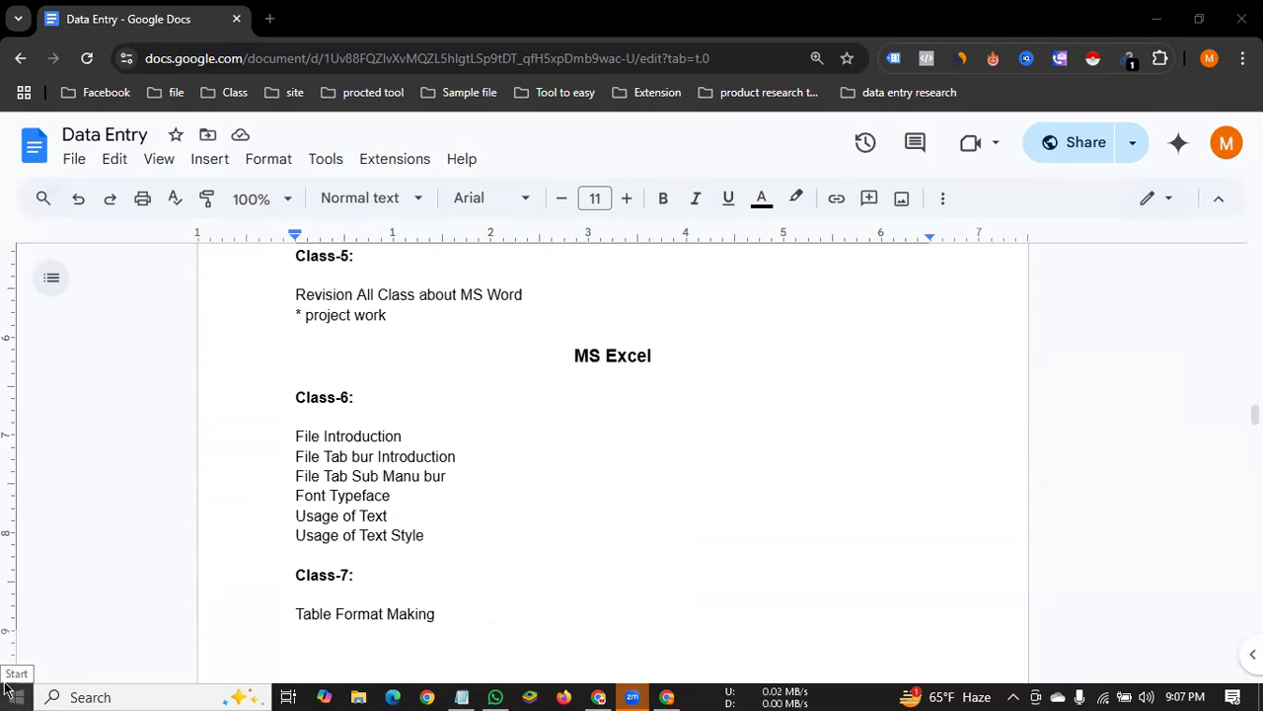
# Launch Excel from the list of installed applications
pyautogui.click(5, 687)
pyautogui.scroll(-5, 180, 396)
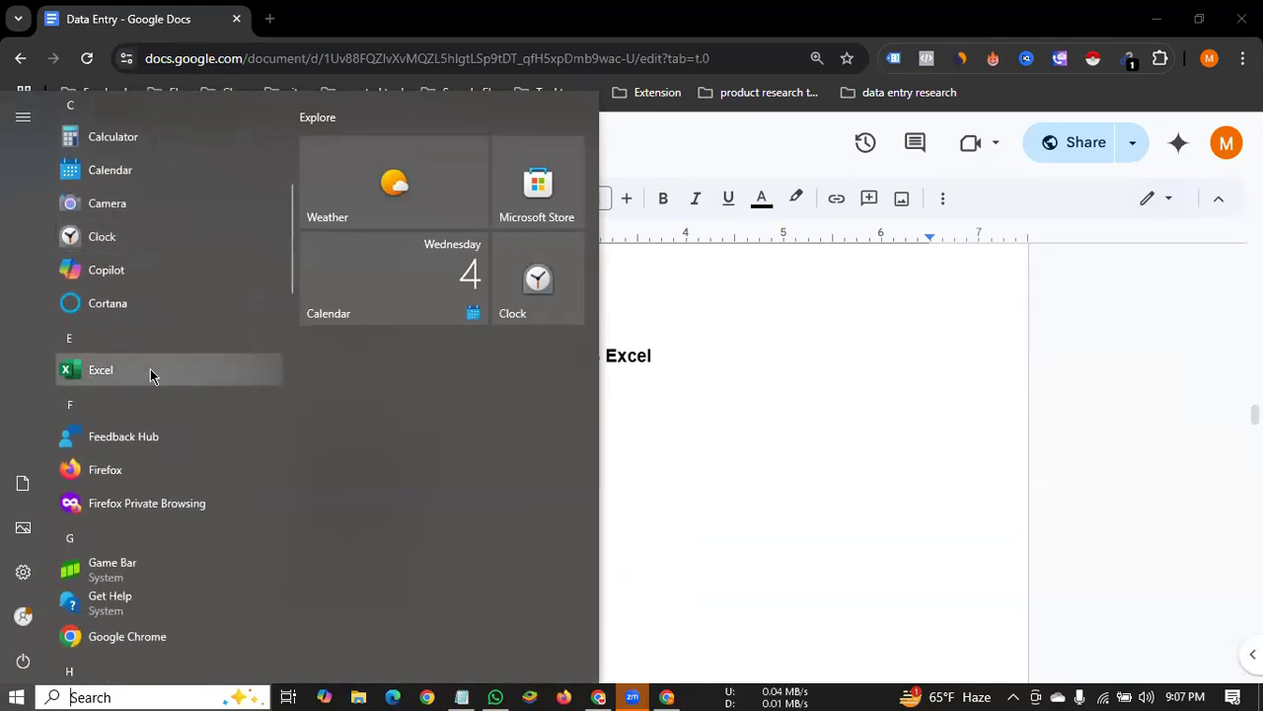
pyautogui.click(143, 371)
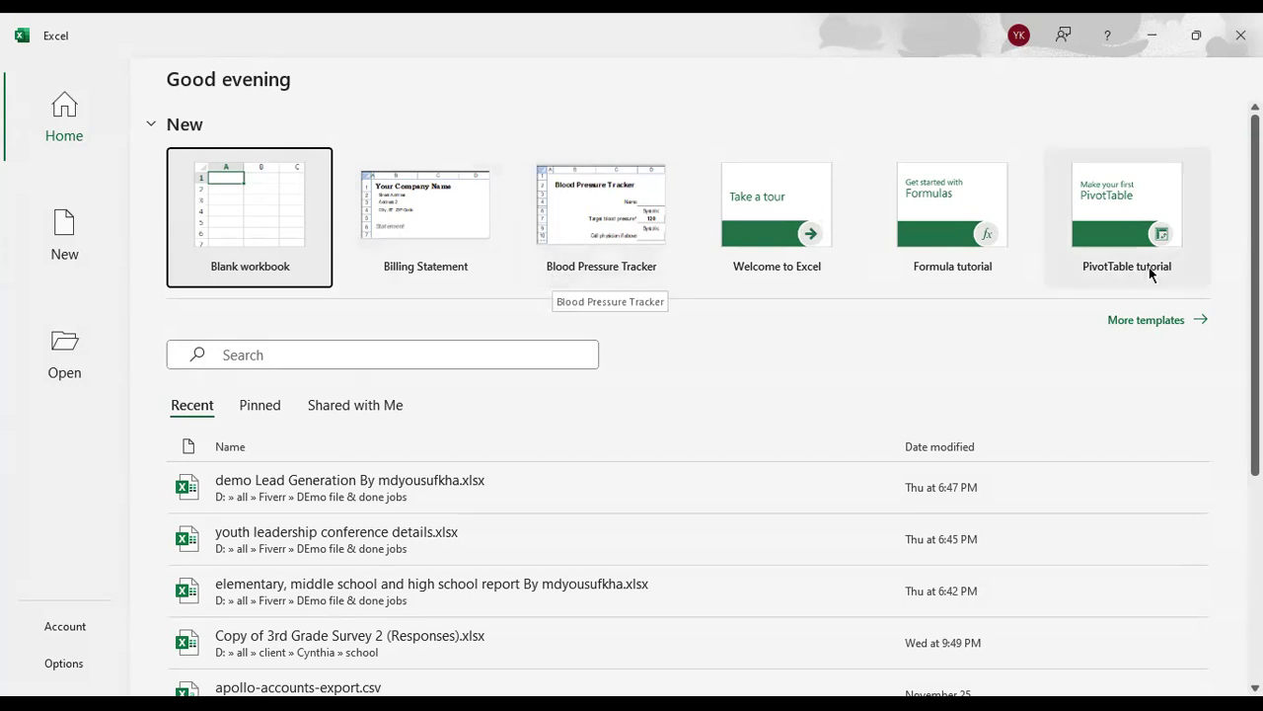
# Browse the available workbook templates and view the account and product information
pyautogui.click(1160, 320)
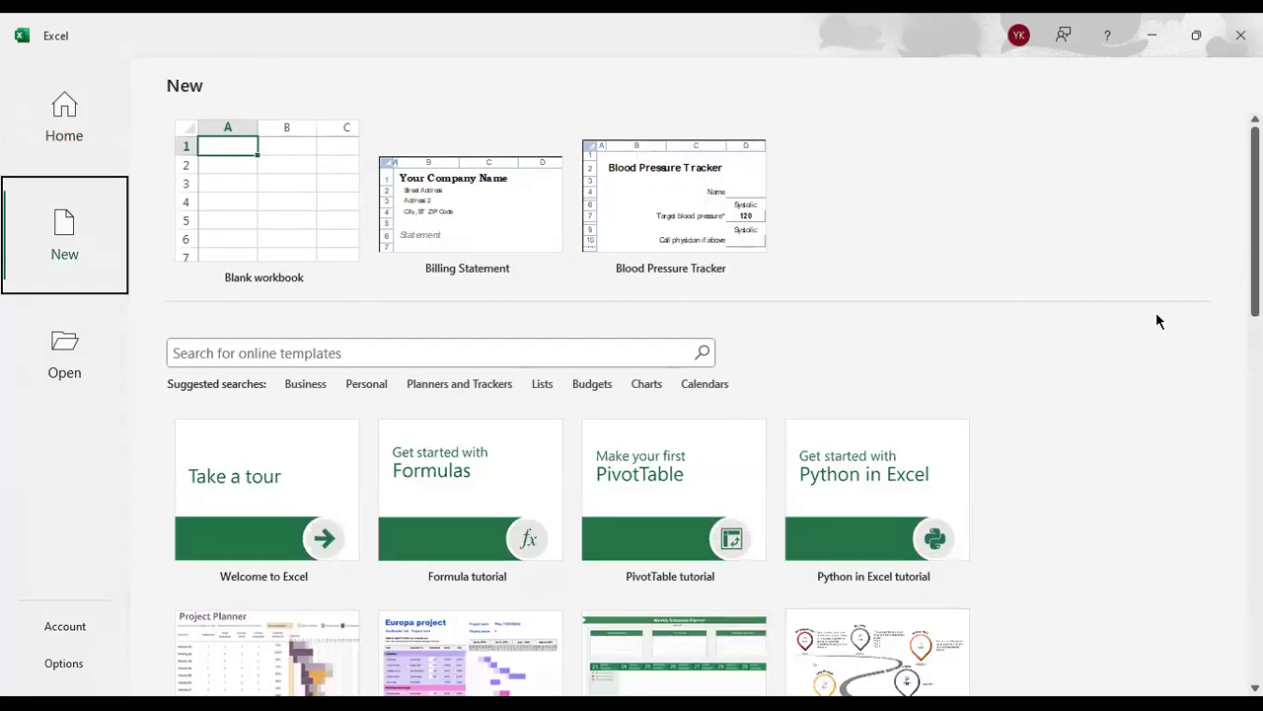
pyautogui.scroll(-2, 1148, 316)
pyautogui.scroll(-3, 457, 497)
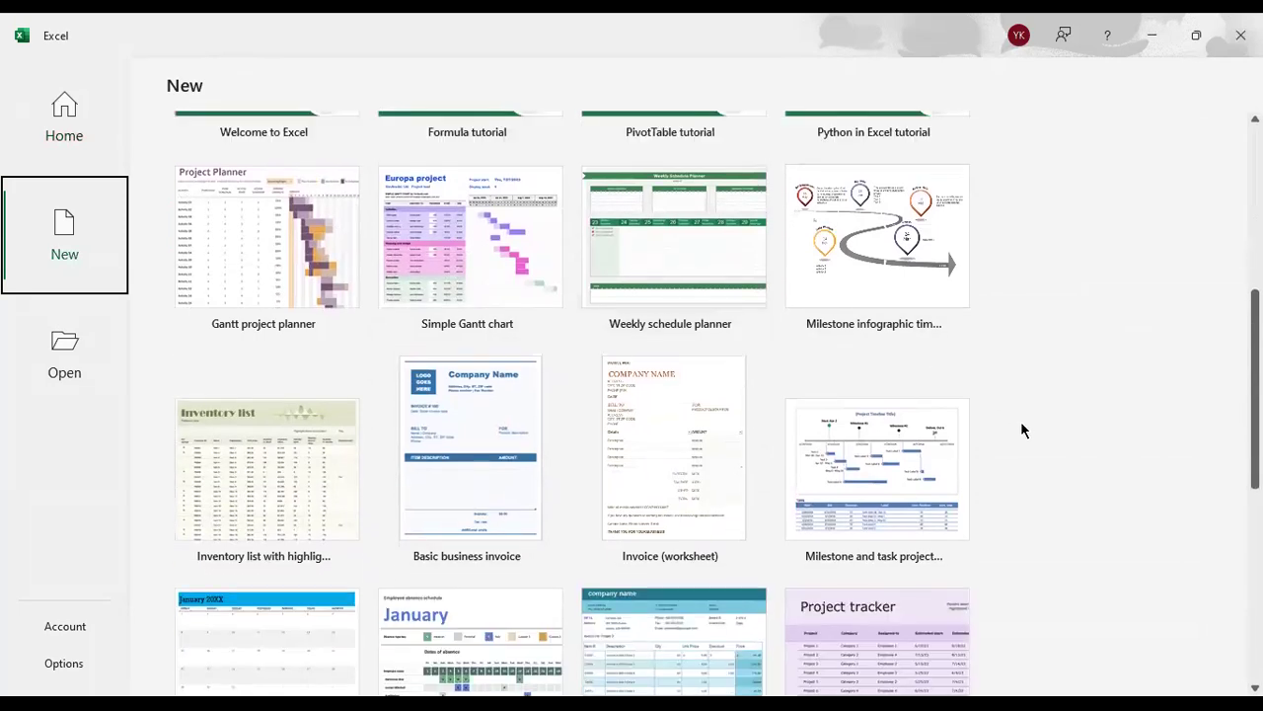
pyautogui.scroll(5, 1021, 429)
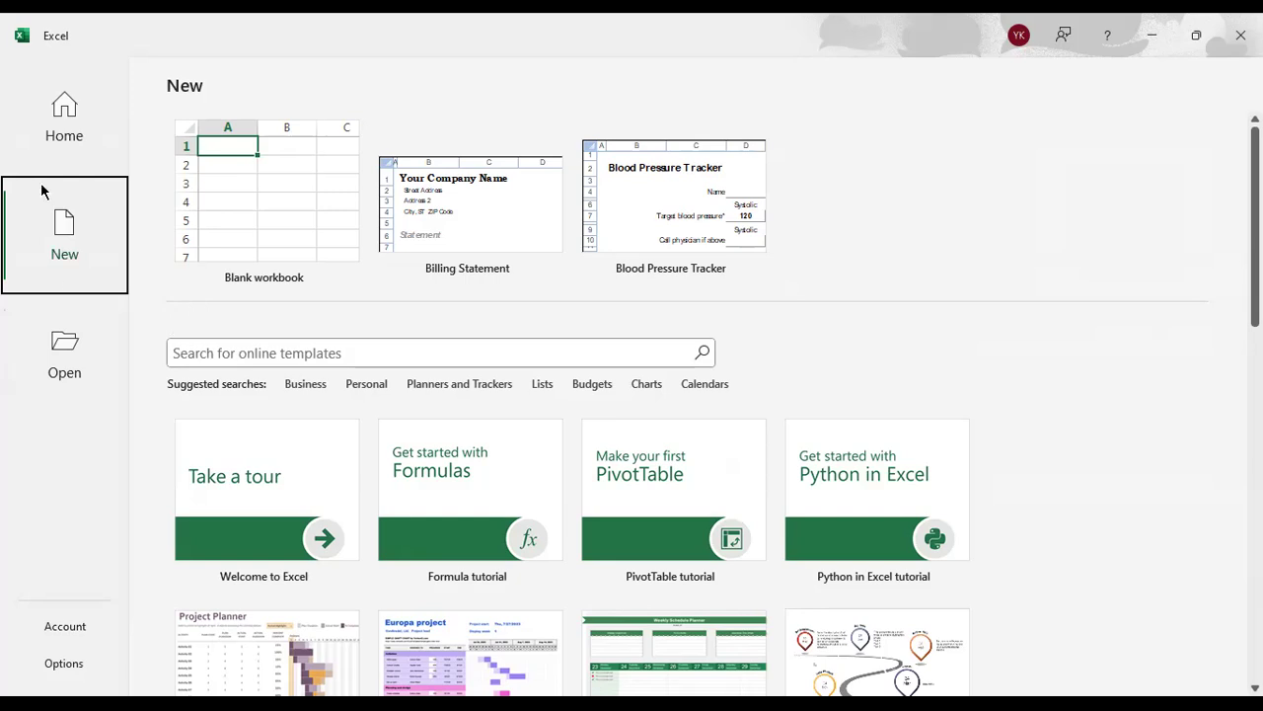
pyautogui.click(70, 630)
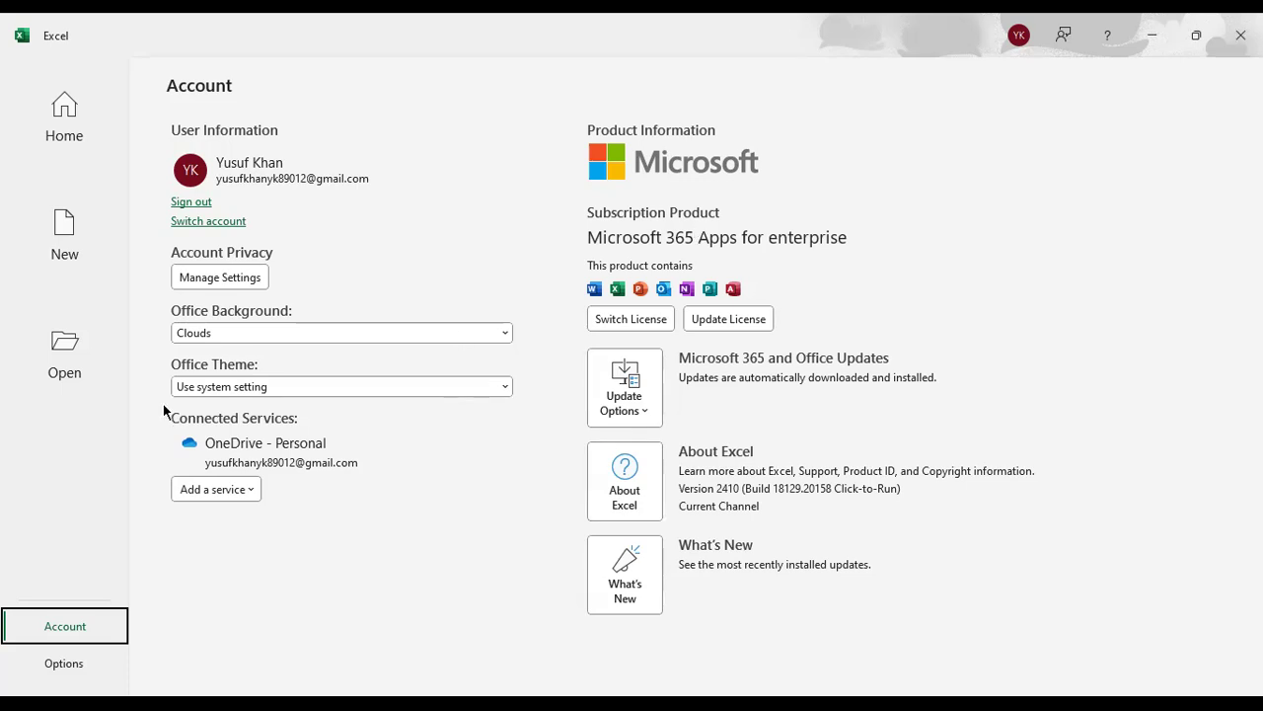
# Review the workbook saving settings in Excel Options, from save format to cache settings, and close the dialog unchanged
pyautogui.click(76, 675)
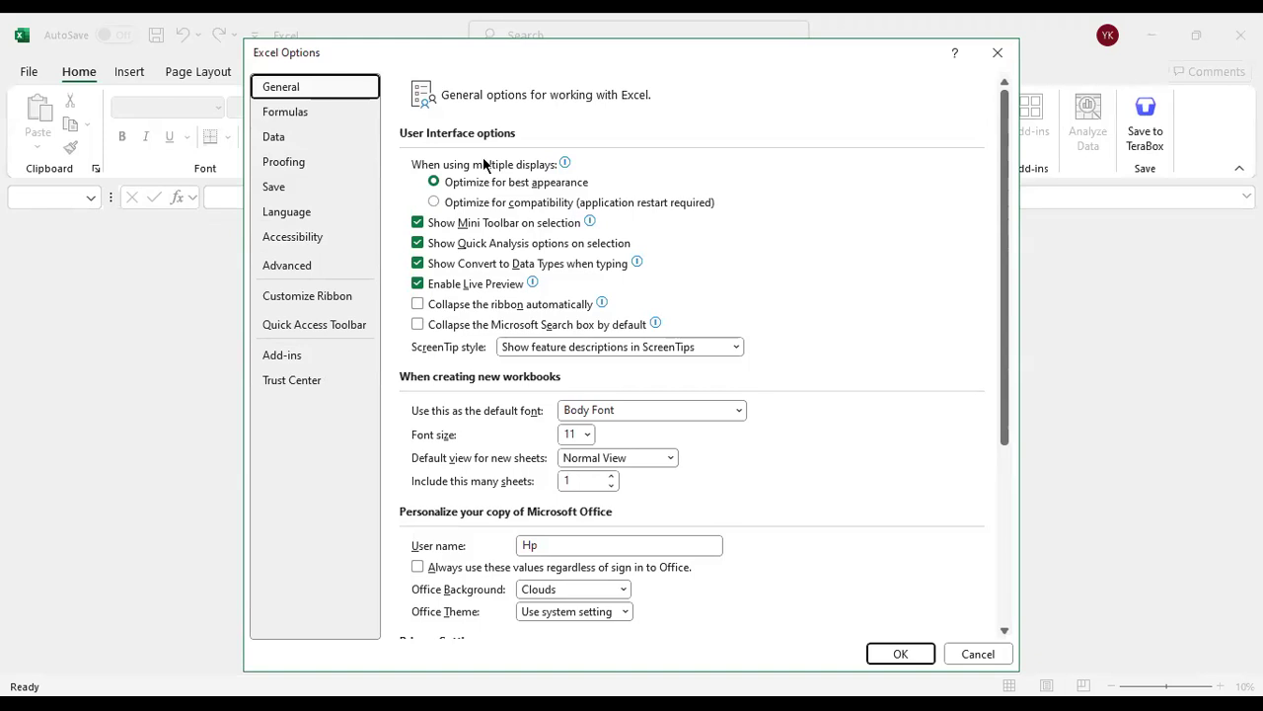
pyautogui.click(301, 196)
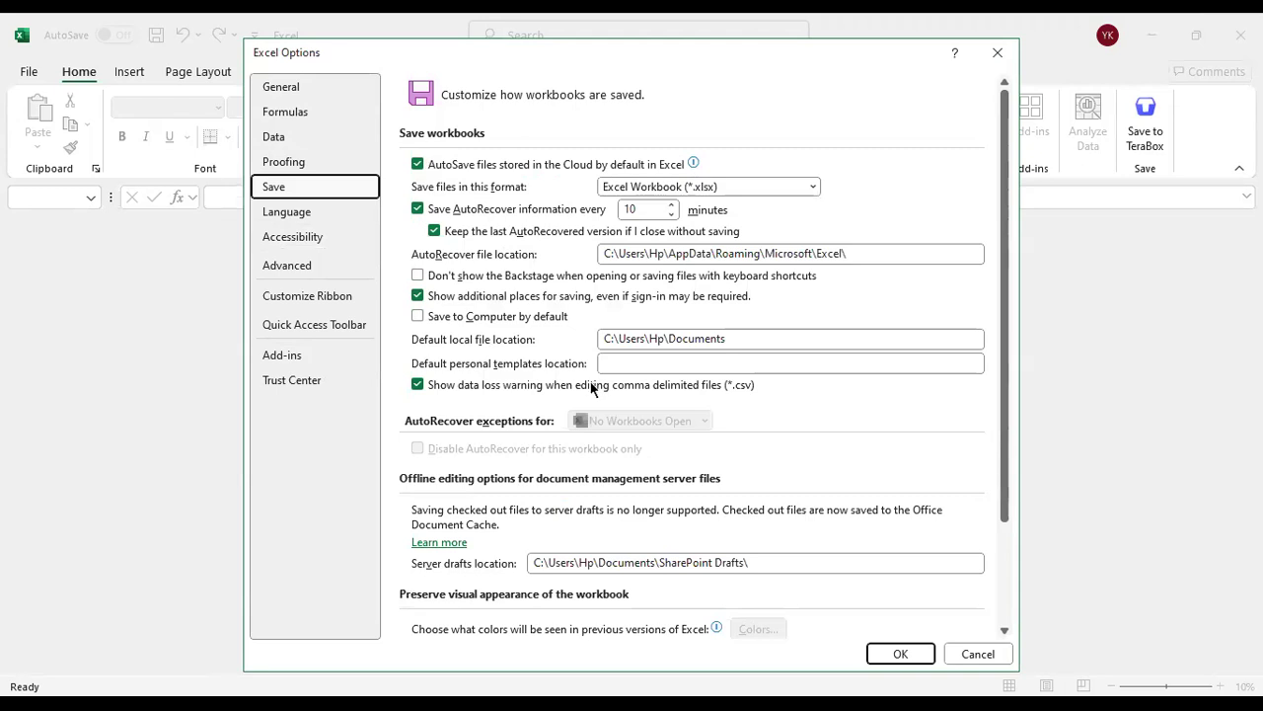
pyautogui.scroll(-3, 591, 388)
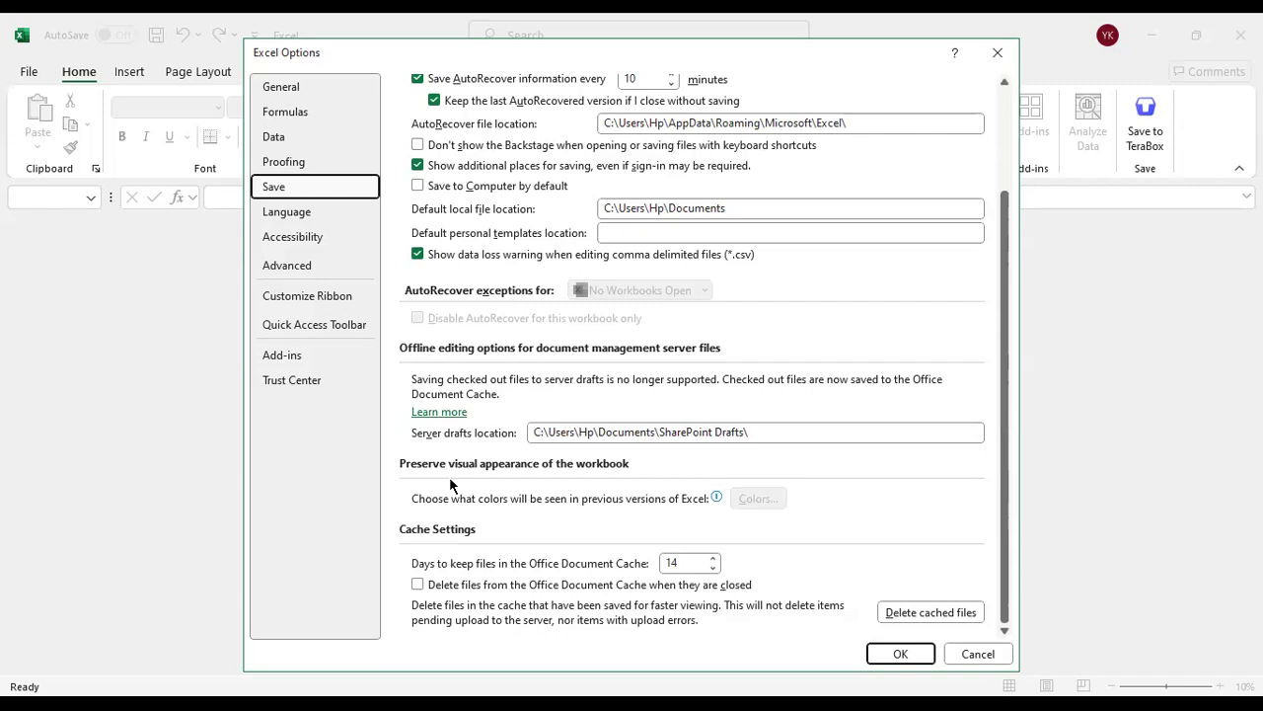
pyautogui.scroll(3, 449, 477)
pyautogui.scroll(-3, 467, 562)
pyautogui.click(996, 57)
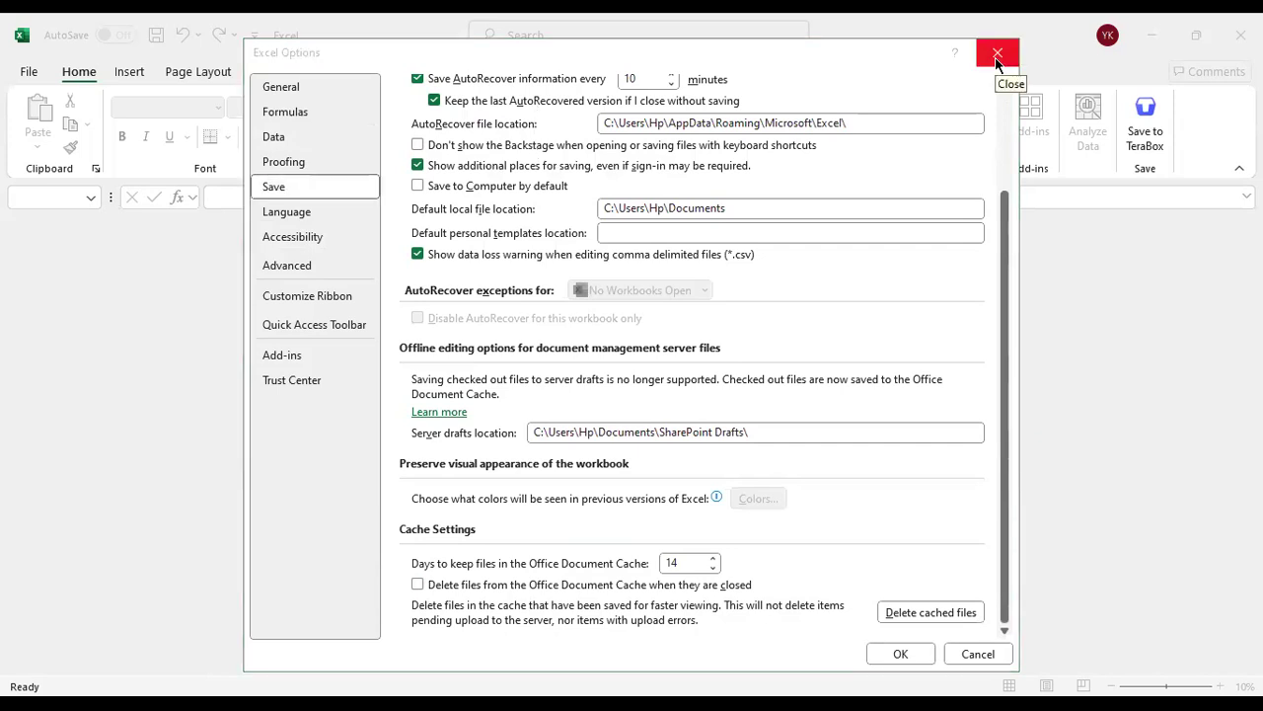
pyautogui.click(997, 60)
# Create a new blank workbook
pyautogui.click(29, 72)
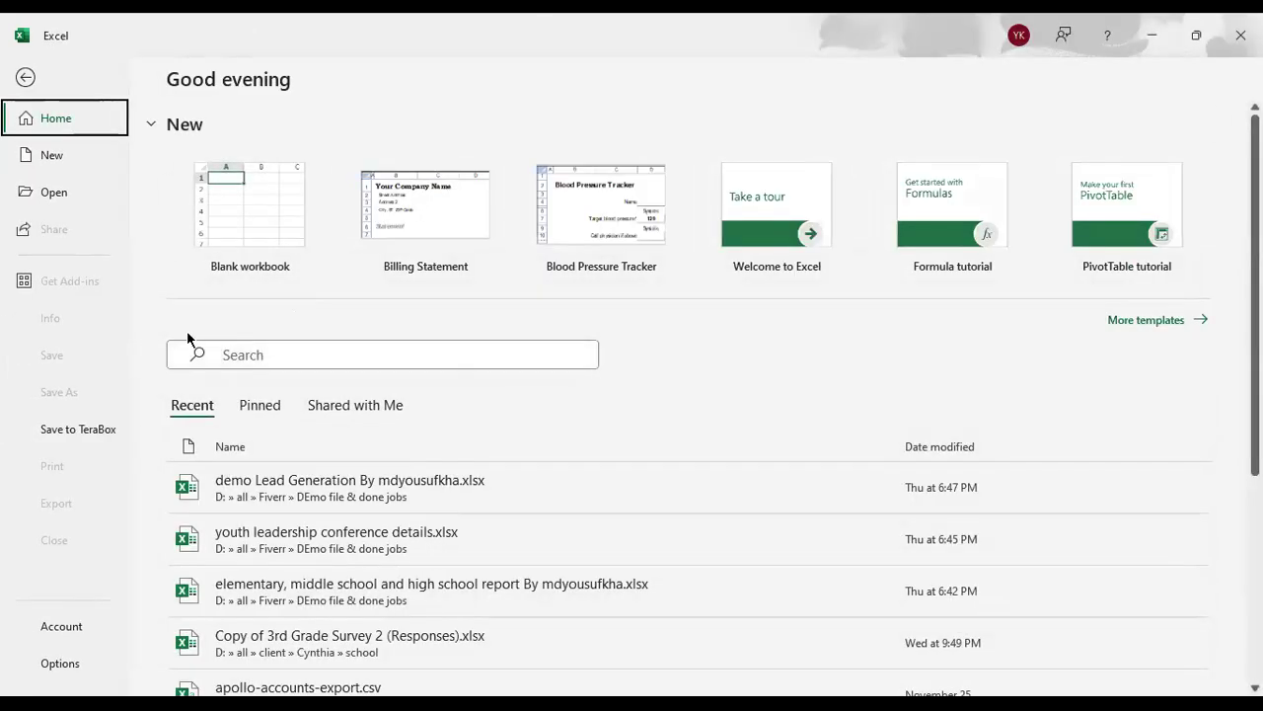
pyautogui.click(213, 259)
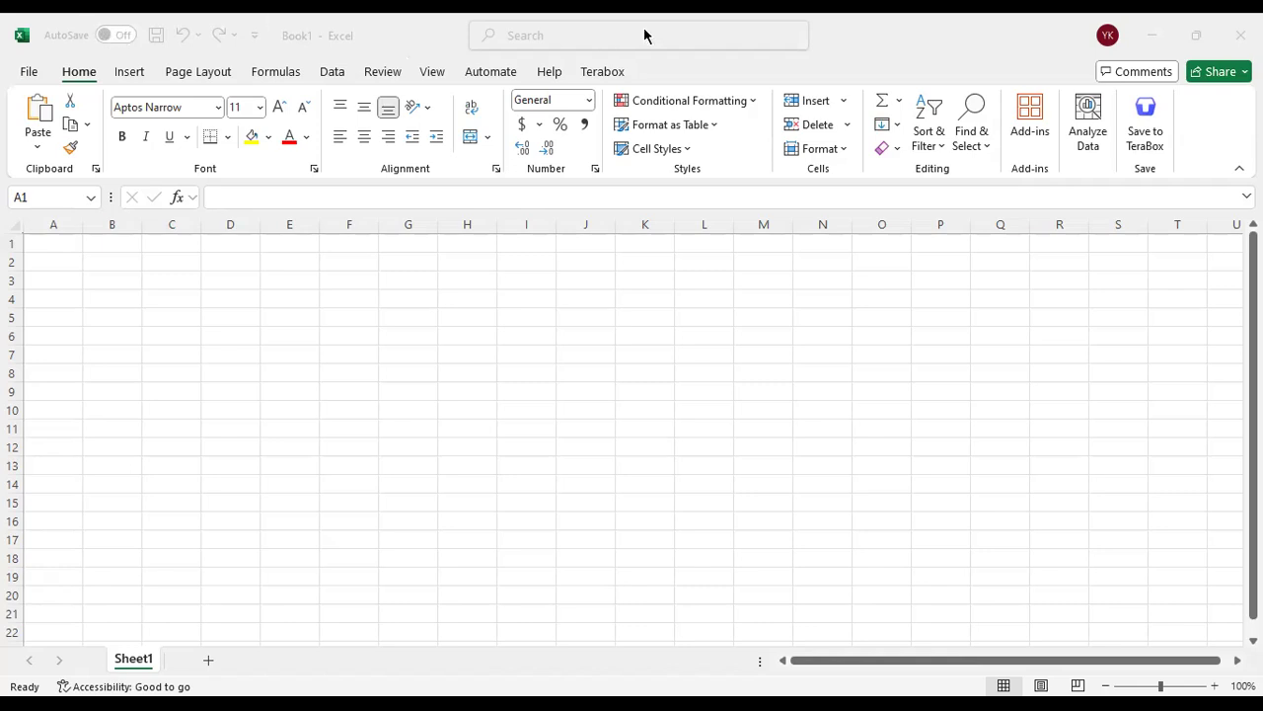
pyautogui.click(855, 40)
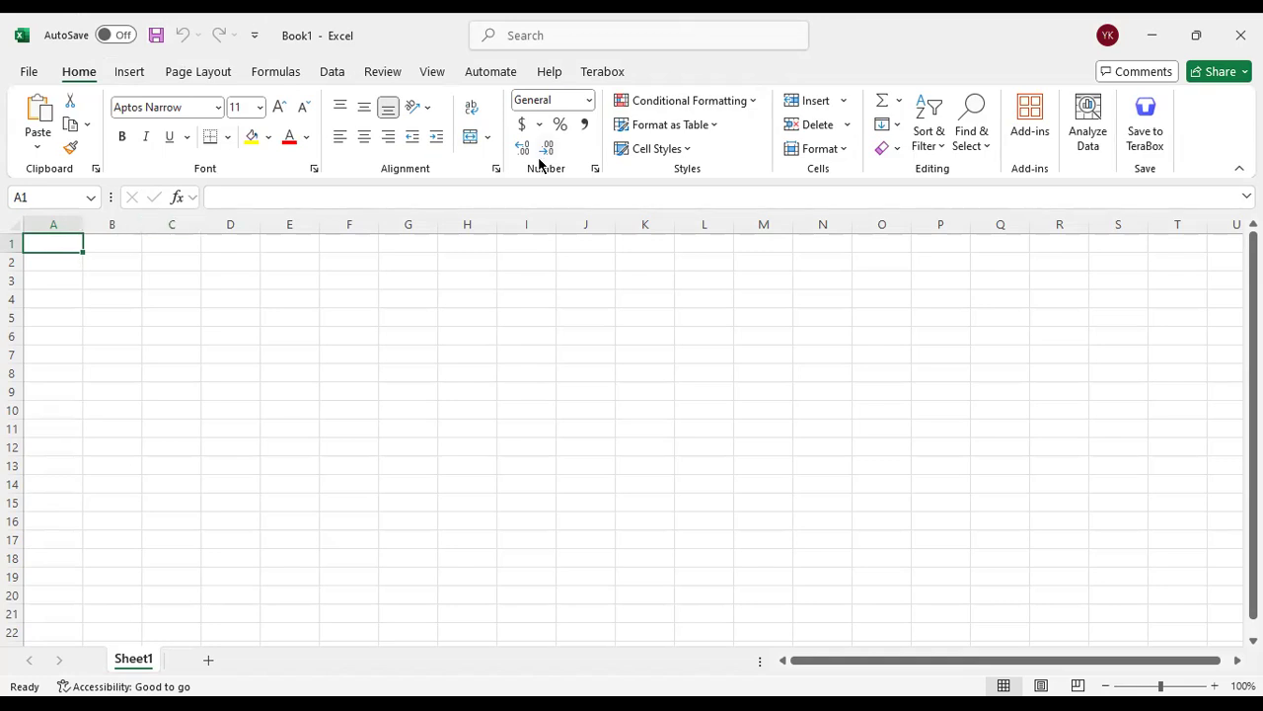
pyautogui.click(1048, 502)
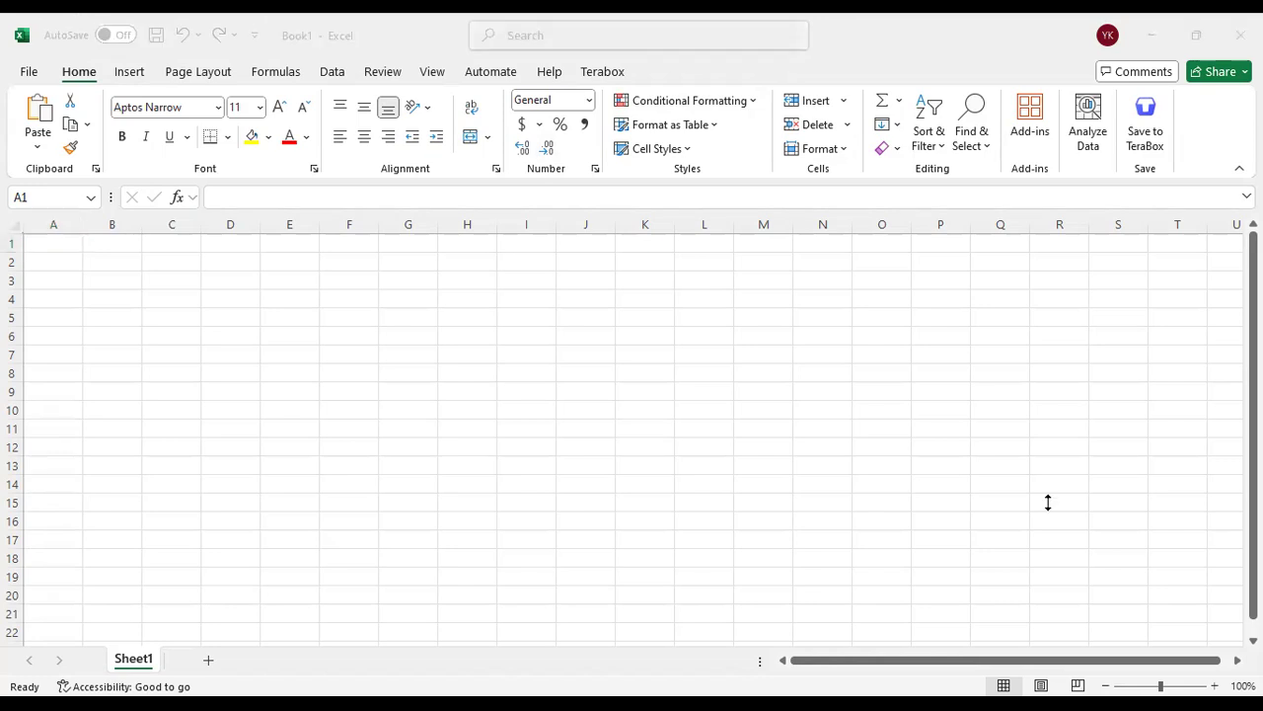
pyautogui.click(415, 28)
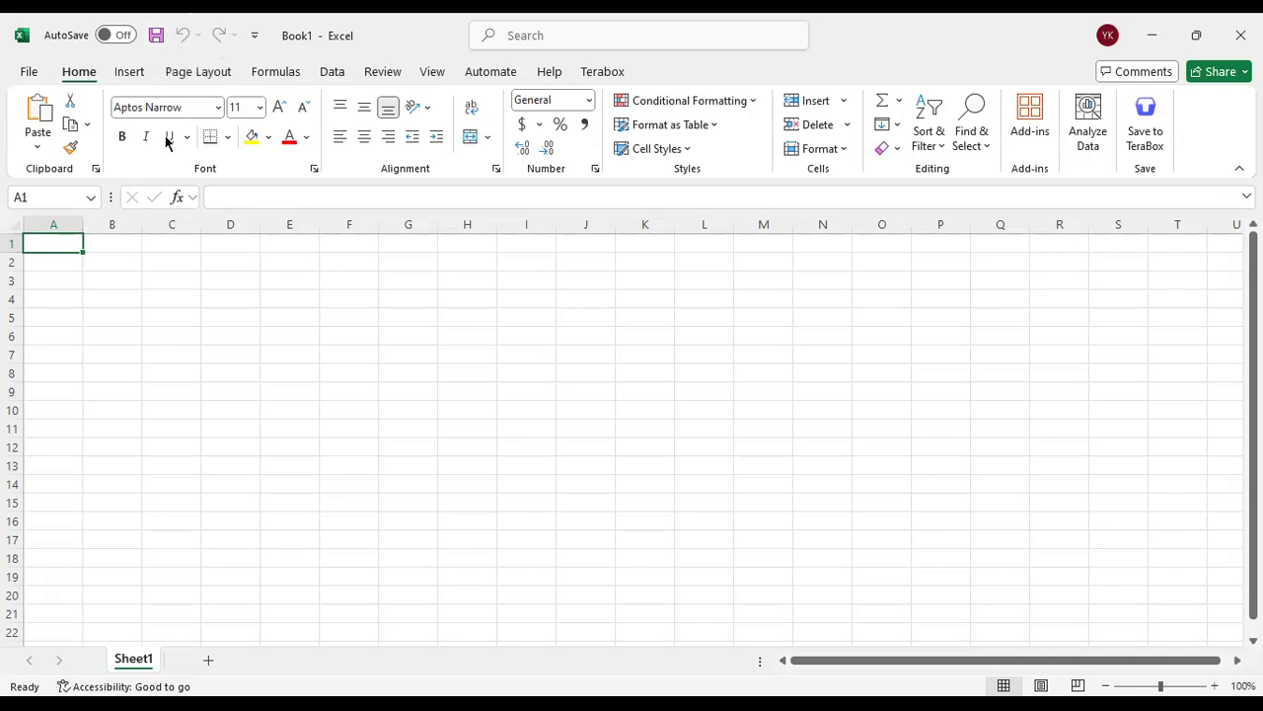
# Enter the sample text "bb" in cell D3
pyautogui.click(226, 275)
pyautogui.write('bb')
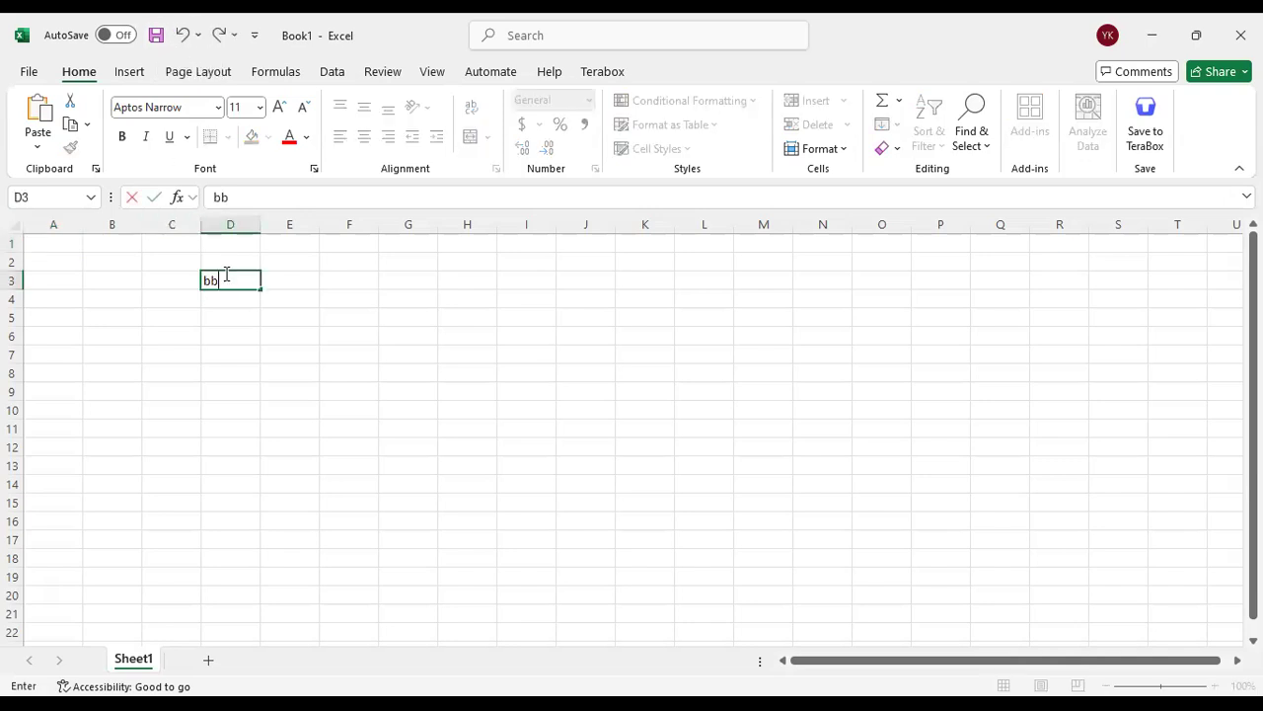
pyautogui.click(352, 312)
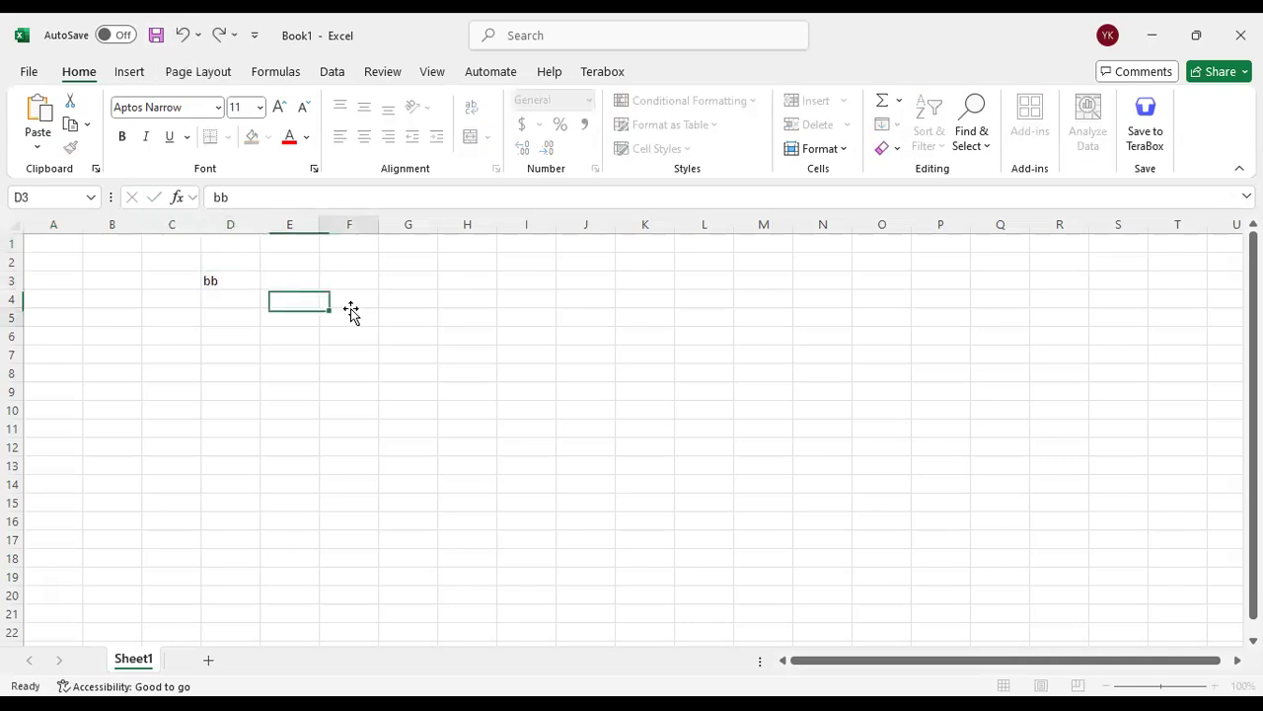
# Undo the text entry in cell D3, redo it, and undo it once more
pyautogui.click(181, 37)
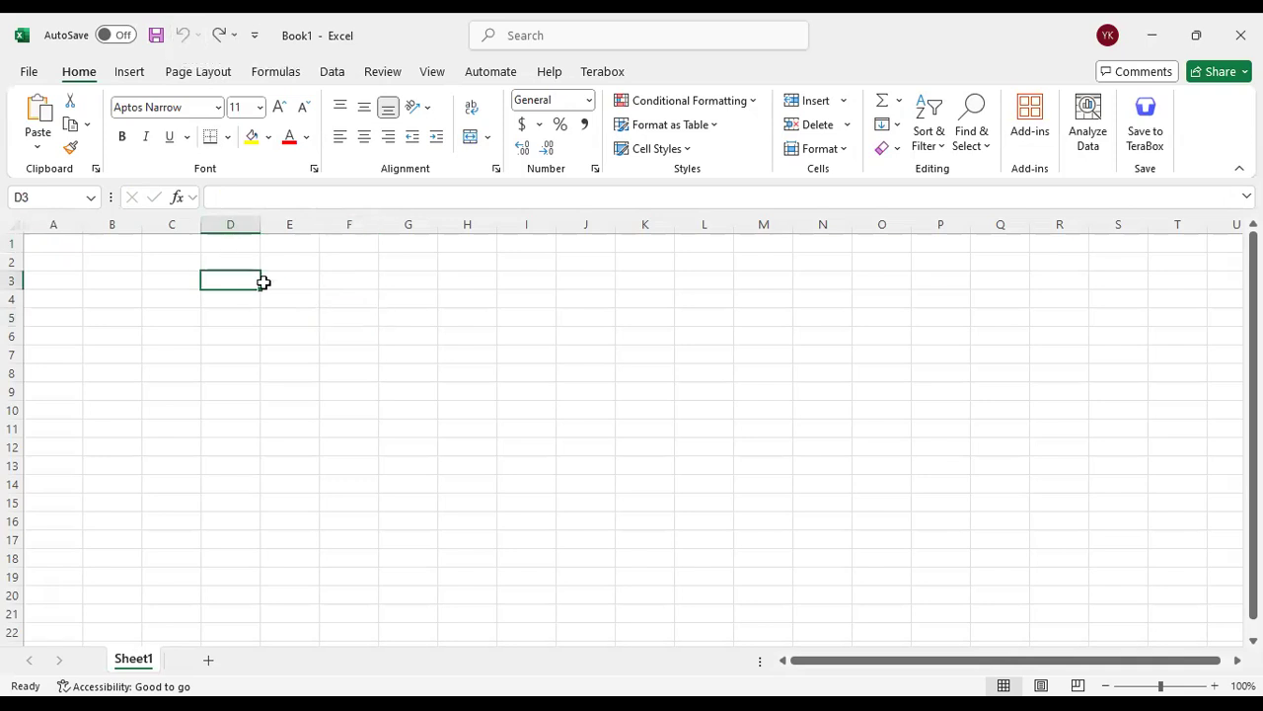
pyautogui.click(219, 36)
pyautogui.click(181, 37)
pyautogui.click(415, 336)
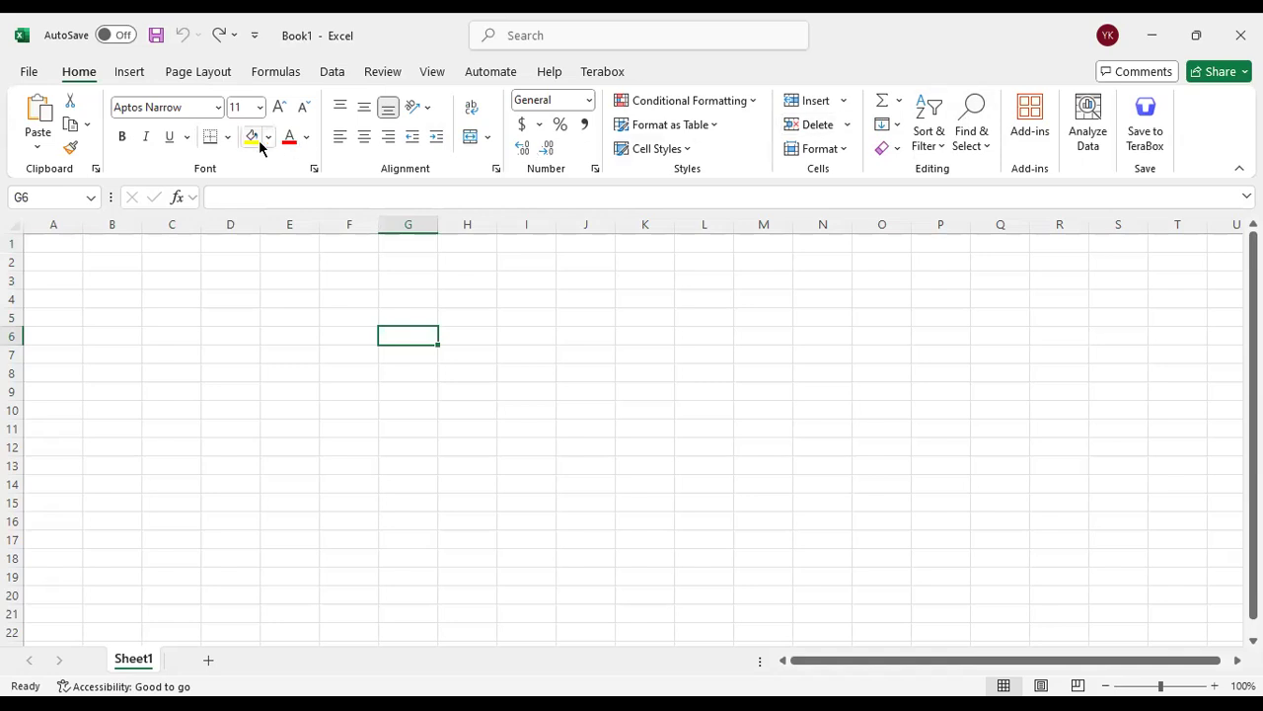
# Search the program's commands for "shap", look over the shape gallery, and clear the search
pyautogui.click(596, 35)
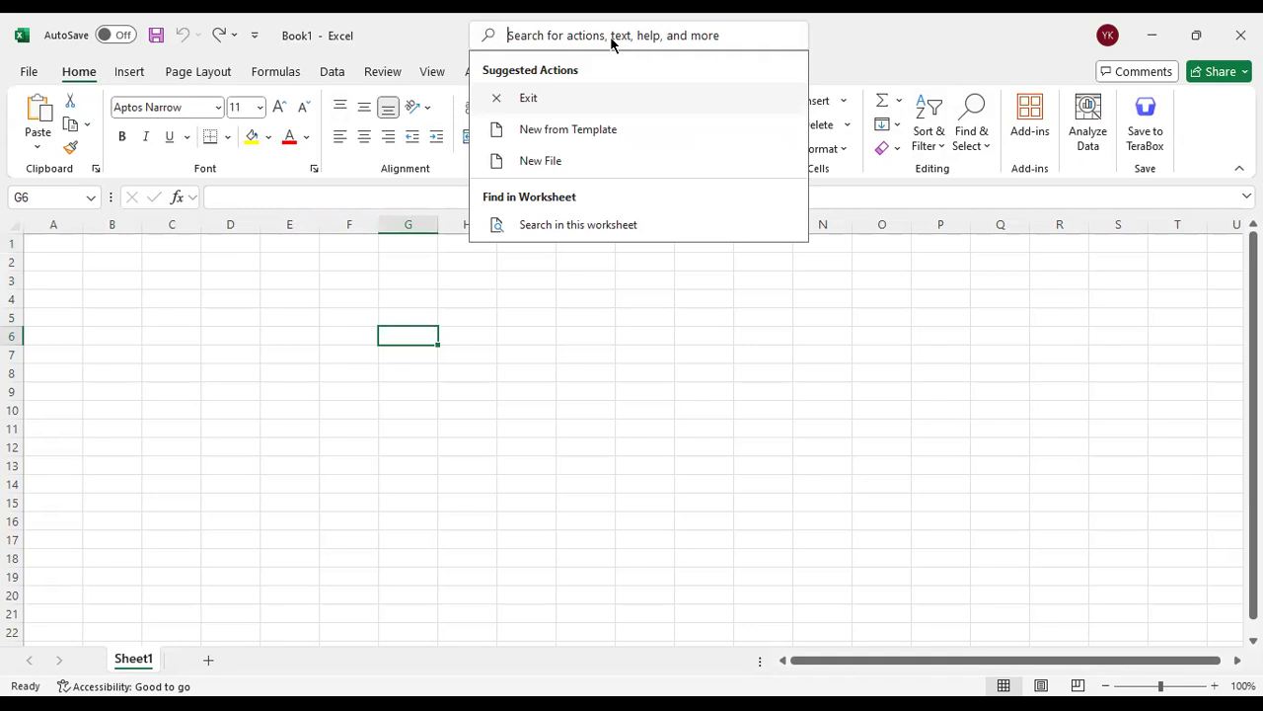
pyautogui.write('s')
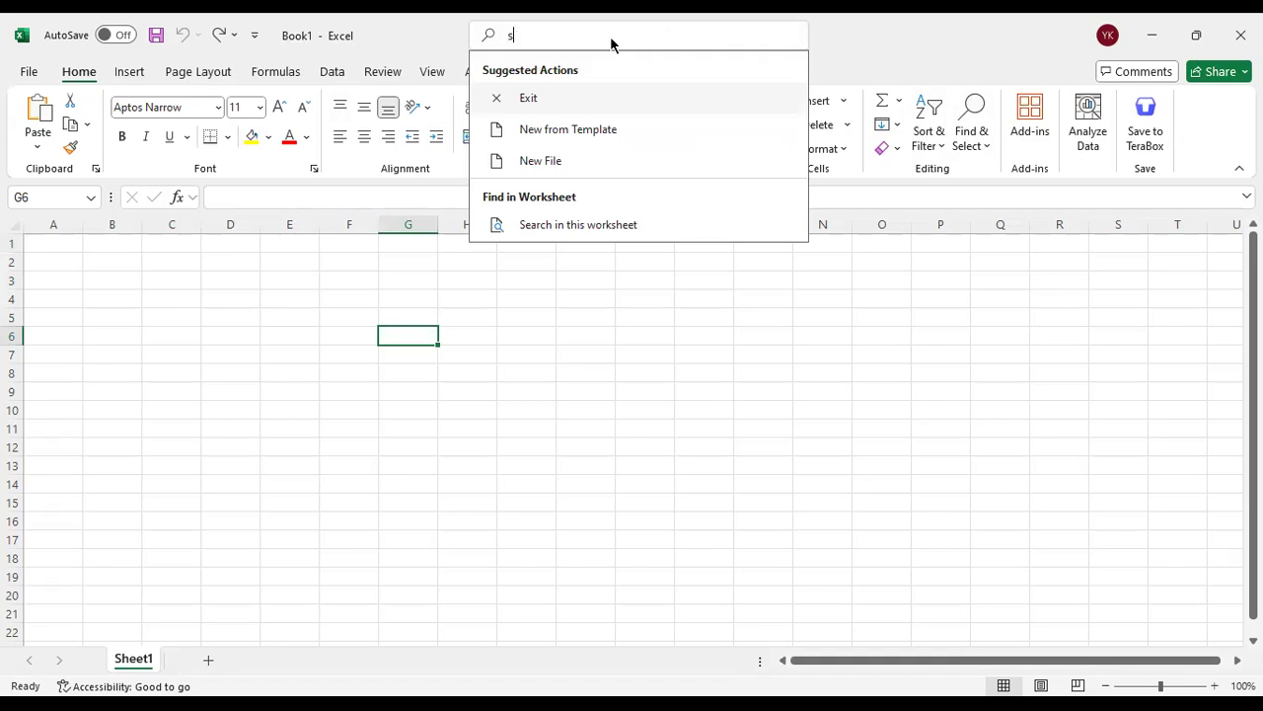
pyautogui.write('hap')
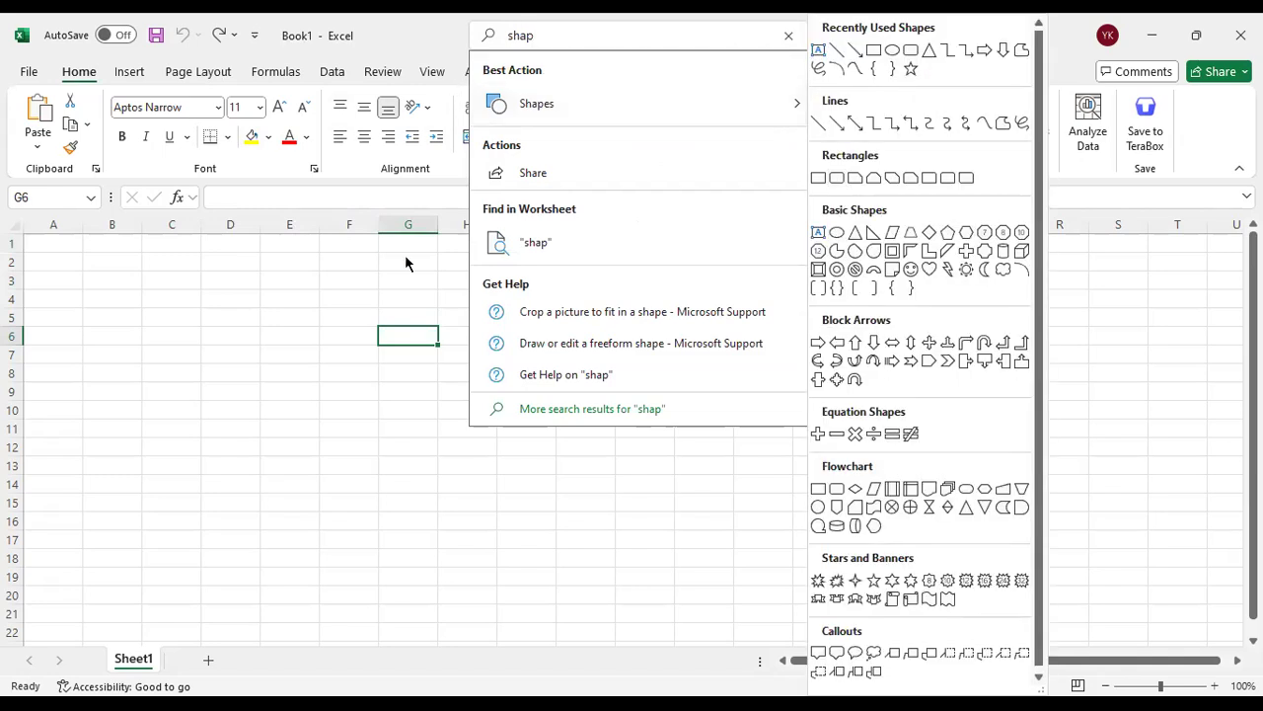
pyautogui.click(788, 35)
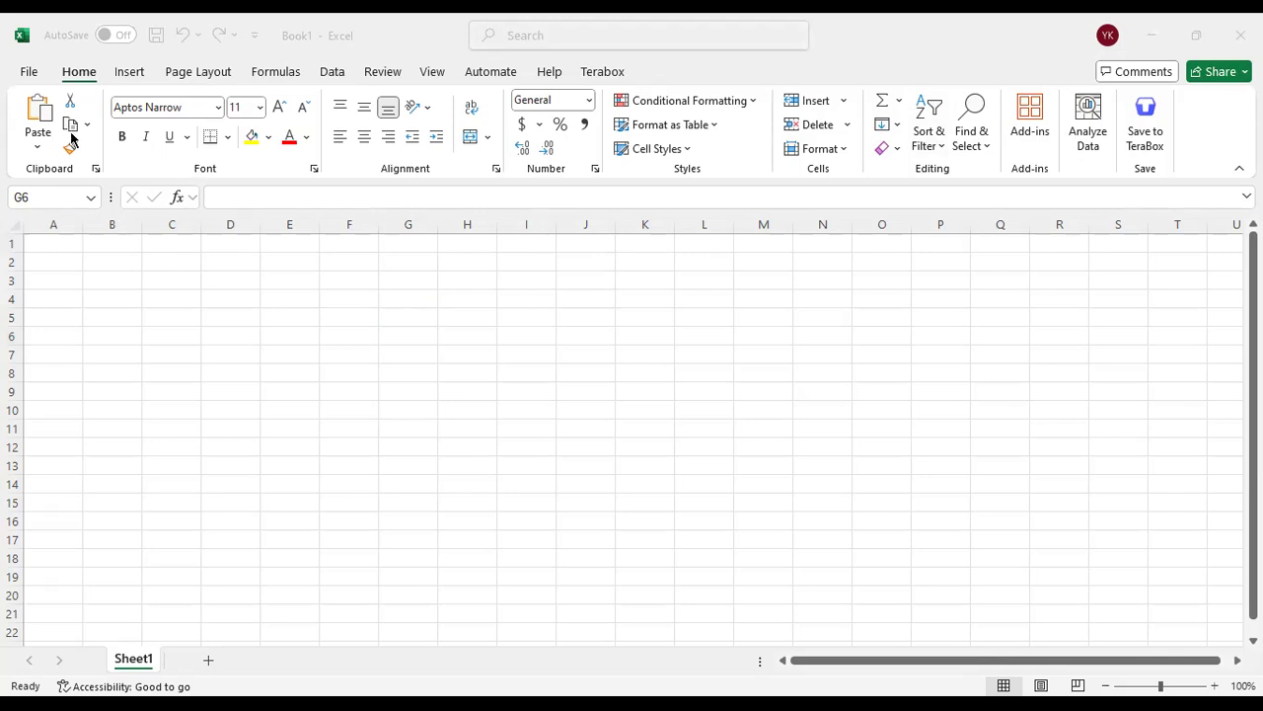
pyautogui.click(27, 71)
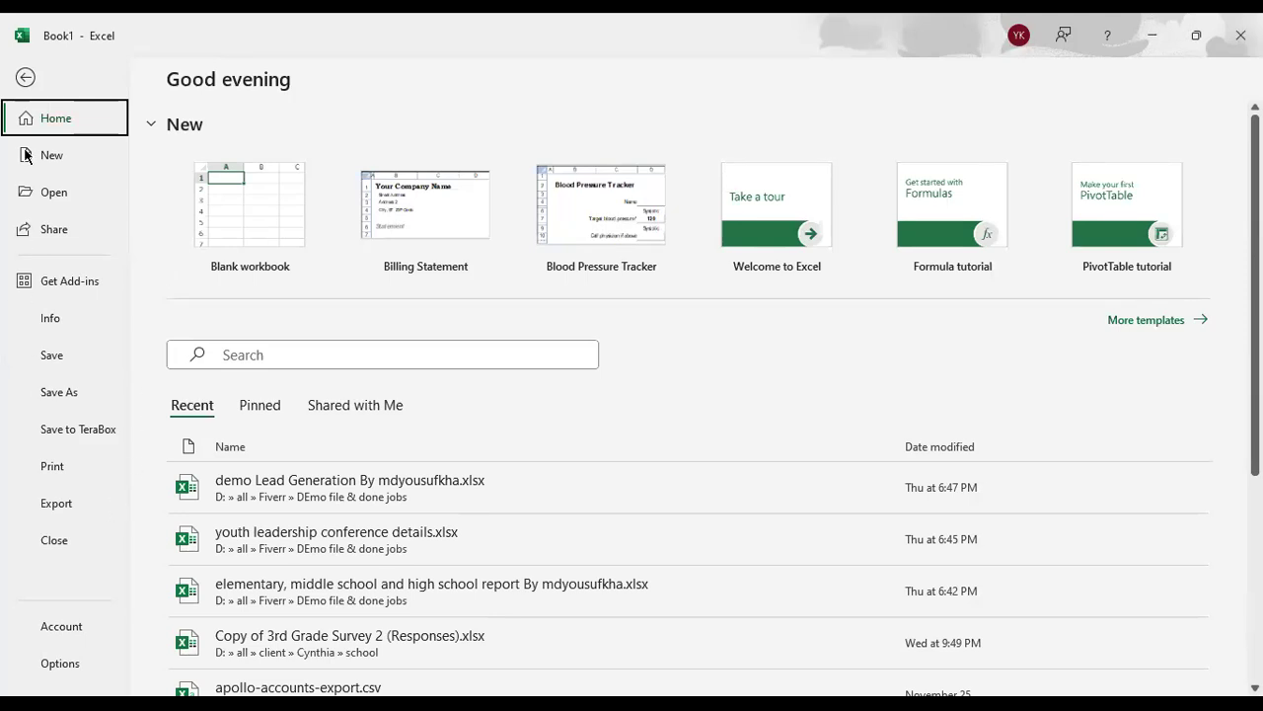
pyautogui.click(25, 77)
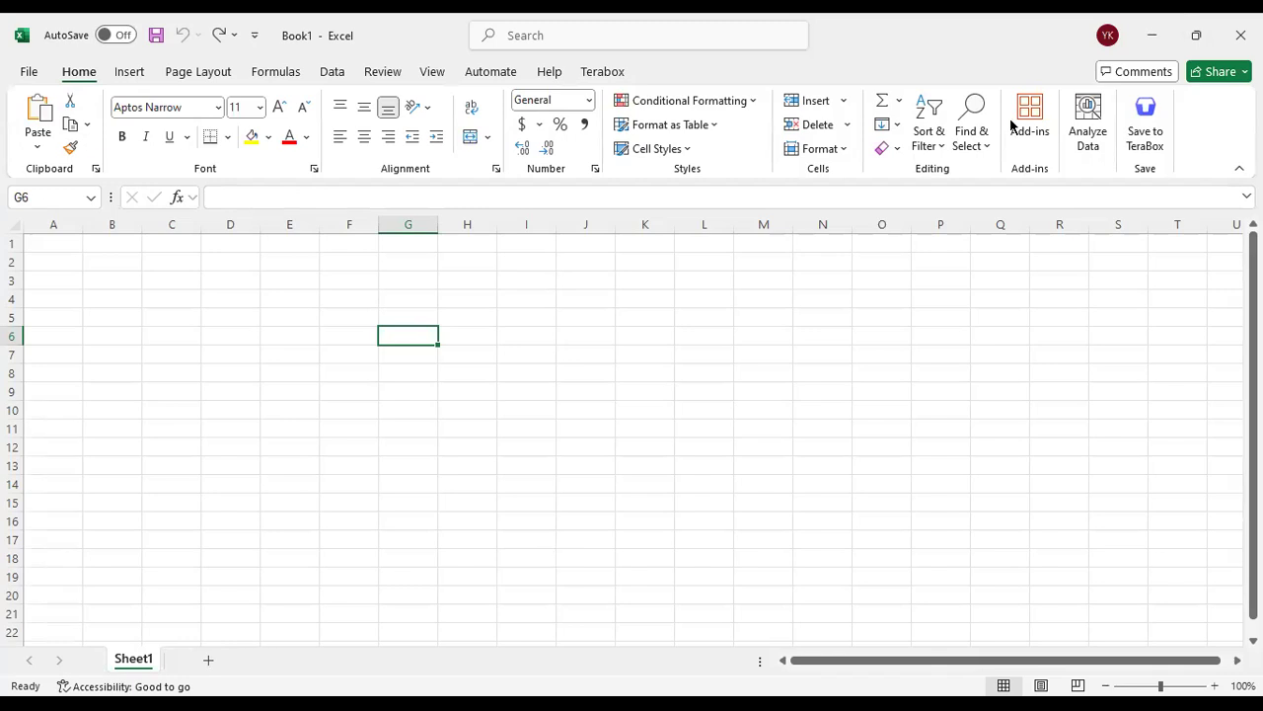
pyautogui.hotkey('alt', 'Tab')
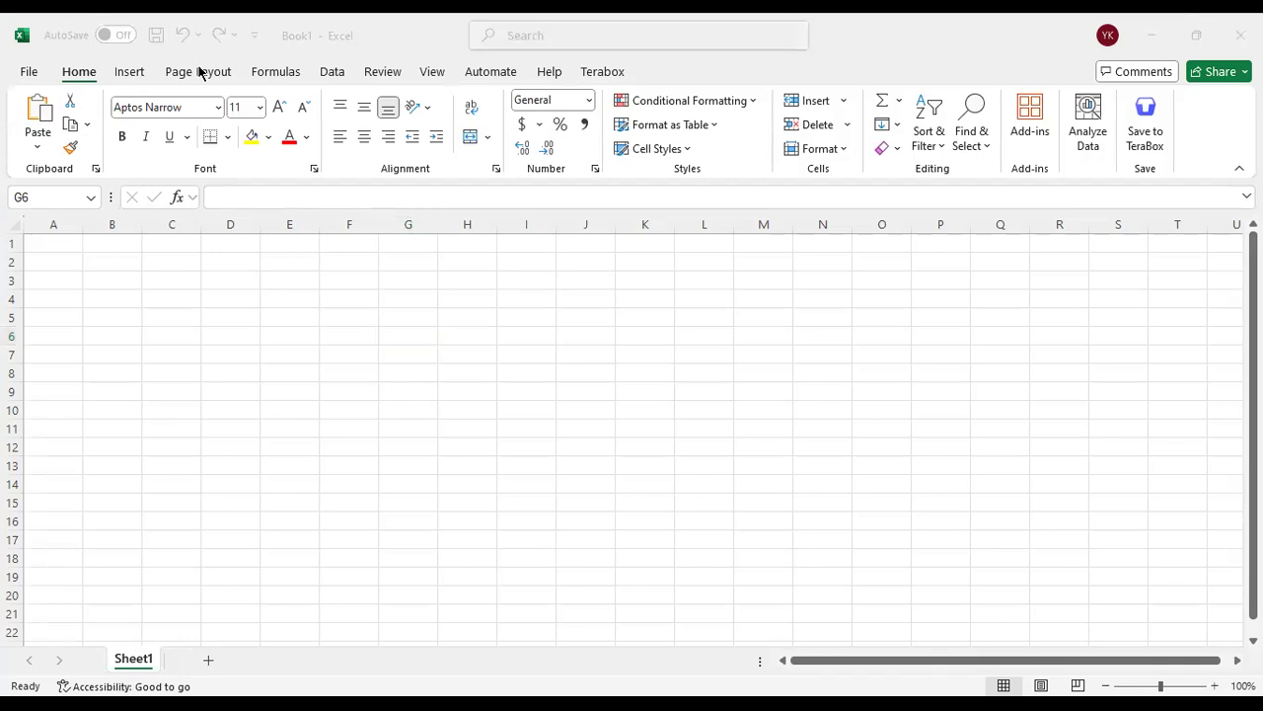
pyautogui.click(381, 280)
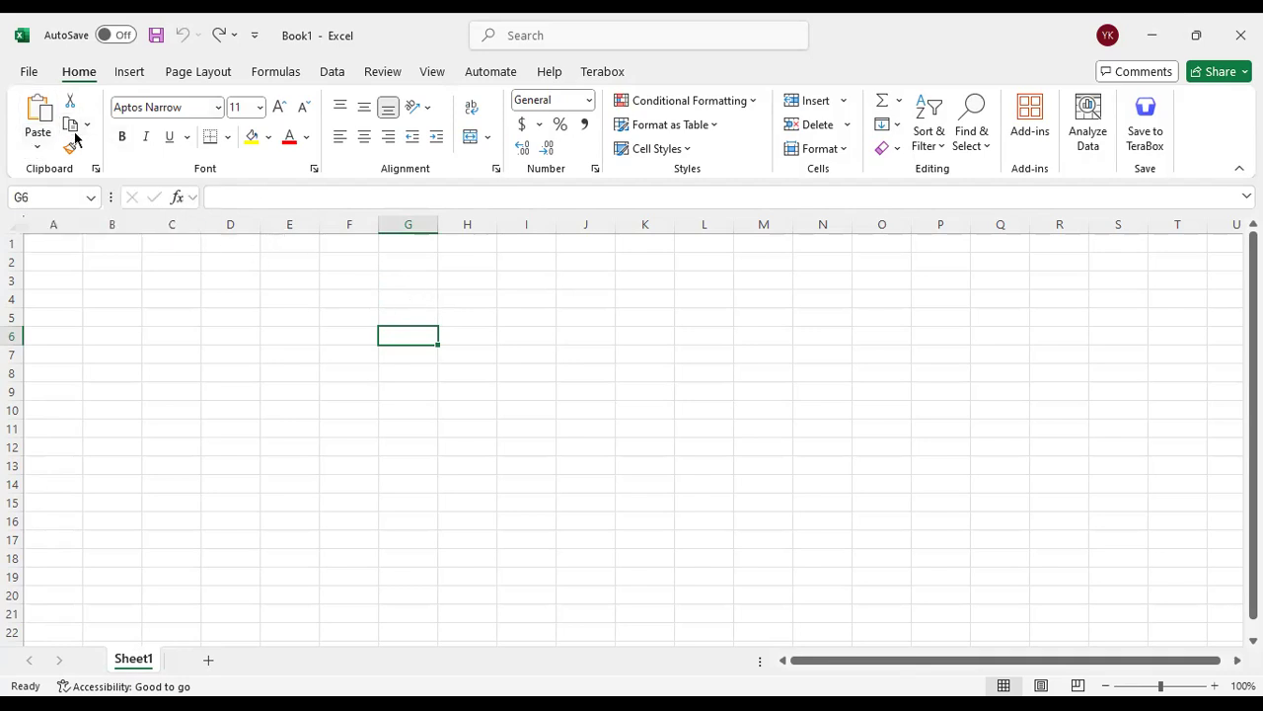
# Enter the heading "Name" in cell A1
pyautogui.click(73, 246)
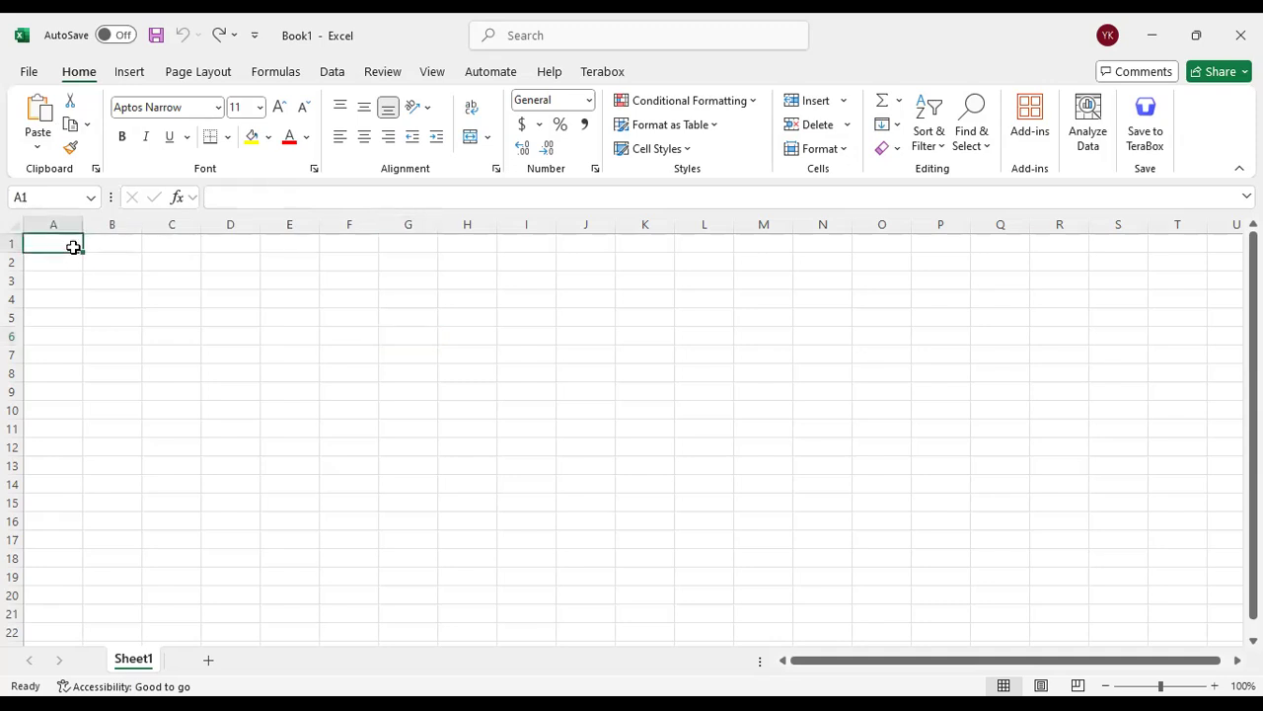
pyautogui.write('Name')
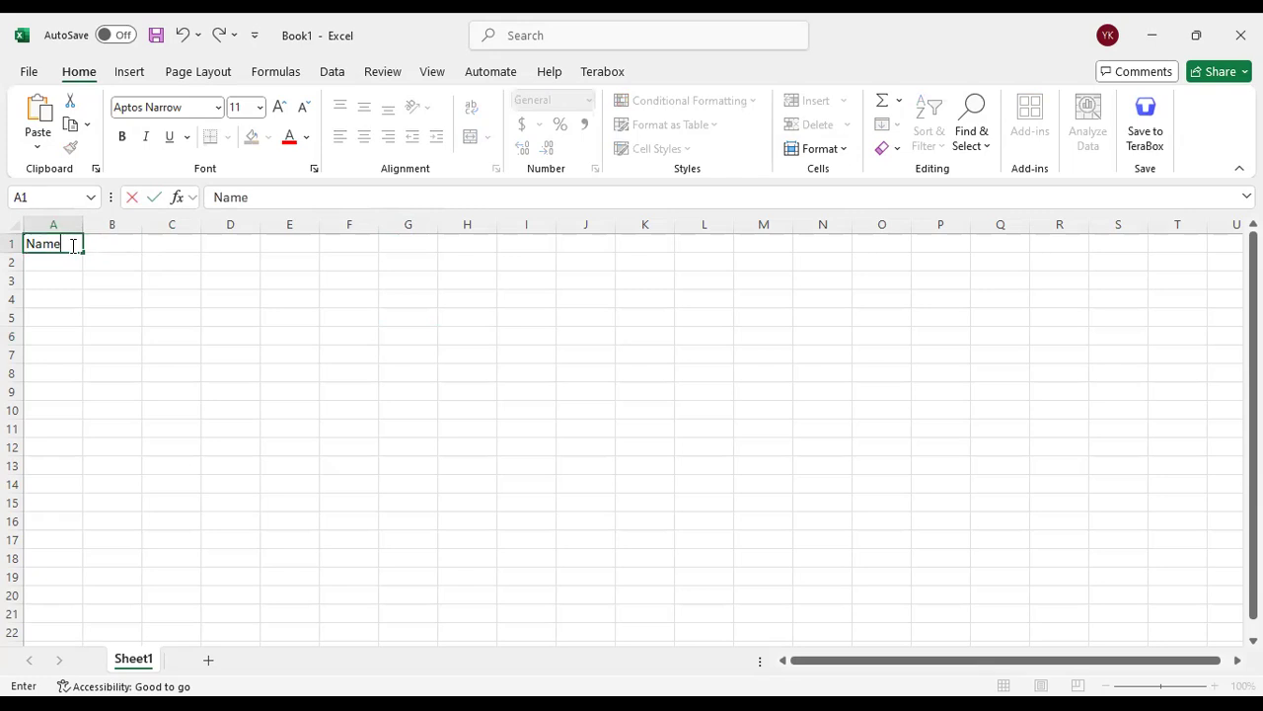
pyautogui.click(126, 276)
# Format the "Name" heading in cell A1 with the Aharoni font at size 12
pyautogui.click(79, 244)
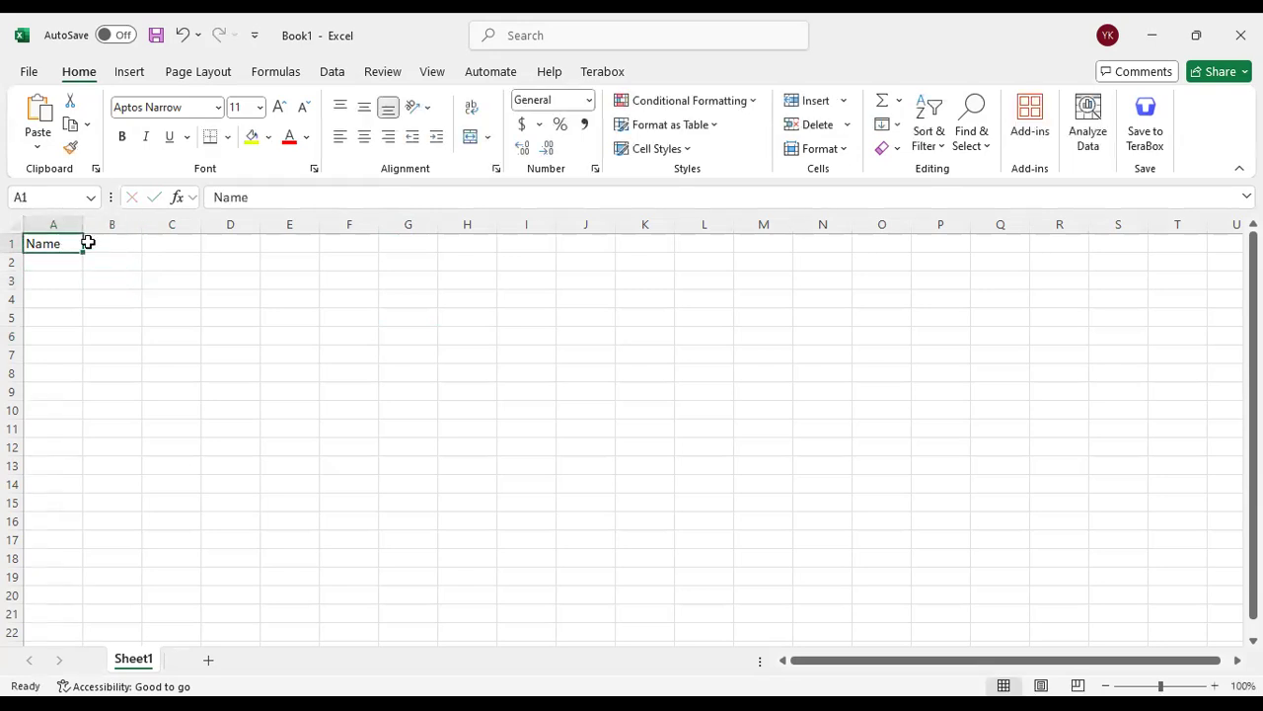
pyautogui.click(218, 108)
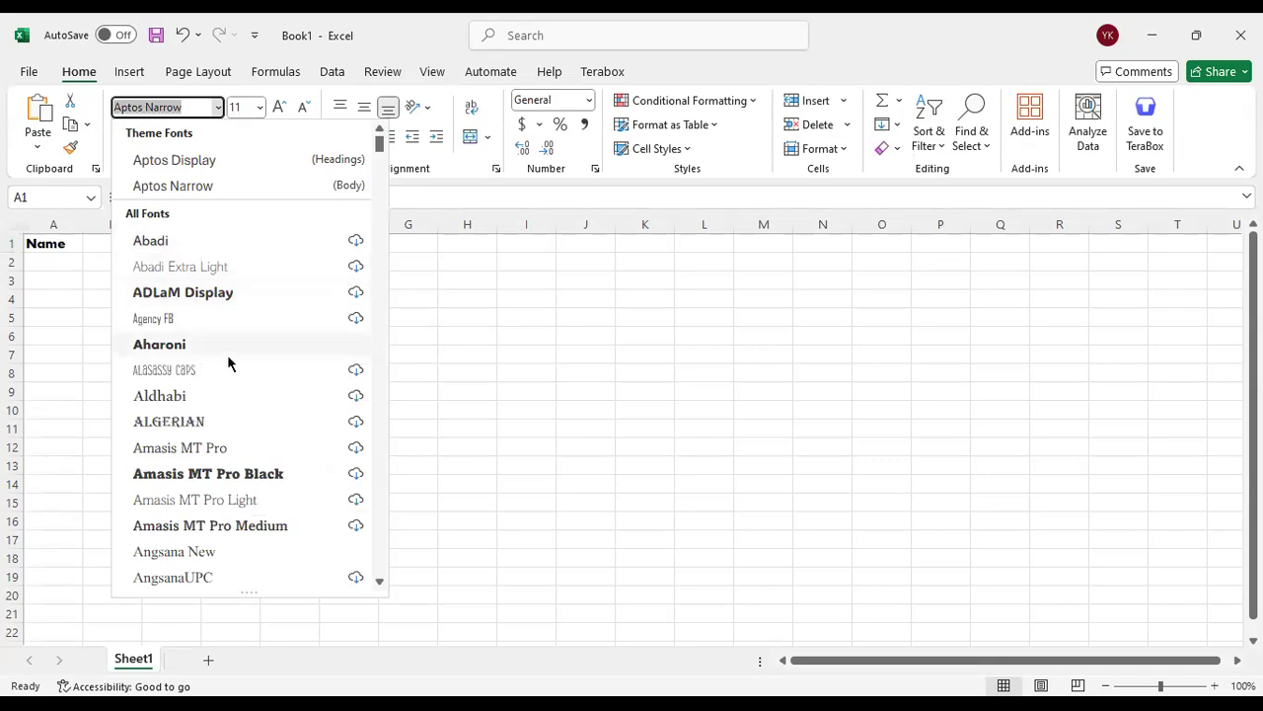
pyautogui.click(196, 344)
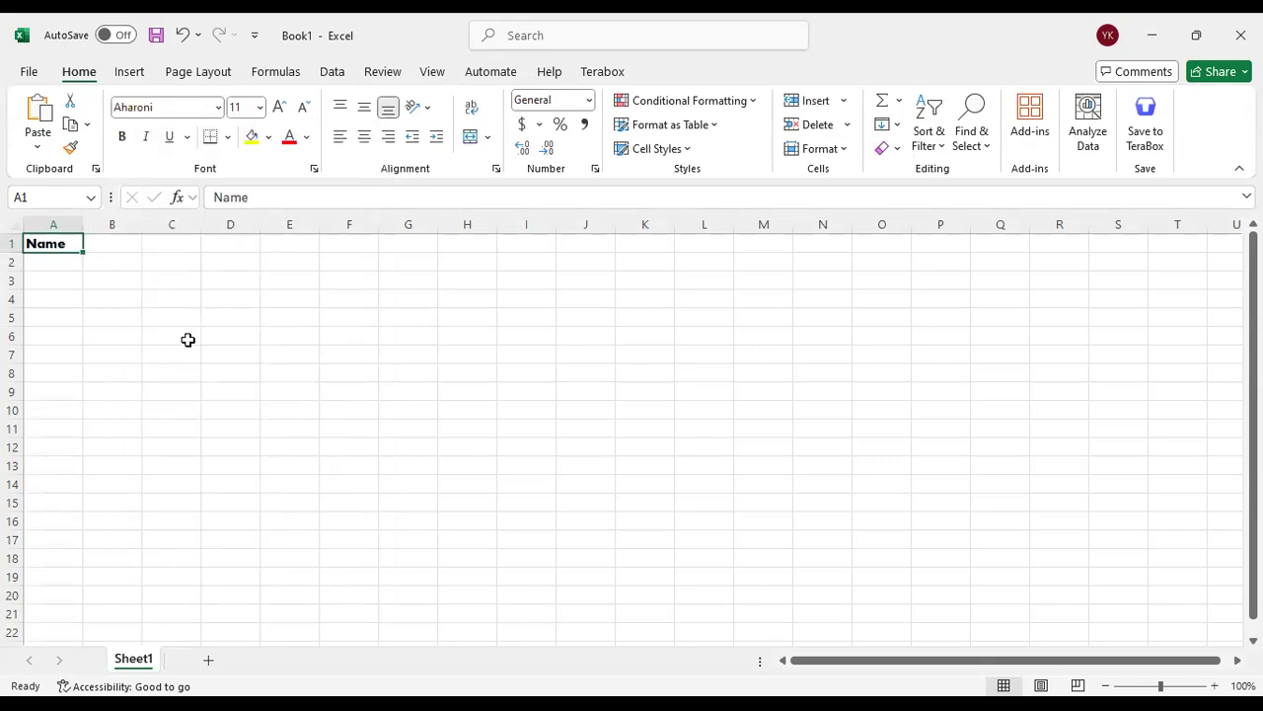
pyautogui.click(262, 107)
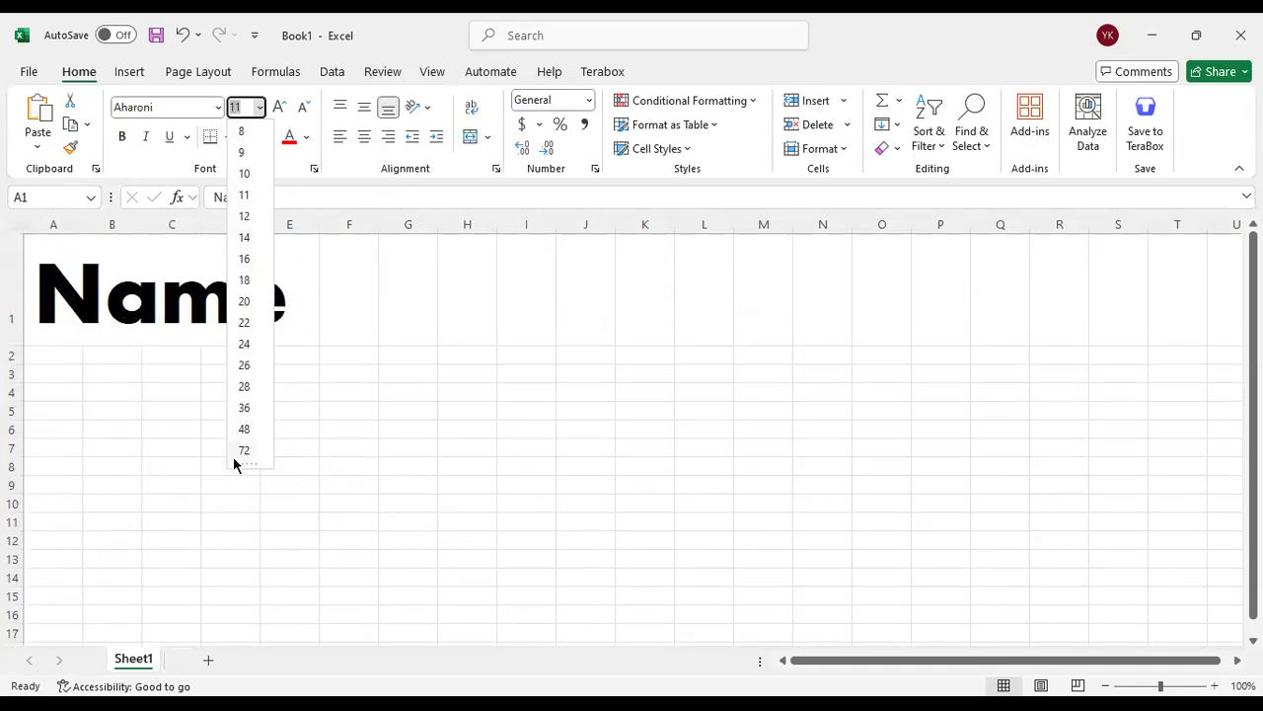
pyautogui.click(243, 217)
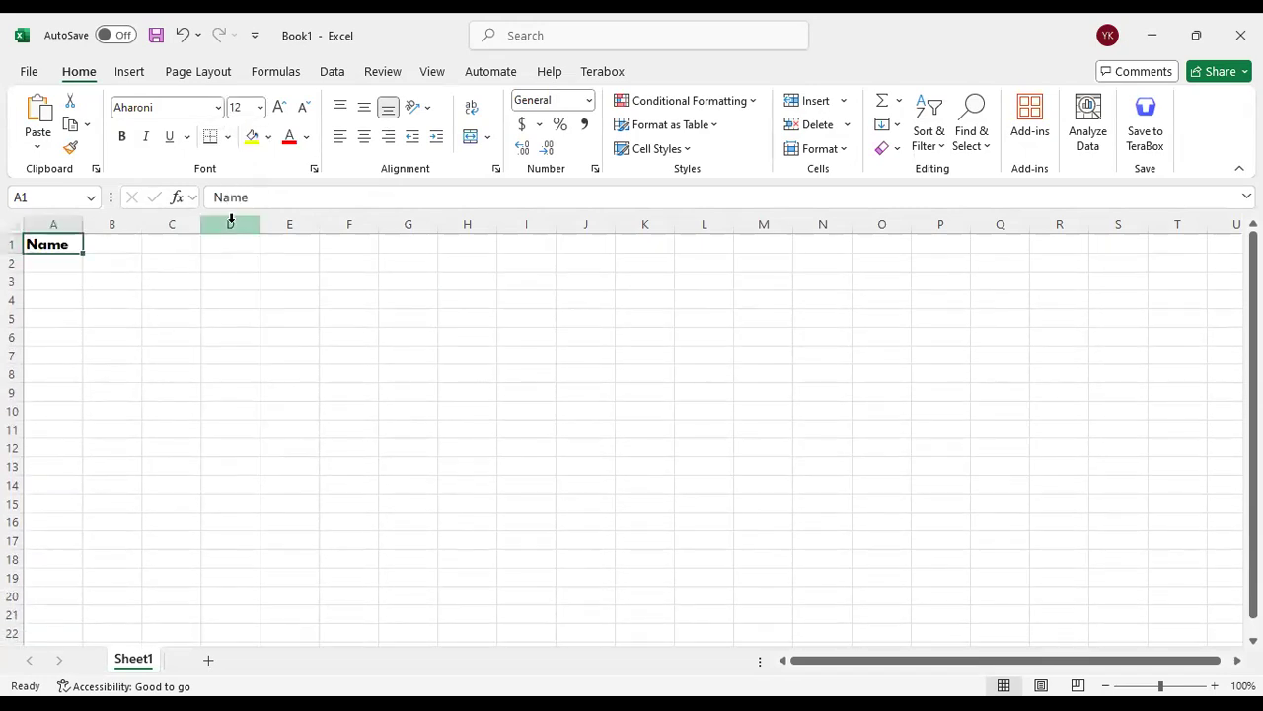
# Enlarge the "Name" heading in cell A1 to font size 26
pyautogui.click(280, 109)
pyautogui.click(280, 109)
pyautogui.click(280, 108)
pyautogui.click(281, 109)
pyautogui.click(280, 109)
pyautogui.click(280, 109)
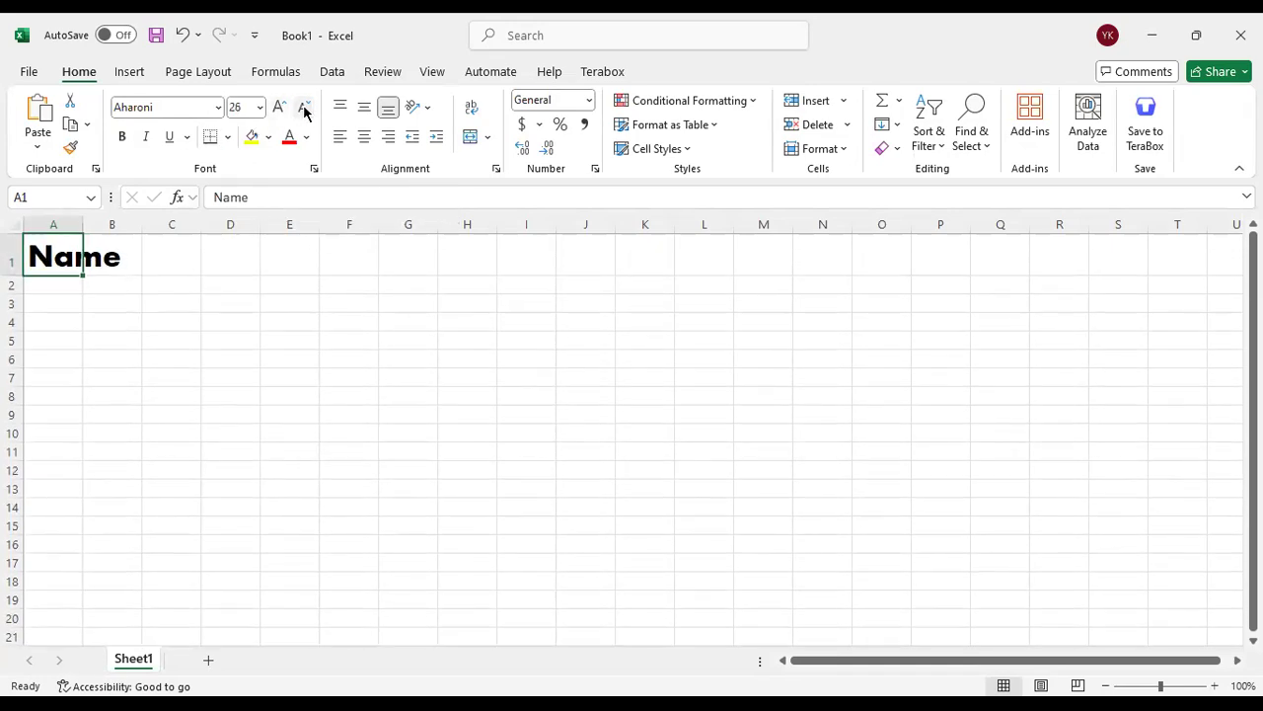
# Reduce the "Name" heading to font size 10 and bring it back up to size 12
pyautogui.click(304, 109)
pyautogui.click(304, 109)
pyautogui.click(304, 109)
pyautogui.click(304, 109)
pyautogui.click(304, 109)
pyautogui.click(304, 108)
pyautogui.click(304, 109)
pyautogui.click(304, 109)
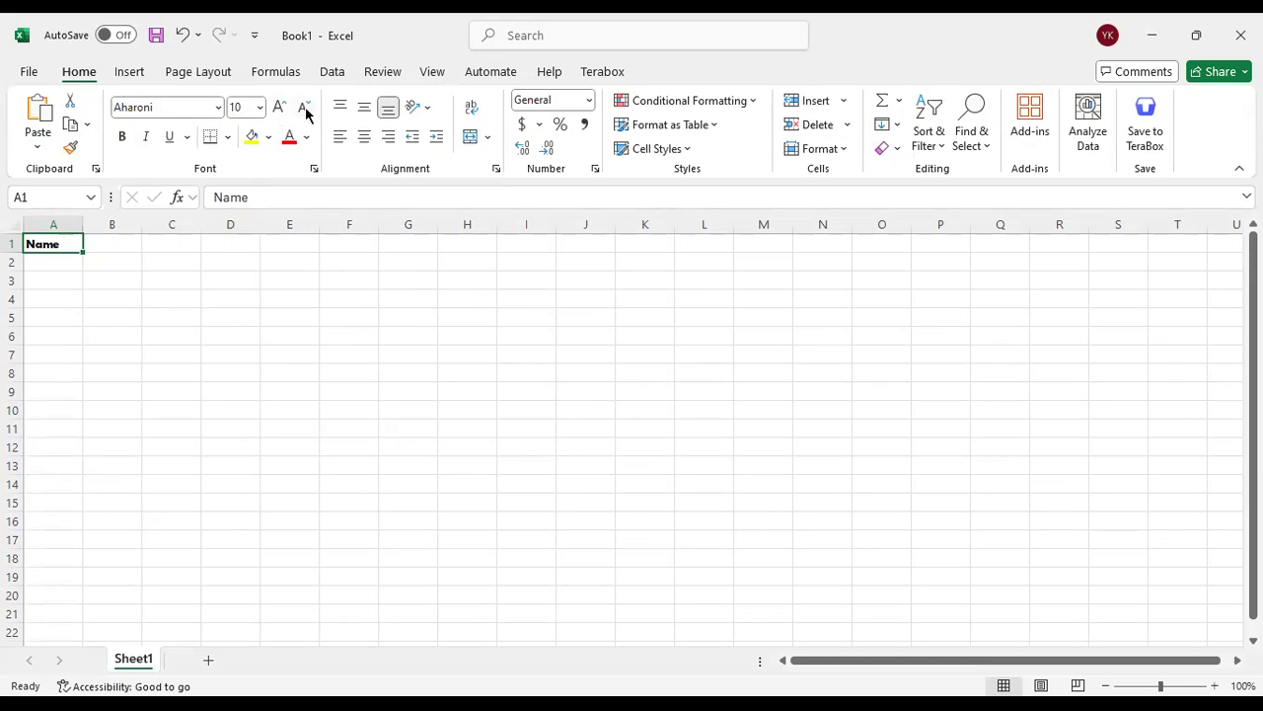
pyautogui.click(282, 112)
pyautogui.click(283, 112)
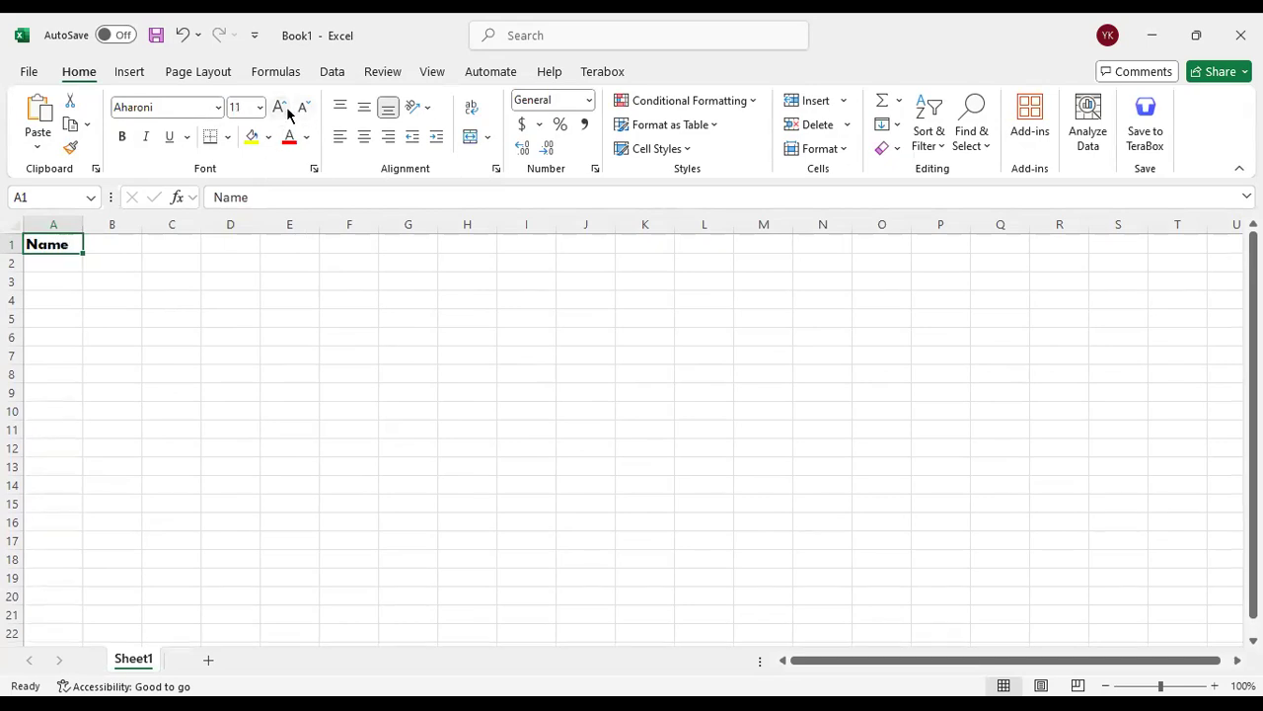
# Change the font of the "Name" heading in cell A1 to Angsana New
pyautogui.click(211, 310)
pyautogui.click(45, 245)
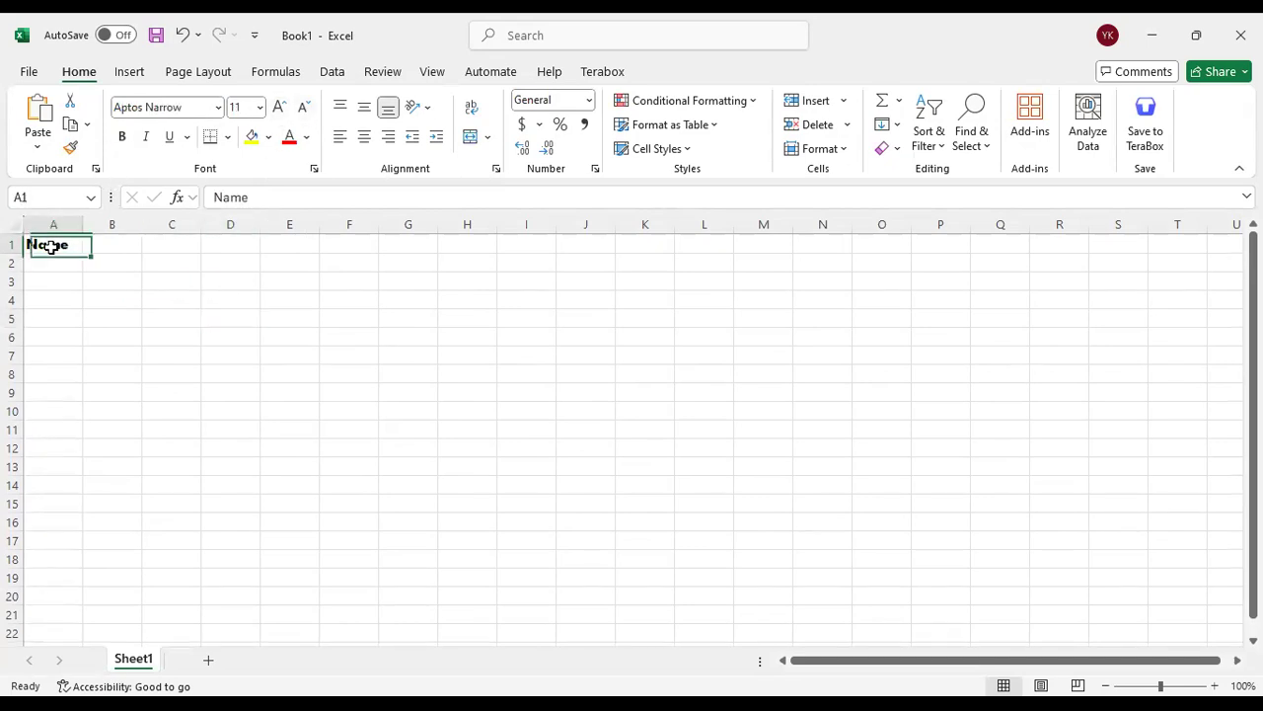
pyautogui.click(119, 141)
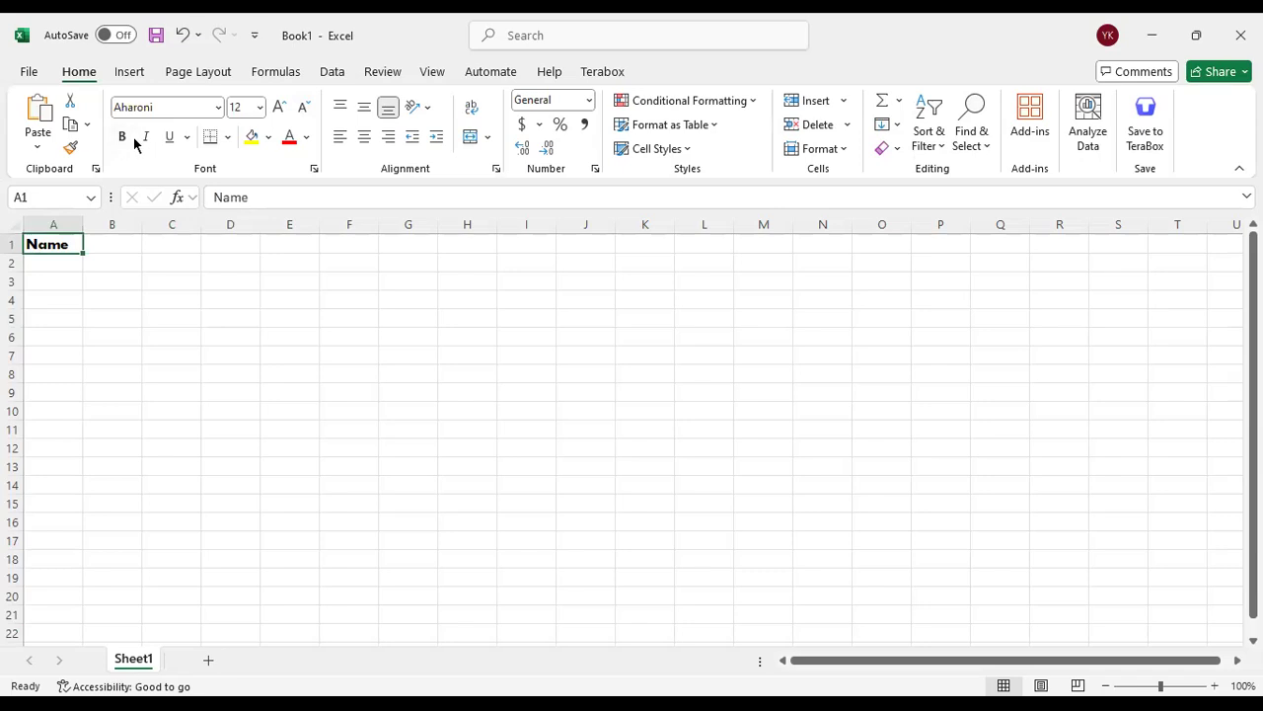
pyautogui.click(144, 110)
pyautogui.click(218, 107)
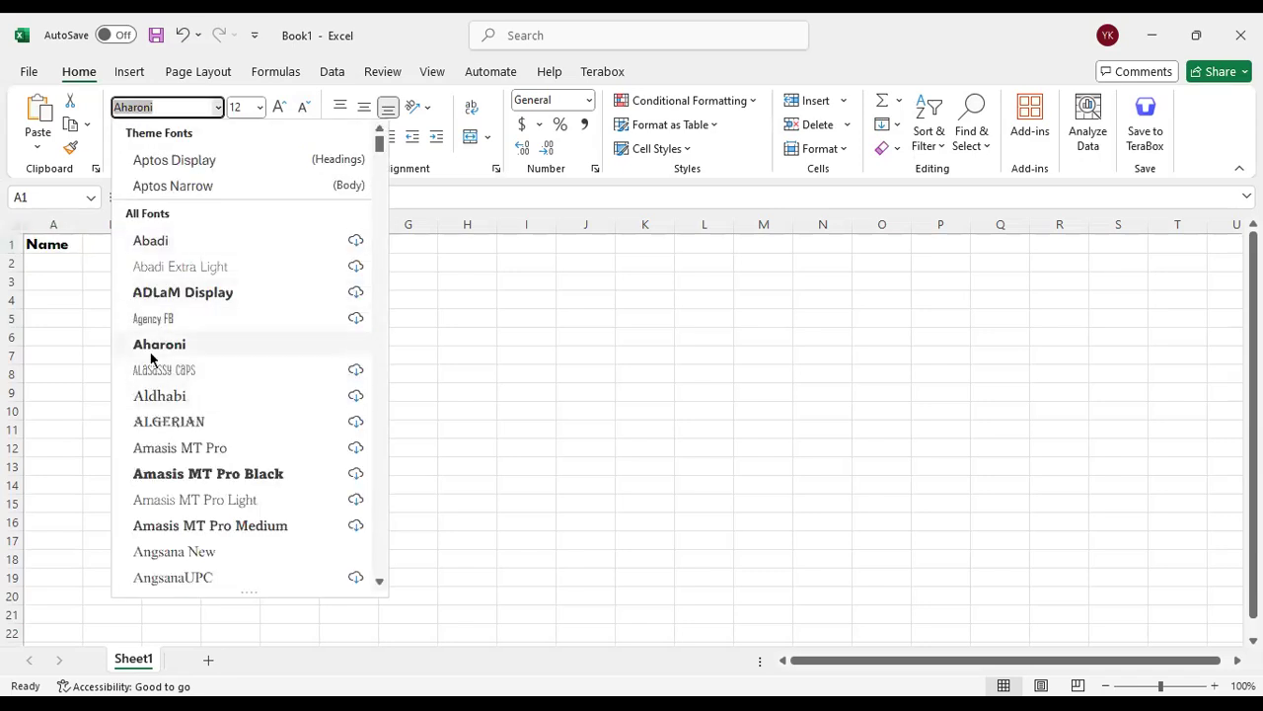
pyautogui.scroll(-2, 197, 385)
pyautogui.click(202, 394)
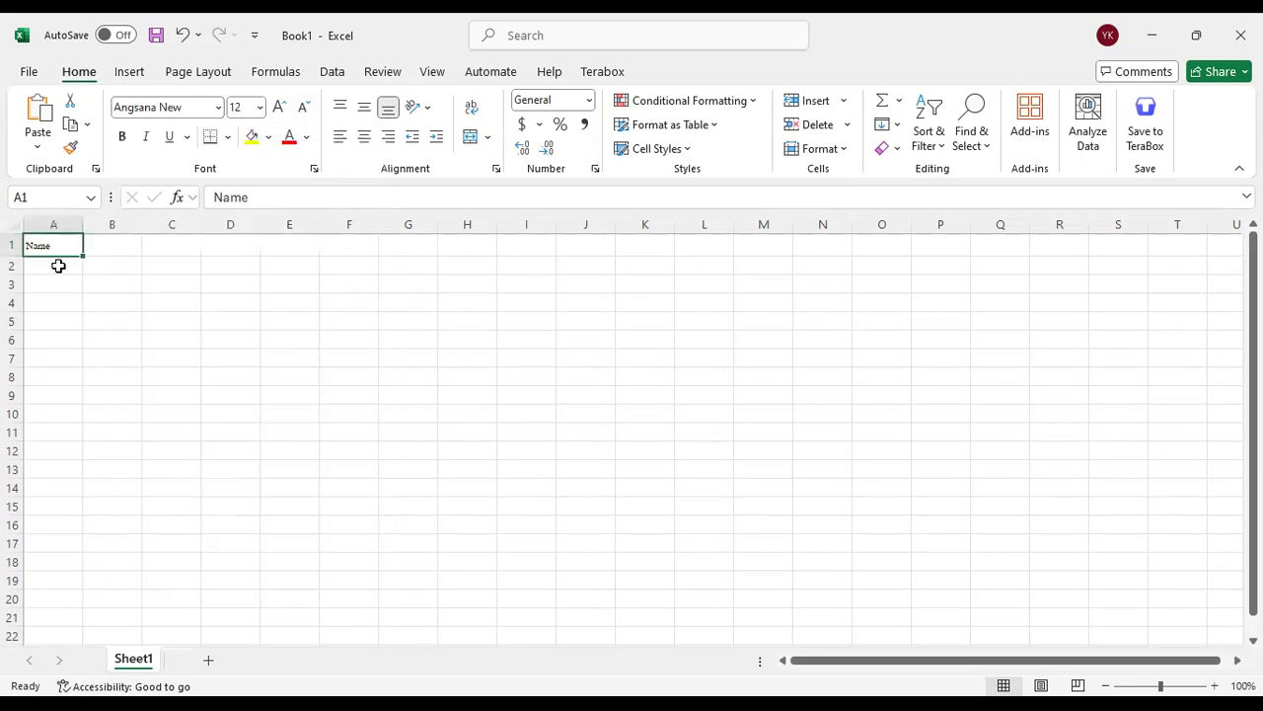
# Make the "Name" heading in cell A1 bold and enlarge it to font size 20
pyautogui.click(124, 137)
pyautogui.click(123, 138)
pyautogui.click(123, 137)
pyautogui.click(279, 110)
pyautogui.click(279, 110)
pyautogui.click(279, 111)
pyautogui.click(279, 111)
pyautogui.click(125, 141)
pyautogui.click(124, 137)
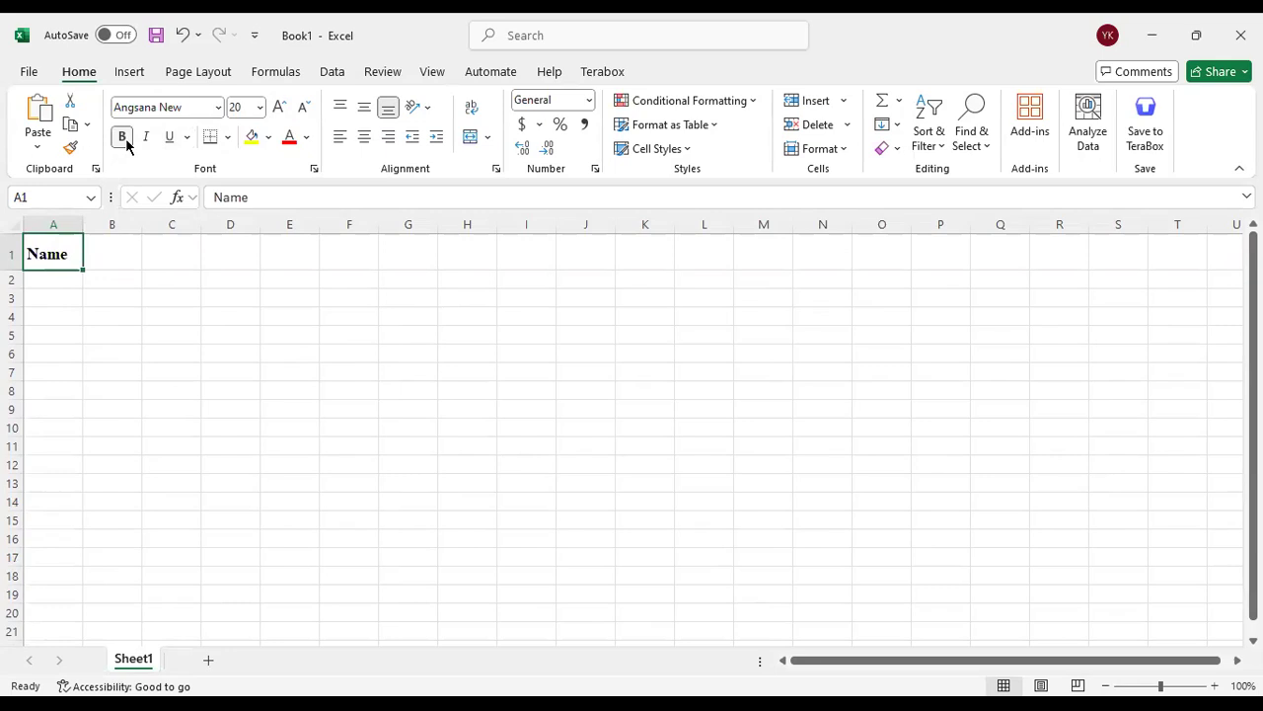
# Try italic and underline on the "Name" heading, look at the underline styles, and remove both effects
pyautogui.click(143, 138)
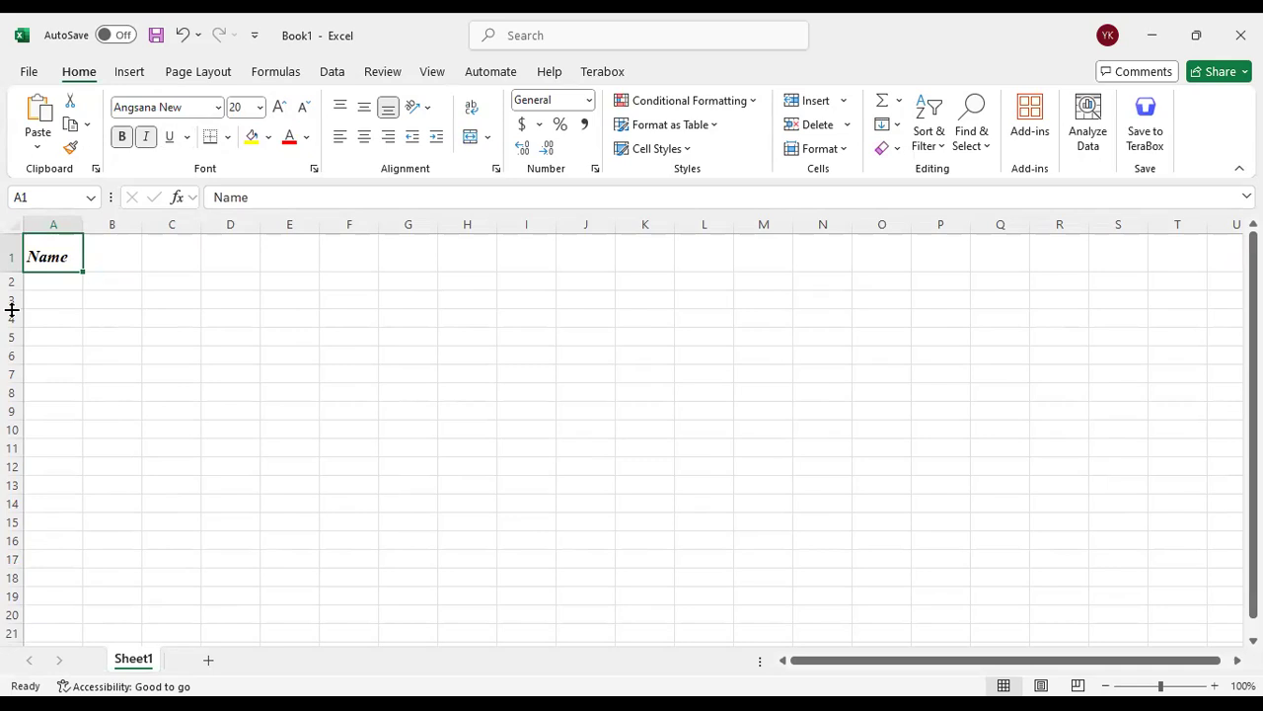
pyautogui.click(163, 137)
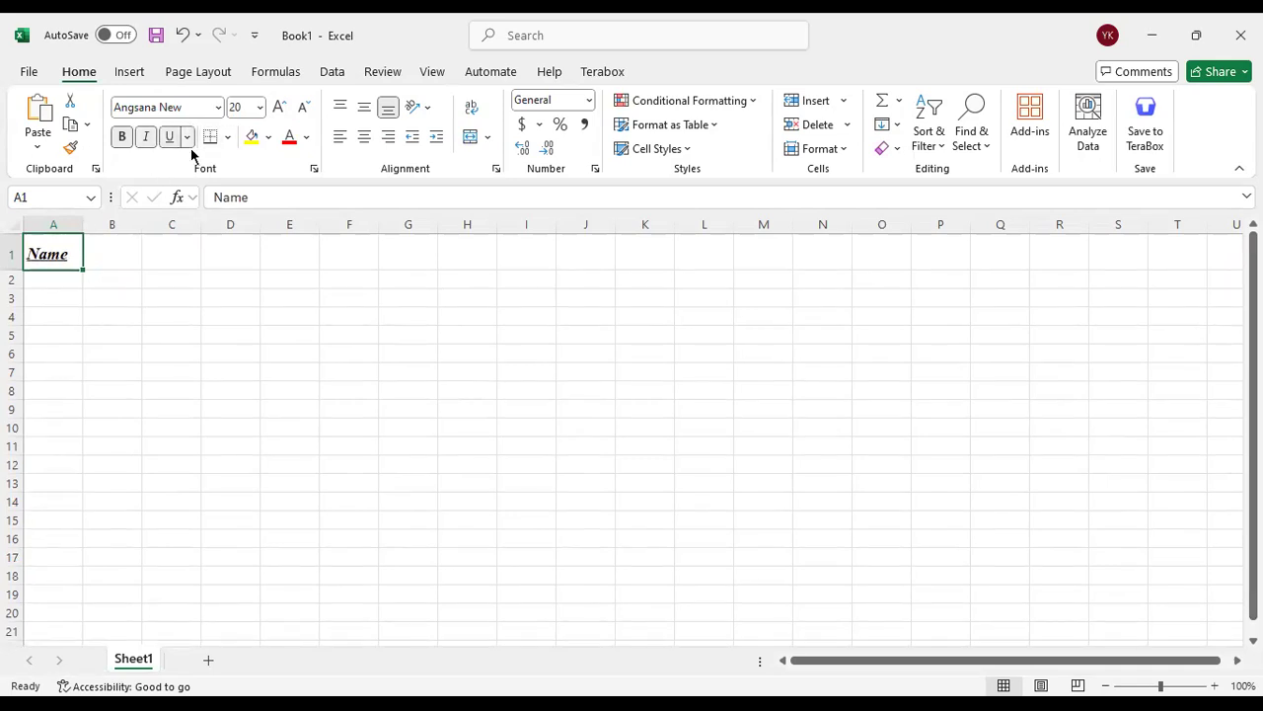
pyautogui.click(187, 137)
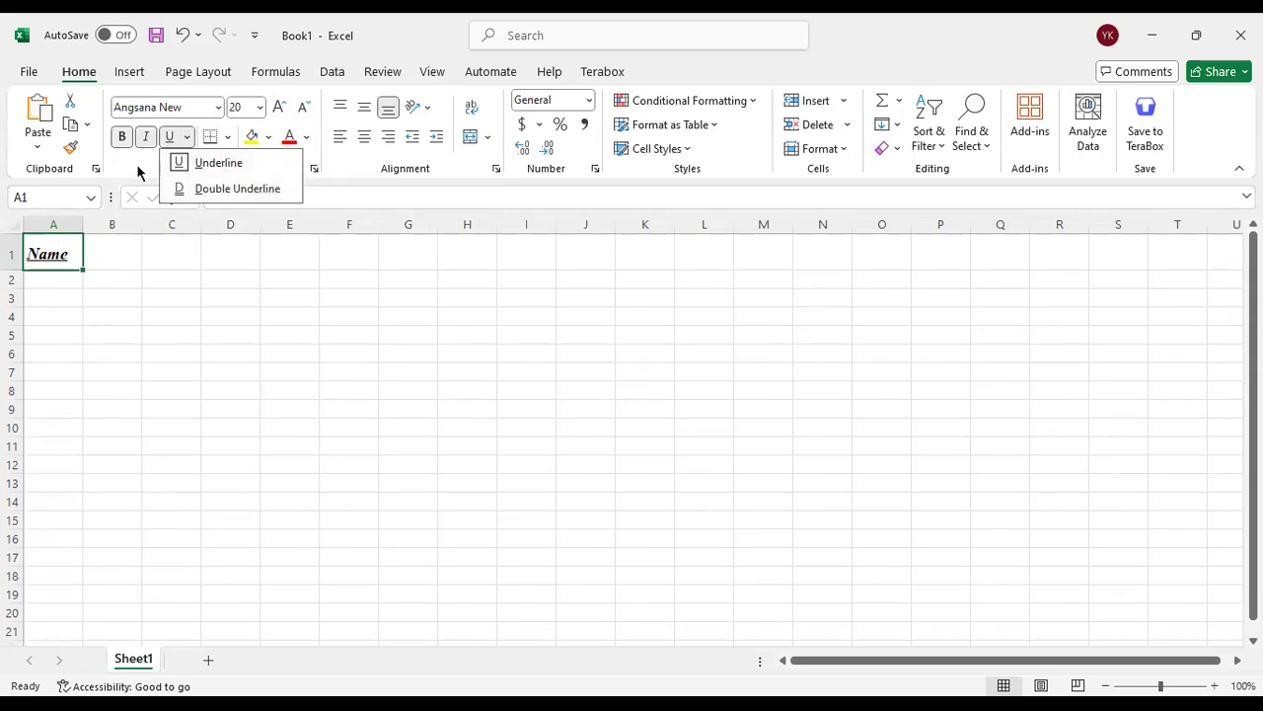
pyautogui.click(173, 141)
pyautogui.click(145, 139)
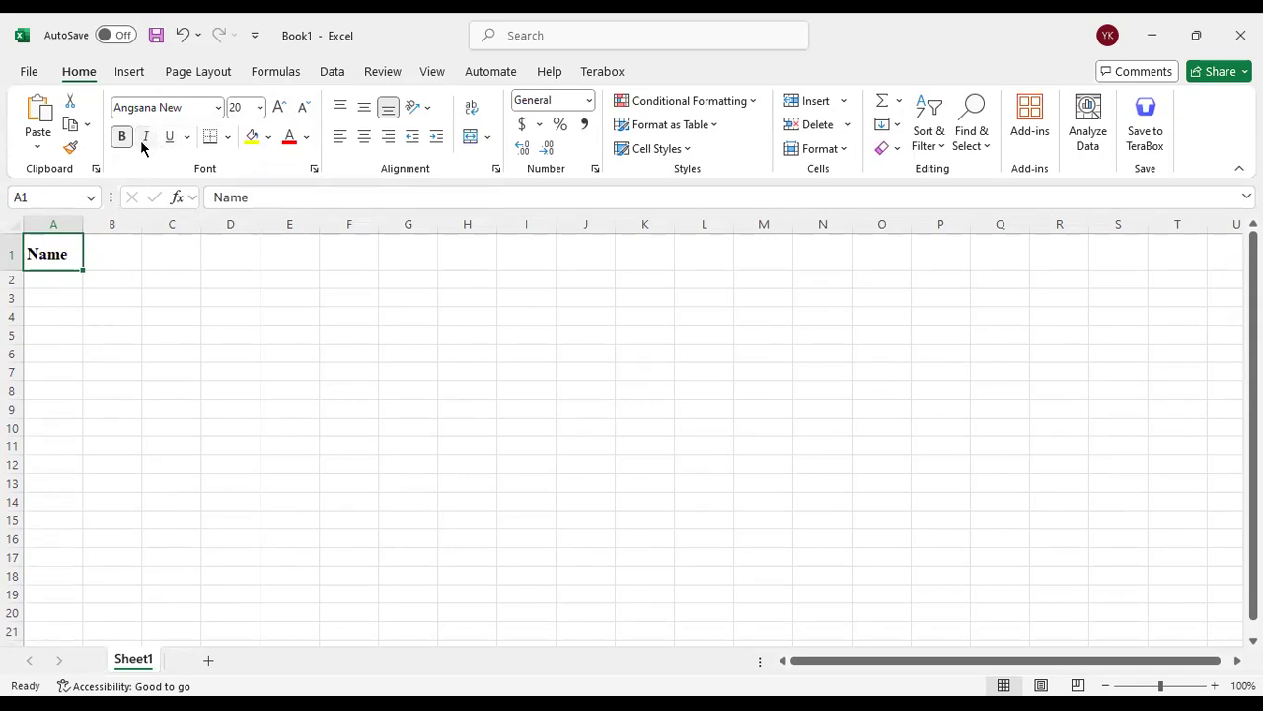
pyautogui.click(203, 296)
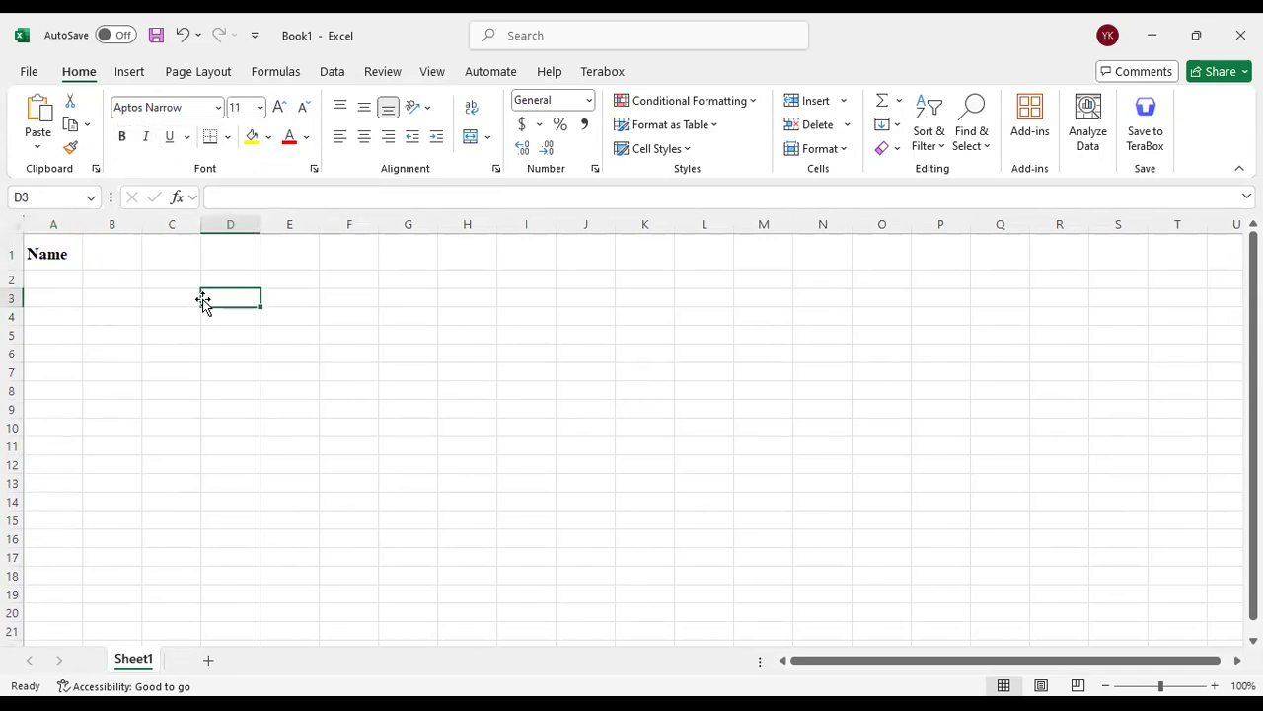
# Set the "Name" heading in cell A1 to the Aharoni font at size 11
pyautogui.click(79, 261)
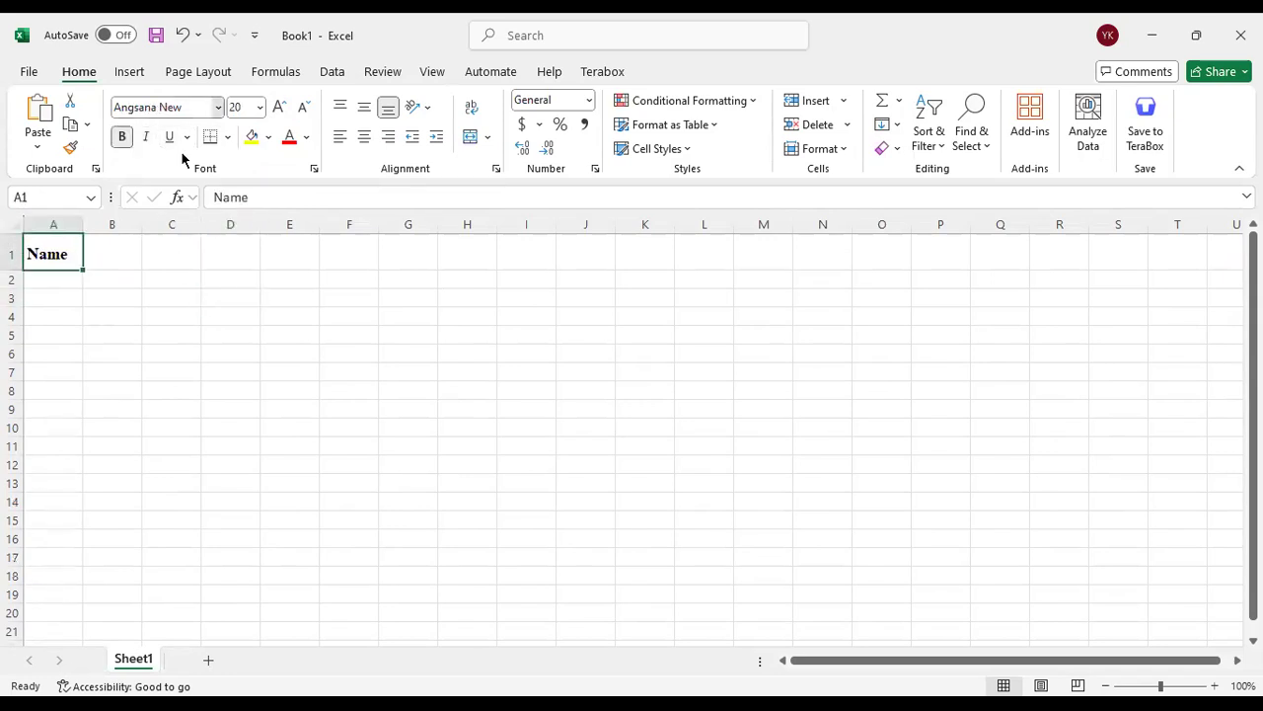
pyautogui.click(218, 107)
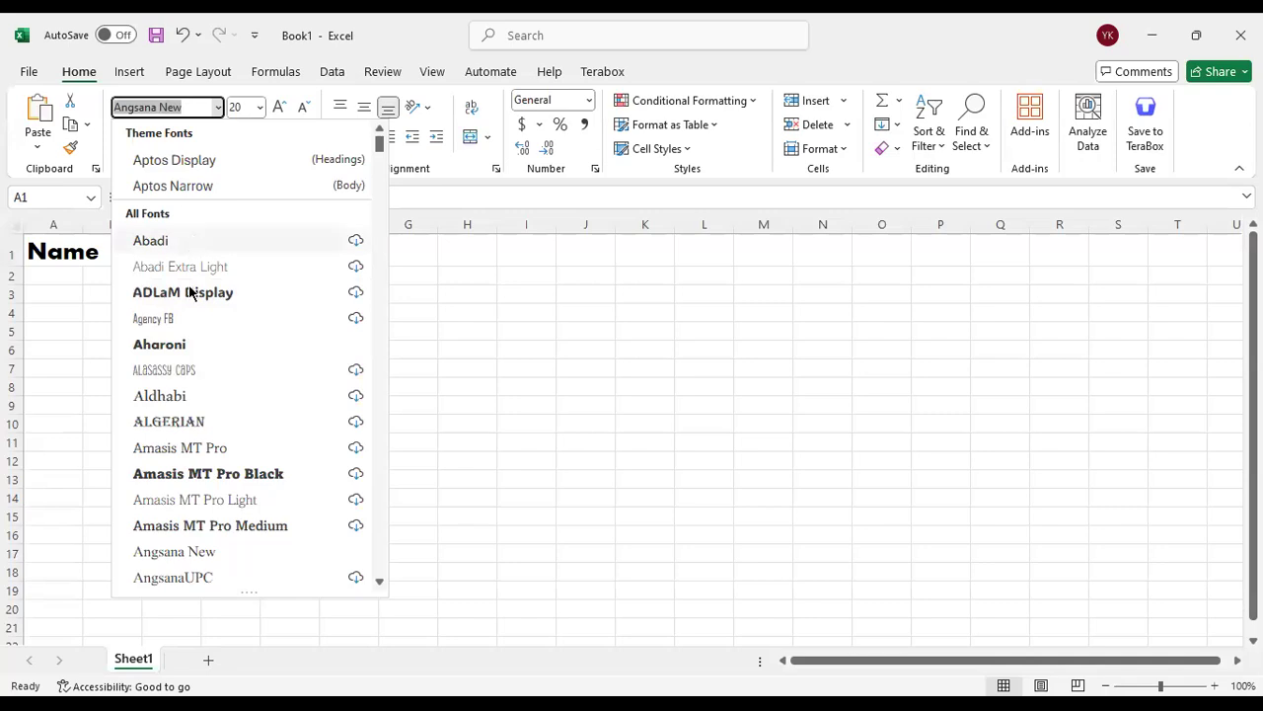
pyautogui.click(159, 344)
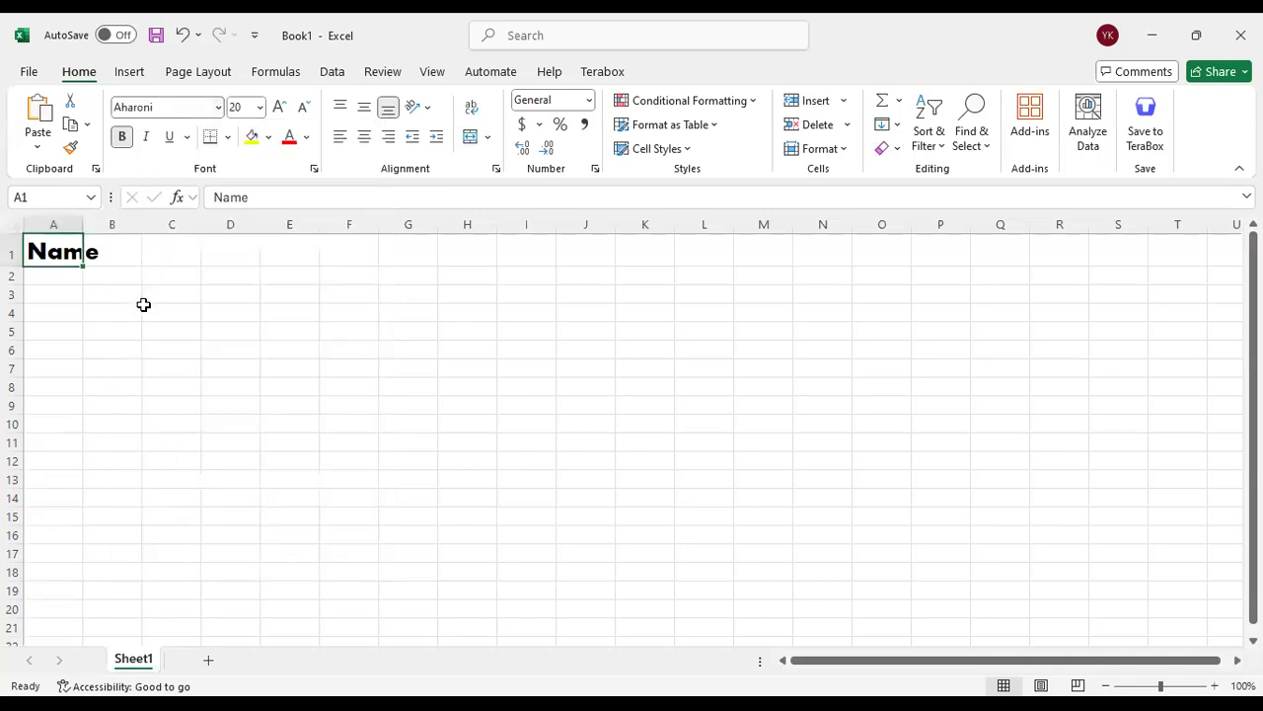
pyautogui.click(301, 107)
pyautogui.click(302, 107)
pyautogui.click(301, 107)
pyautogui.click(301, 107)
pyautogui.click(301, 106)
# Apply outside borders to the range B3:E9 and undo them
pyautogui.click(137, 247)
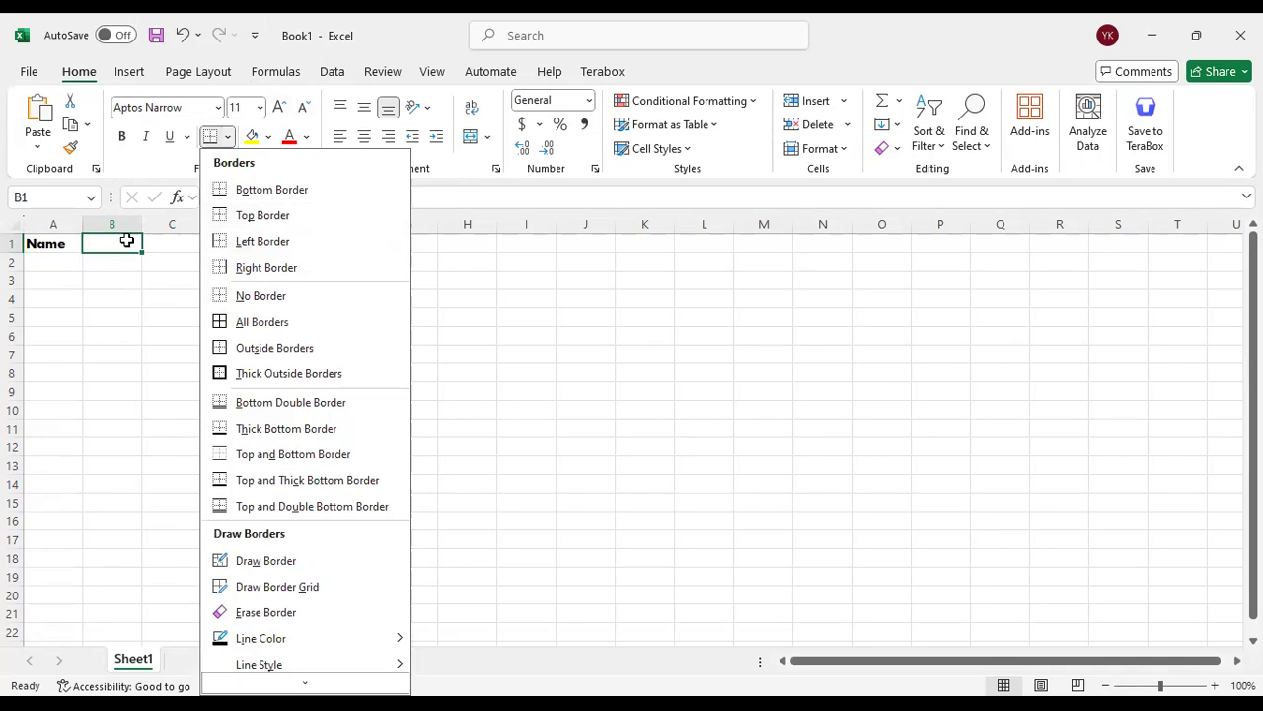
pyautogui.click(133, 279)
pyautogui.moveTo(158, 289); pyautogui.dragTo(286, 392)
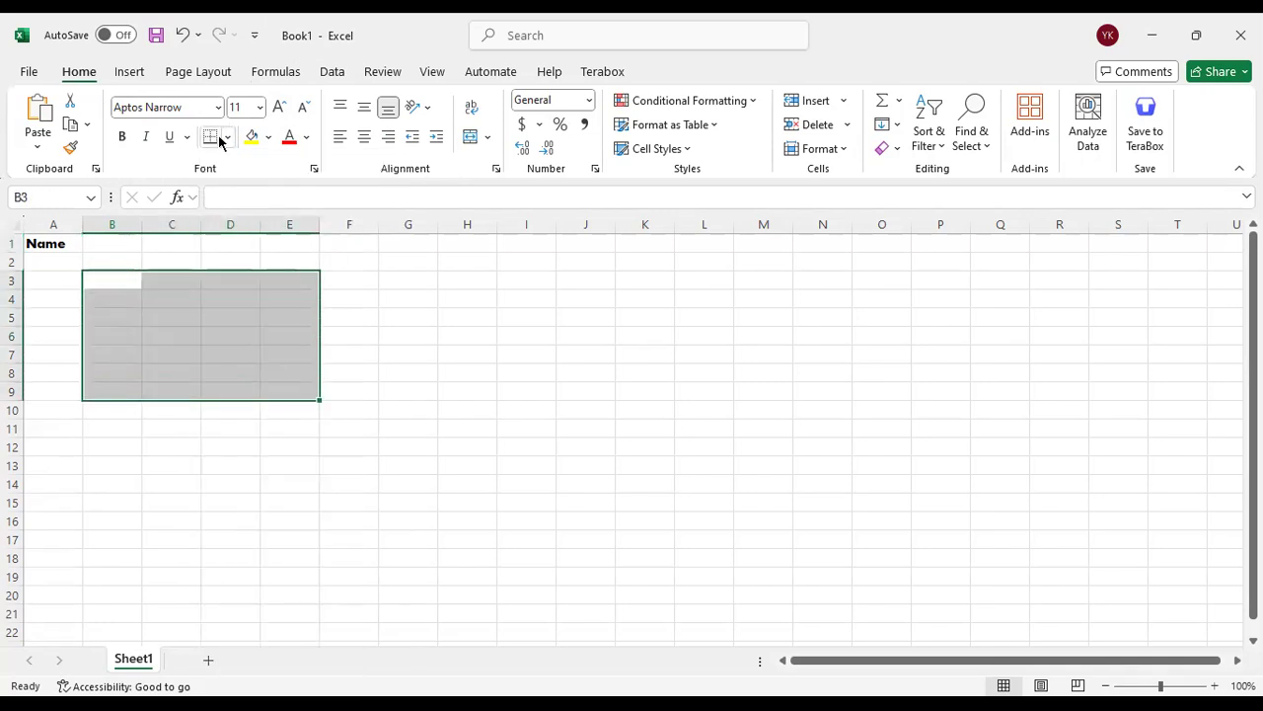
pyautogui.click(229, 141)
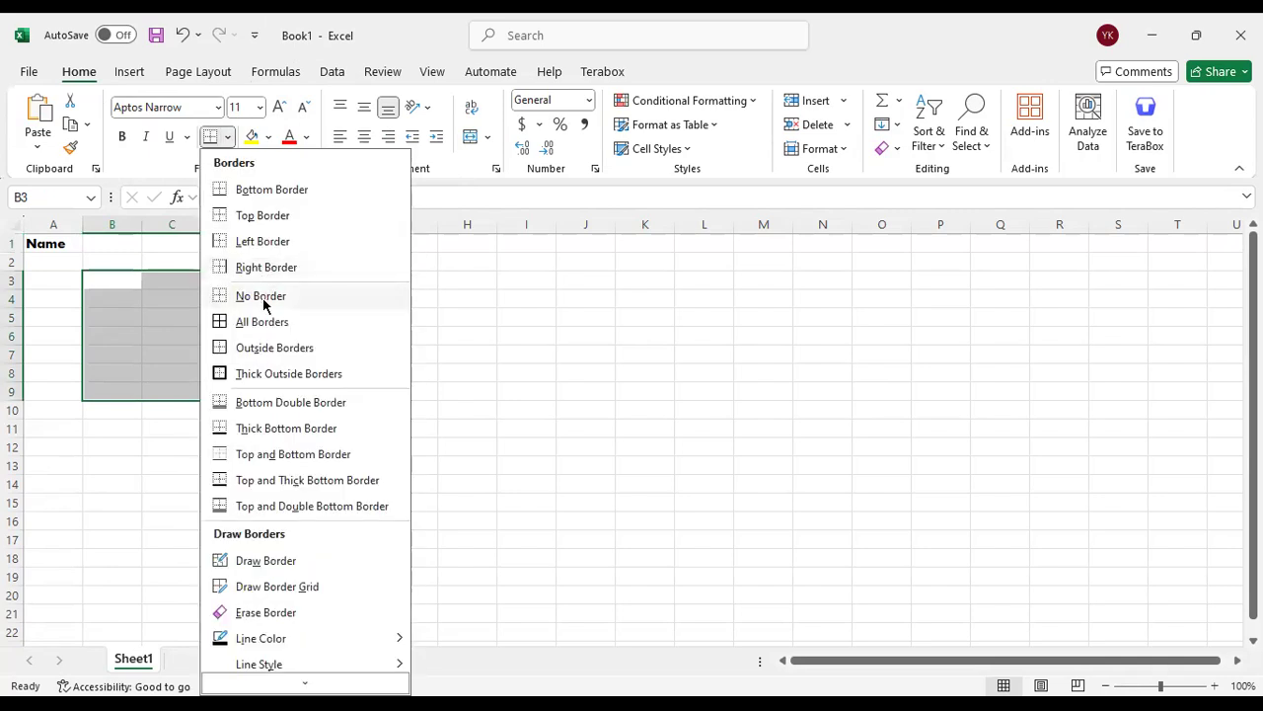
pyautogui.click(257, 358)
pyautogui.click(429, 372)
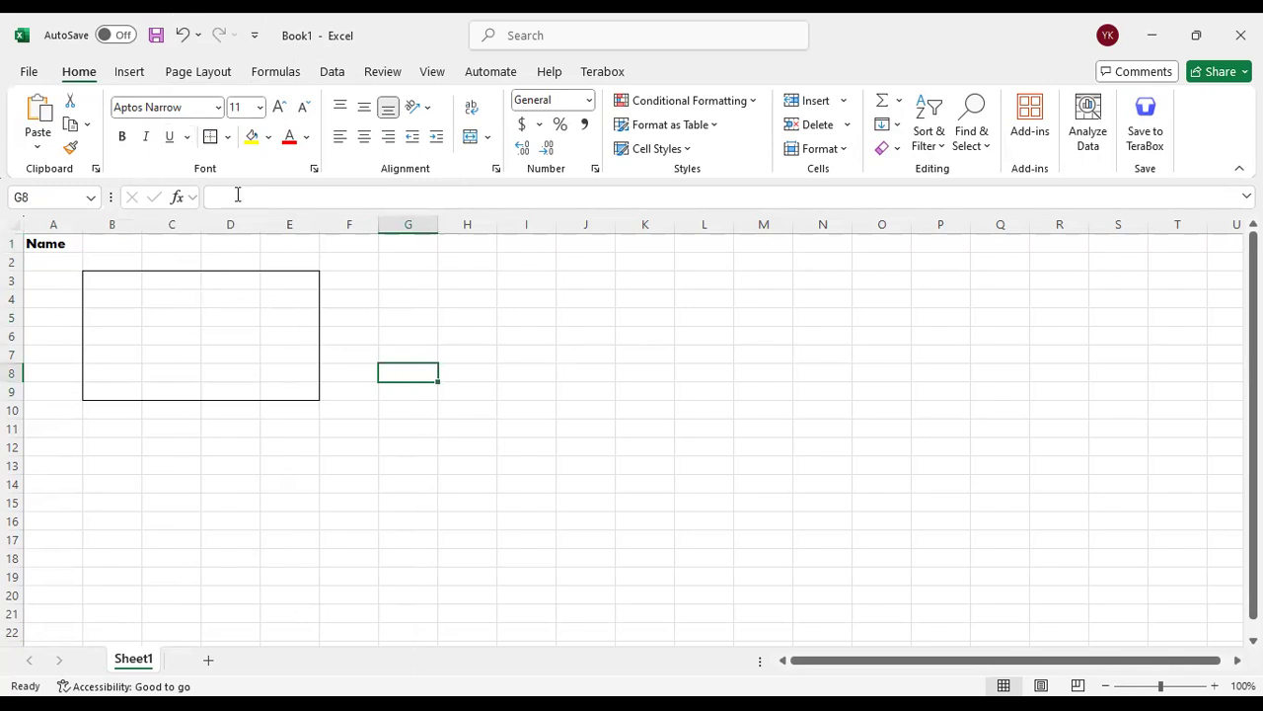
pyautogui.click(183, 35)
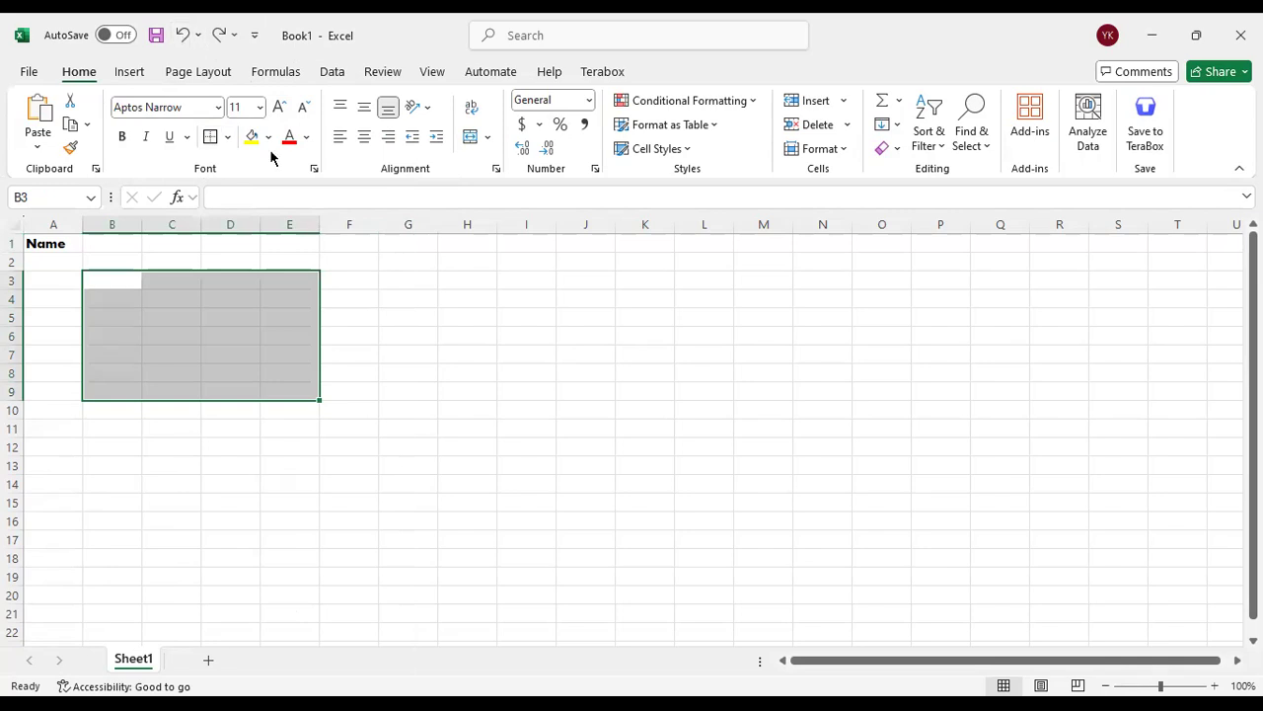
pyautogui.click(396, 304)
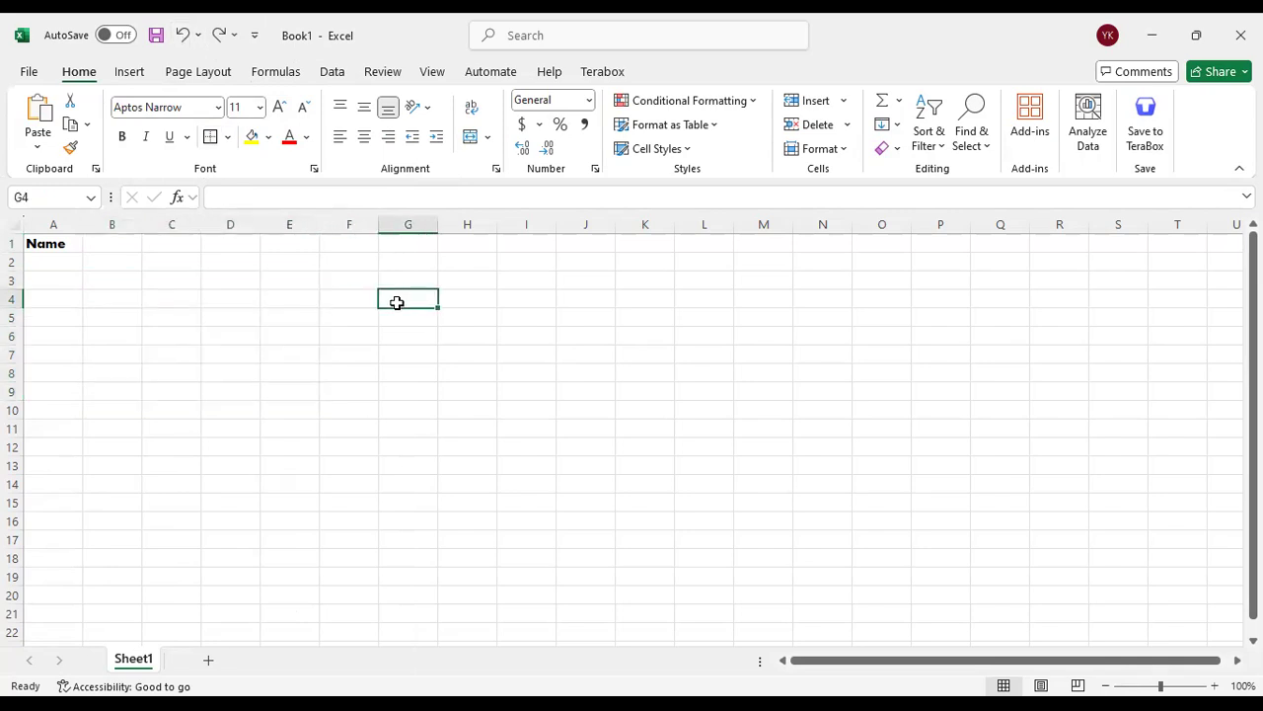
# Give cell A1 a yellow fill and make its heading text red
pyautogui.click(39, 251)
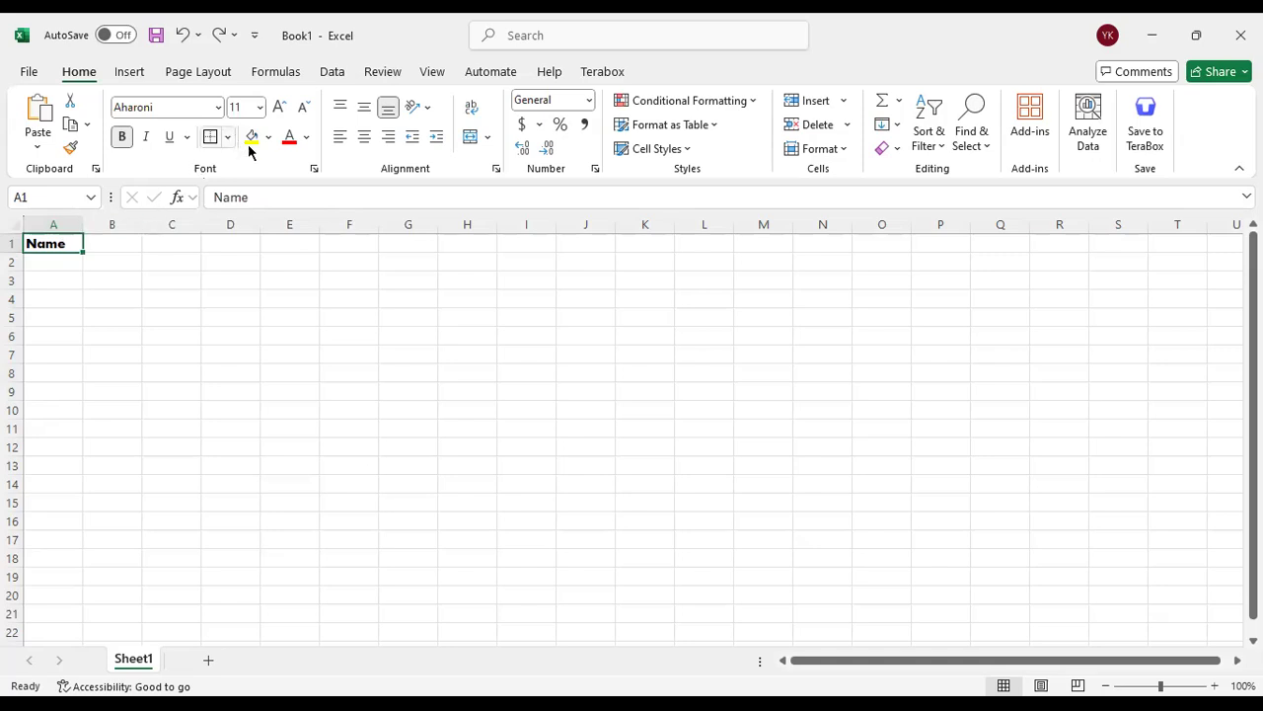
pyautogui.click(253, 146)
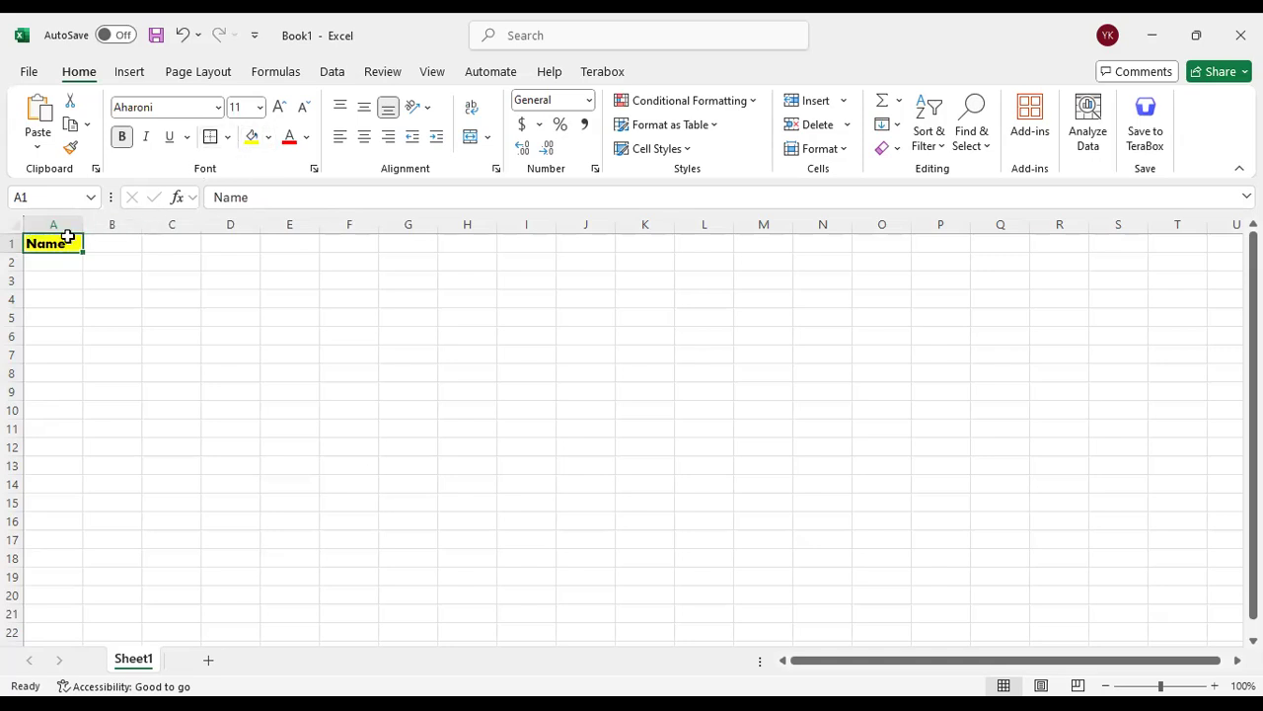
pyautogui.click(291, 140)
pyautogui.click(237, 320)
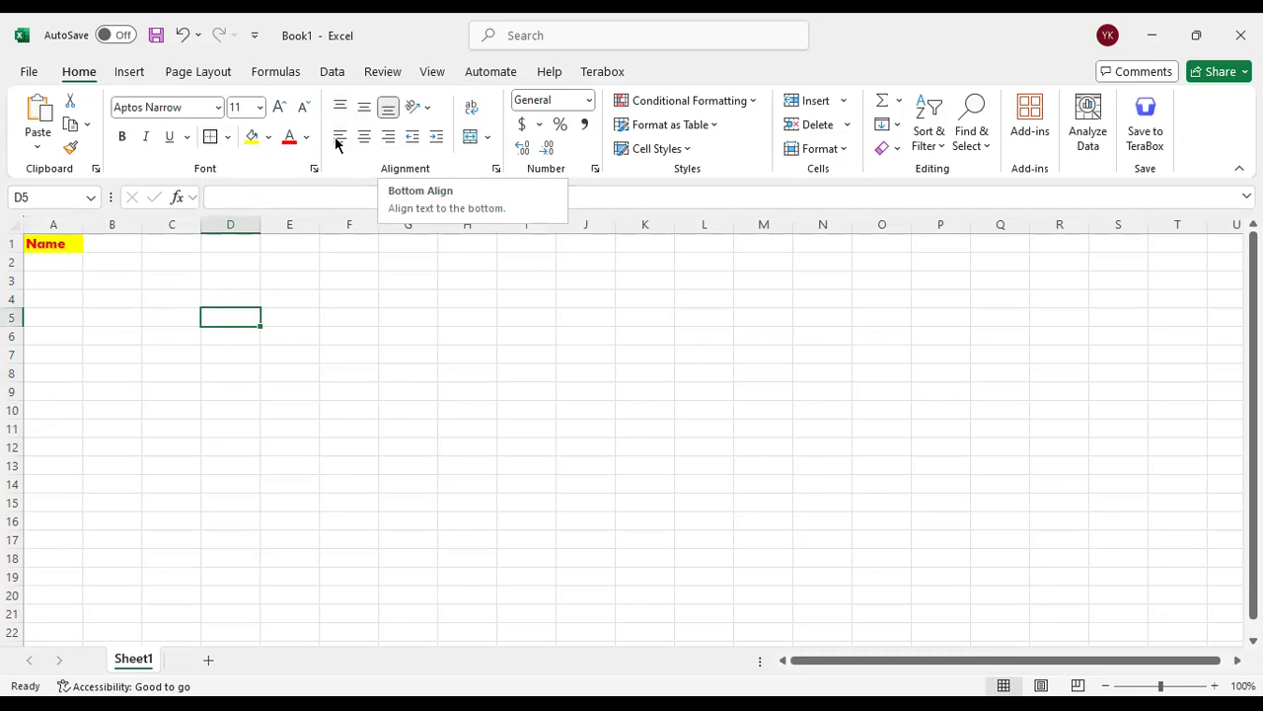
# Extend the heading in cell A1 to read "Name of Student"
pyautogui.click(71, 247)
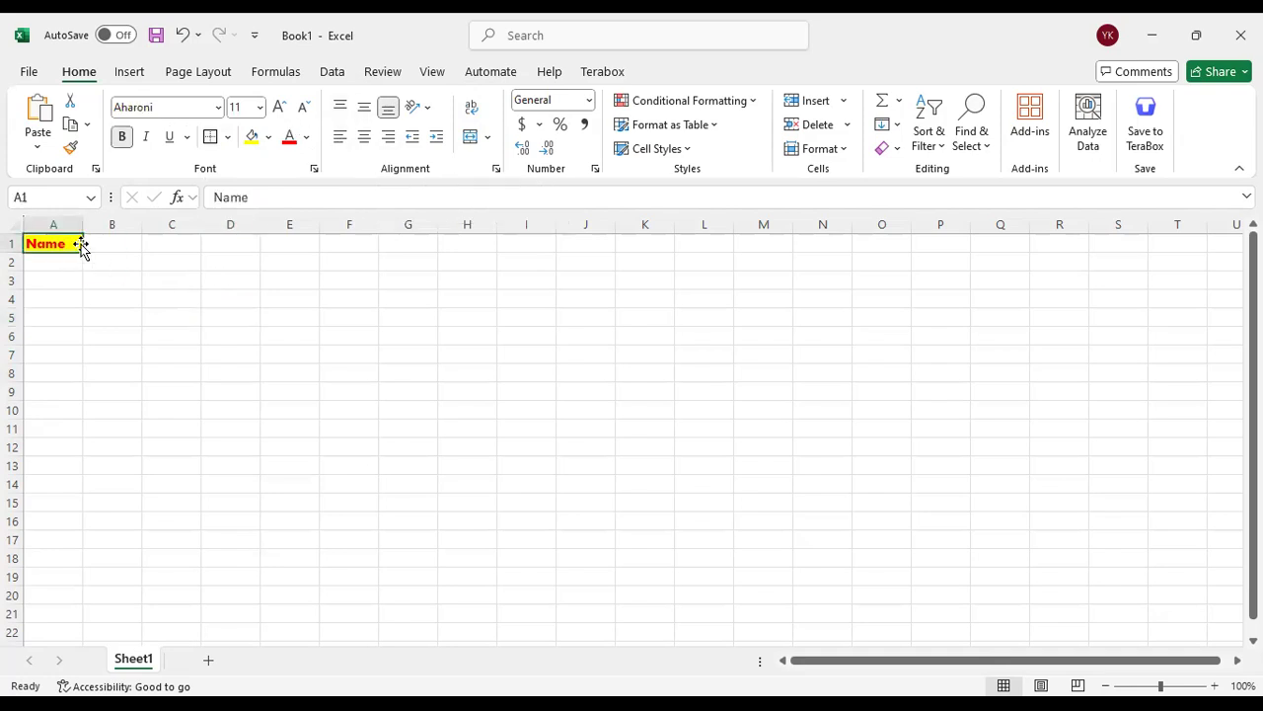
pyautogui.doubleClick(74, 245)
pyautogui.write('of Student')
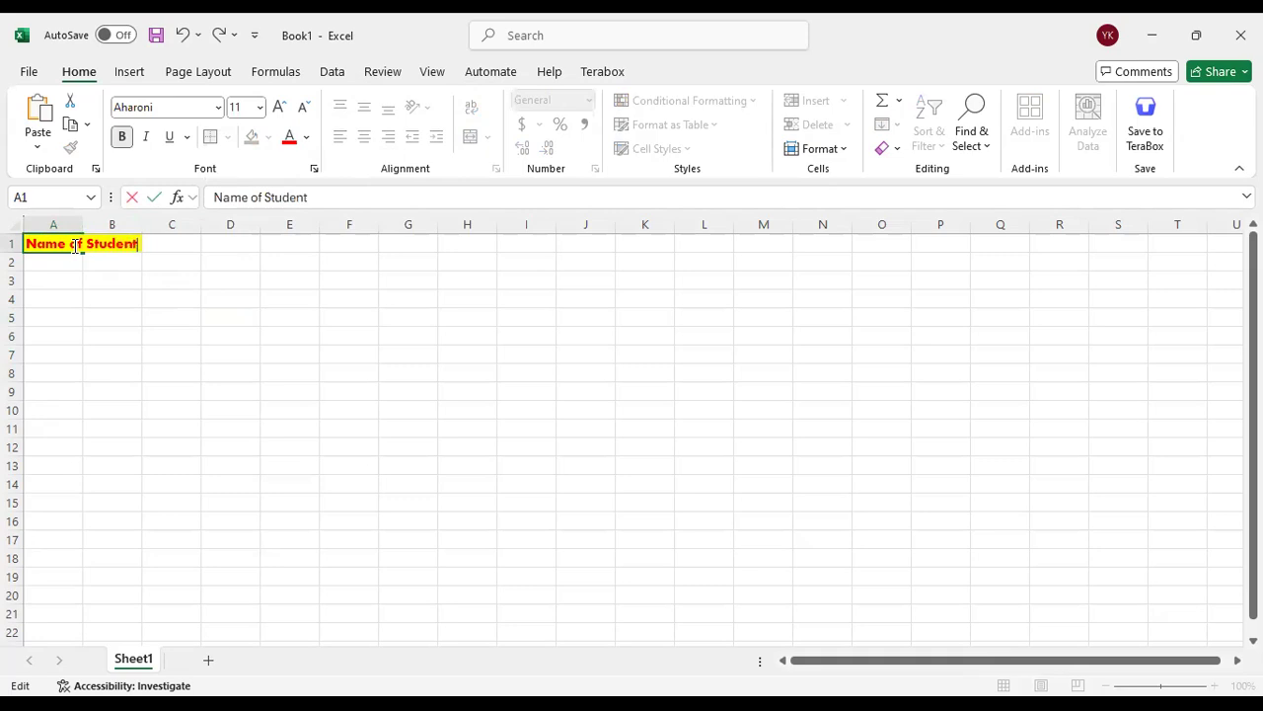
pyautogui.click(97, 294)
# Widen column A to fit the heading and centre the heading horizontally in cell A1
pyautogui.moveTo(83, 225); pyautogui.dragTo(206, 240)
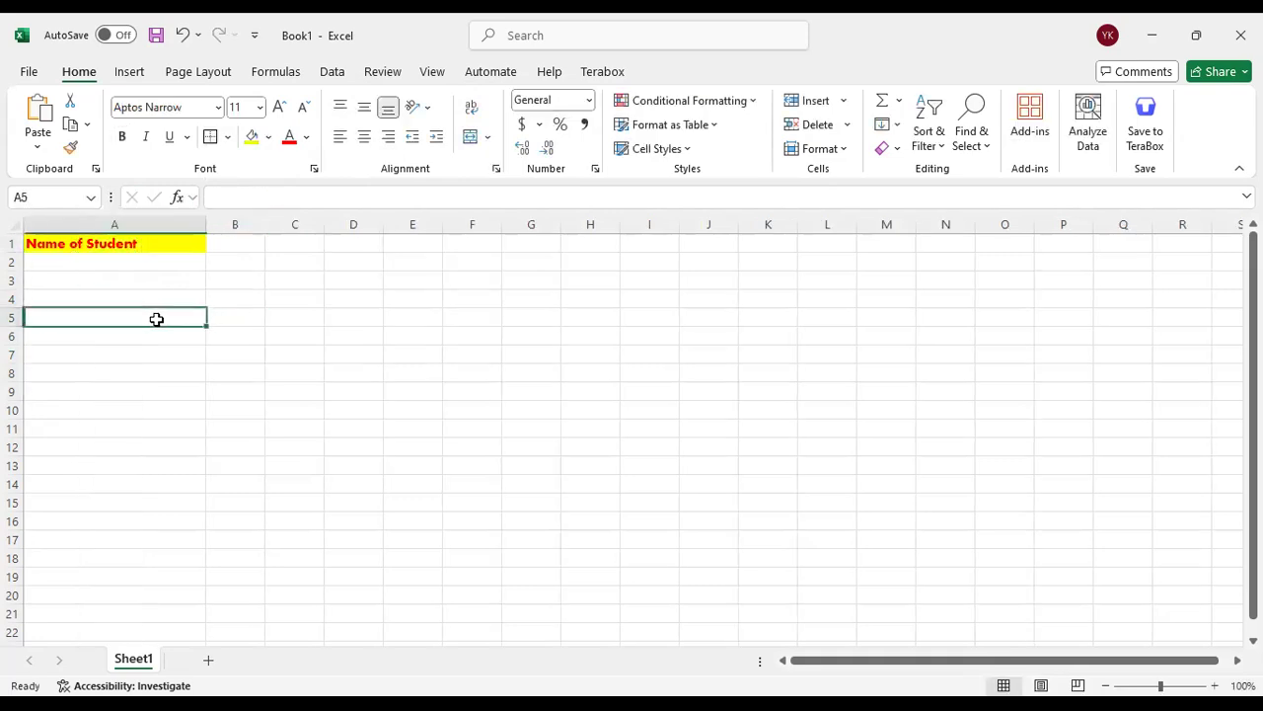
pyautogui.click(167, 243)
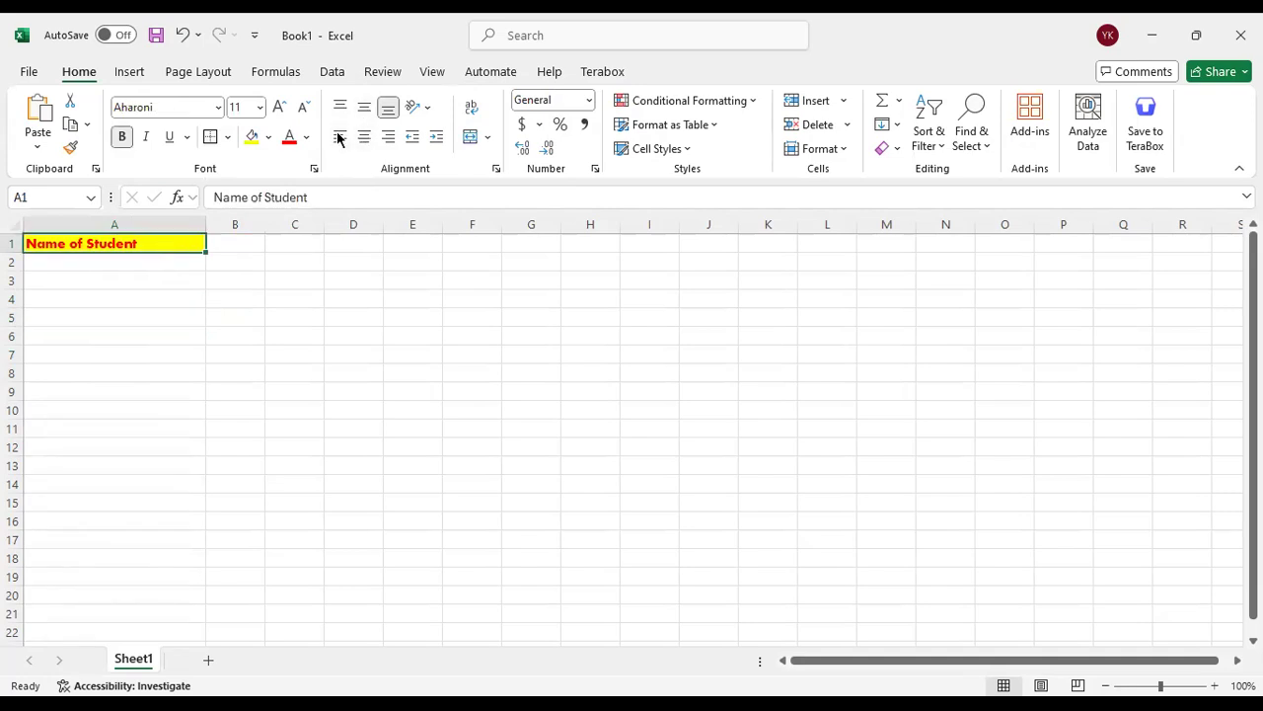
pyautogui.click(362, 137)
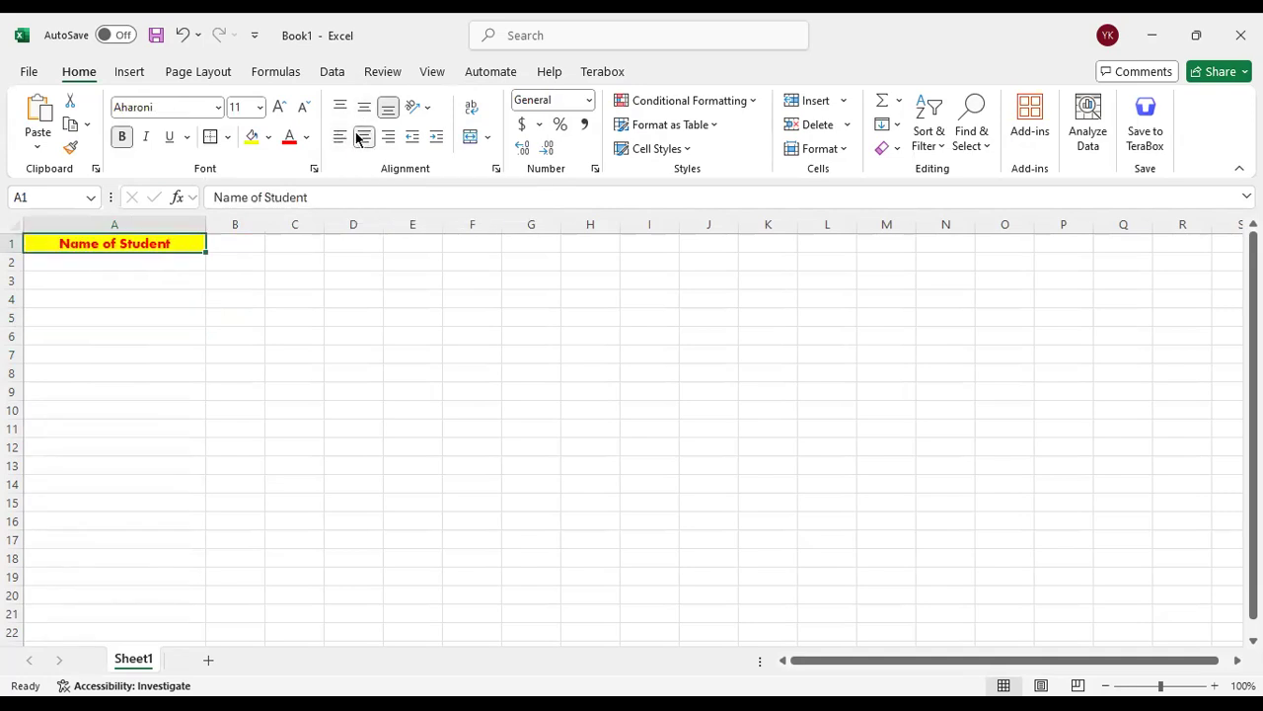
# Try the Angle Counterclockwise and Rotate Text Down orientations on the heading in cell A1, and remove the rotation
pyautogui.click(414, 107)
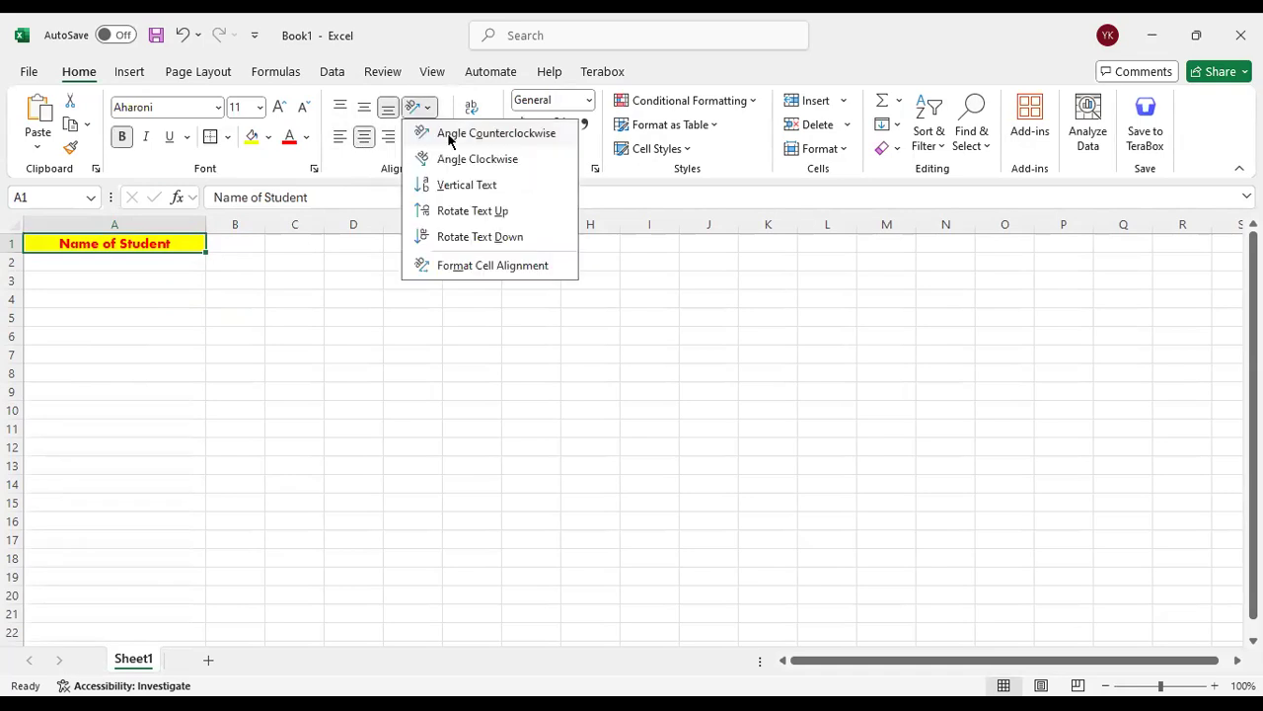
pyautogui.click(449, 139)
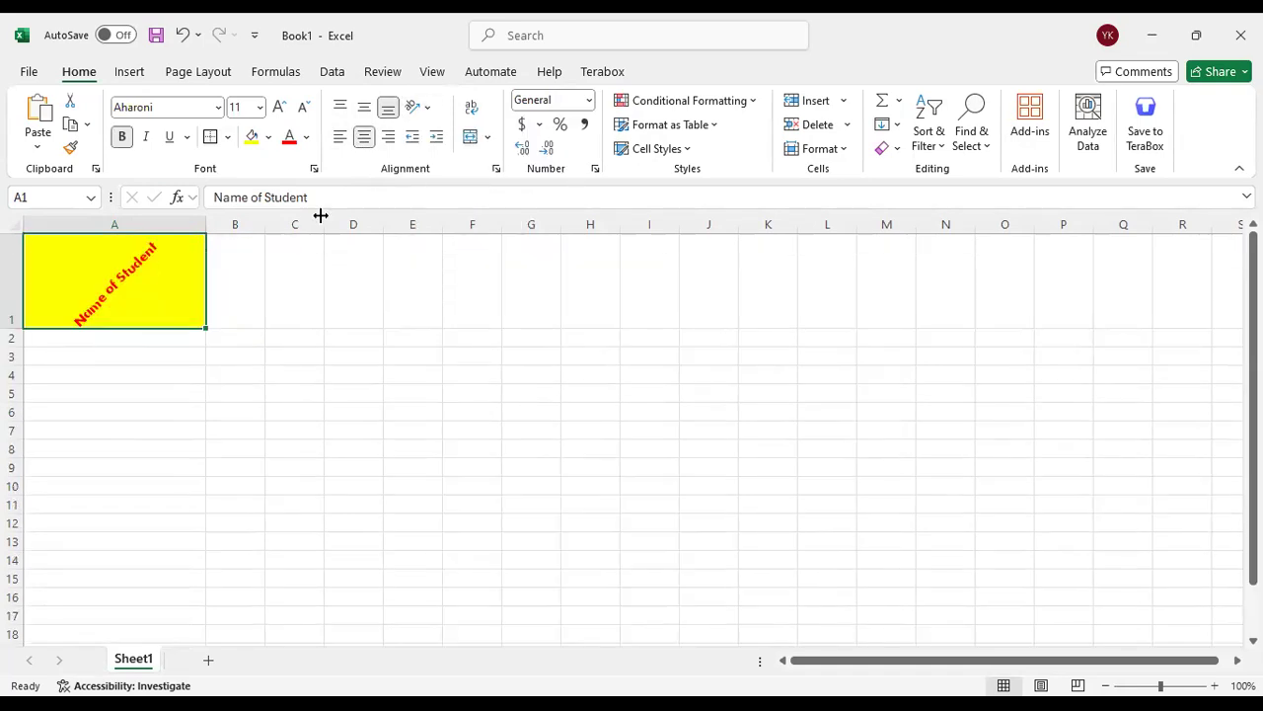
pyautogui.click(416, 109)
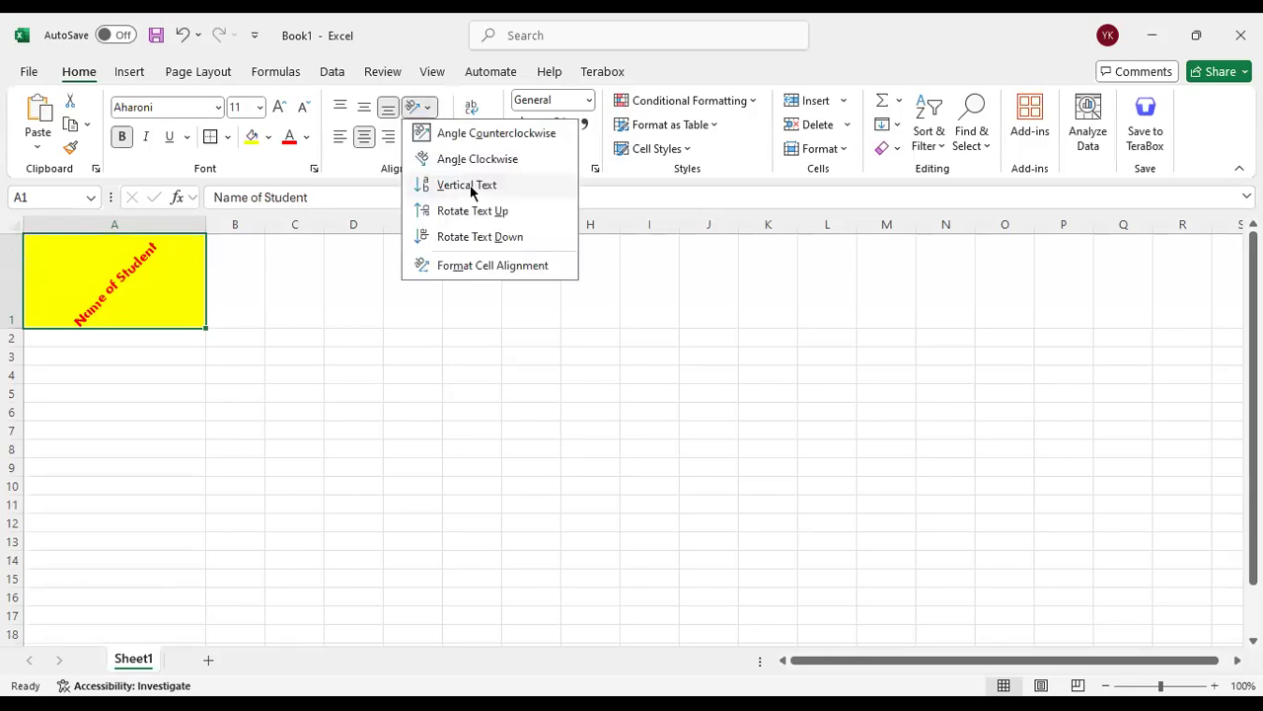
pyautogui.click(474, 235)
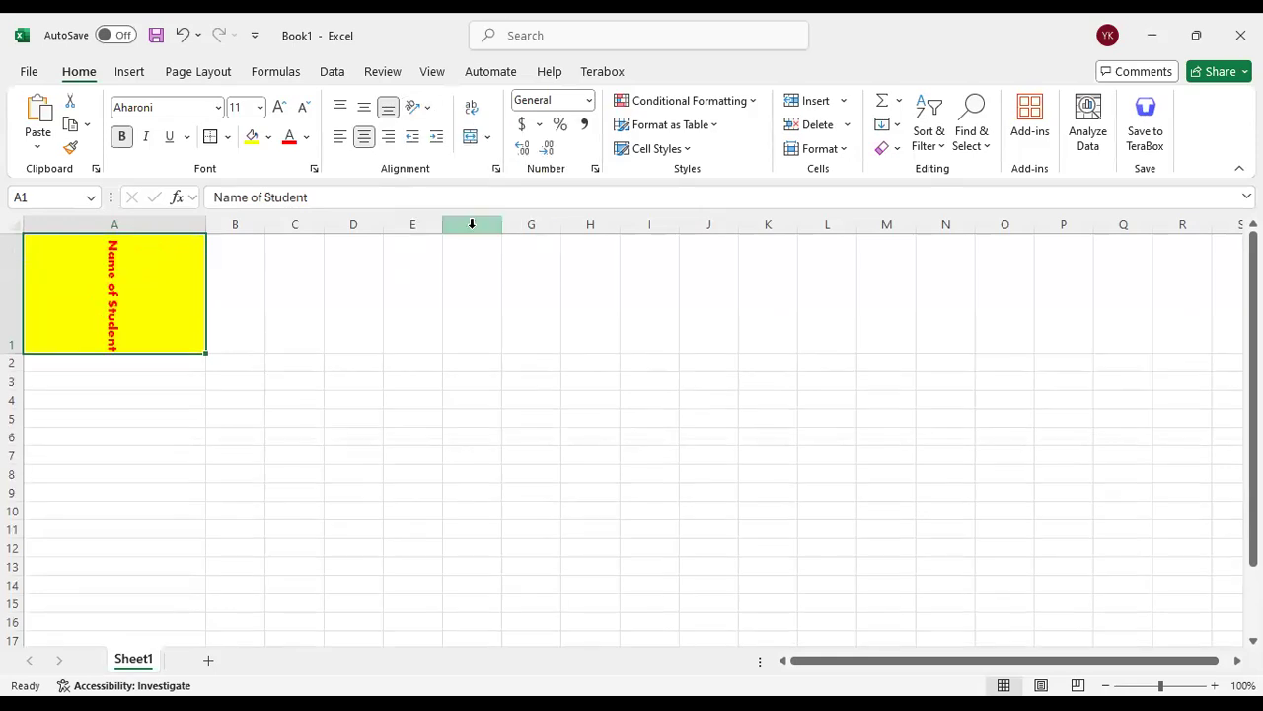
pyautogui.click(422, 109)
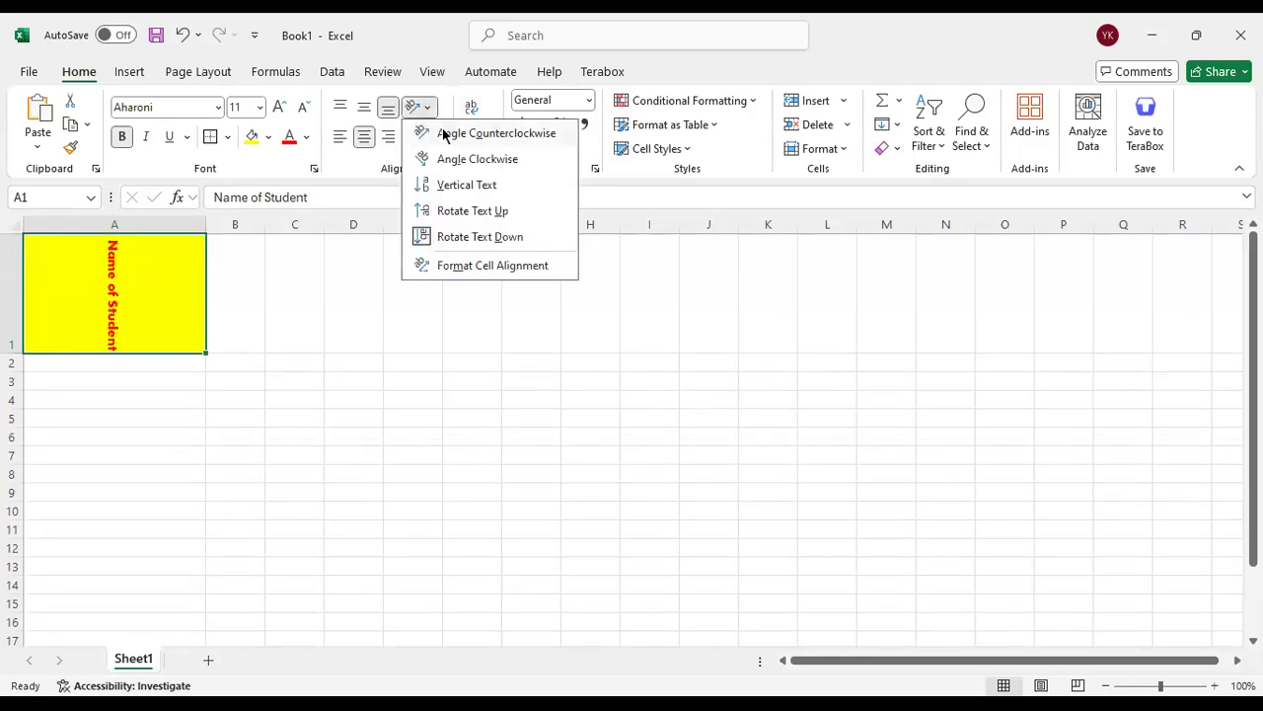
pyautogui.click(452, 247)
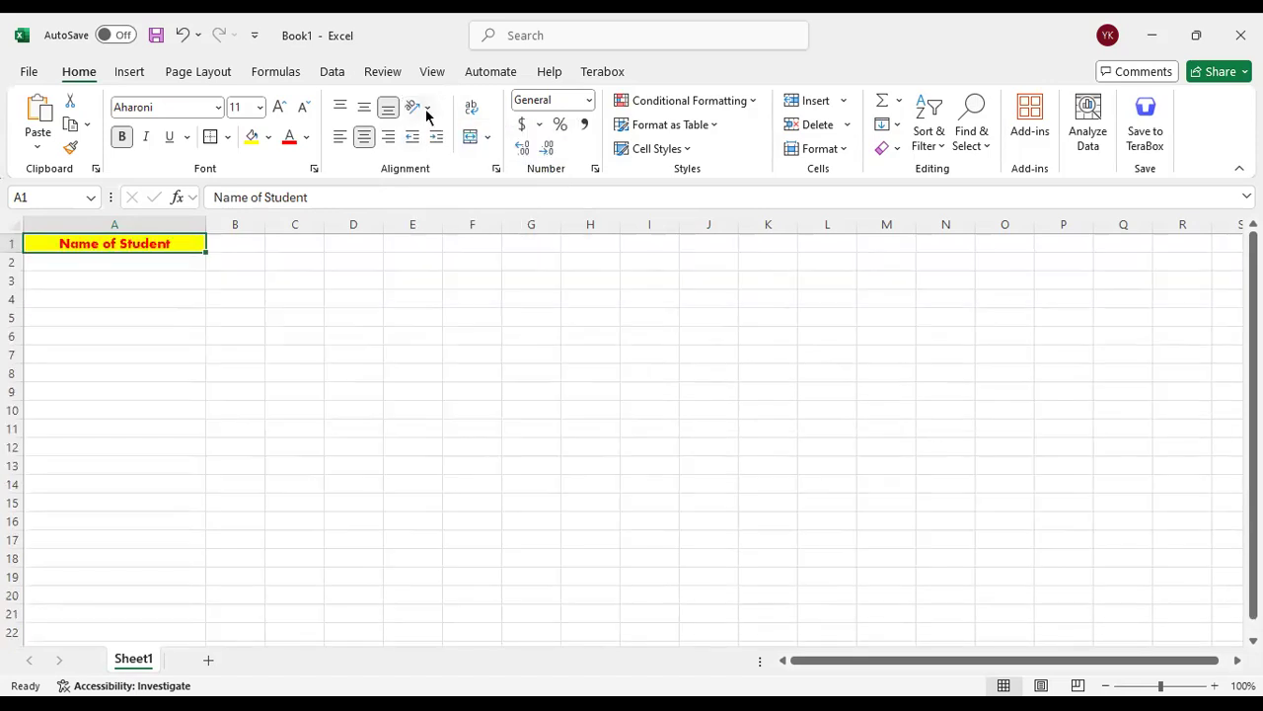
pyautogui.click(299, 367)
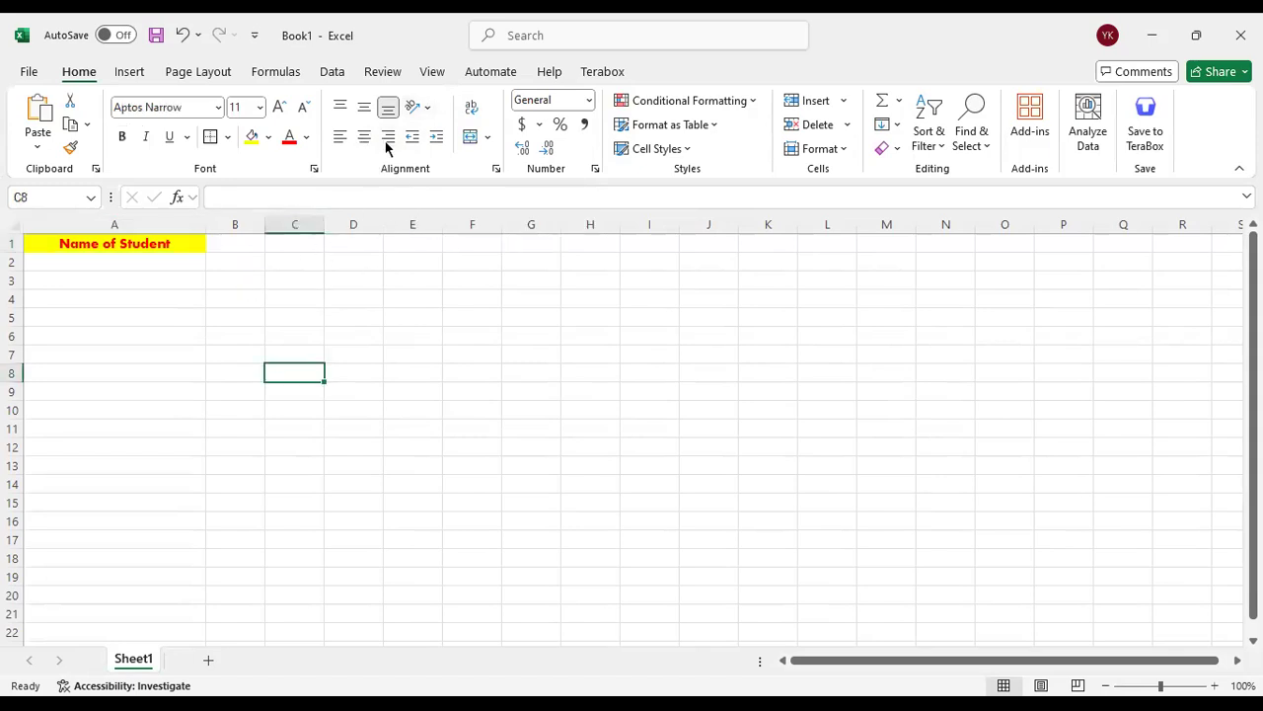
# Merge the range D1:F3 into a single cell with Merge Cells
pyautogui.click(487, 138)
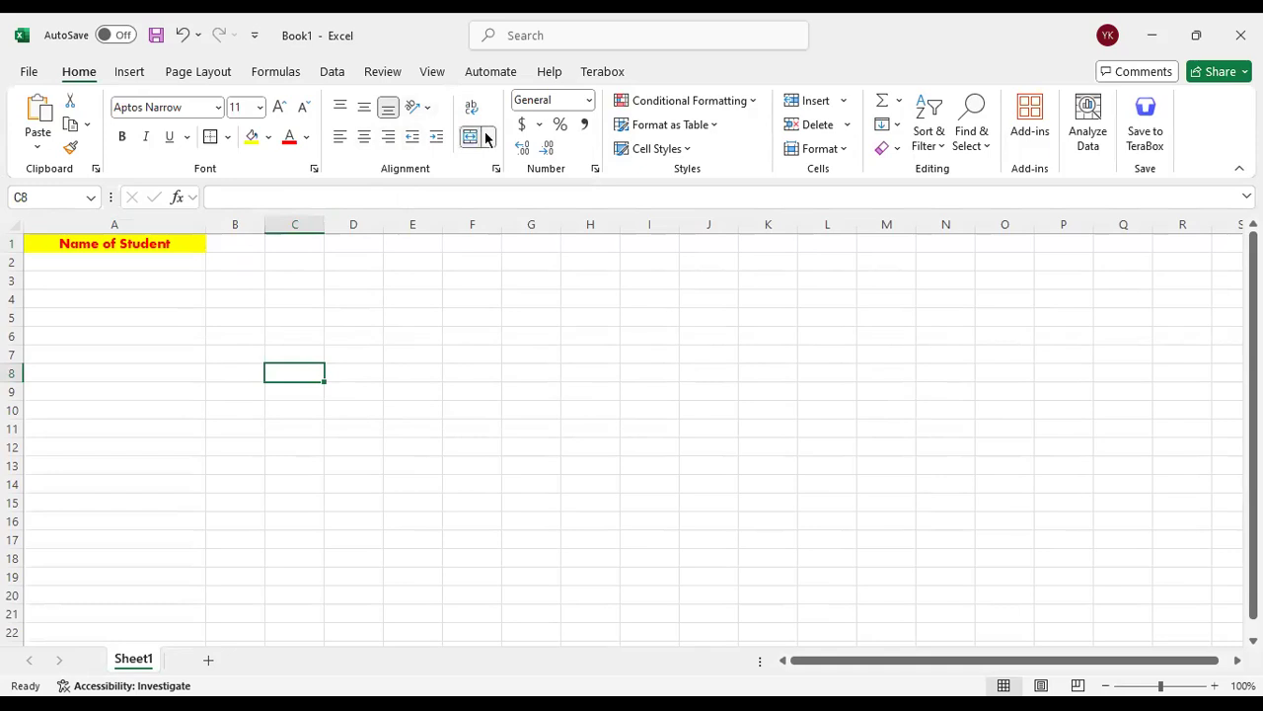
pyautogui.click(400, 344)
pyautogui.moveTo(336, 243); pyautogui.dragTo(465, 276)
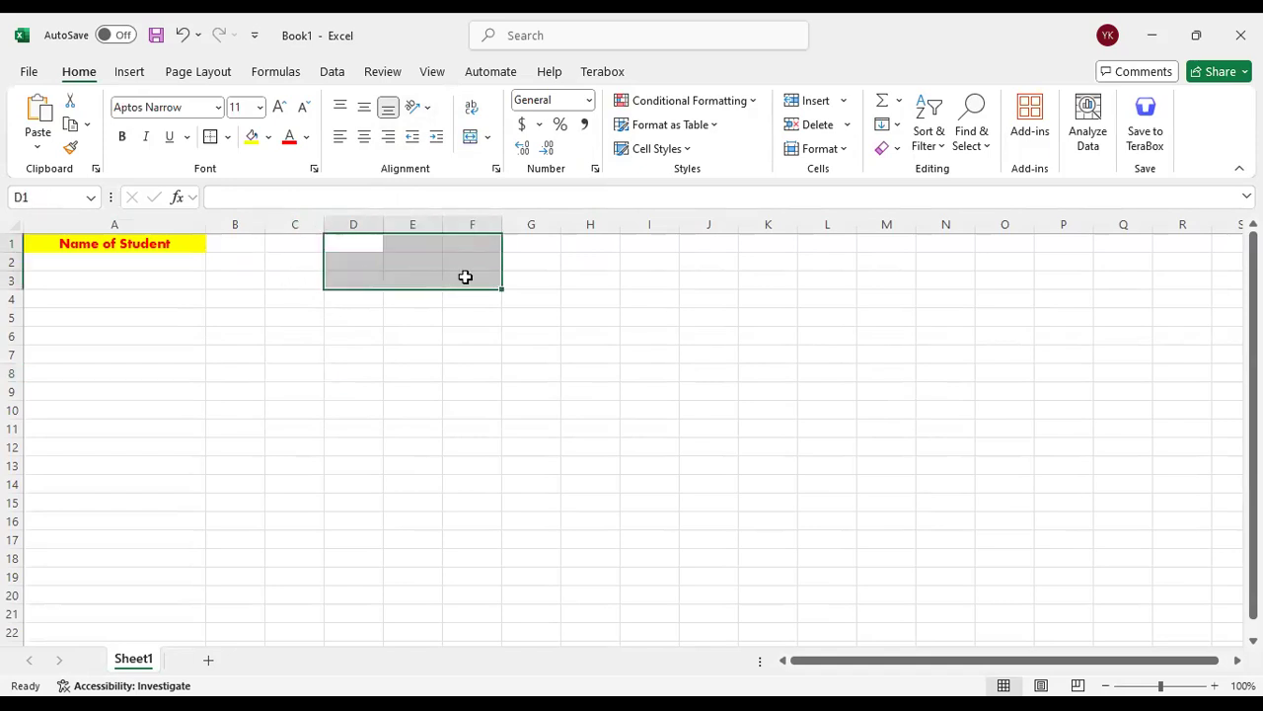
pyautogui.click(488, 137)
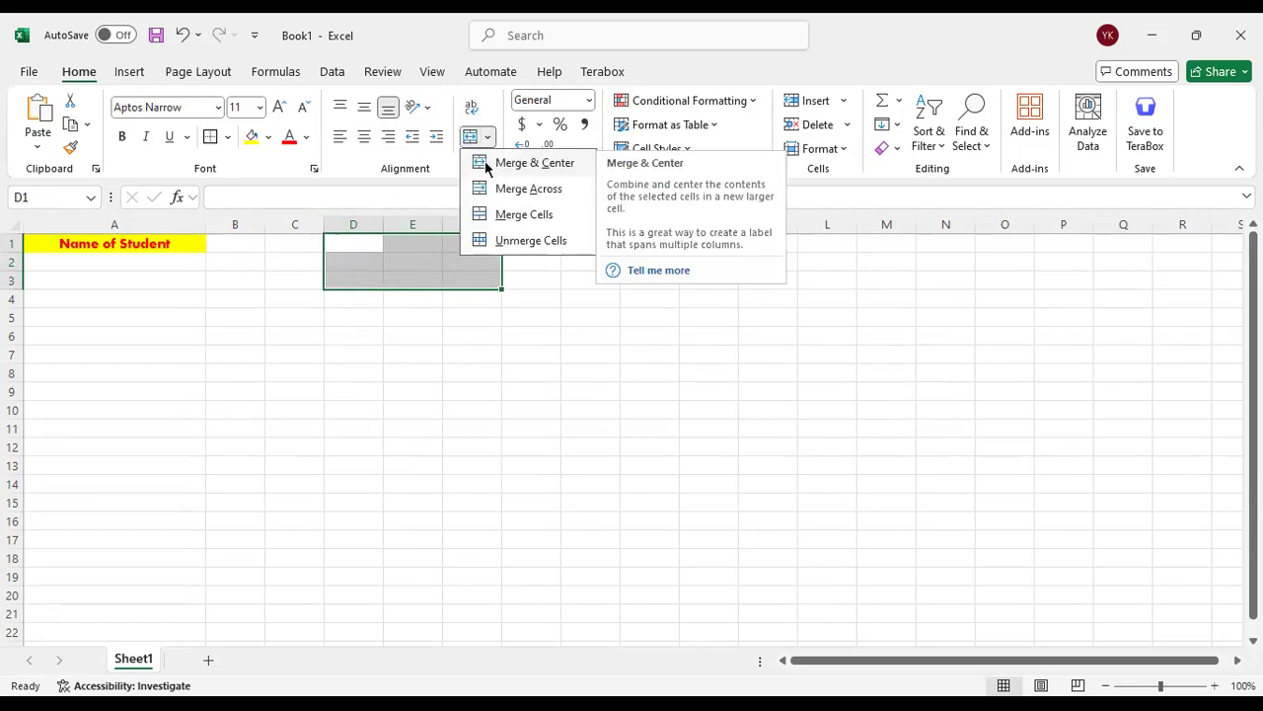
pyautogui.click(536, 219)
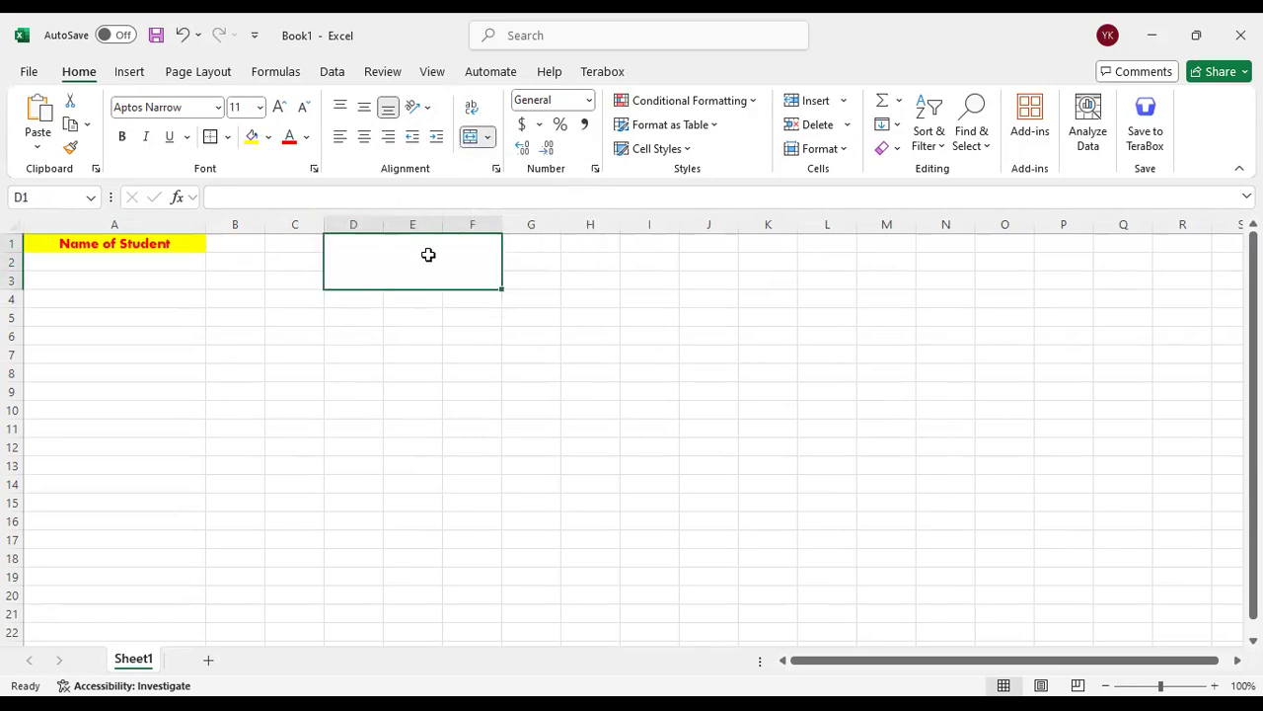
# Apply Merge Across to the range D1:F3 so that each row is merged separately
pyautogui.click(488, 136)
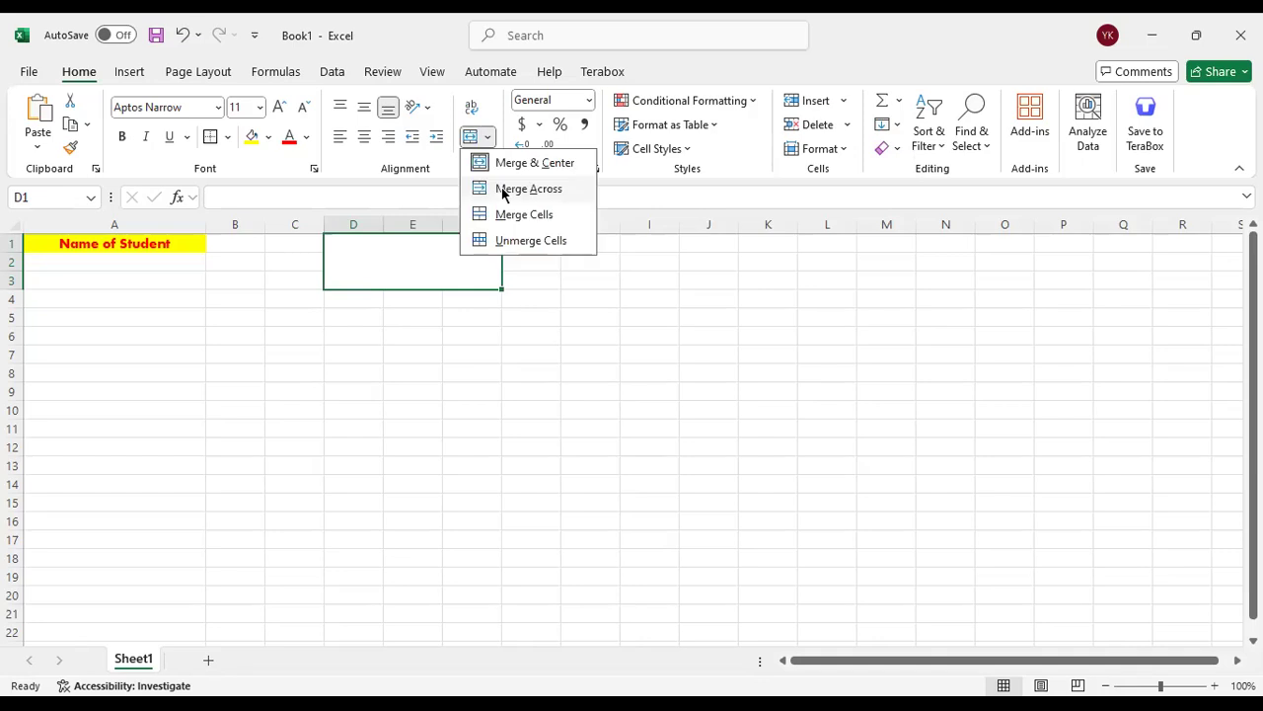
pyautogui.click(502, 191)
pyautogui.moveTo(459, 245); pyautogui.dragTo(441, 275)
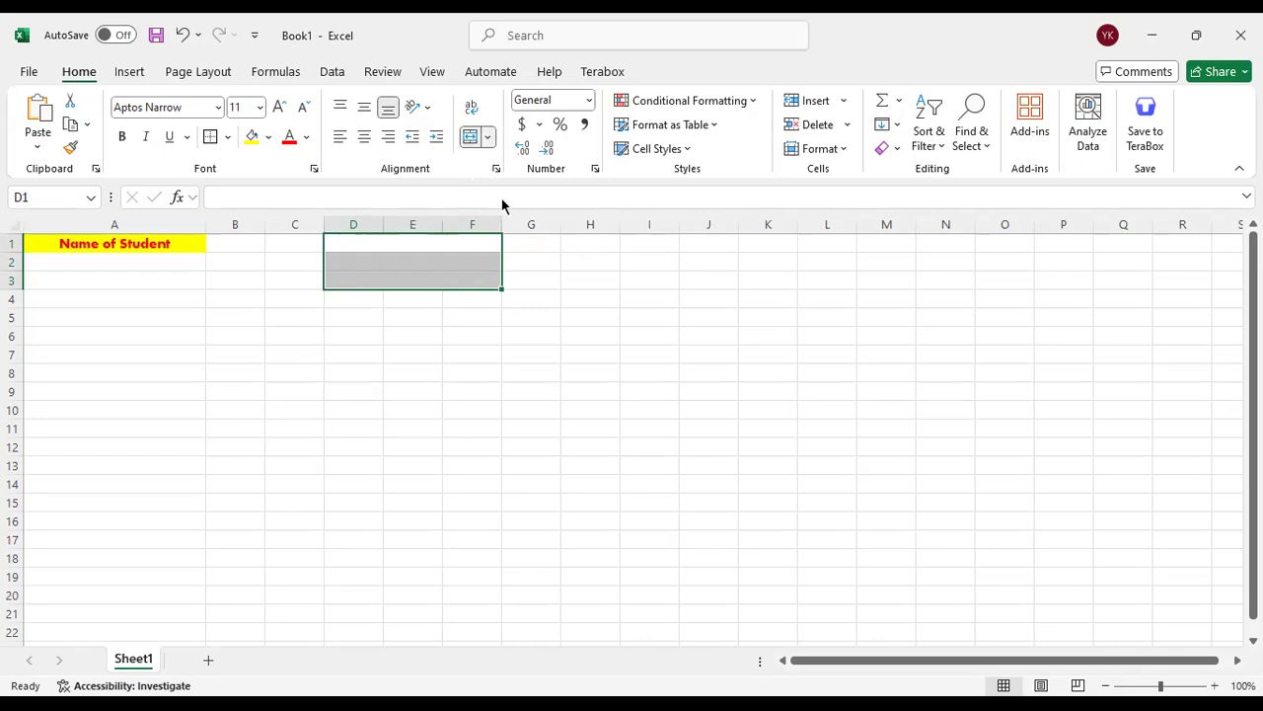
# Unmerge the cells in the range D1:F3
pyautogui.click(488, 137)
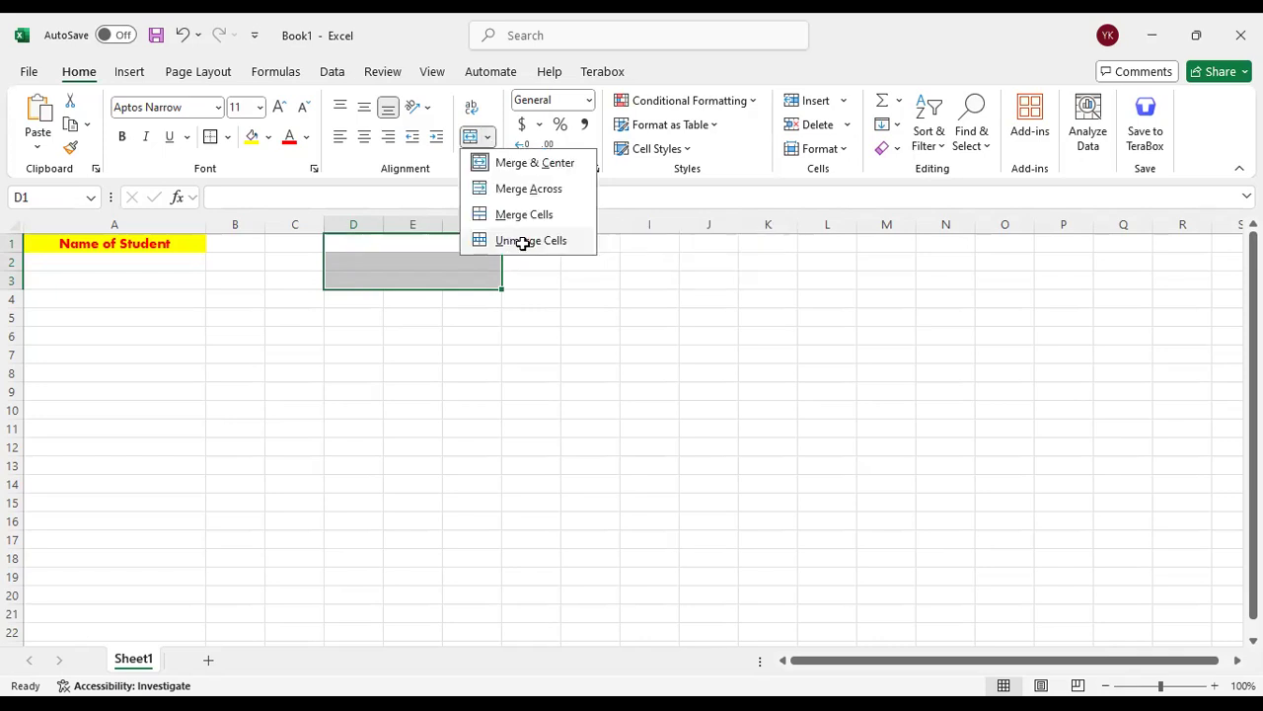
pyautogui.click(521, 242)
pyautogui.click(525, 265)
pyautogui.moveTo(369, 245); pyautogui.dragTo(474, 281)
pyautogui.click(487, 136)
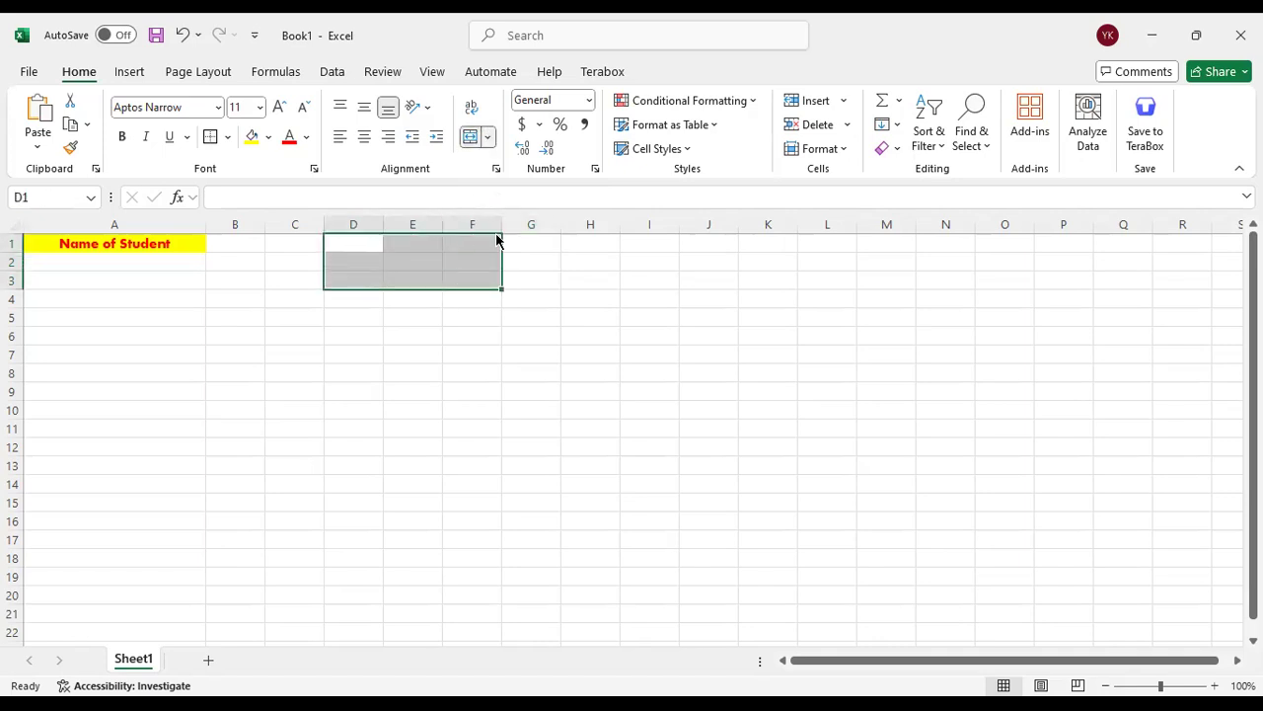
pyautogui.click(530, 277)
pyautogui.click(530, 277)
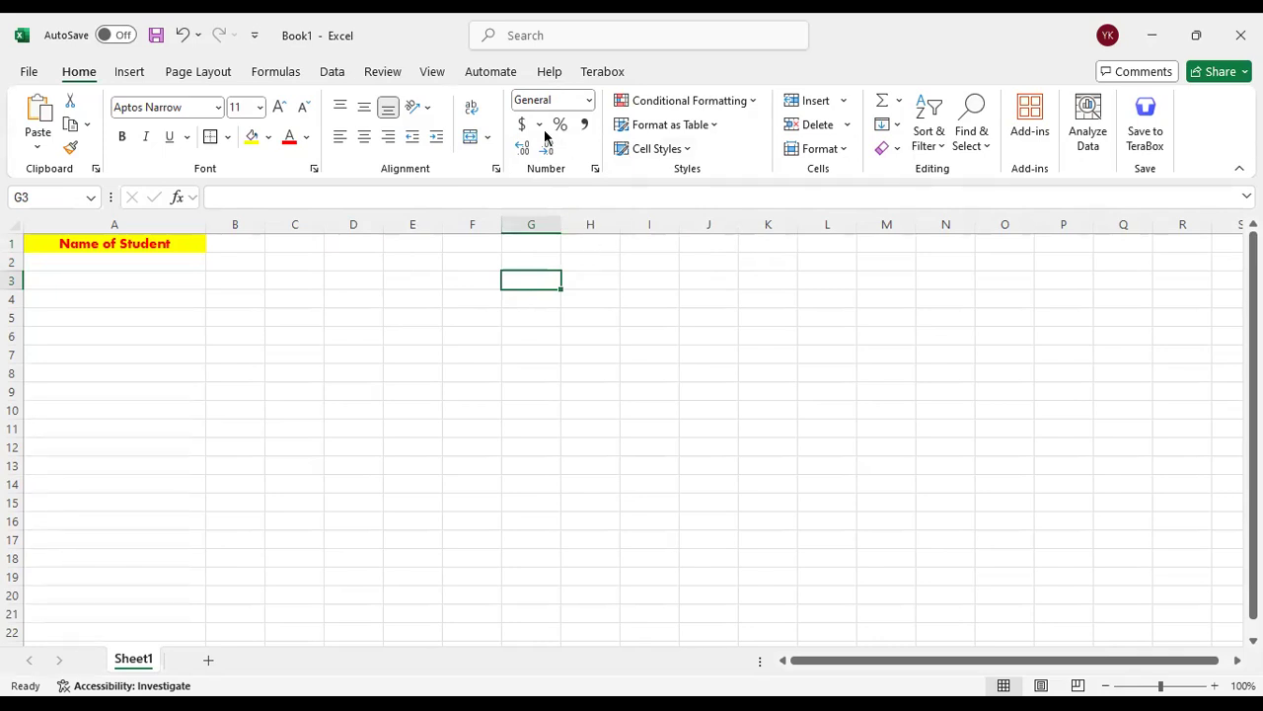
# Enter the number 1200 in cell G2
pyautogui.click(521, 258)
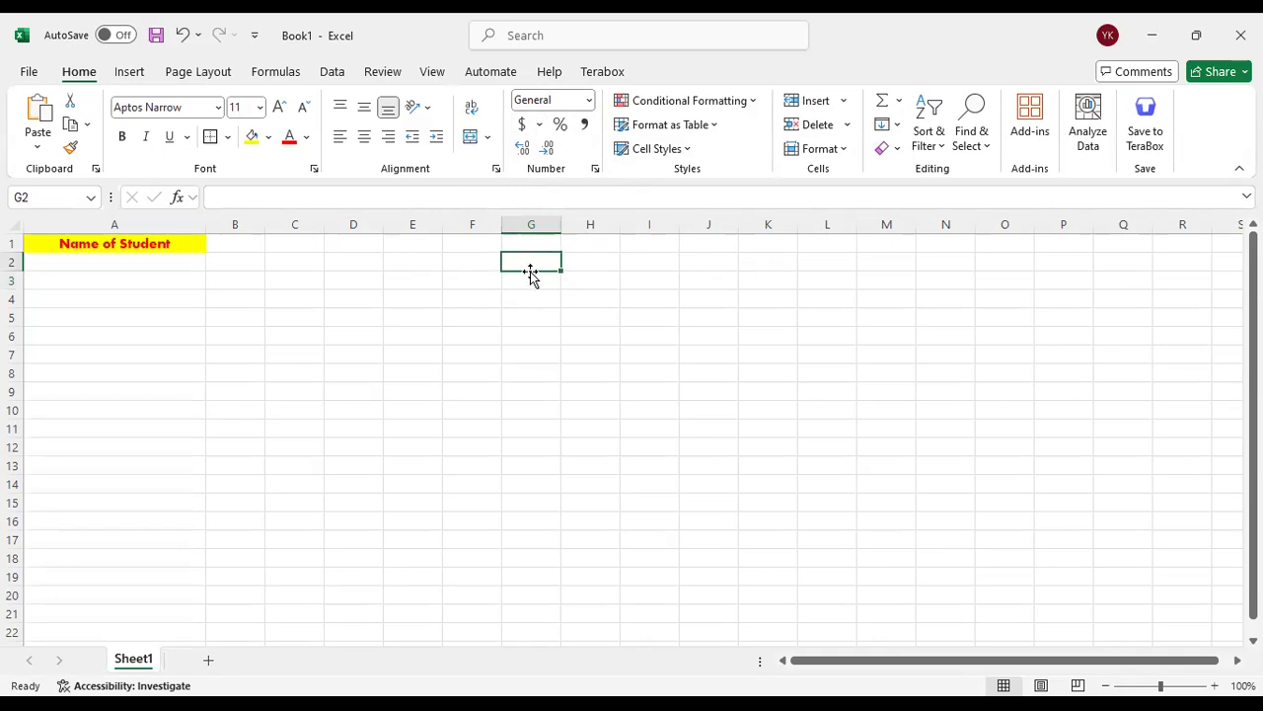
pyautogui.write('1200')
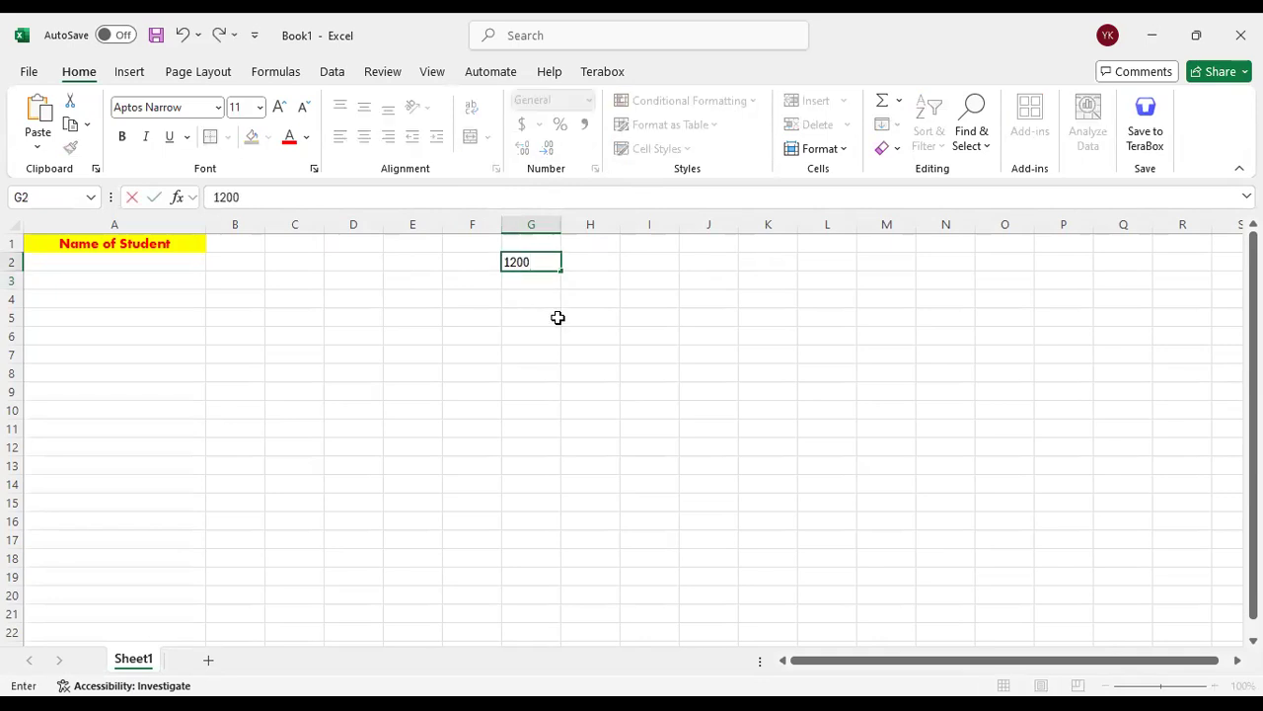
pyautogui.click(558, 317)
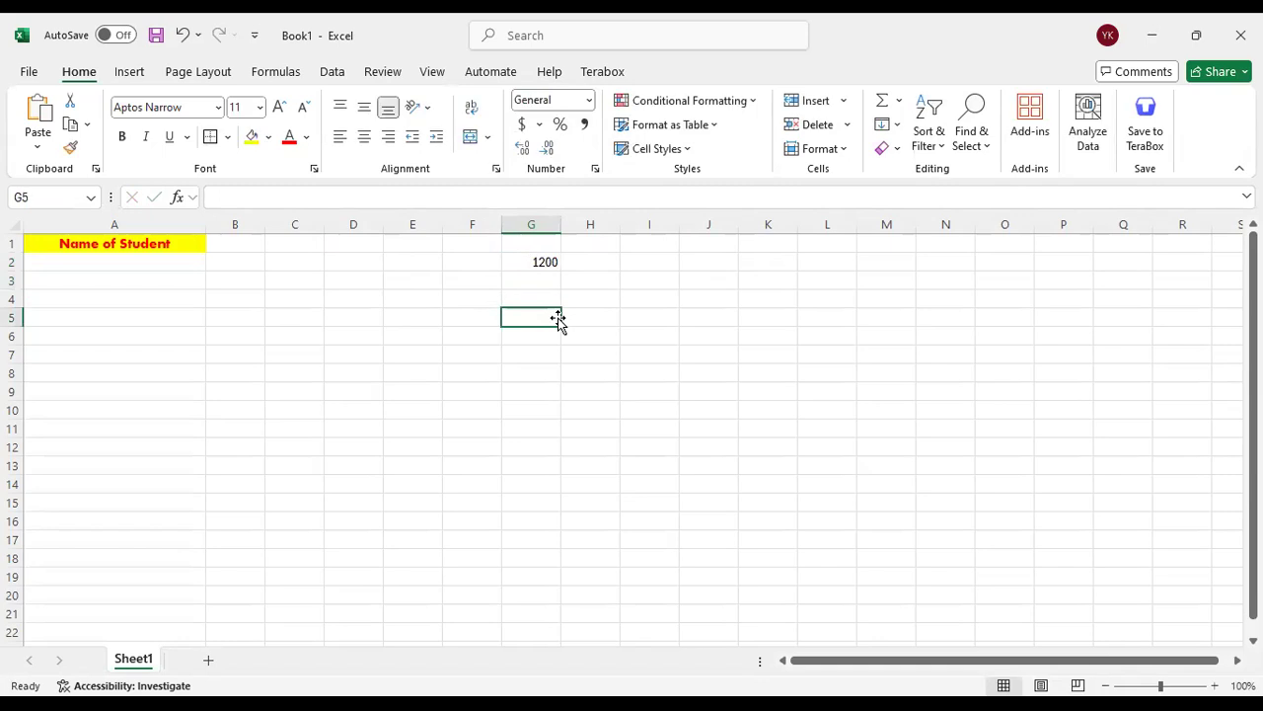
# Examine the number formats offered for the value in cell G2, from General and Currency to Percentage and Fraction
pyautogui.click(542, 260)
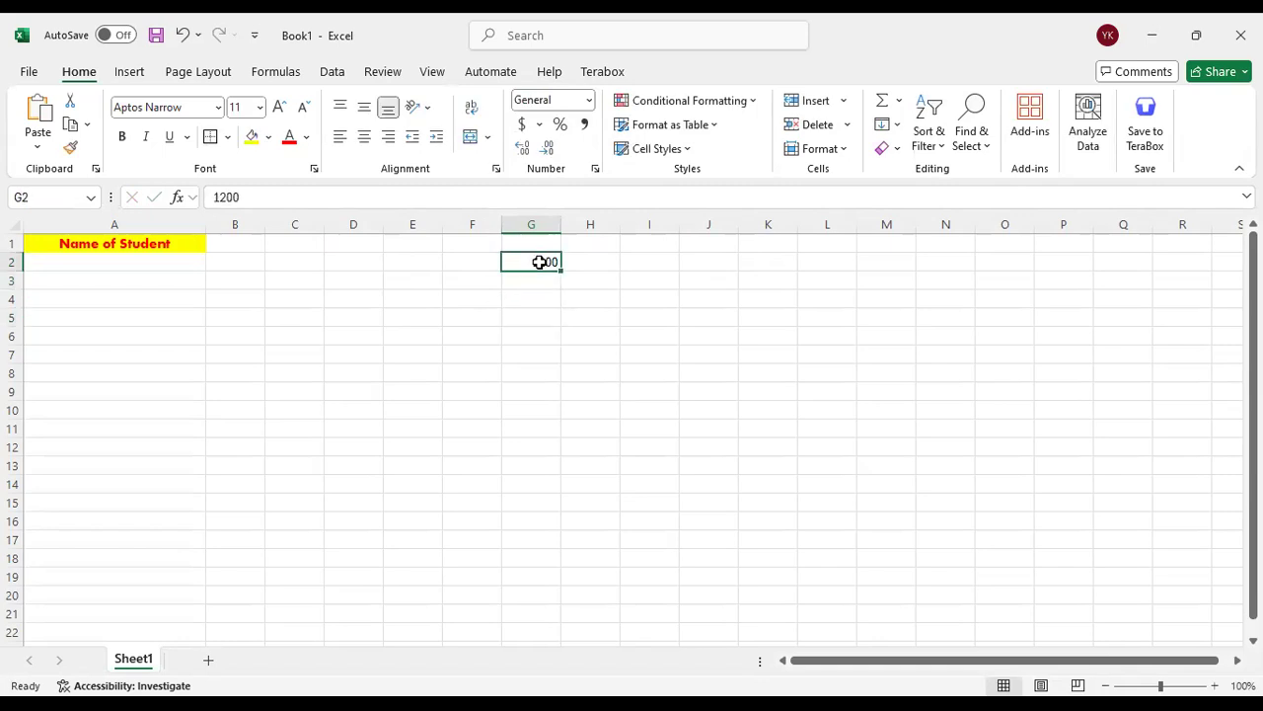
pyautogui.click(589, 101)
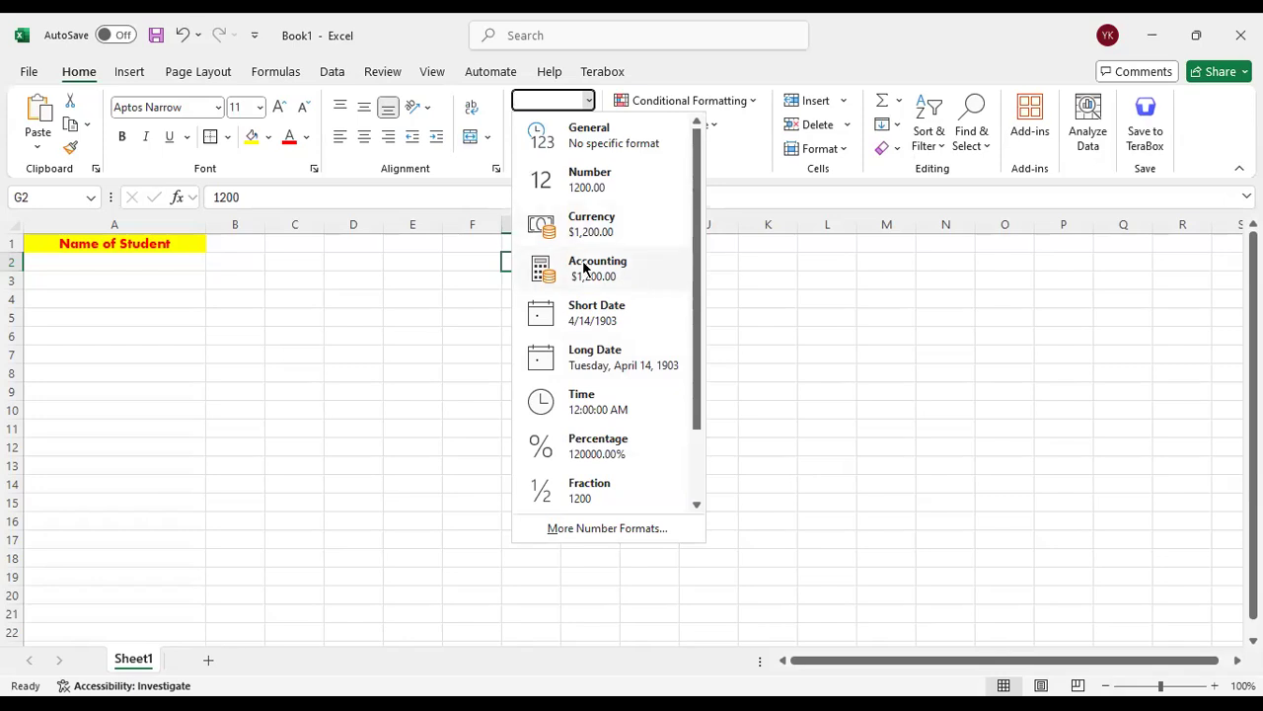
pyautogui.click(454, 326)
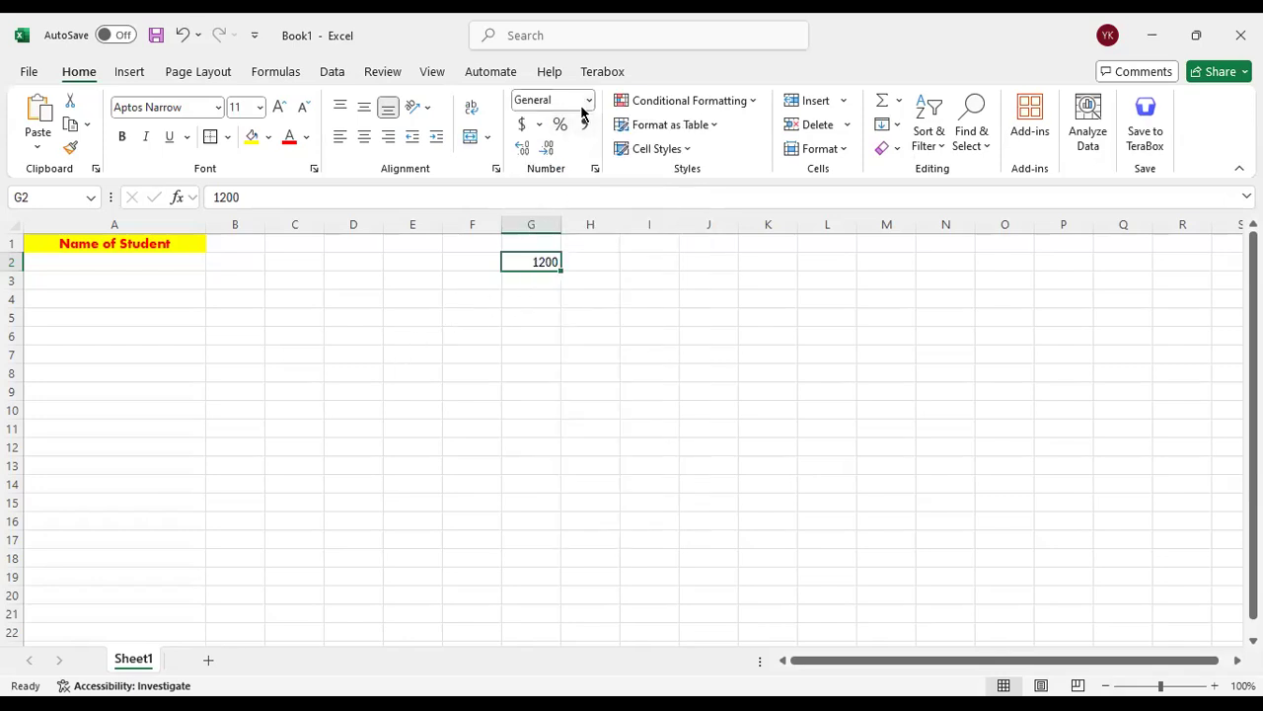
pyautogui.click(589, 102)
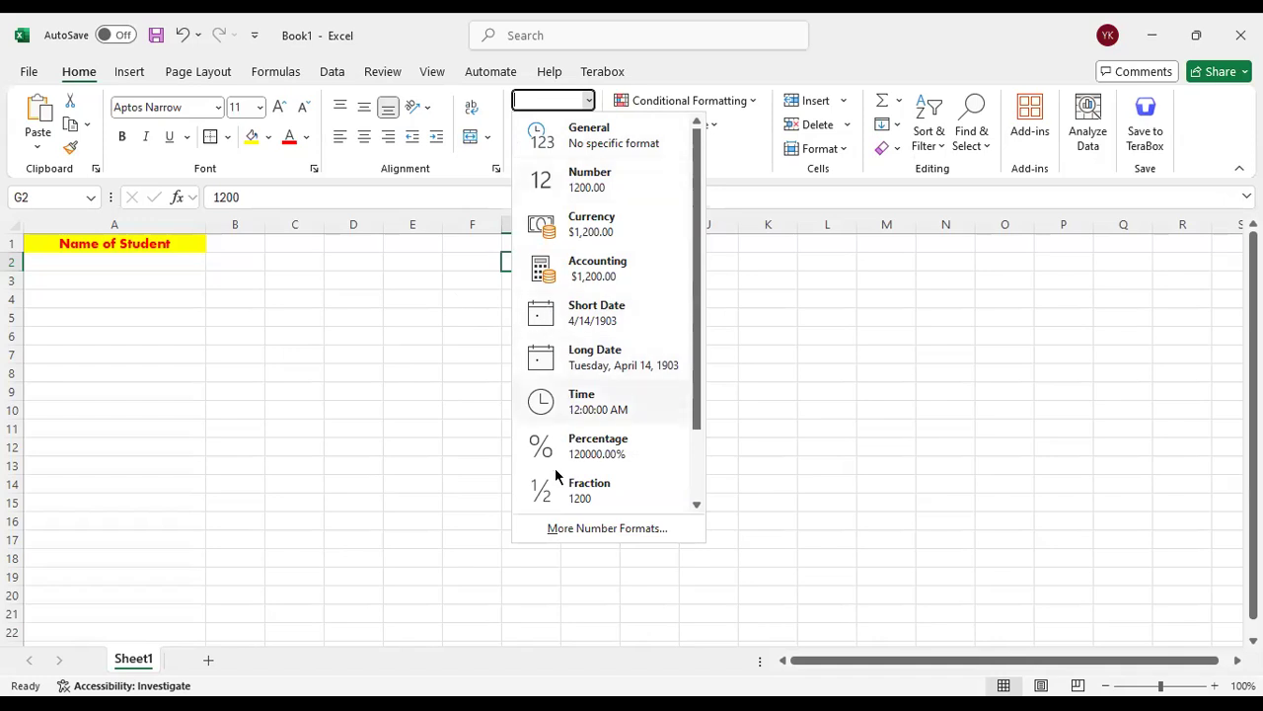
pyautogui.click(458, 418)
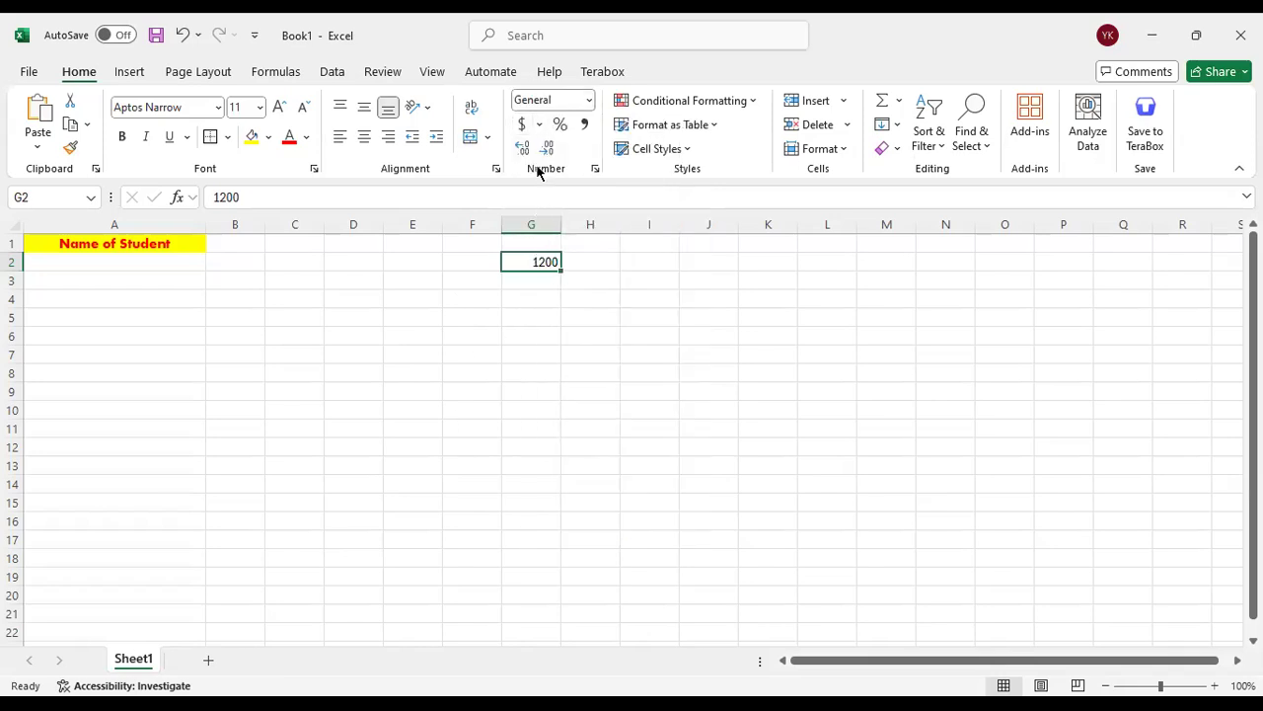
# Format cell G2 with the dollar Accounting style, trying the Percent style in between
pyautogui.click(524, 126)
pyautogui.click(541, 316)
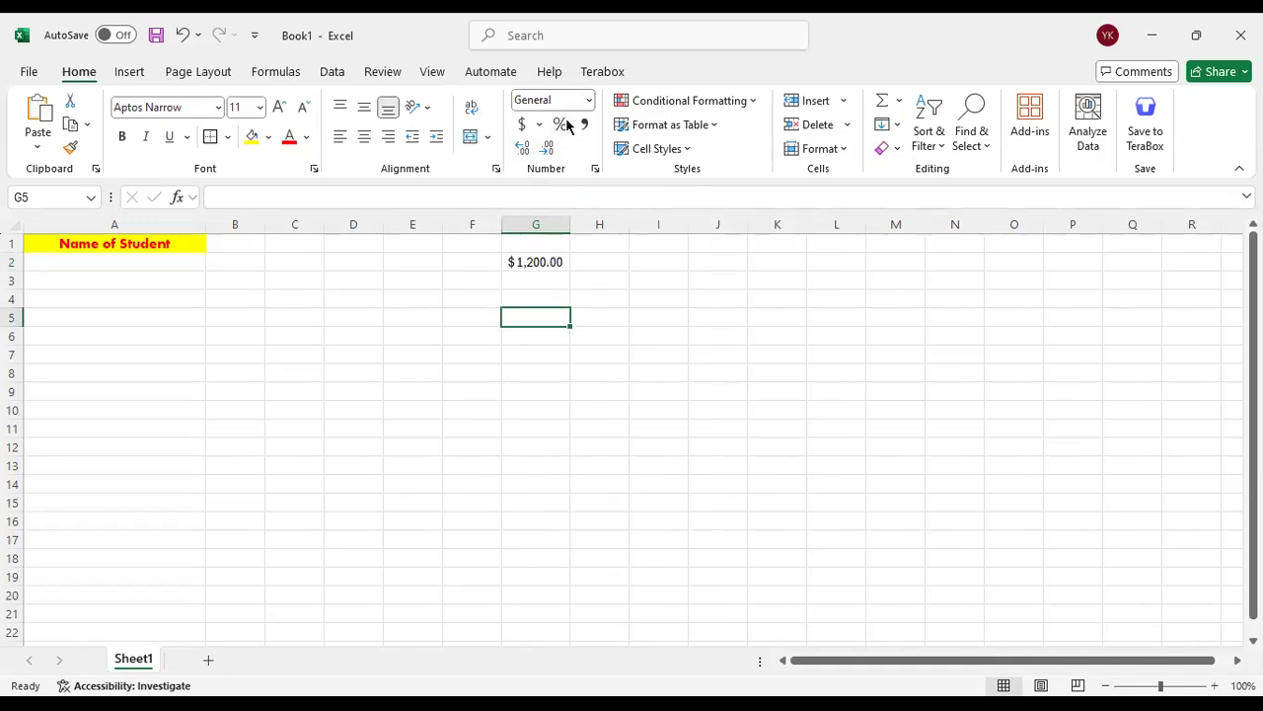
pyautogui.click(552, 249)
pyautogui.click(559, 123)
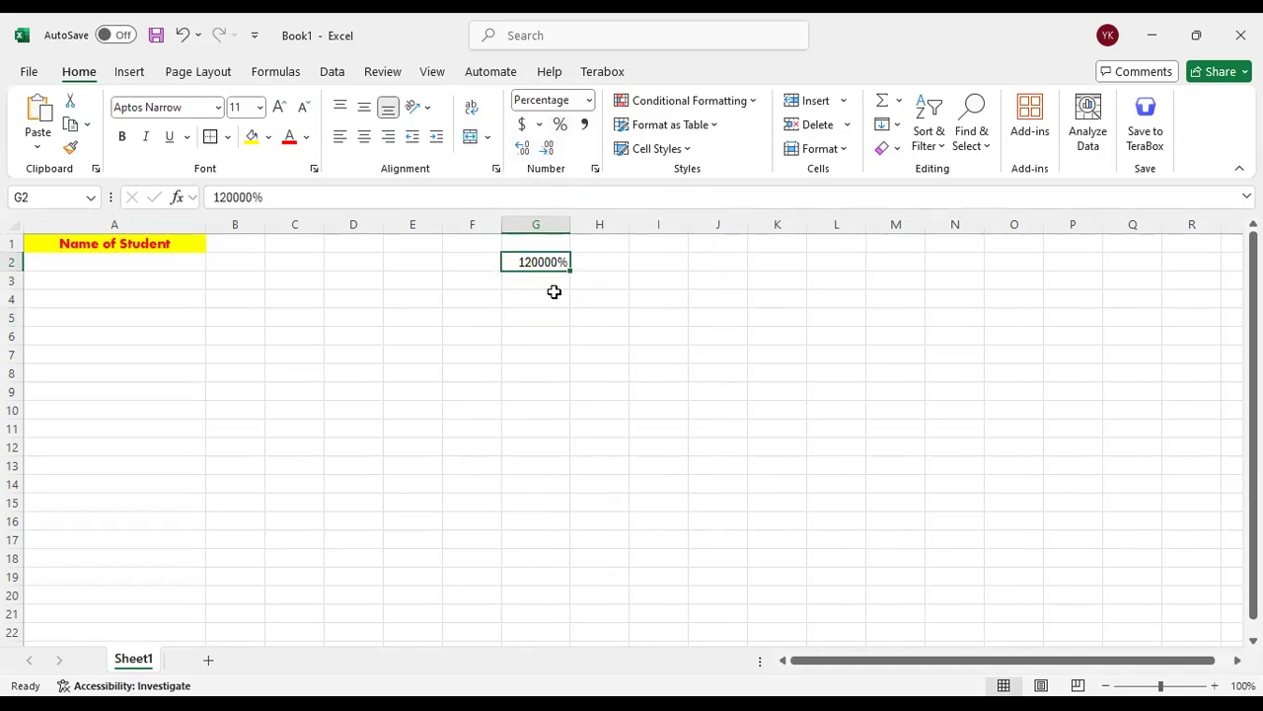
pyautogui.click(522, 125)
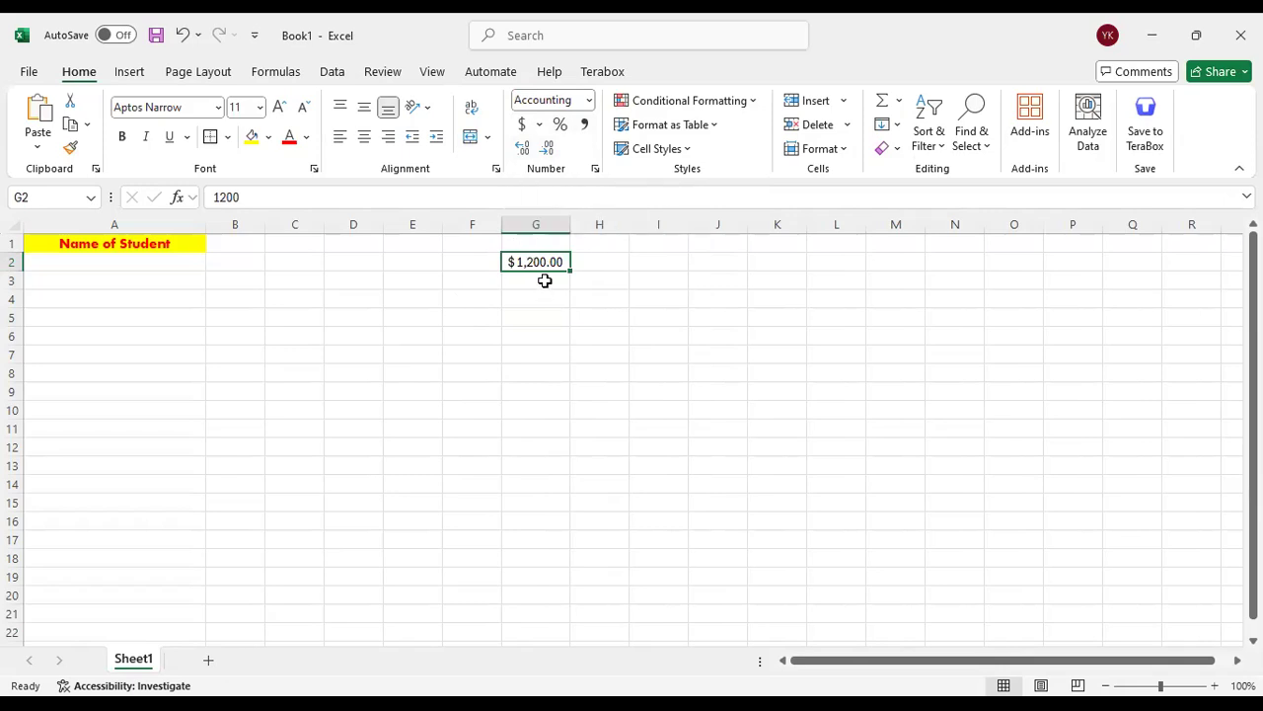
# Try reducing cell G2 to no decimal places, and restore its two decimals
pyautogui.click(548, 148)
pyautogui.click(547, 148)
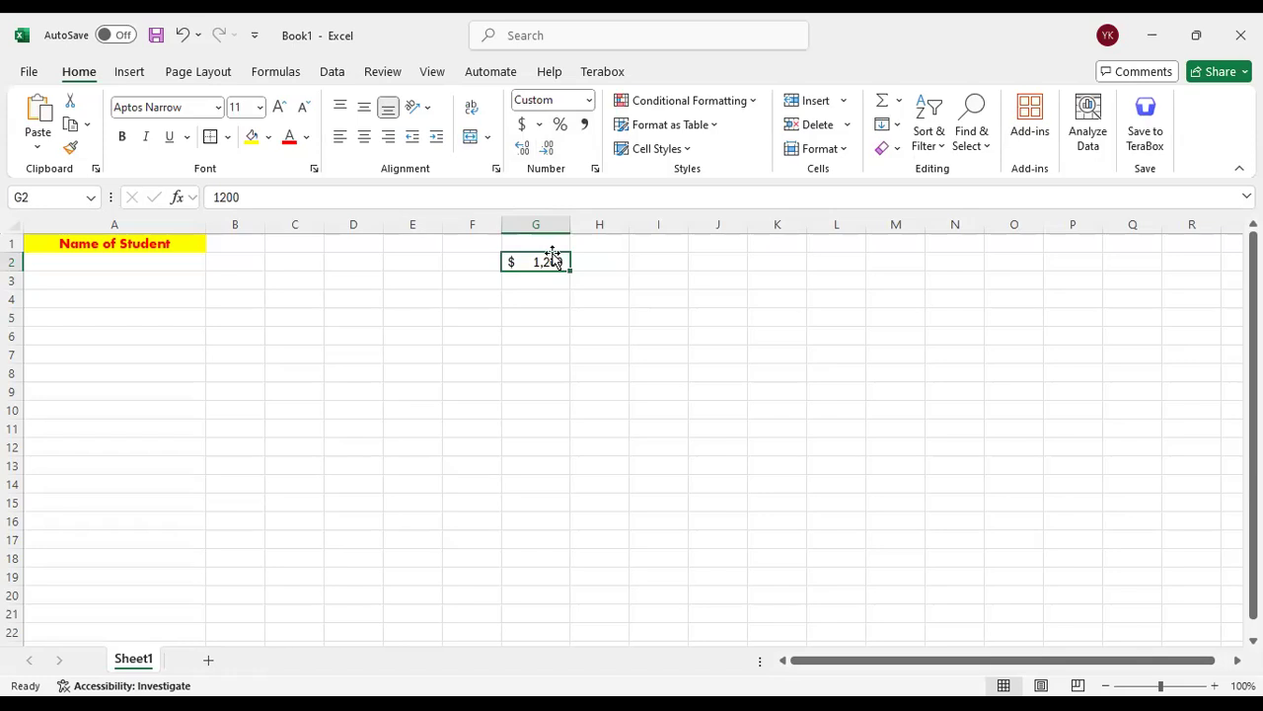
pyautogui.click(522, 148)
pyautogui.click(522, 148)
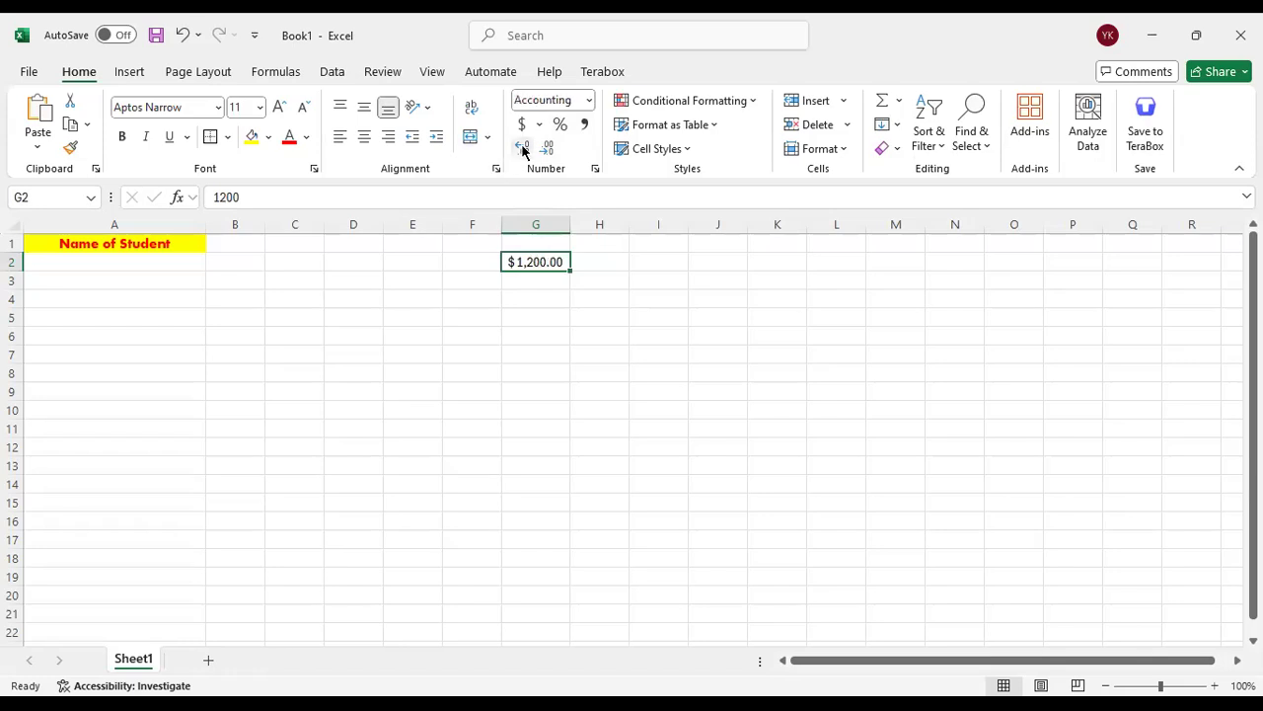
pyautogui.click(595, 301)
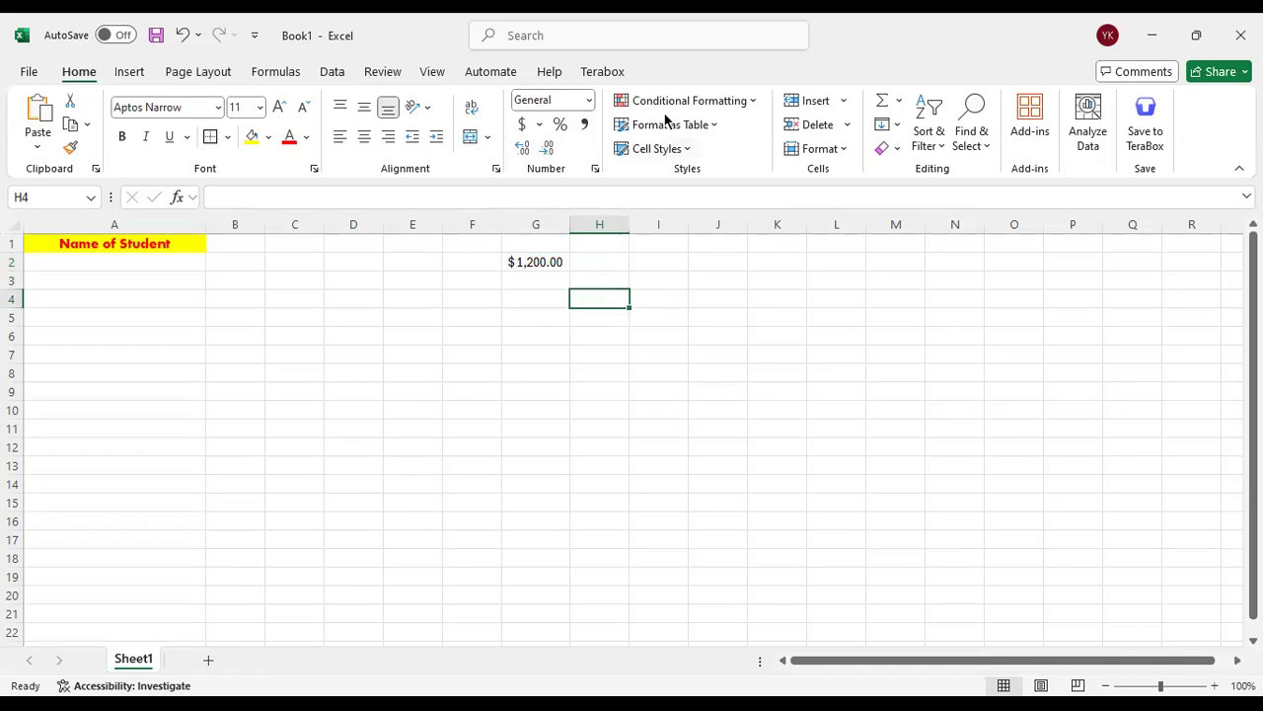
# Examine the Conditional Formatting rule types and the Format as Table style gallery without applying any
pyautogui.click(754, 102)
pyautogui.moveTo(295, 280); pyautogui.dragTo(563, 428)
pyautogui.click(627, 261)
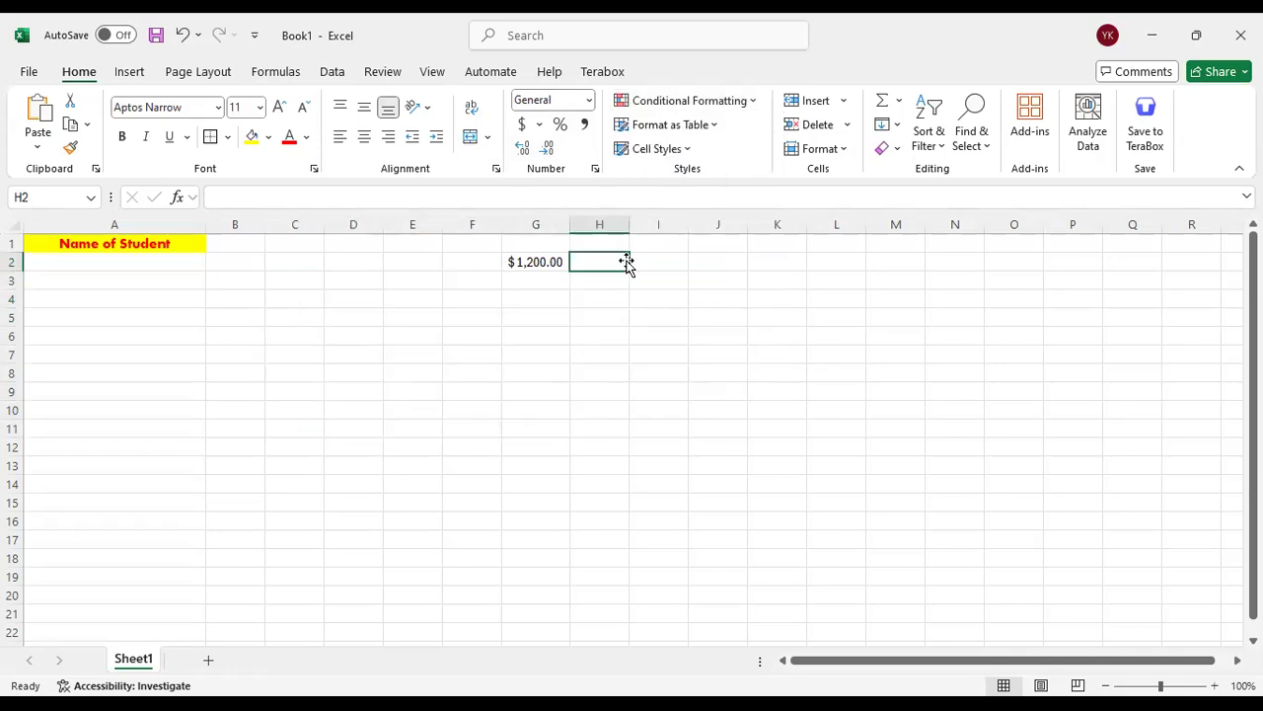
pyautogui.scroll(-5, 490, 379)
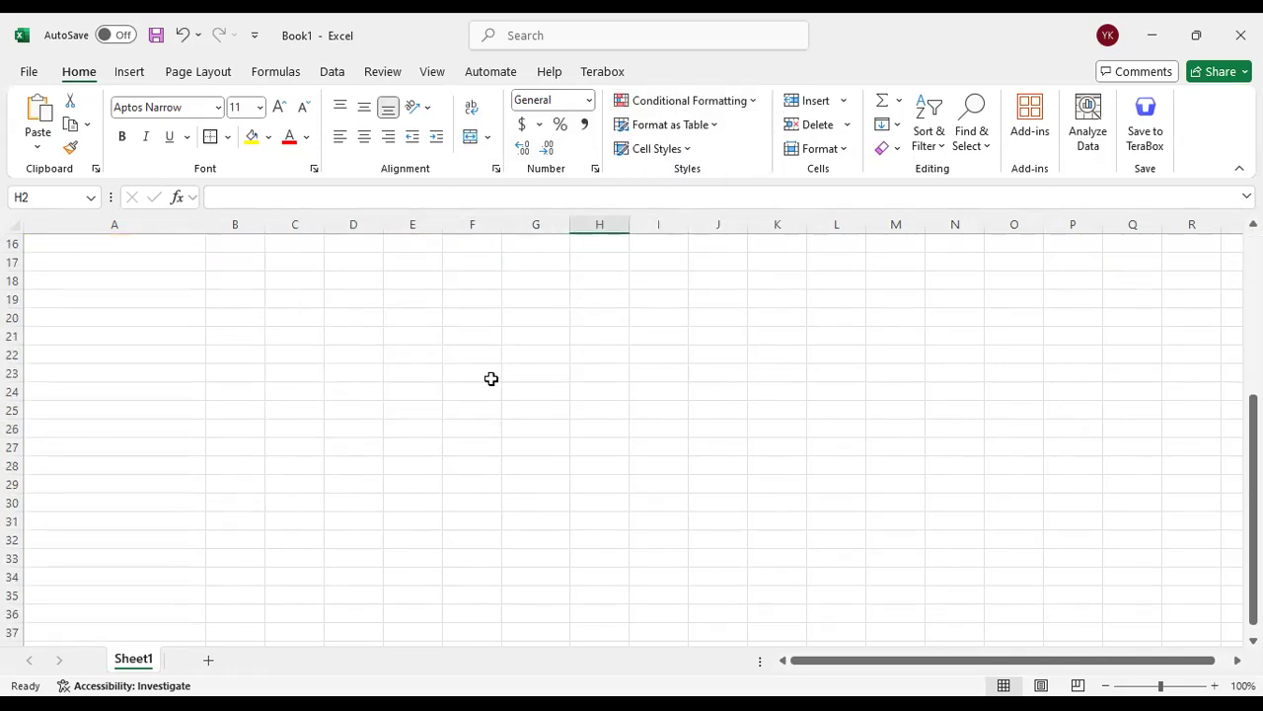
pyautogui.click(748, 103)
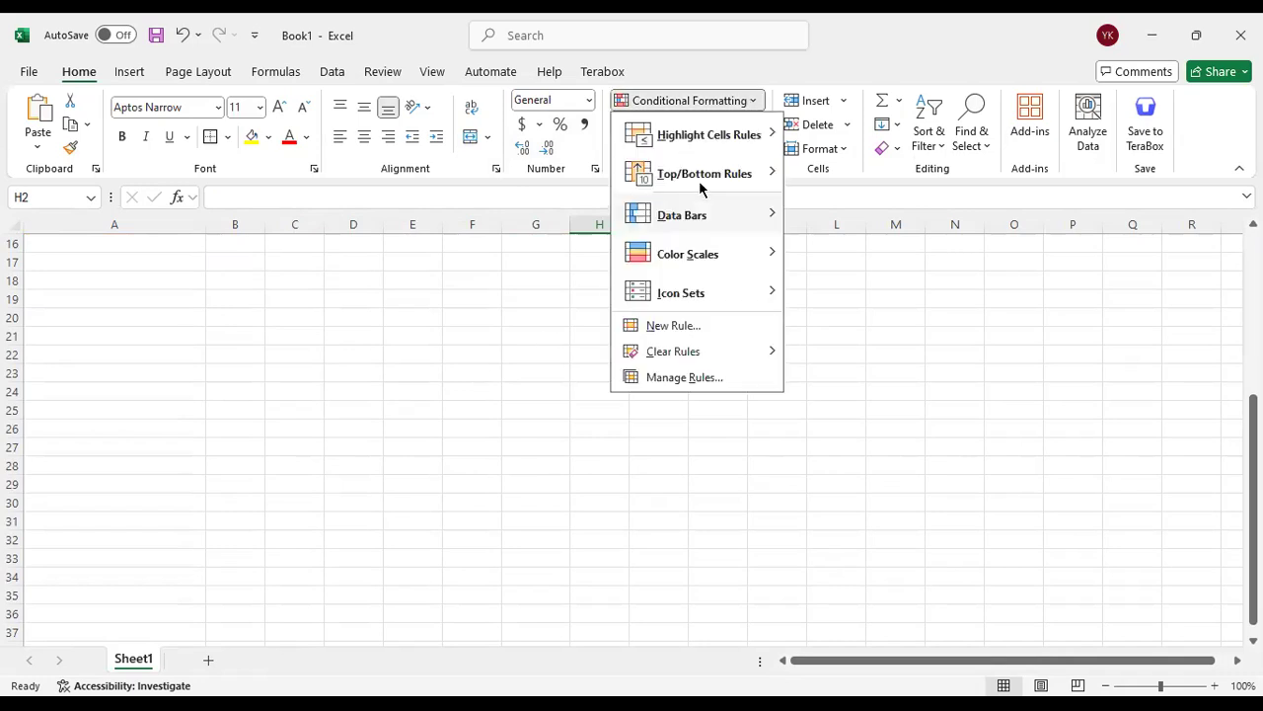
pyautogui.click(530, 331)
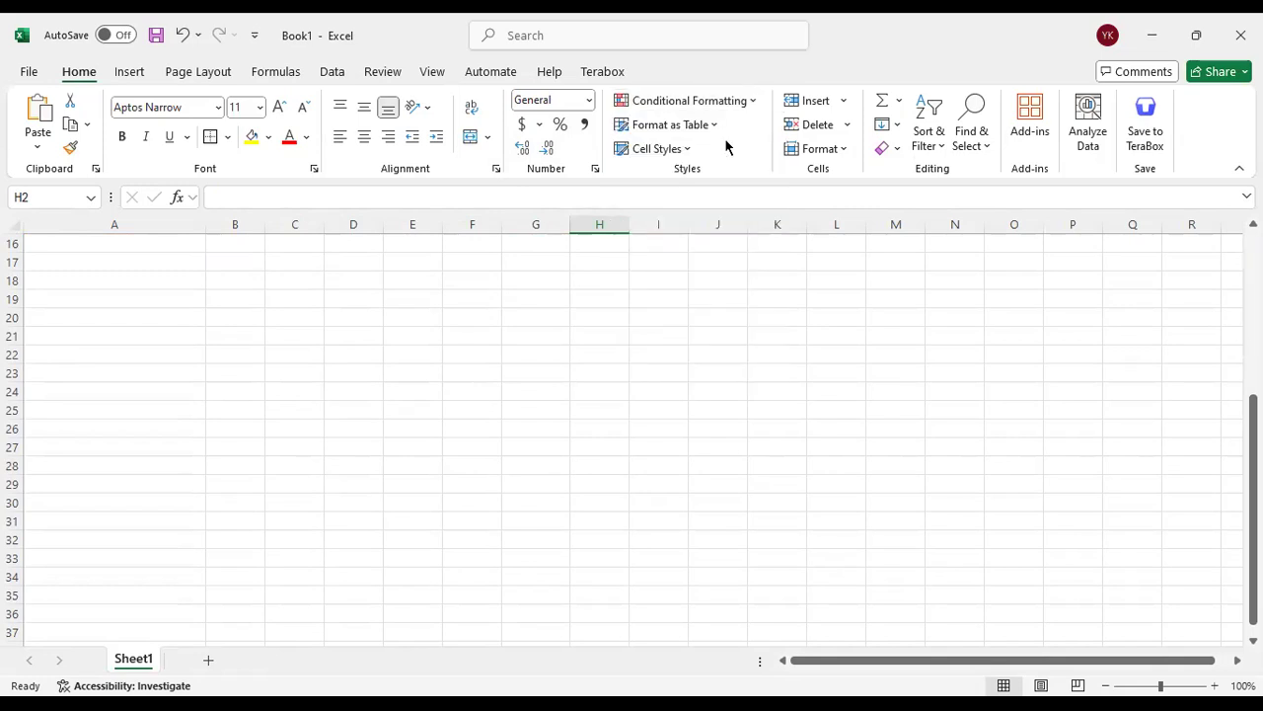
pyautogui.click(716, 132)
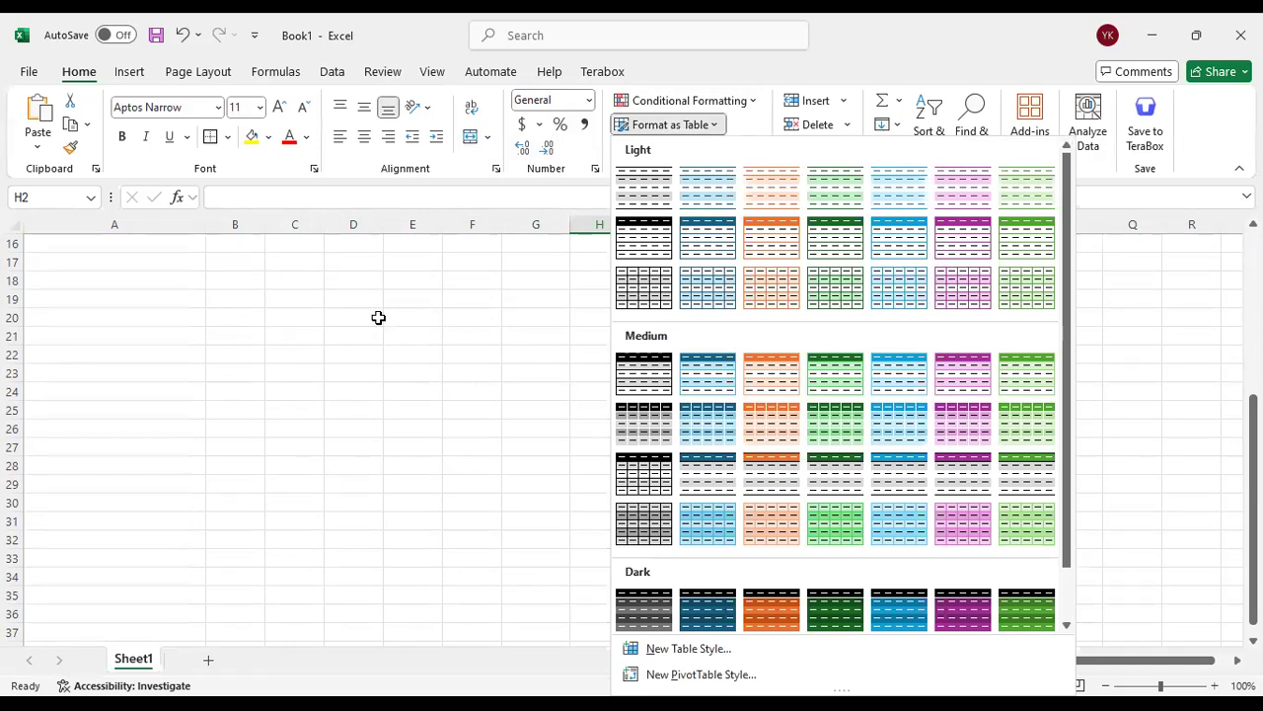
pyautogui.press('Escape')
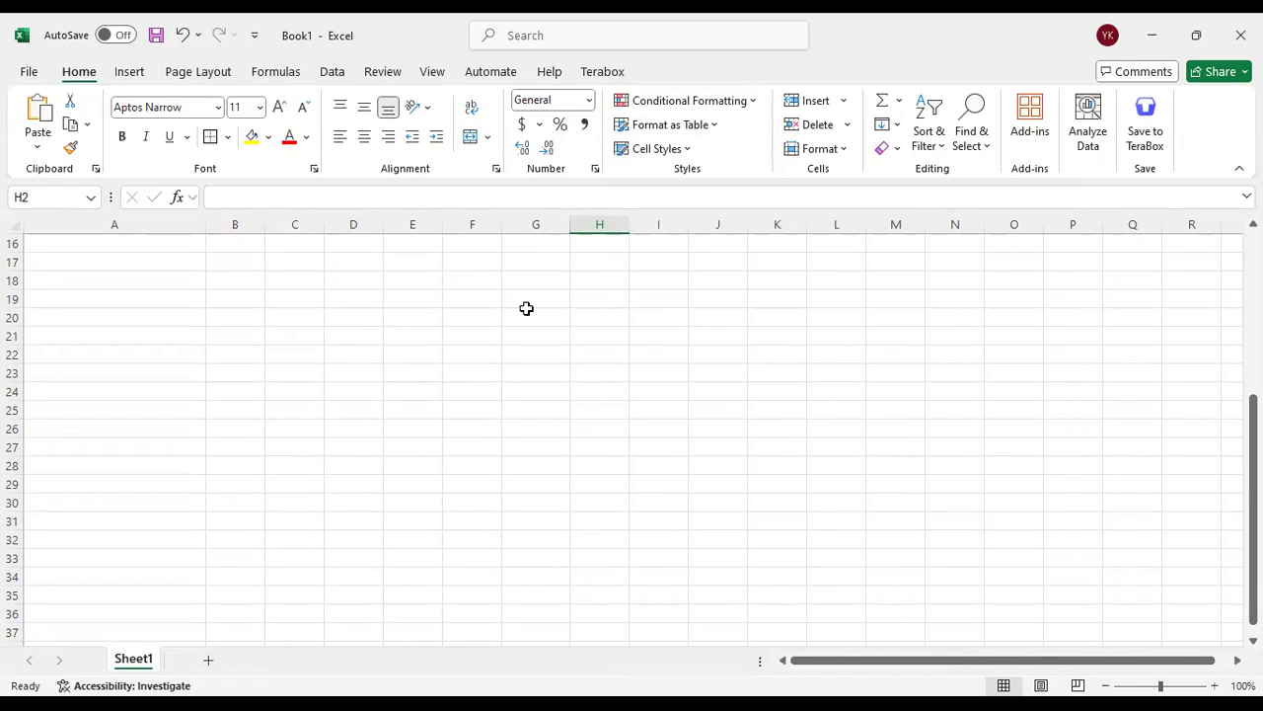
# Enter the heading "id" in cell B1, beside the student name heading
pyautogui.click(840, 101)
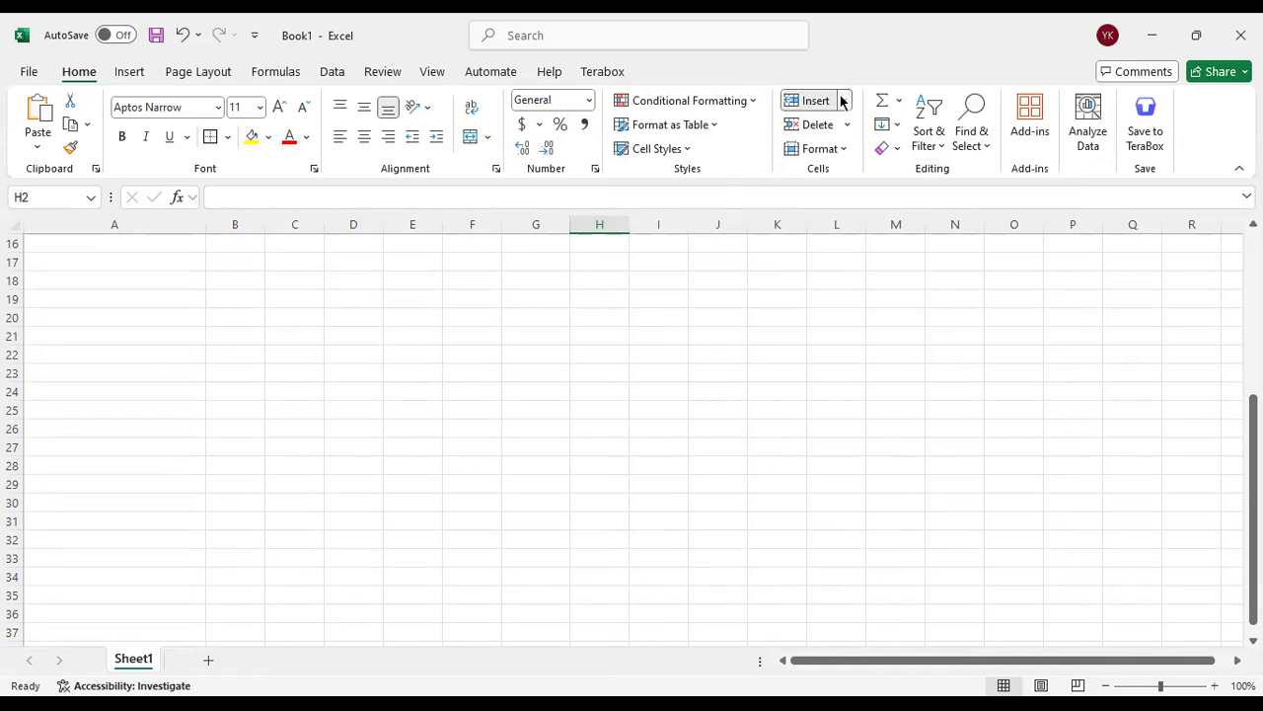
pyautogui.scroll(5, 172, 354)
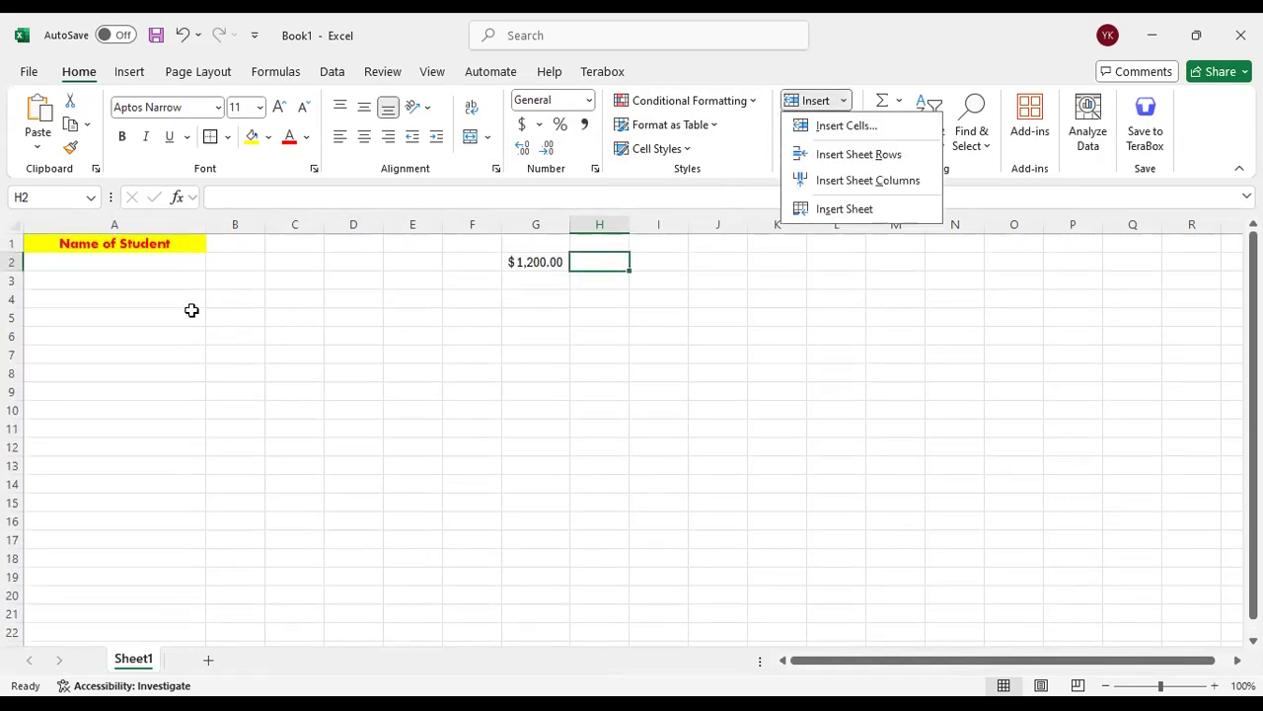
pyautogui.click(249, 243)
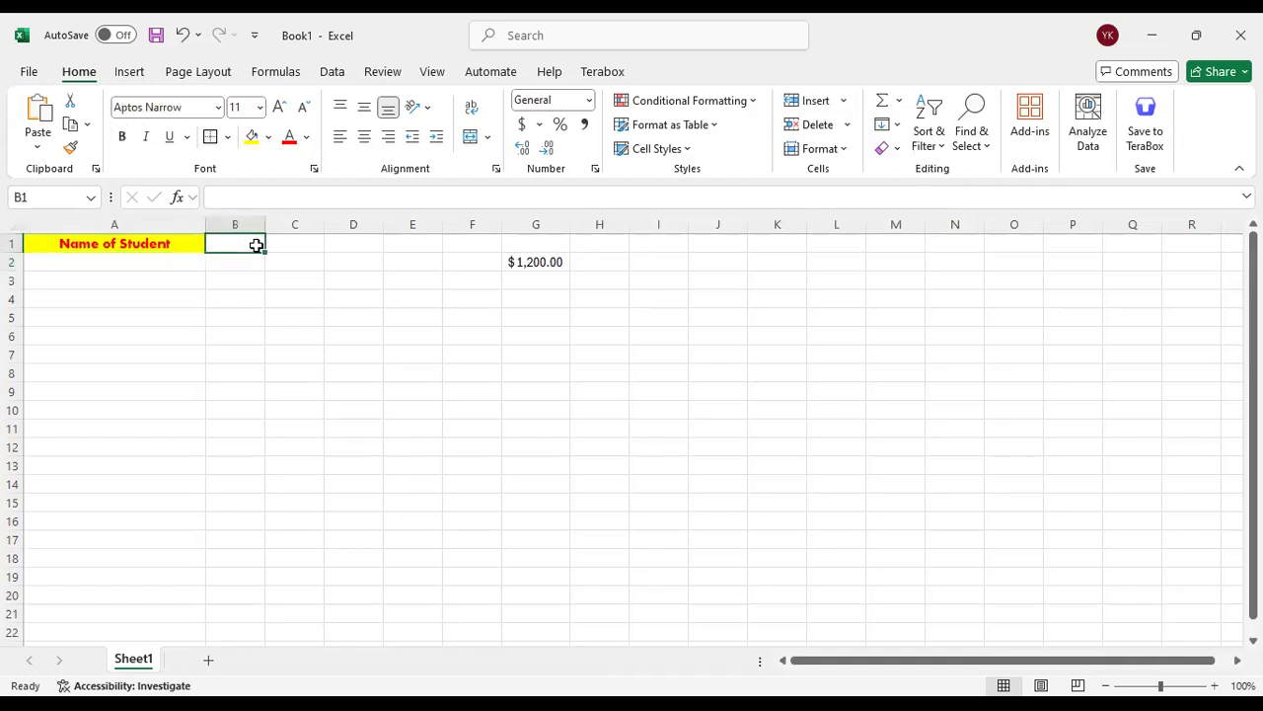
pyautogui.write('id')
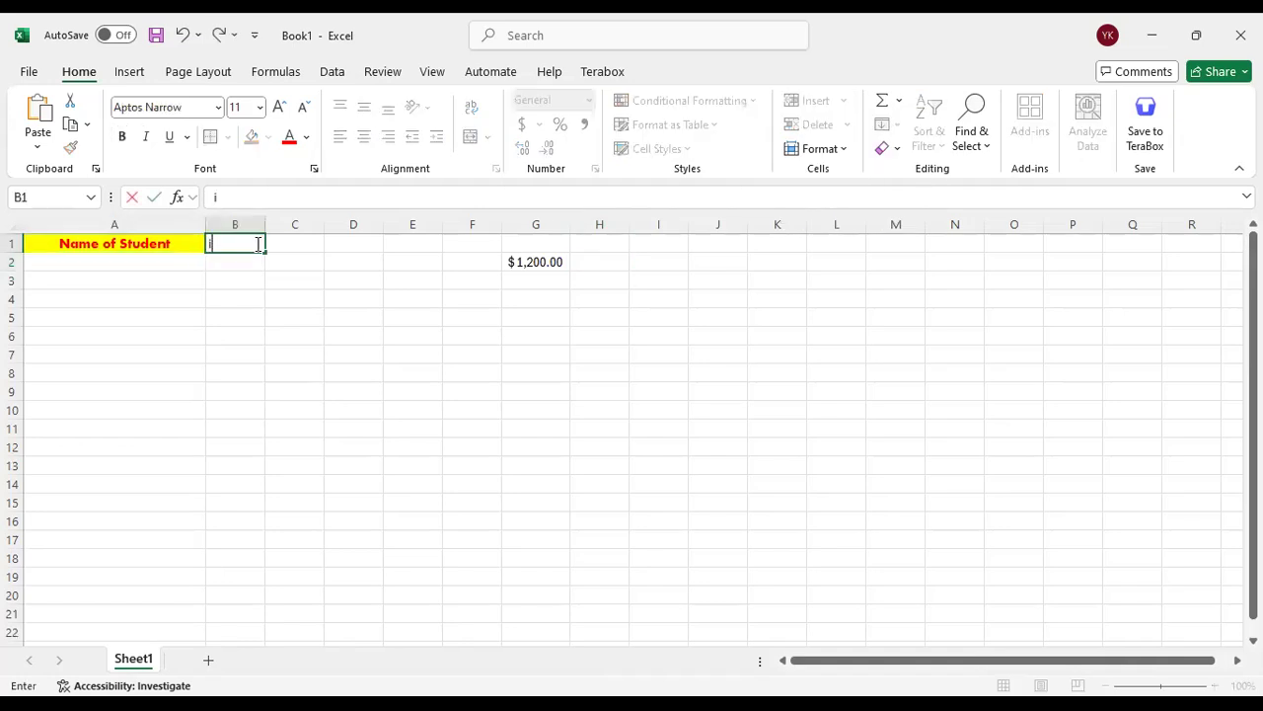
pyautogui.click(295, 261)
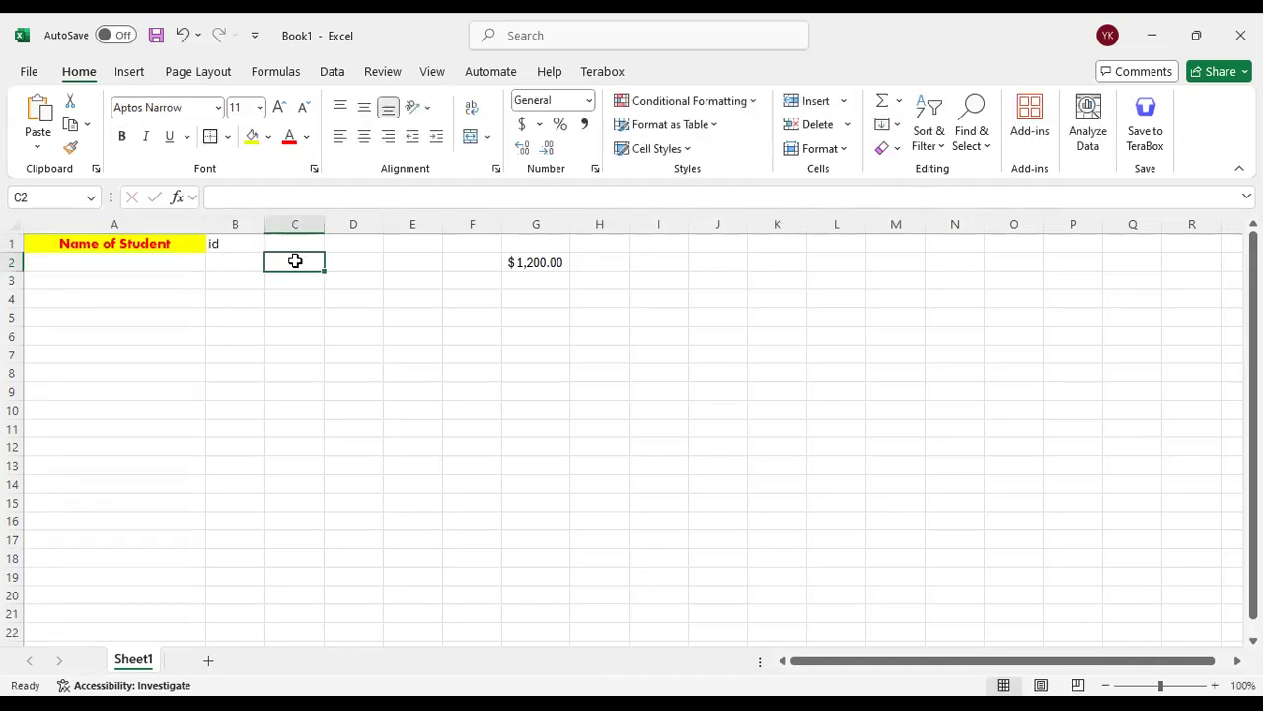
# Insert a blank cell at B1, shifting the "id" heading down one row
pyautogui.click(217, 245)
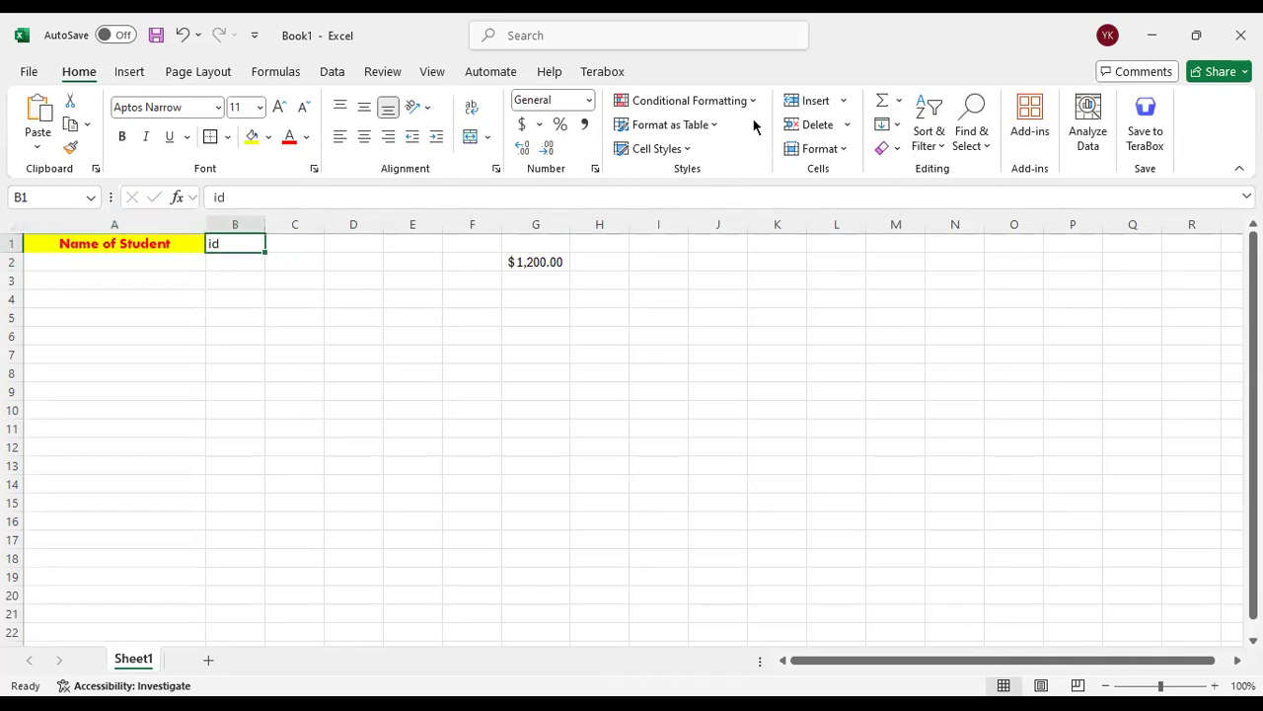
pyautogui.moveTo(234, 273); pyautogui.dragTo(234, 471)
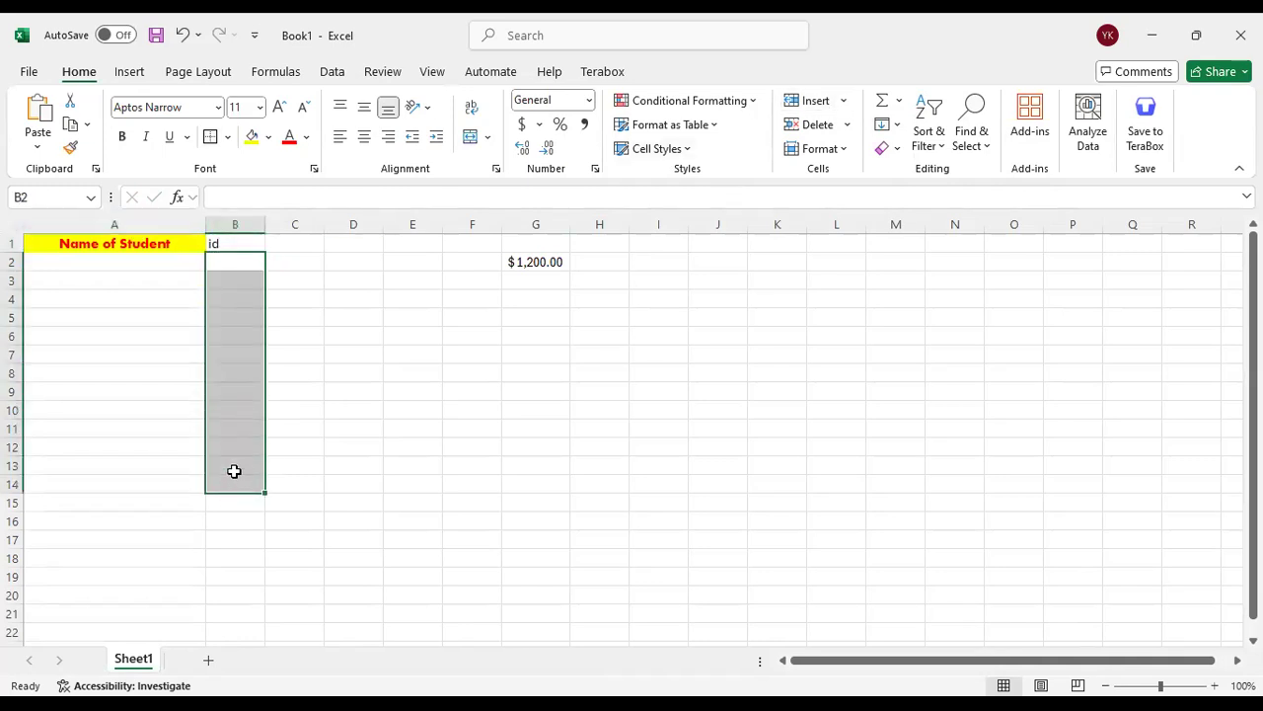
pyautogui.click(237, 246)
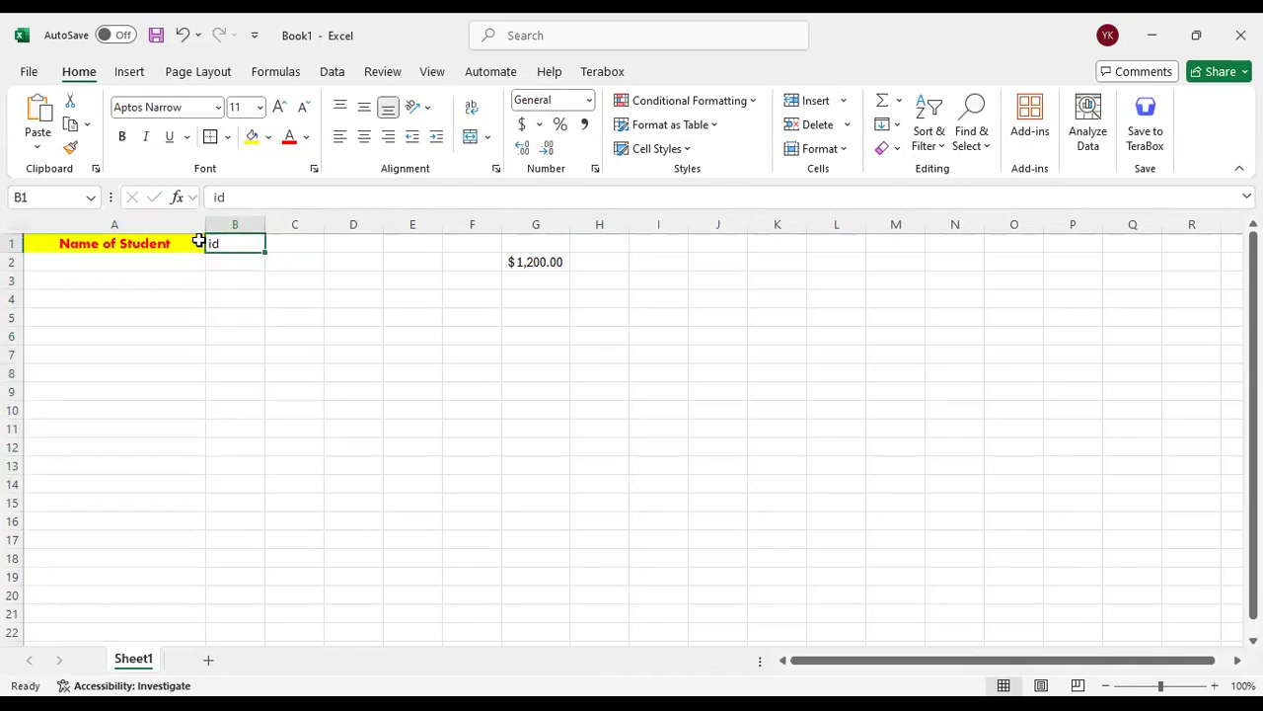
pyautogui.click(837, 102)
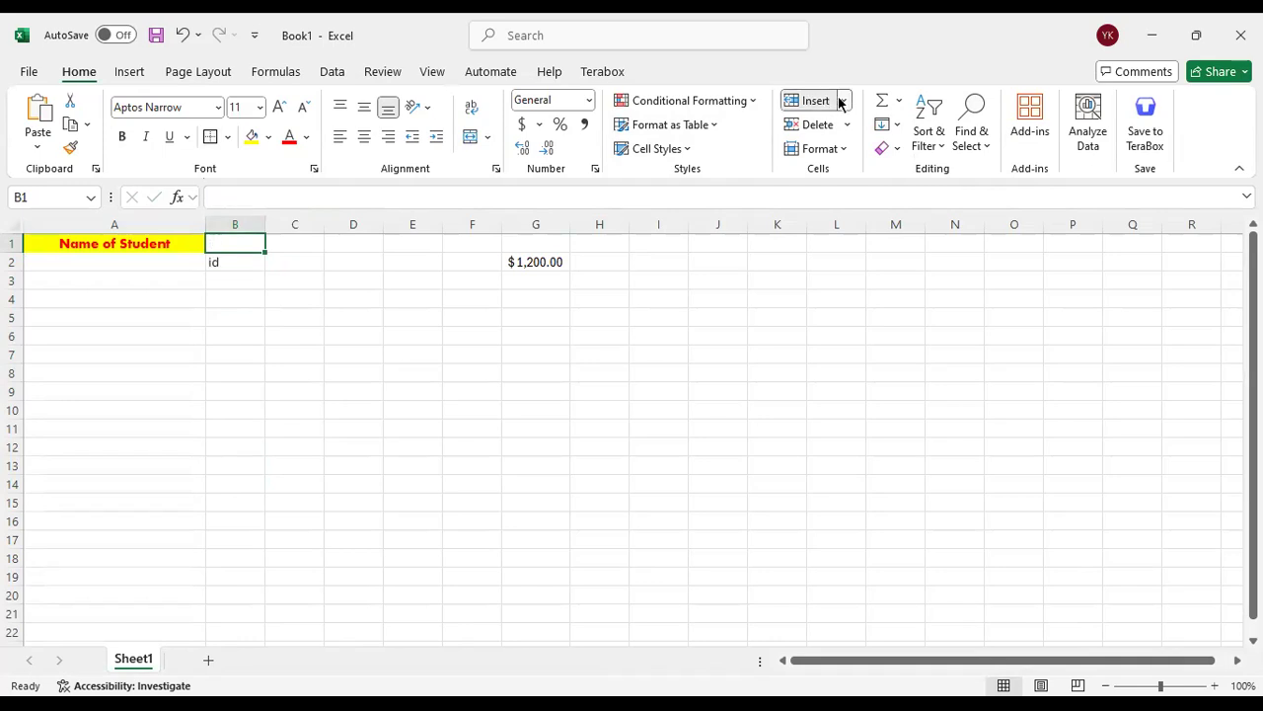
# Insert another cell at B1 through the Insert Cells options, using Shift cells right
pyautogui.click(842, 101)
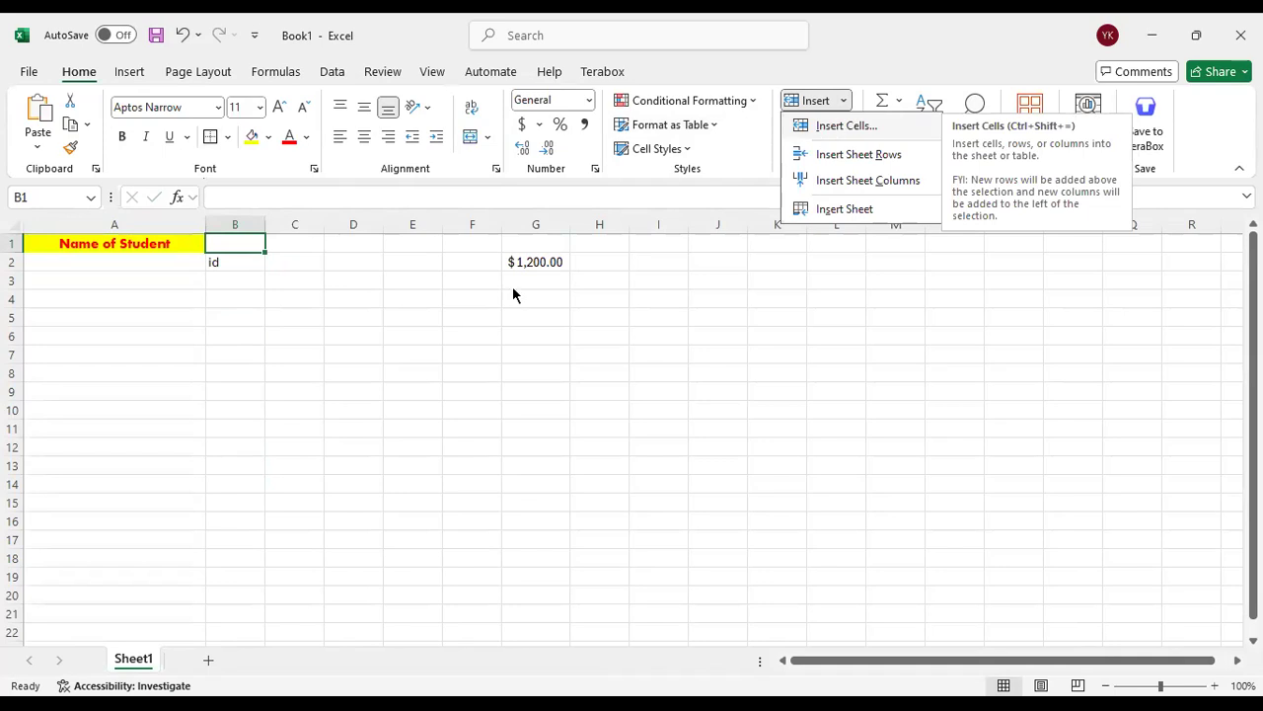
pyautogui.press('Return')
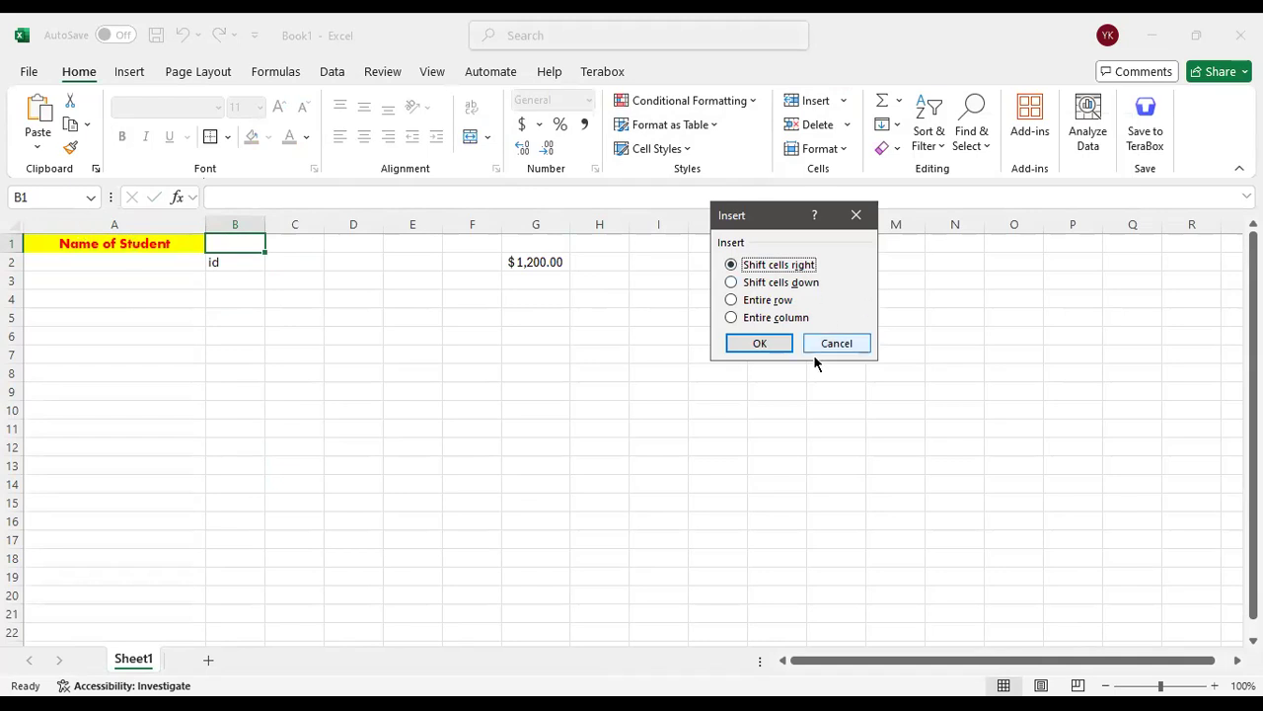
pyautogui.click(768, 352)
pyautogui.click(276, 285)
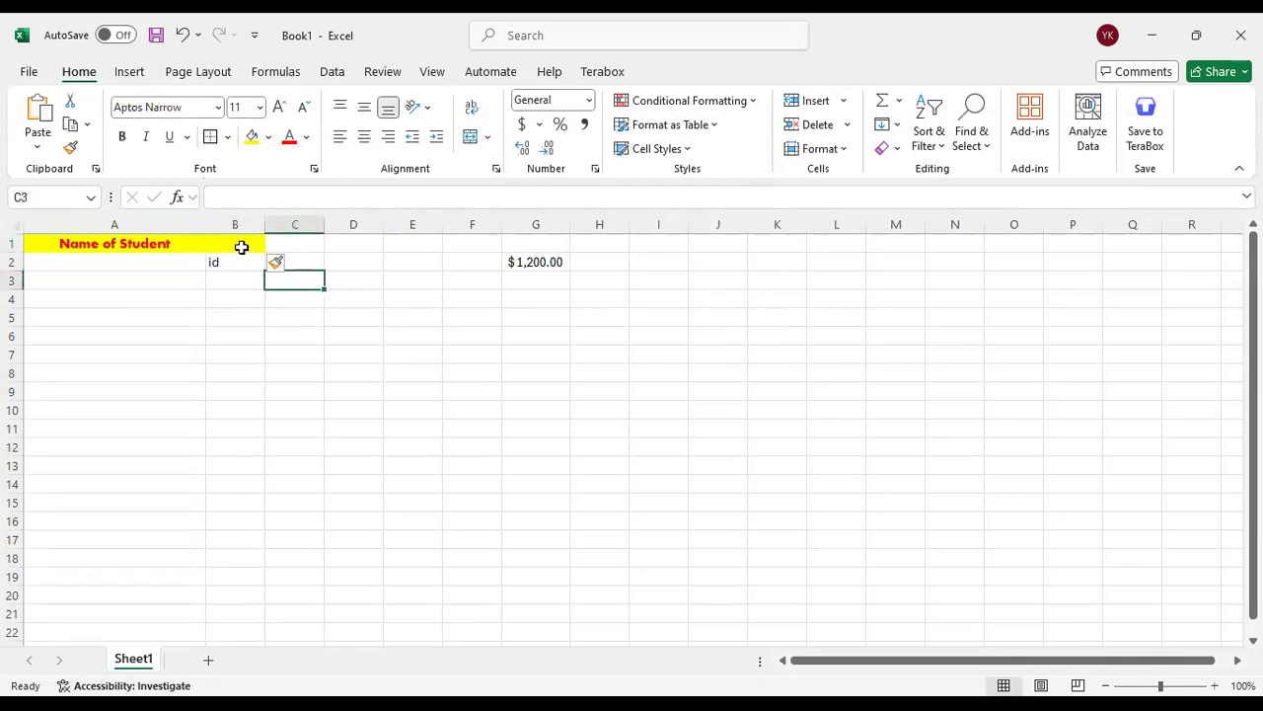
# Insert a new column before column B and clear the formatting it inherited
pyautogui.click(243, 246)
pyautogui.click(231, 216)
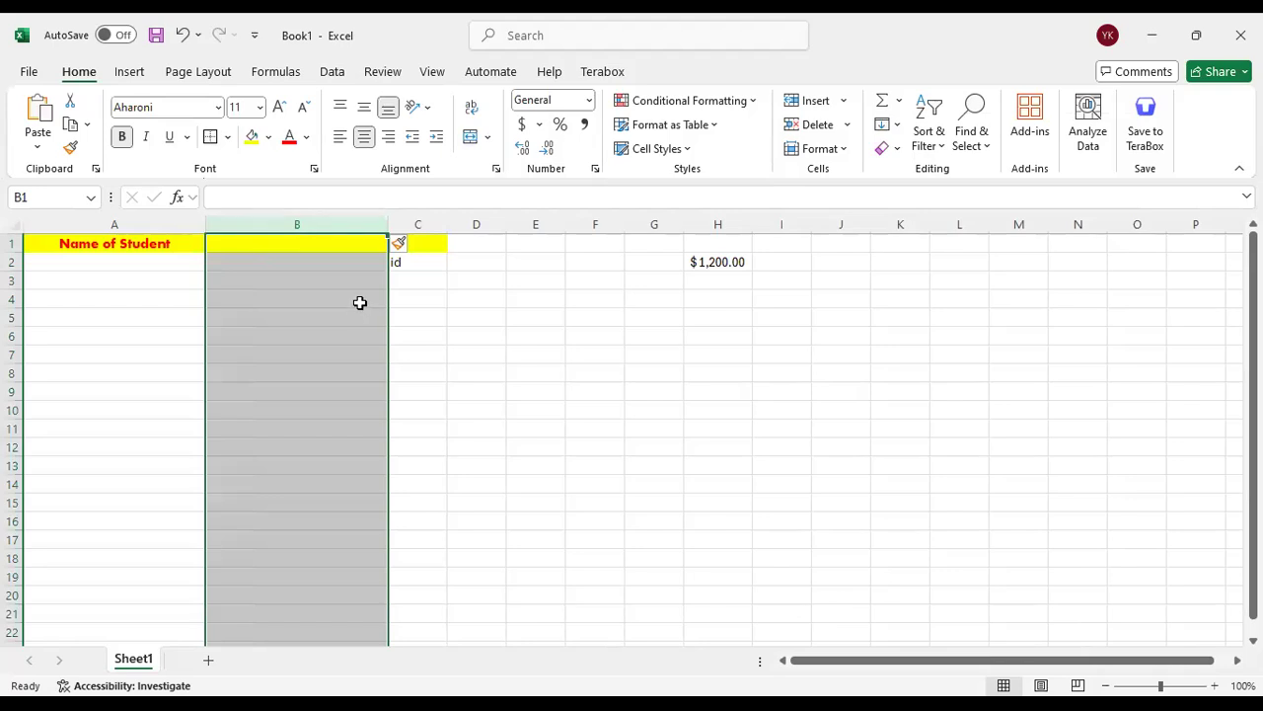
pyautogui.click(415, 300)
pyautogui.click(404, 244)
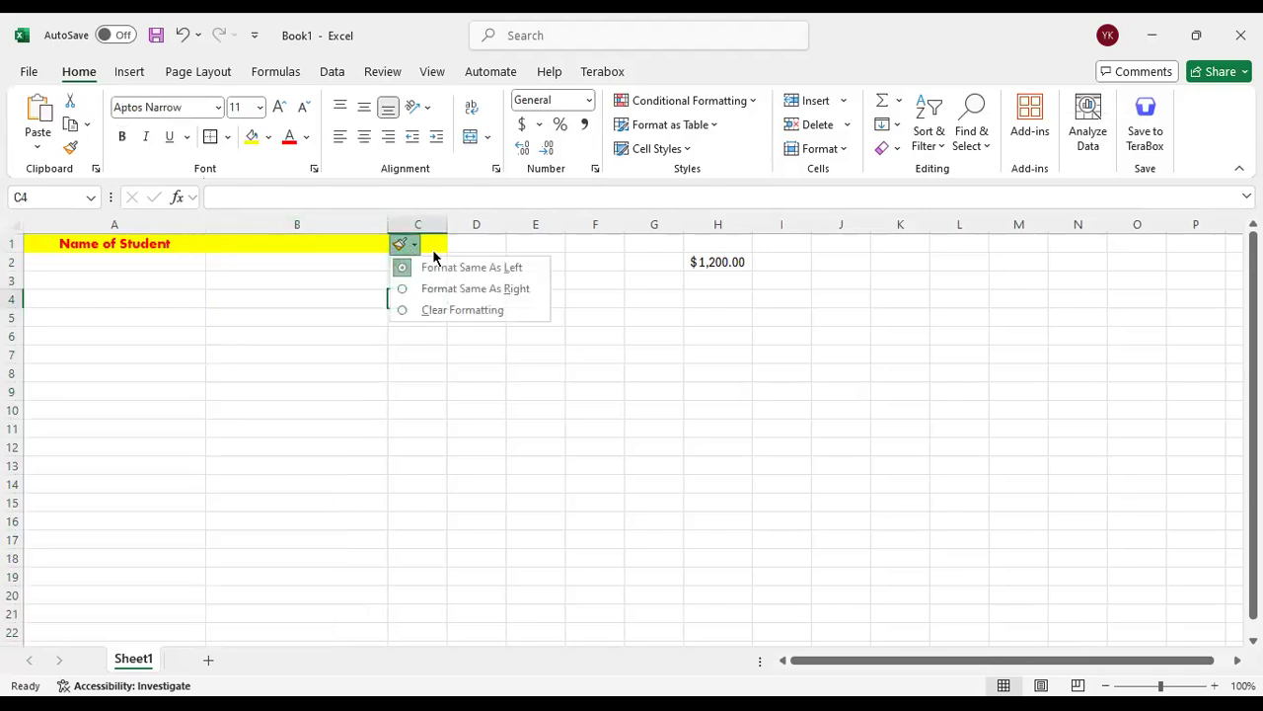
pyautogui.click(504, 308)
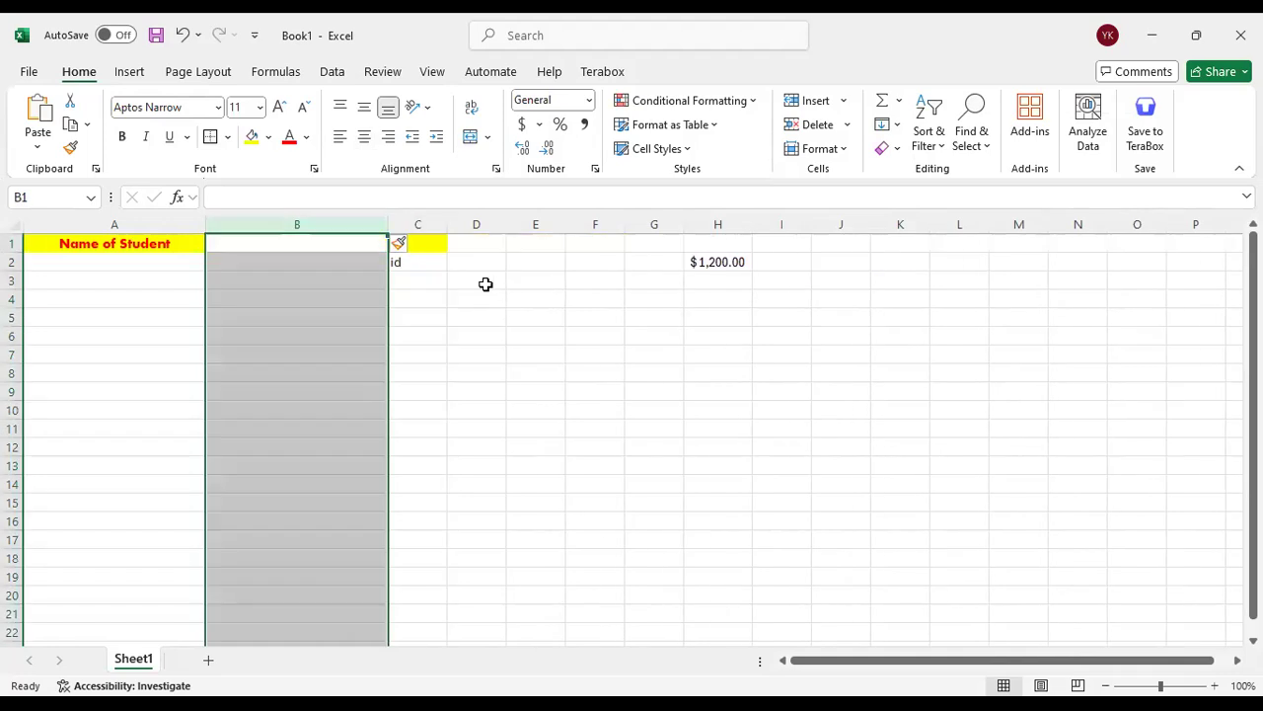
# Try to clear the yellow formatting of cell C1 above the "id" heading
pyautogui.click(410, 243)
pyautogui.click(404, 244)
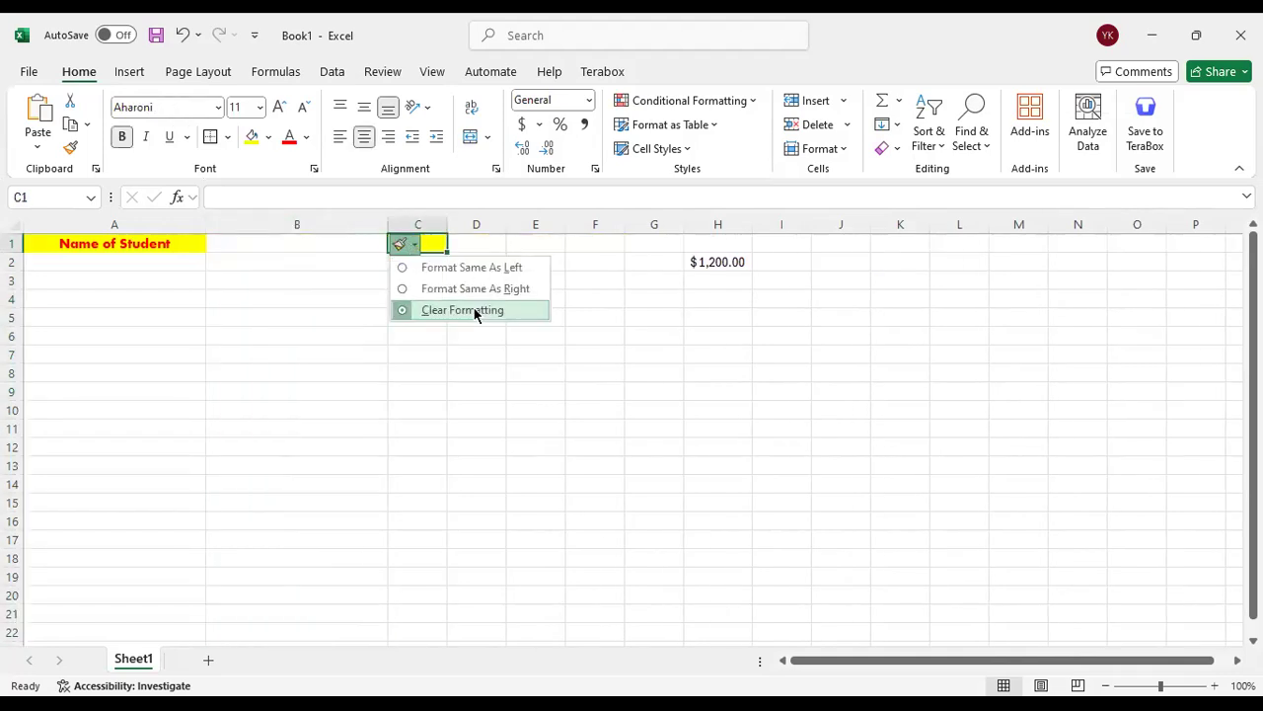
pyautogui.click(479, 310)
pyautogui.click(407, 220)
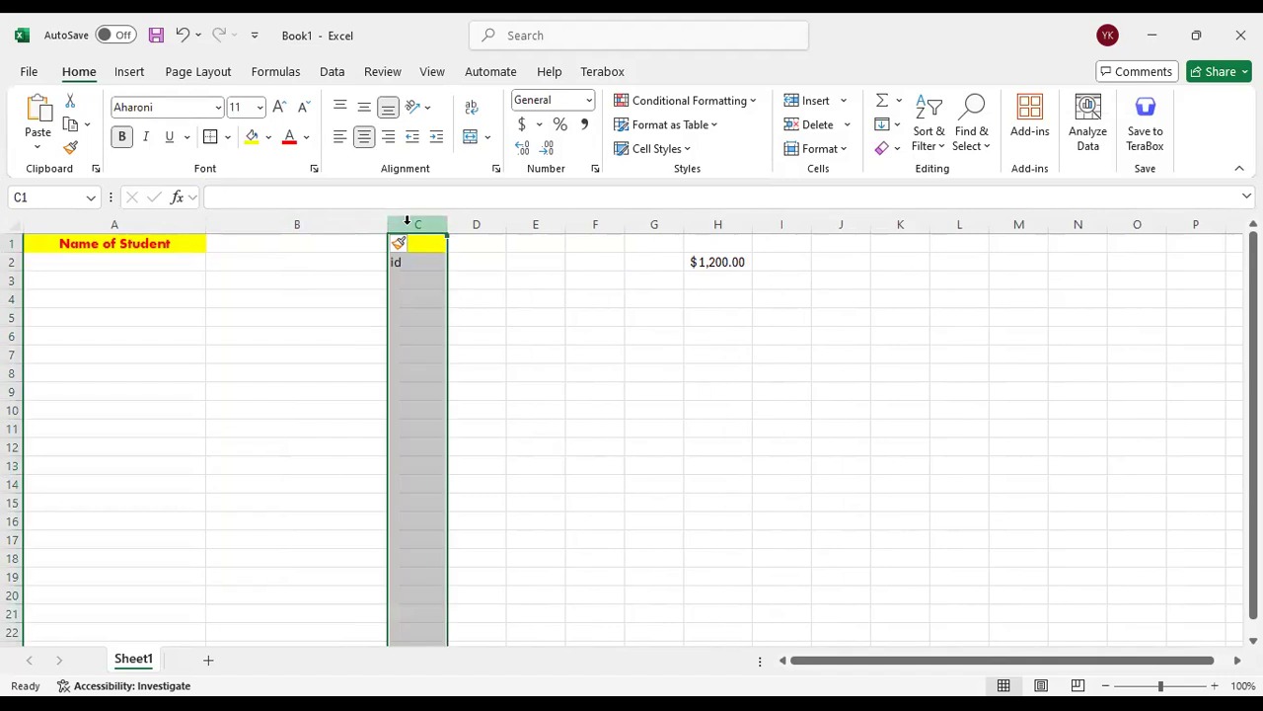
pyautogui.press('BackSpace')
pyautogui.click(497, 286)
pyautogui.click(422, 258)
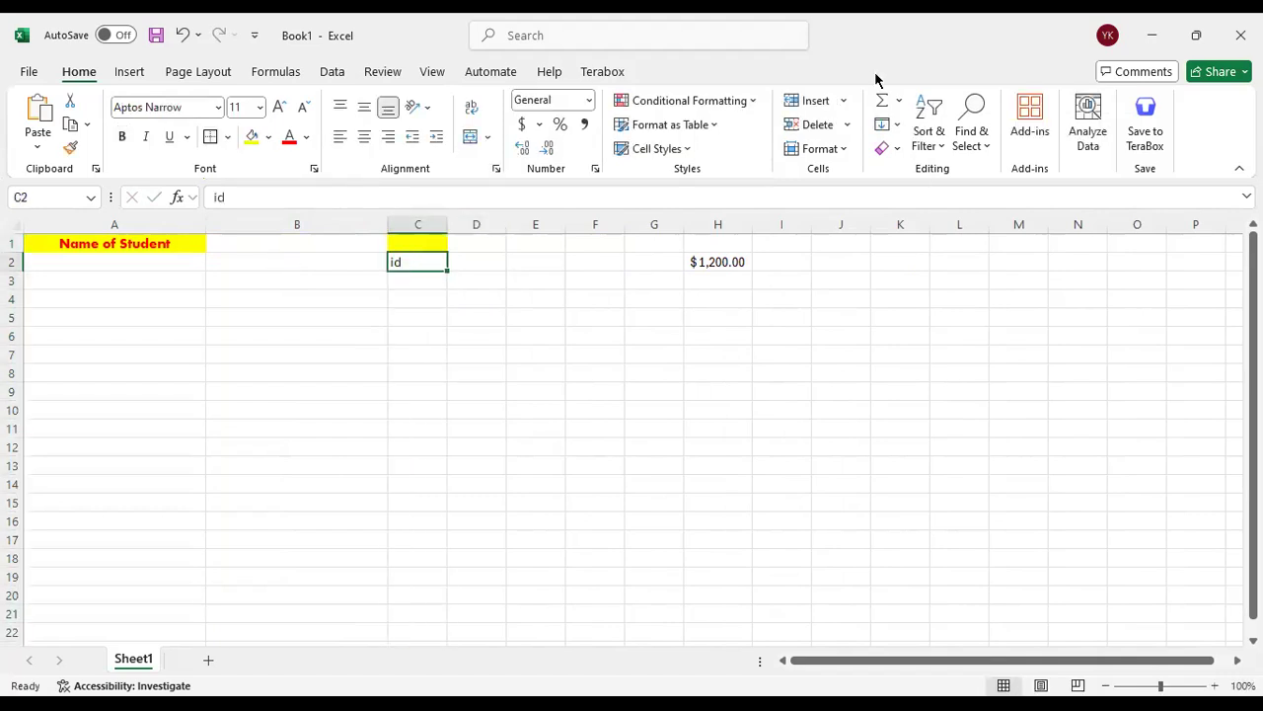
# Delete the blank column B between the student name and "id" columns
pyautogui.click(356, 225)
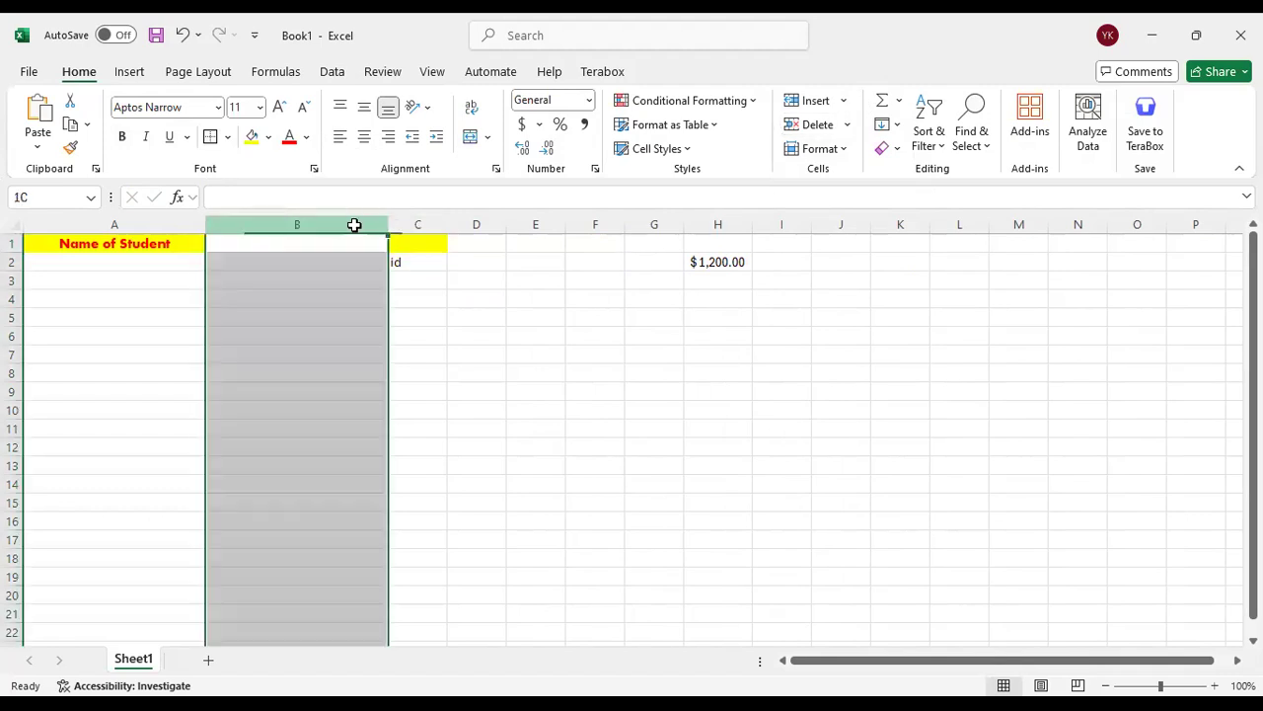
pyautogui.click(817, 125)
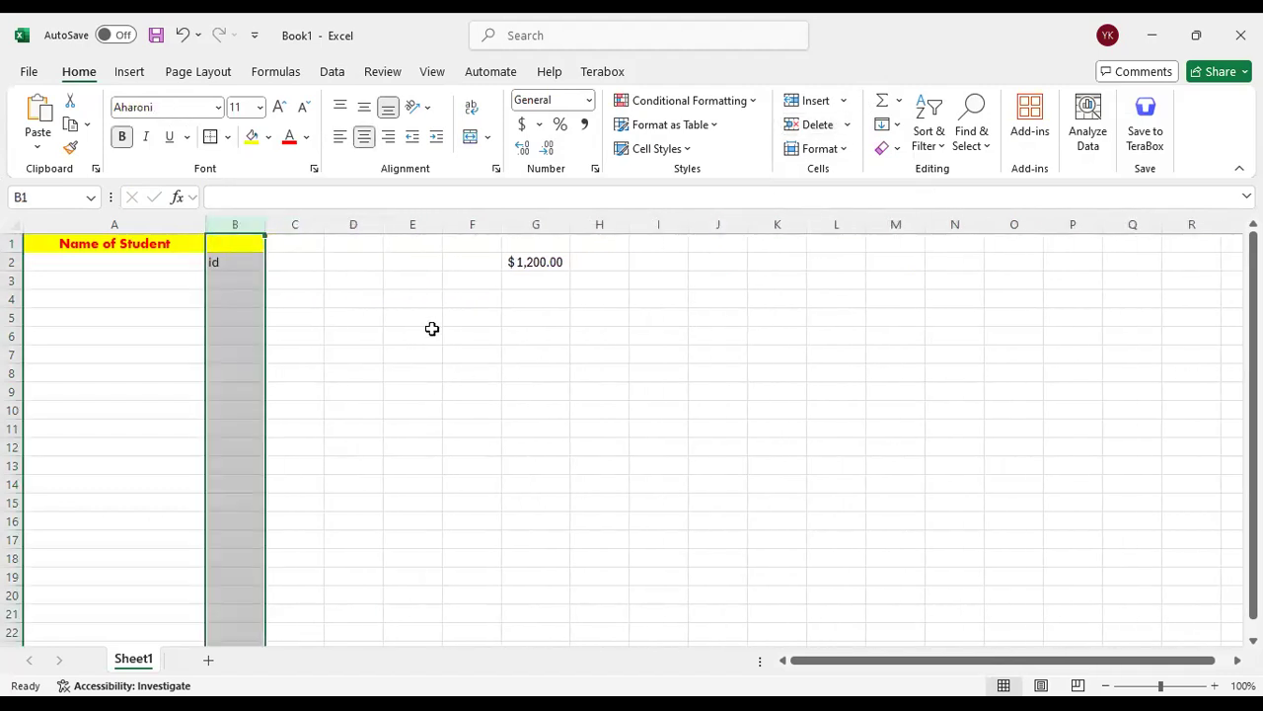
pyautogui.click(643, 333)
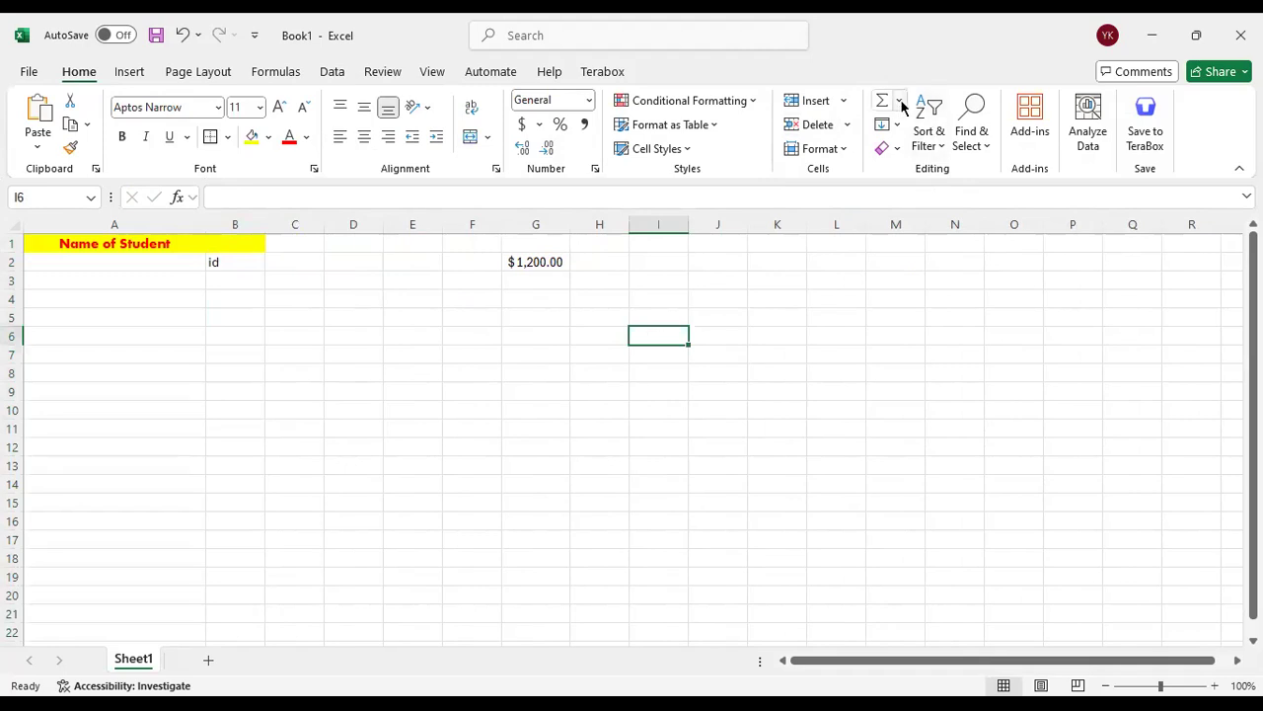
# Examine the AutoSum functions and the Find & Select options without applying any
pyautogui.click(900, 101)
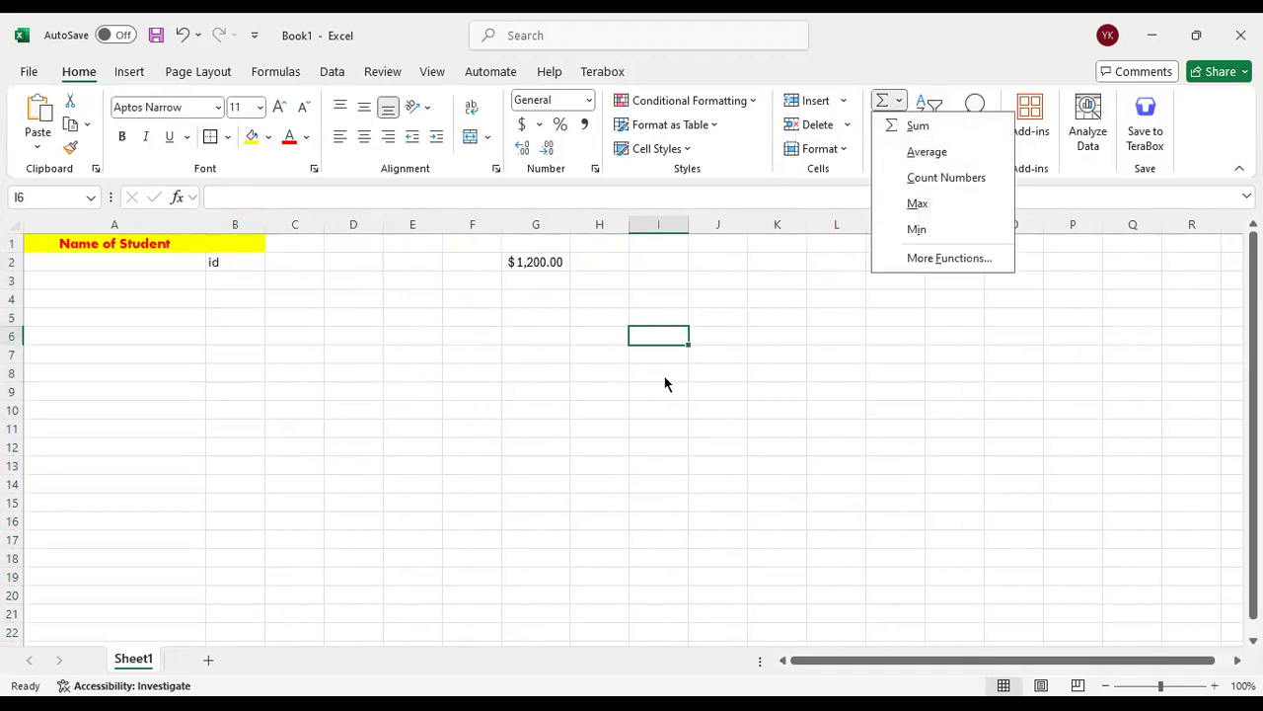
pyautogui.click(787, 277)
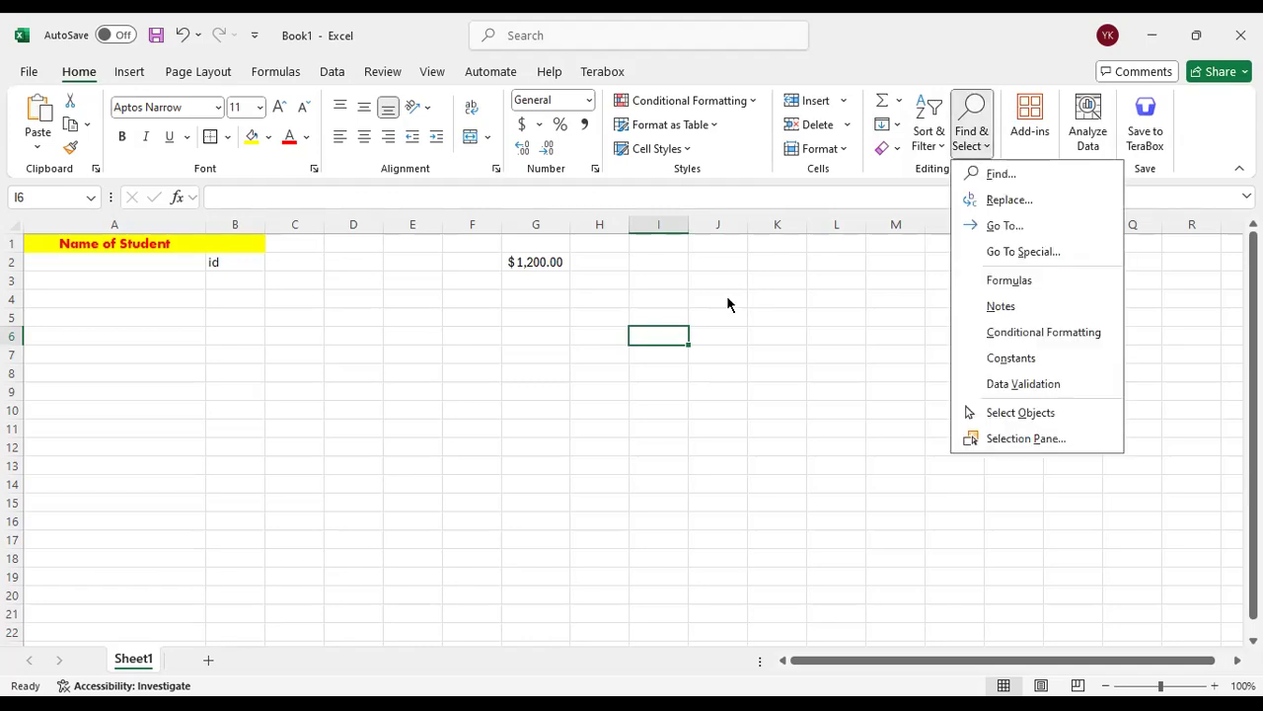
pyautogui.click(1106, 126)
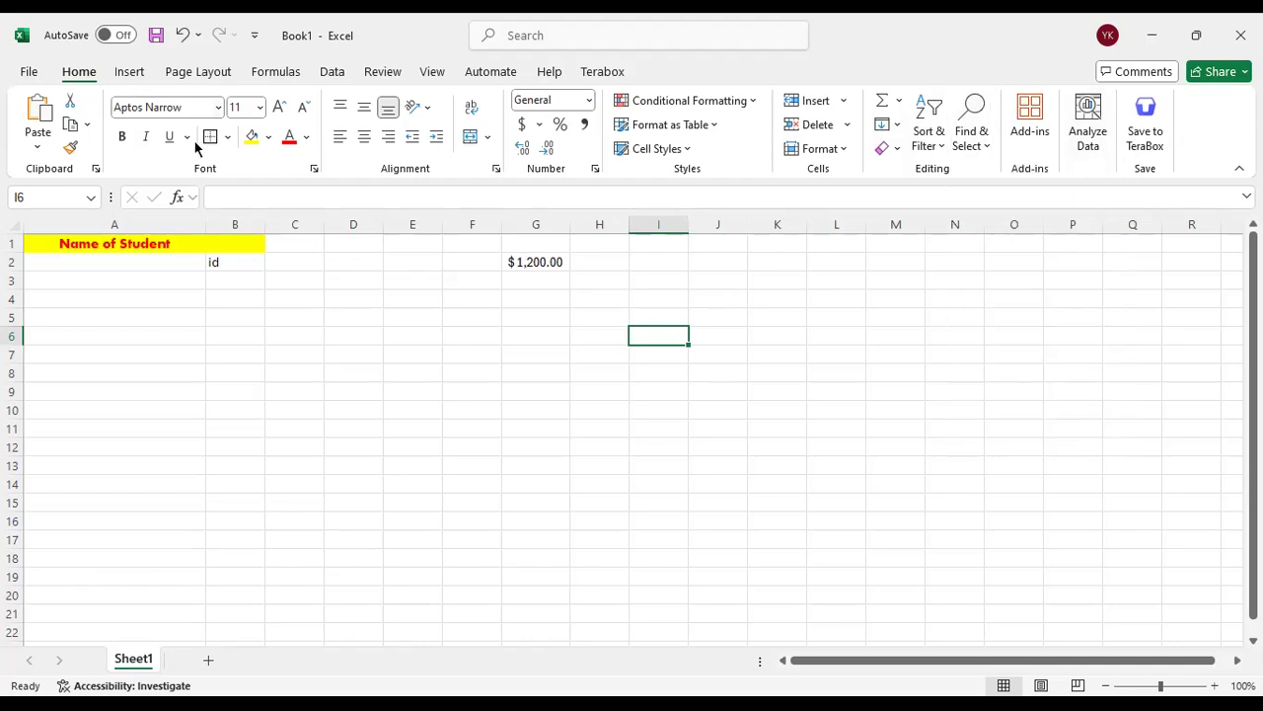
# Look over the PivotTable, Create Table and Illustrations insertion options without adding anything to the sheet
pyautogui.click(129, 72)
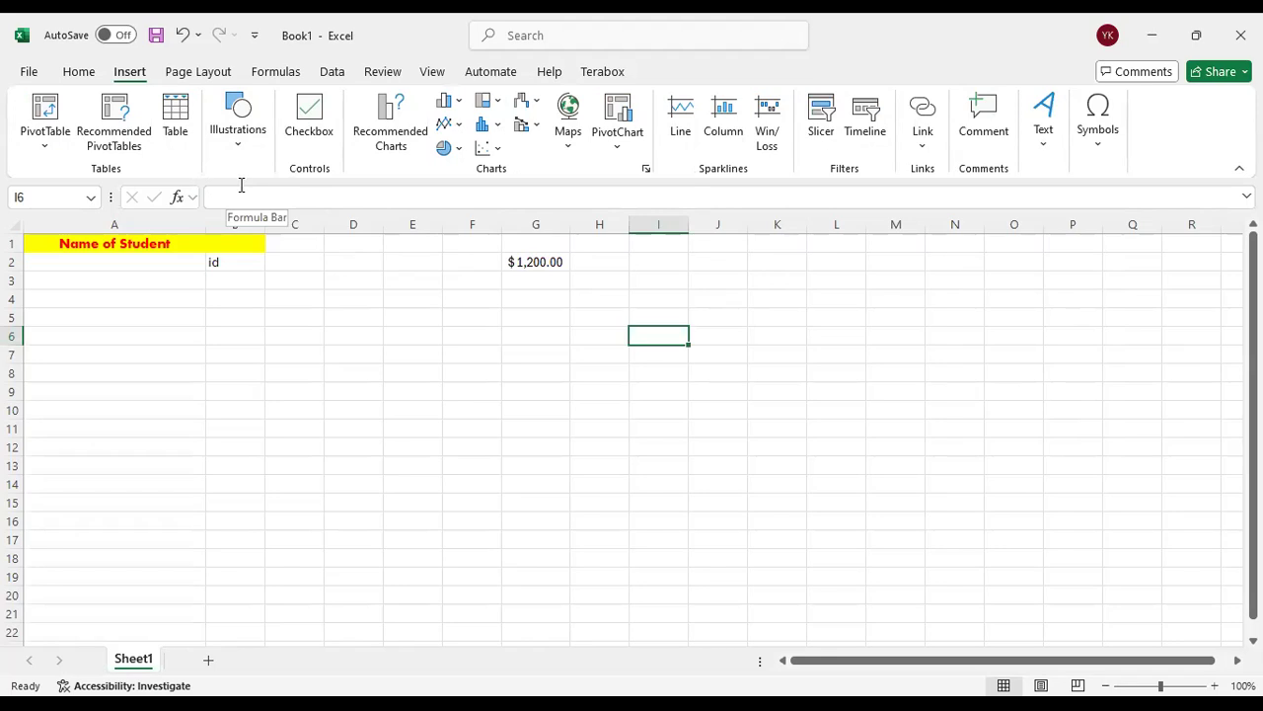
pyautogui.click(42, 146)
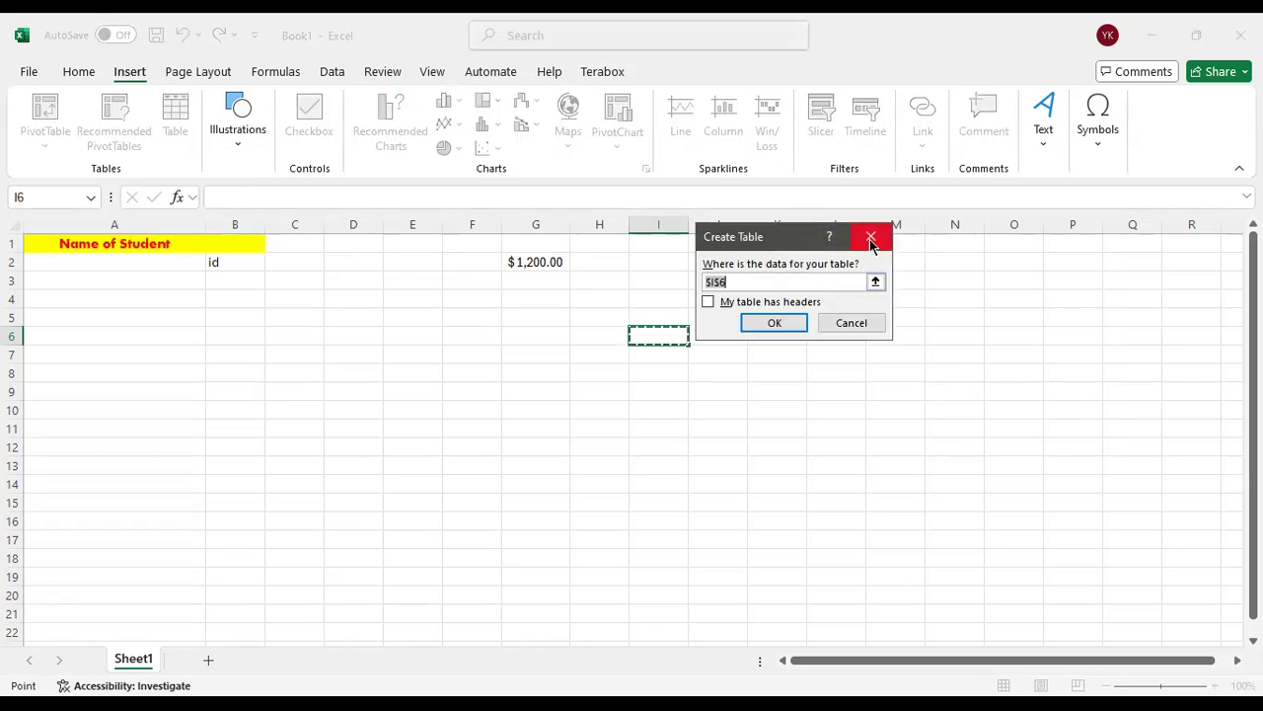
pyautogui.press('Escape')
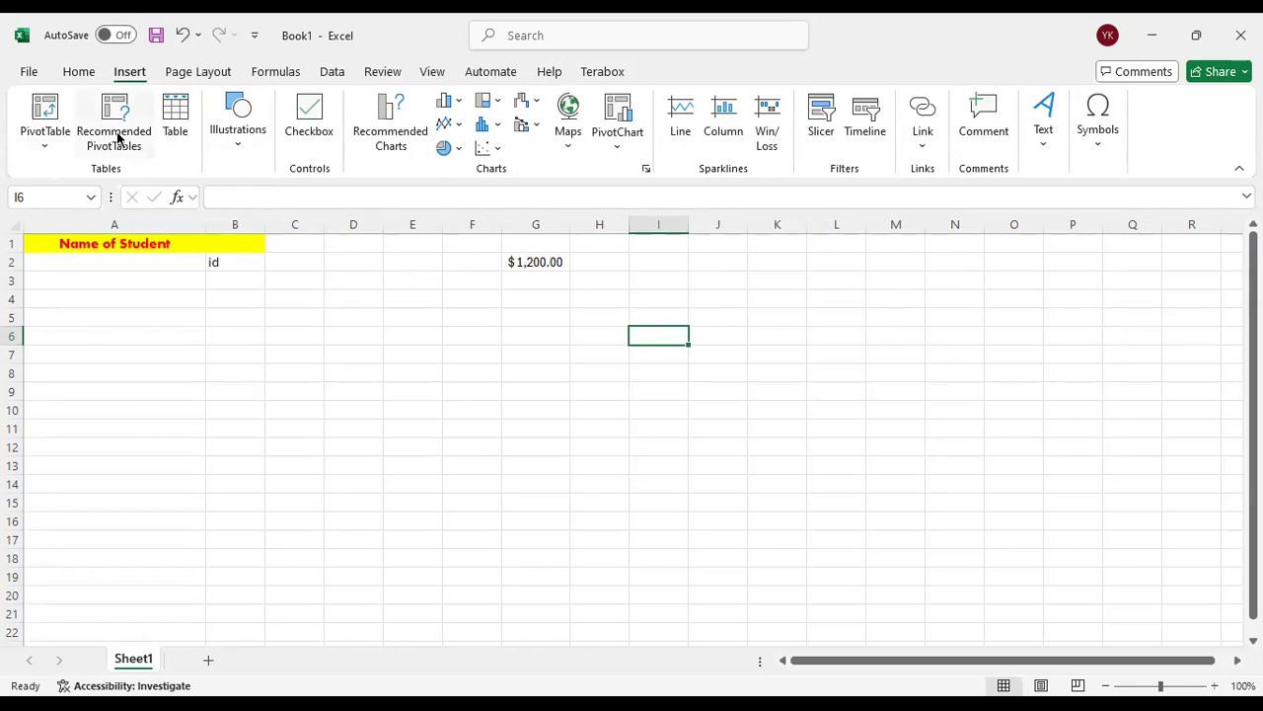
pyautogui.click(235, 145)
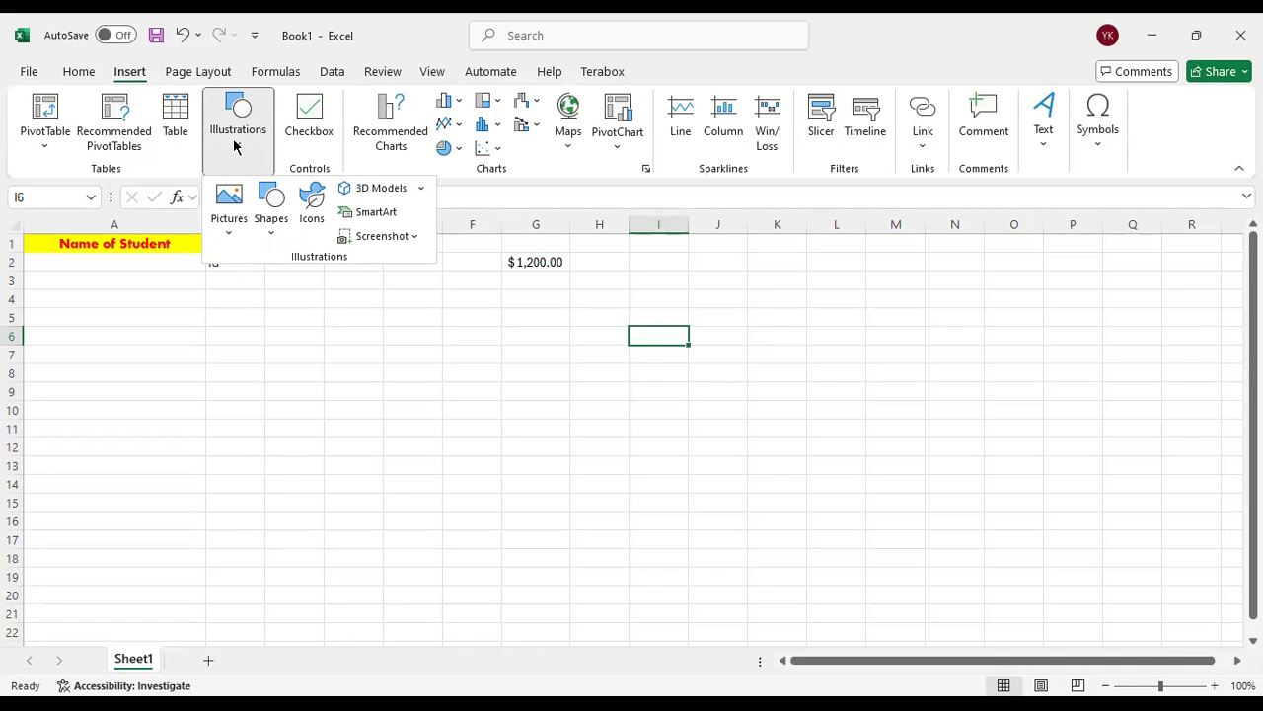
pyautogui.click(618, 192)
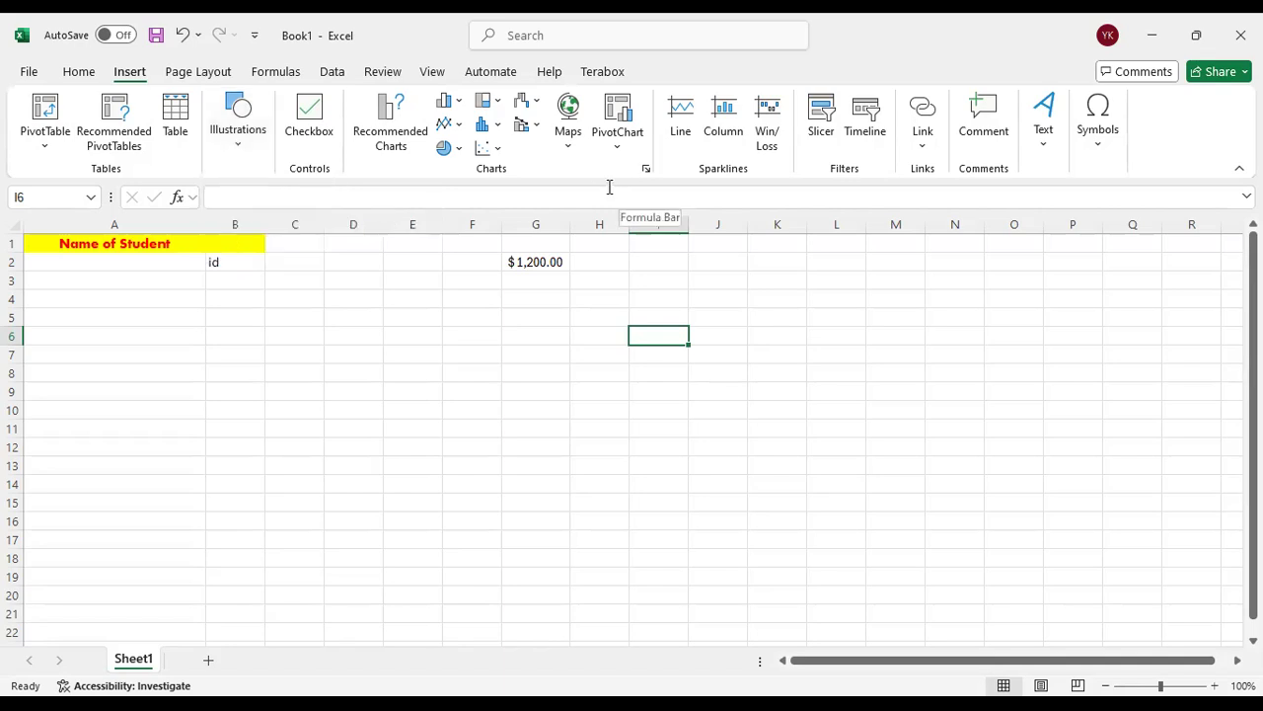
# Search the commands for "imag" and clear the search
pyautogui.click(586, 39)
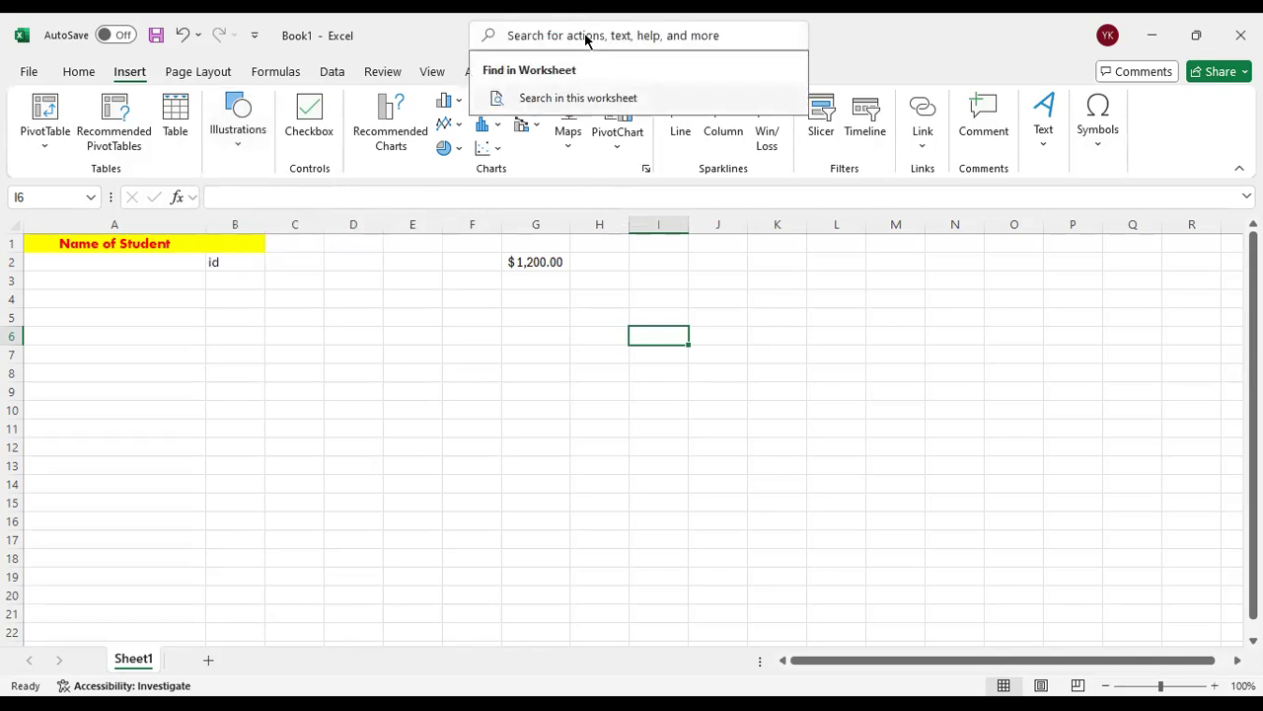
pyautogui.write('imag')
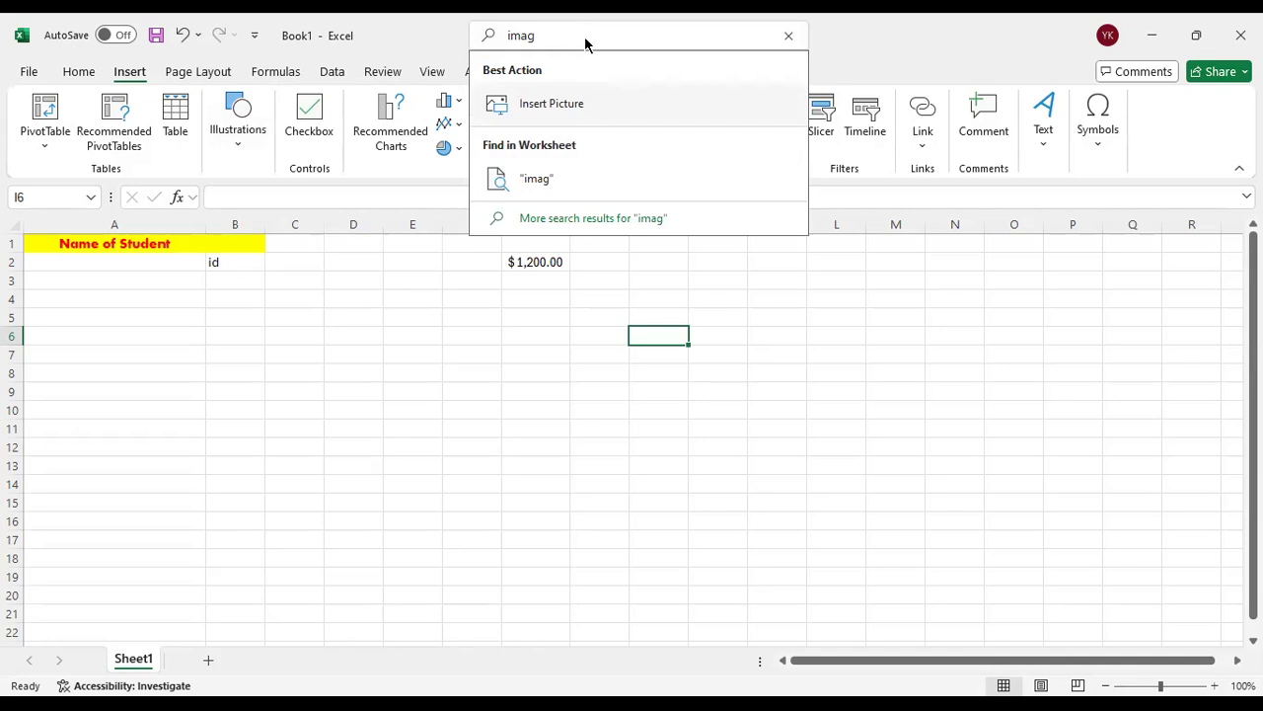
pyautogui.press('BackSpace')
pyautogui.press('BackSpace')
pyautogui.press('BackSpace')
pyautogui.press('BackSpace')
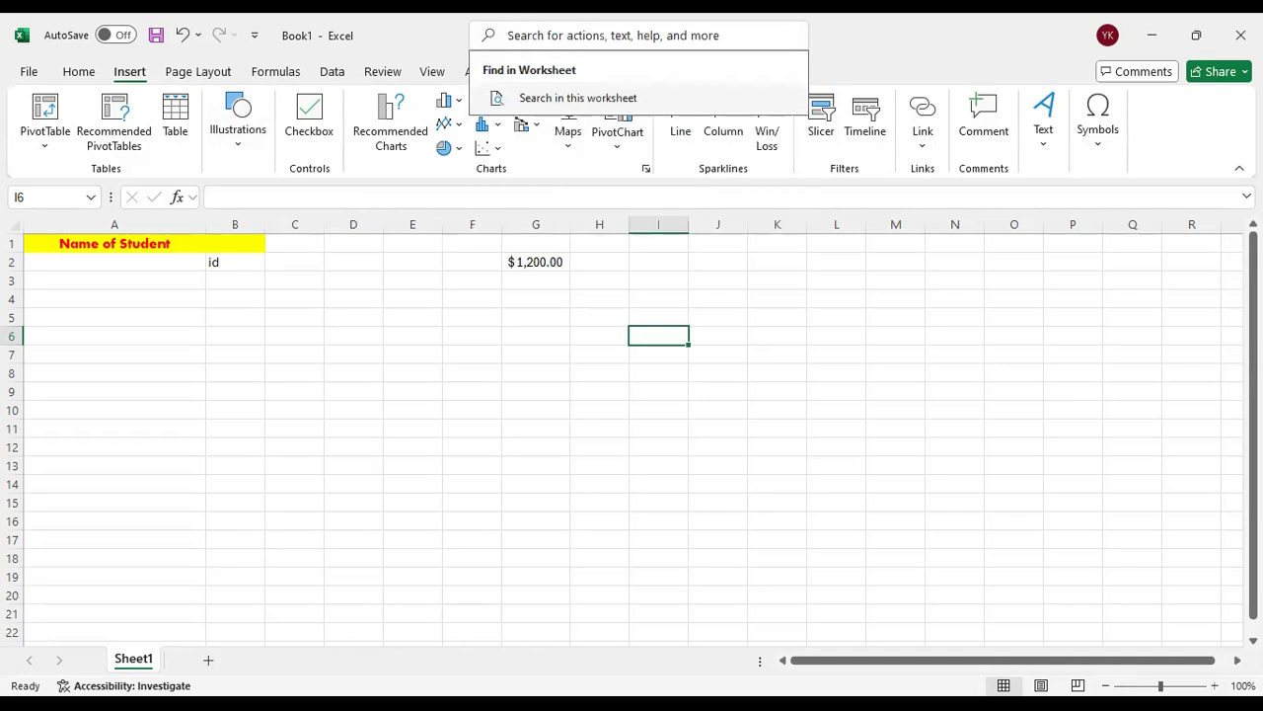
pyautogui.click(813, 57)
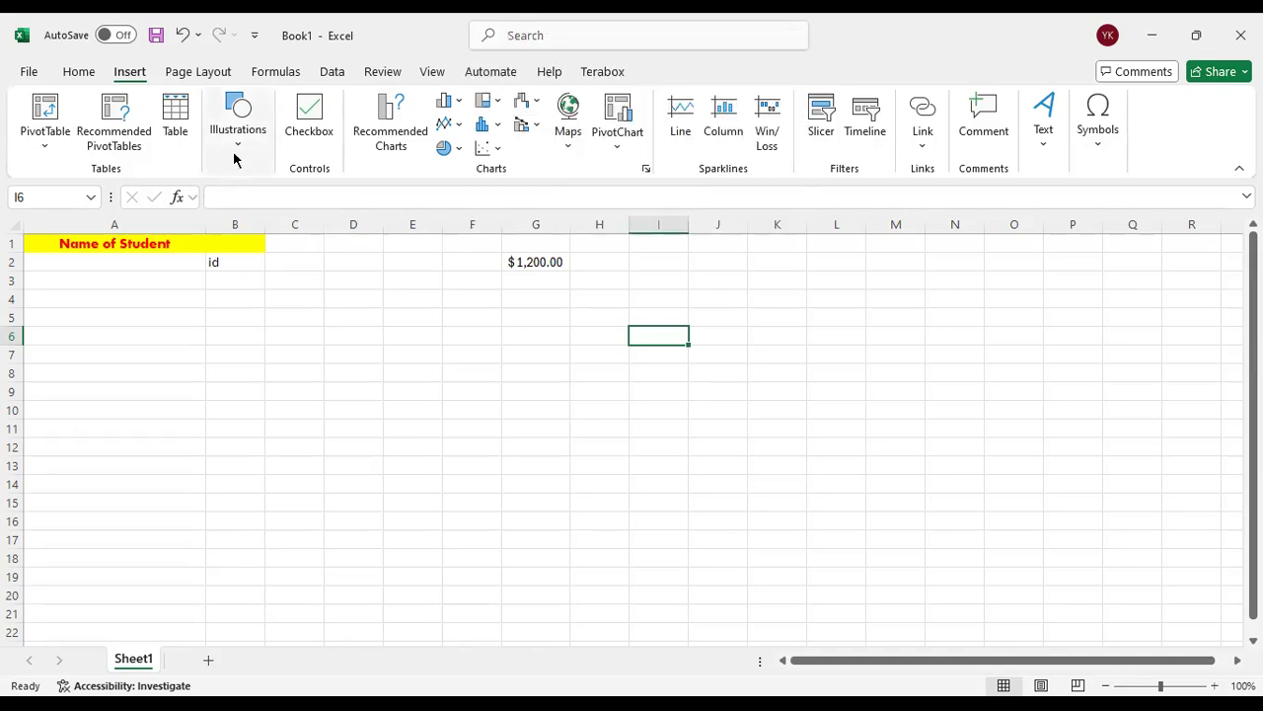
# Draw a rectangle about 3.65" wide and 1.66" high across columns C to H below row 4, and delete it
pyautogui.click(238, 158)
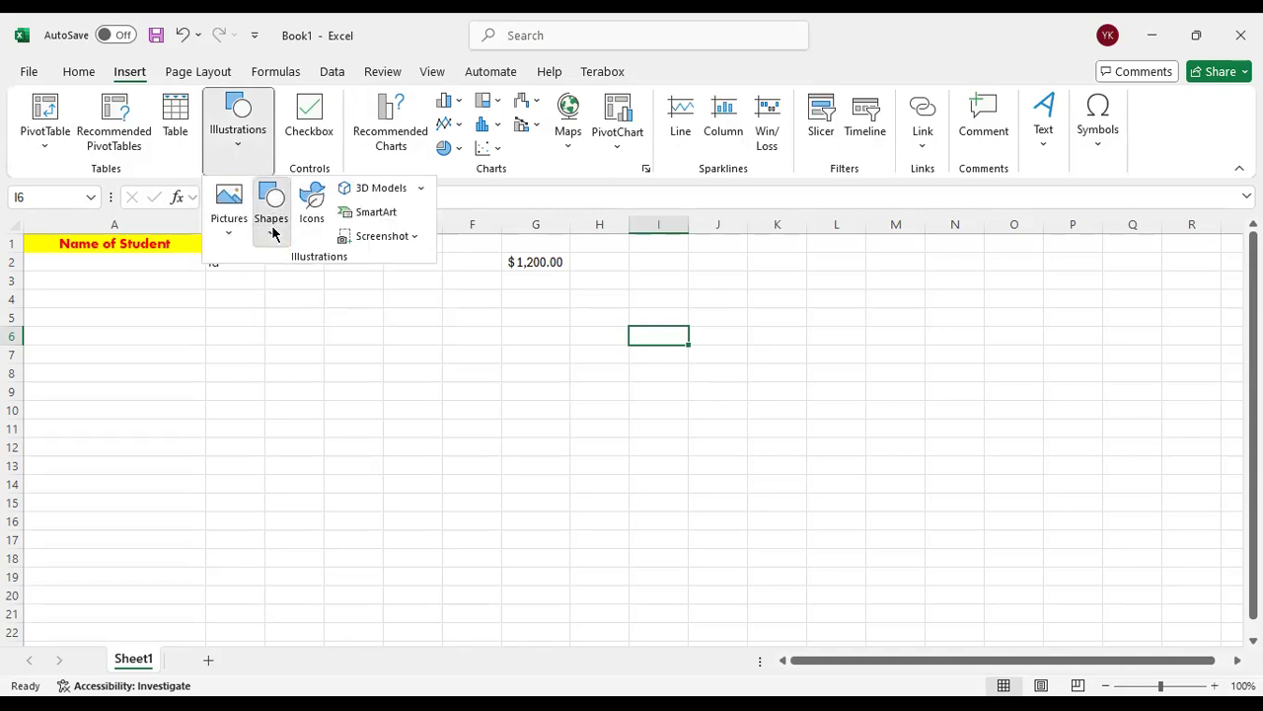
pyautogui.click(272, 232)
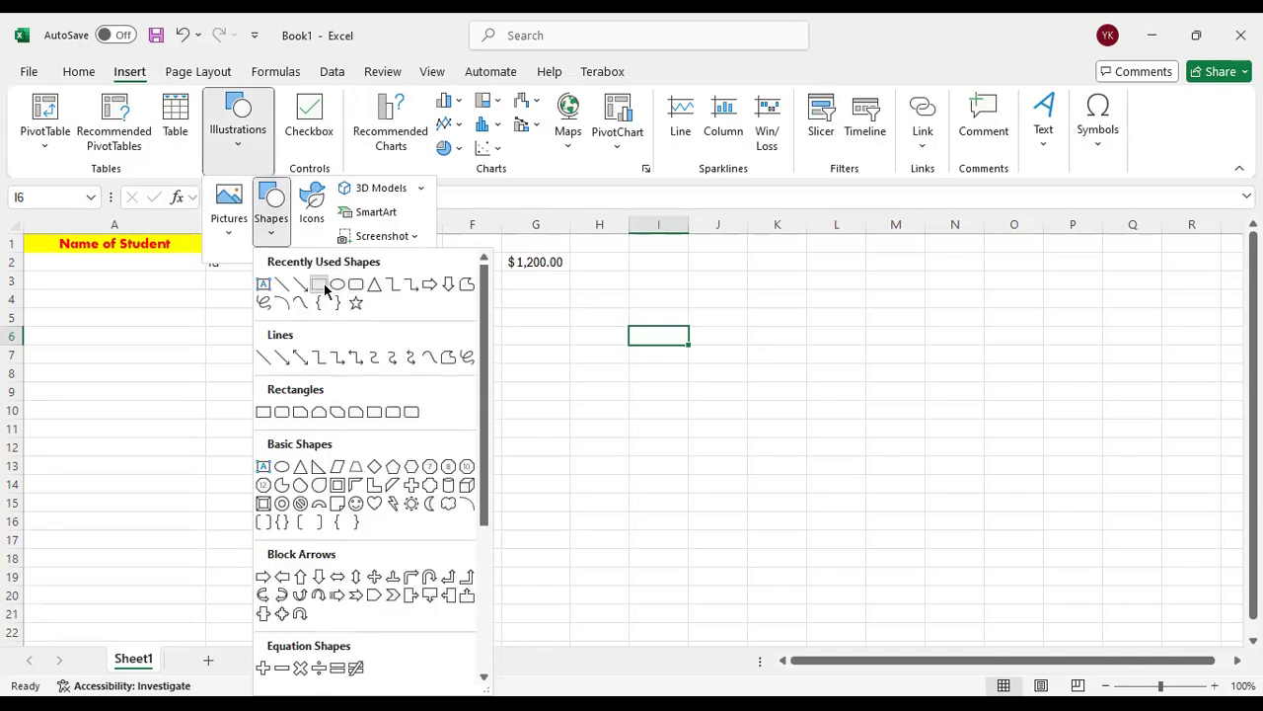
pyautogui.click(325, 289)
pyautogui.moveTo(281, 311); pyautogui.dragTo(604, 456)
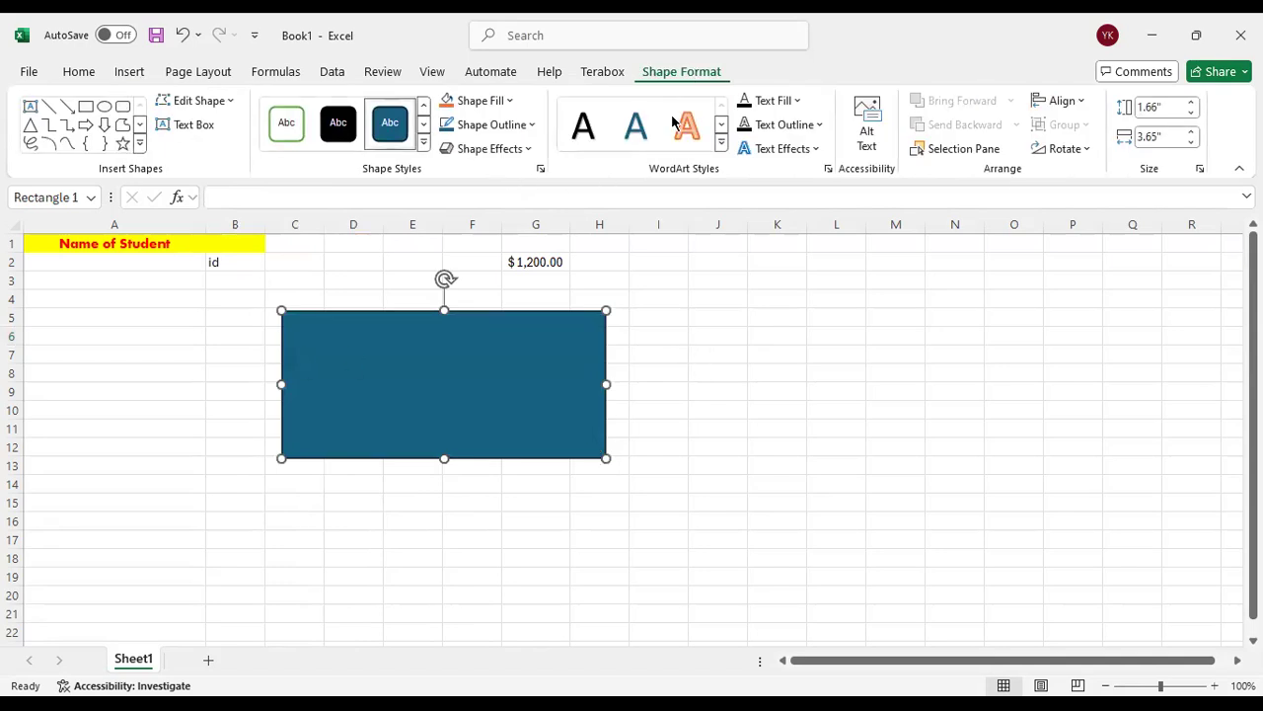
pyautogui.press('Delete')
pyautogui.click(486, 424)
# Examine the text insertion tools and the WordArt style gallery without inserting anything
pyautogui.click(130, 73)
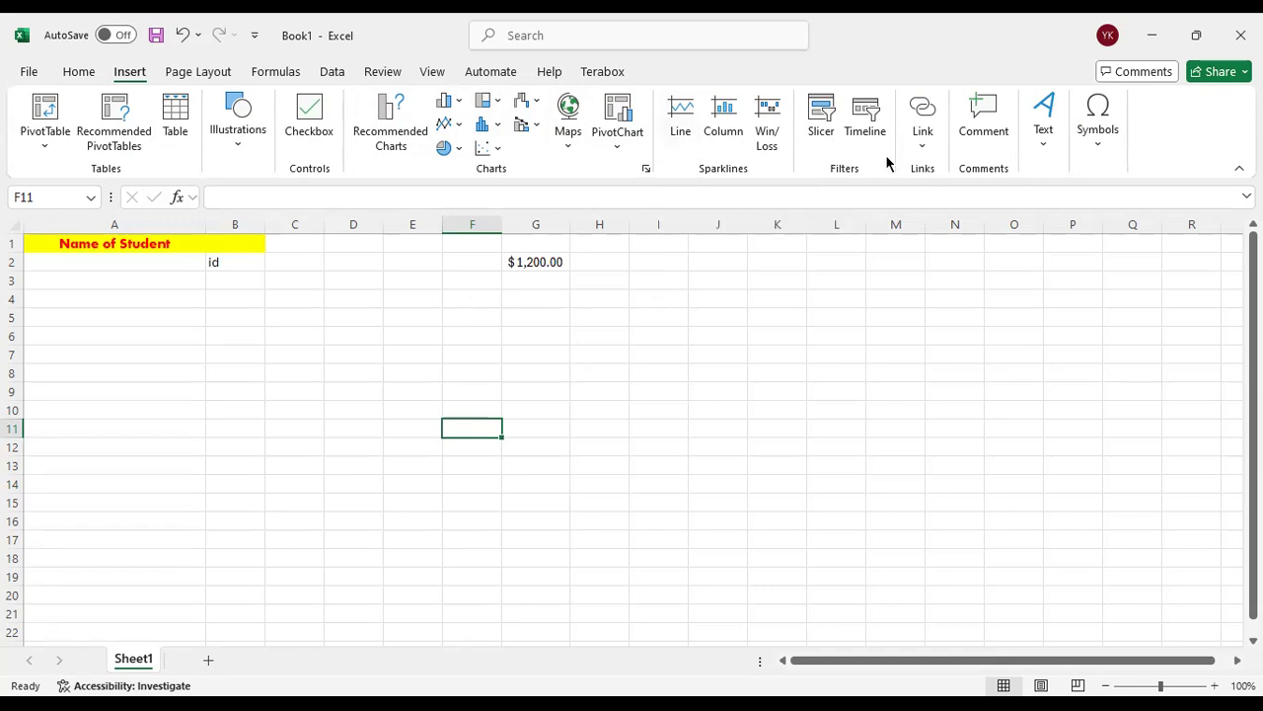
pyautogui.click(1044, 138)
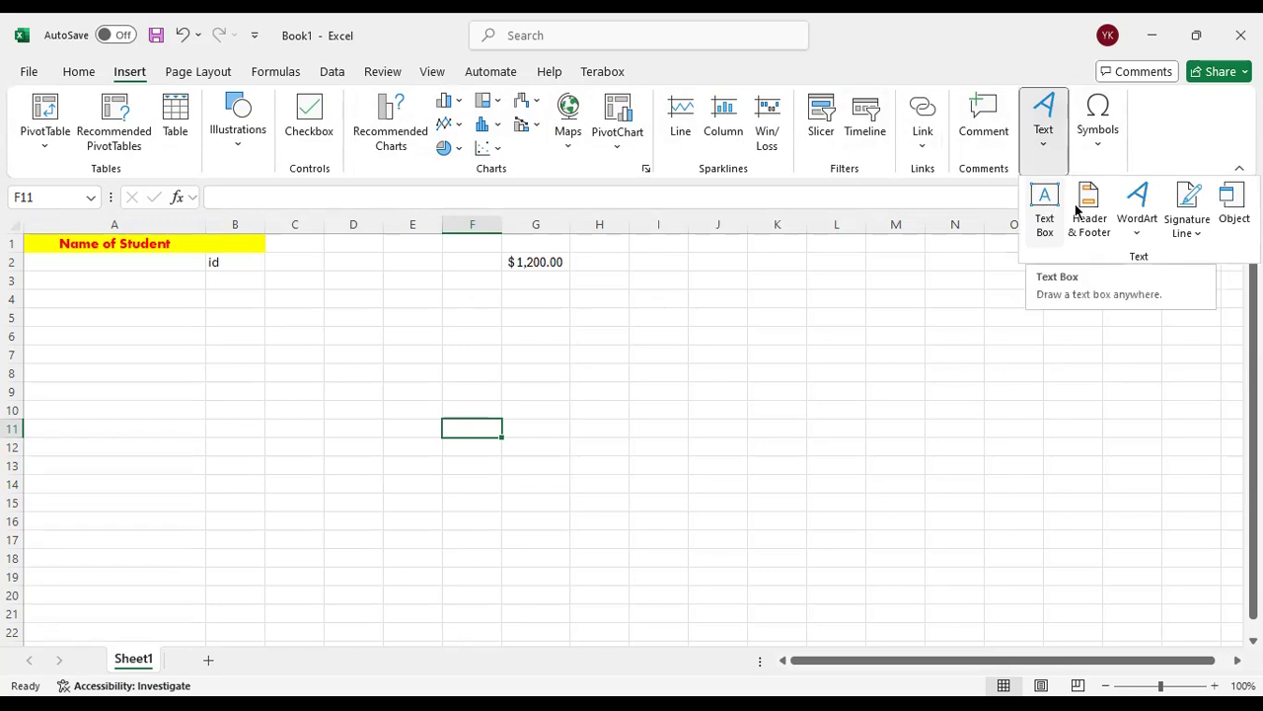
pyautogui.click(1135, 222)
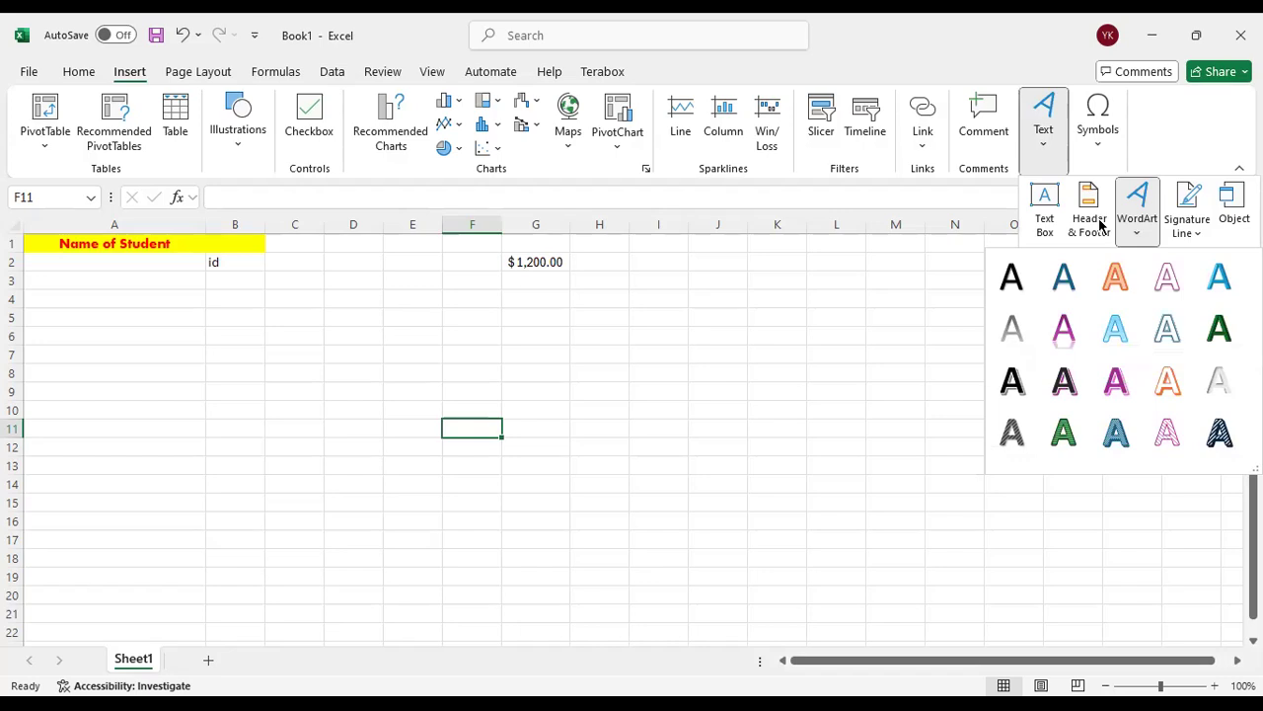
# Look over the theme colour, theme, margin, orientation and paper size options without changing the page setup
pyautogui.click(198, 72)
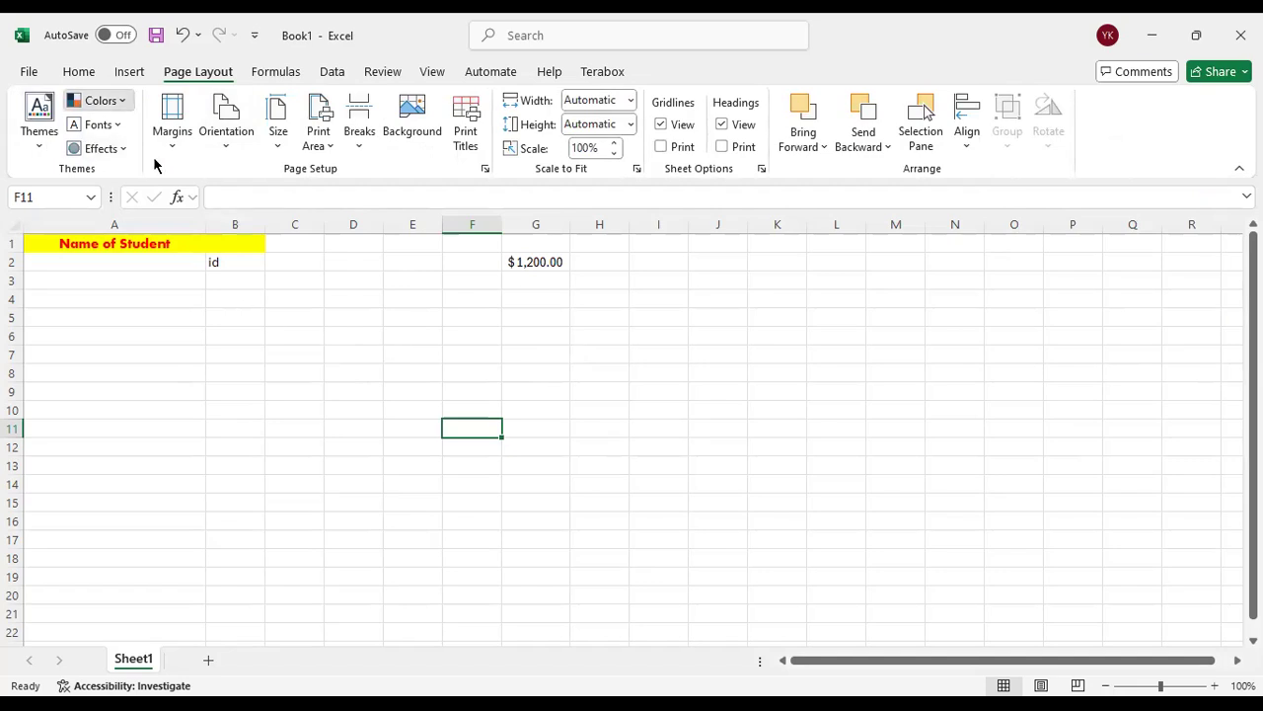
pyautogui.click(99, 100)
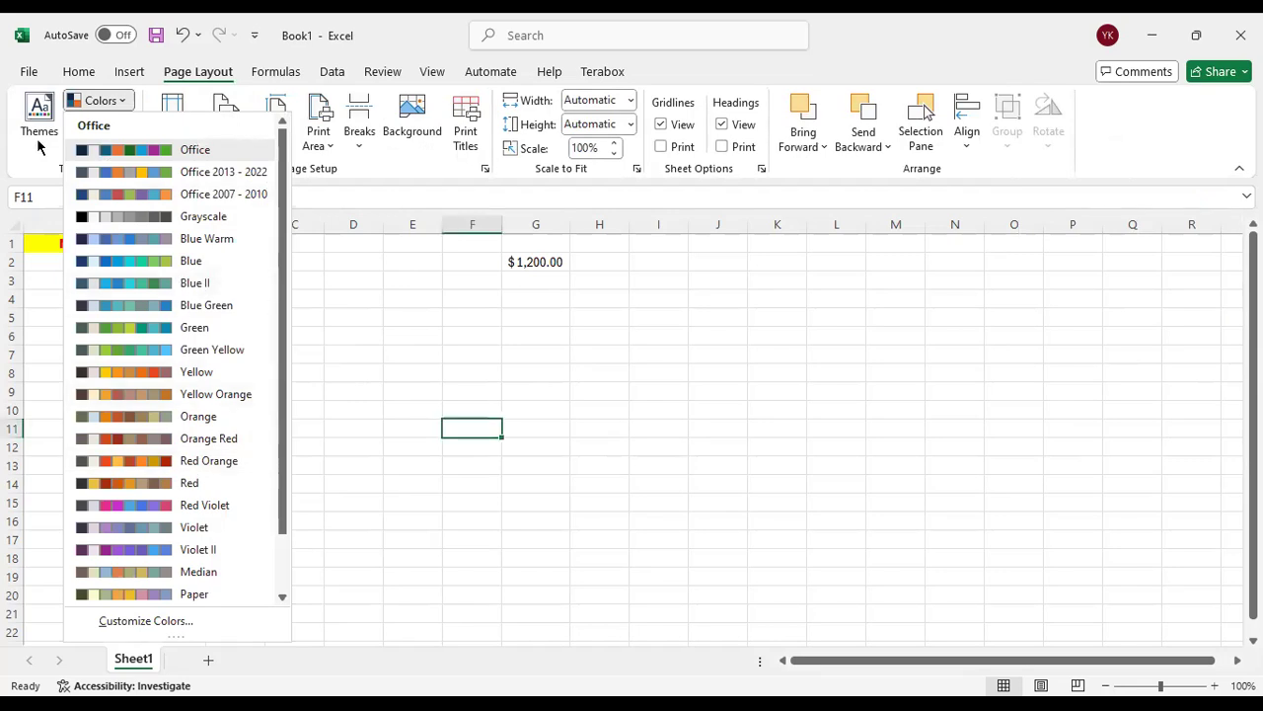
pyautogui.click(39, 138)
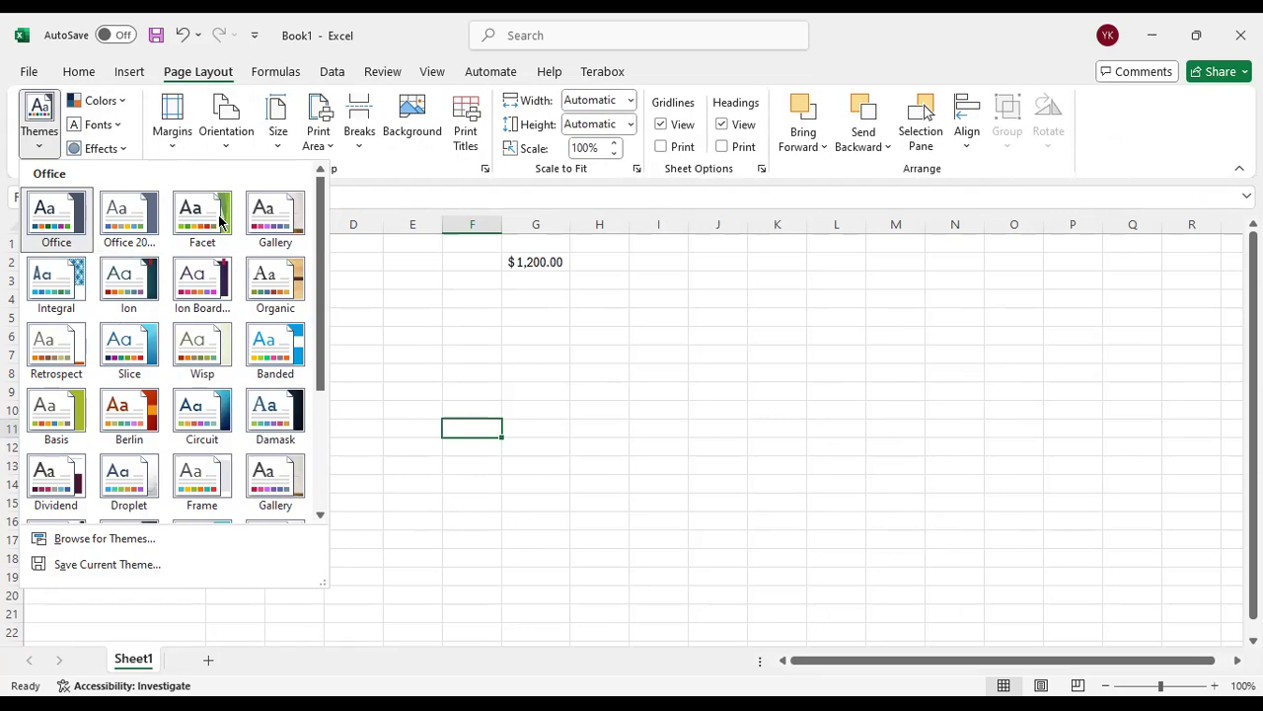
pyautogui.click(172, 124)
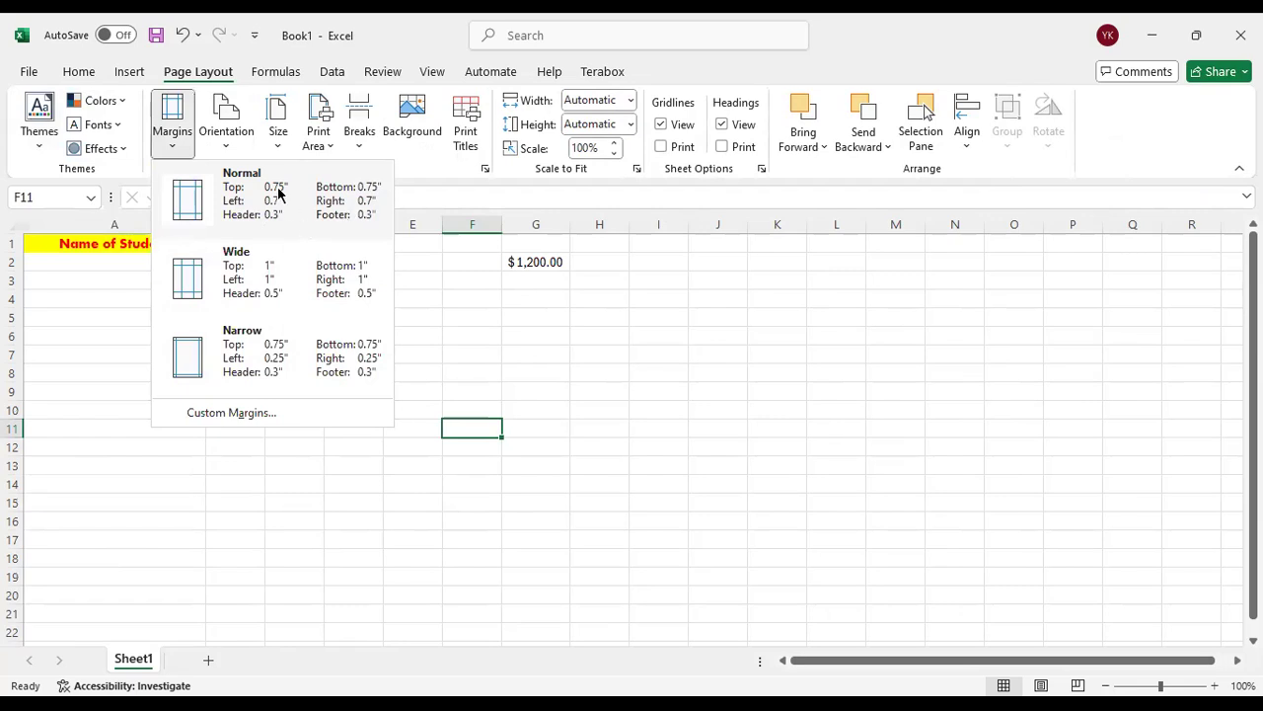
pyautogui.click(224, 144)
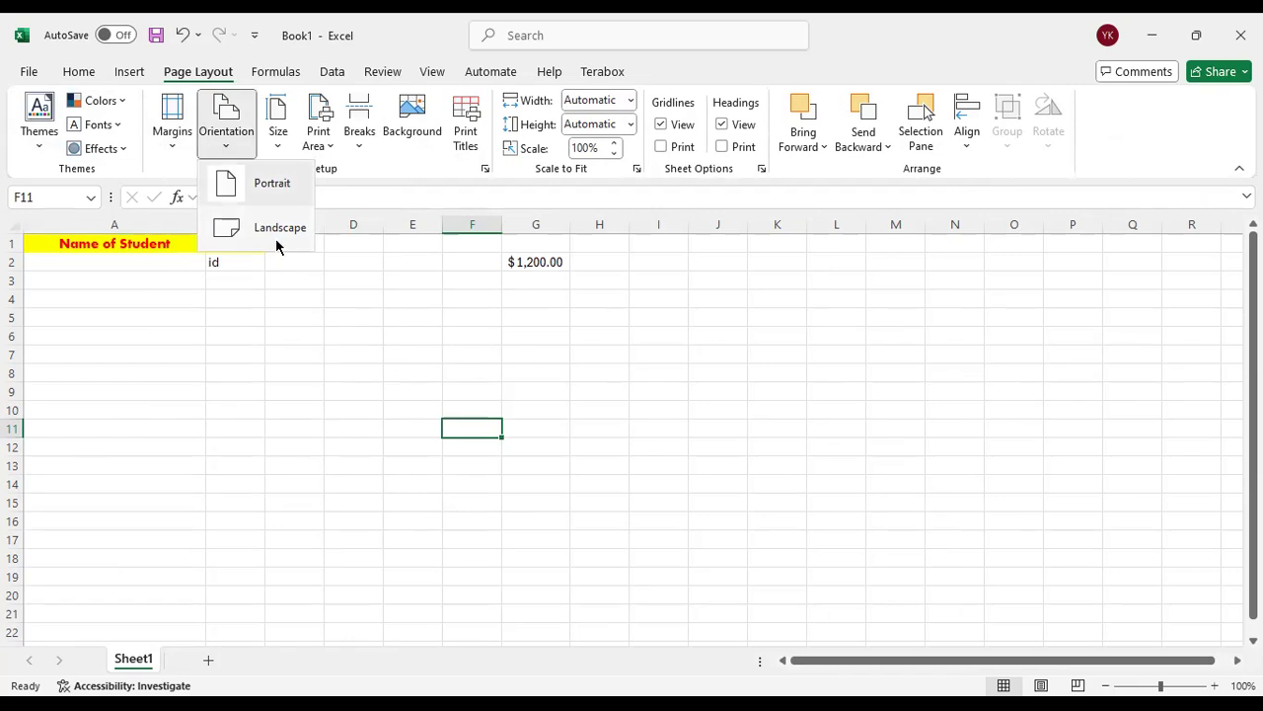
pyautogui.click(283, 138)
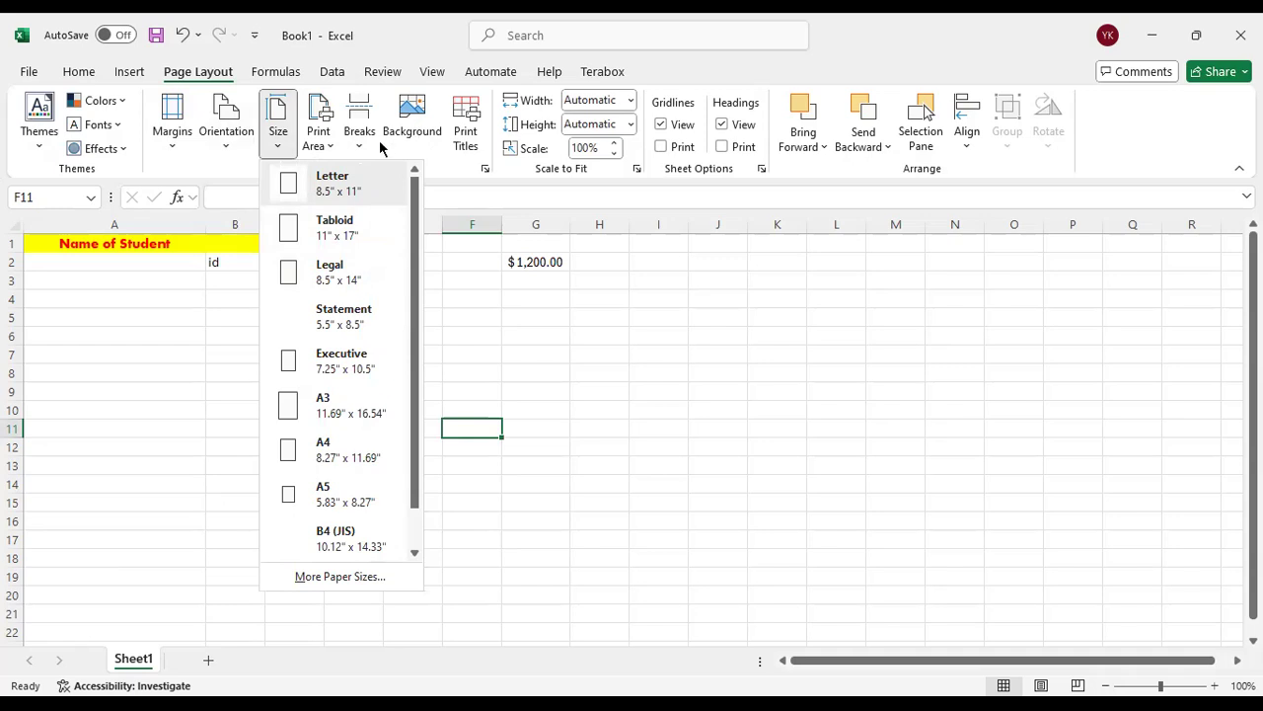
pyautogui.click(364, 288)
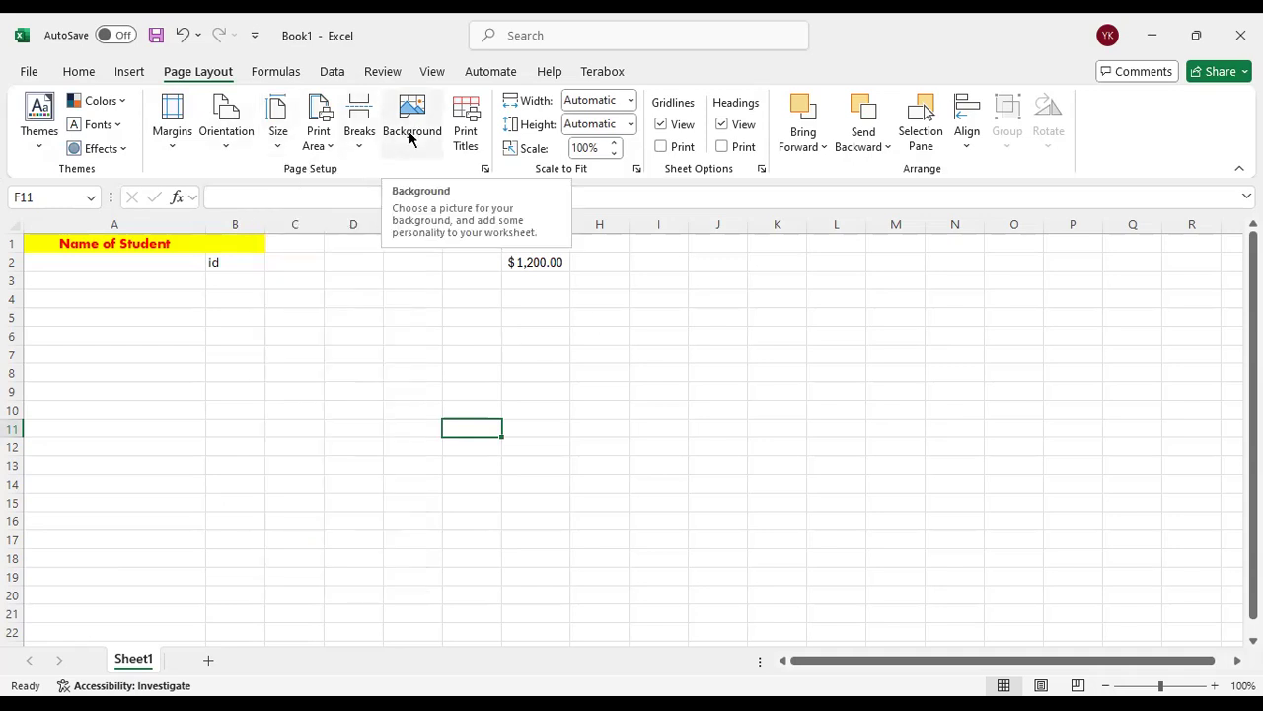
# Hide the sheet's gridlines, select a few cells on the blank background, and show the gridlines again
pyautogui.click(668, 280)
pyautogui.click(661, 125)
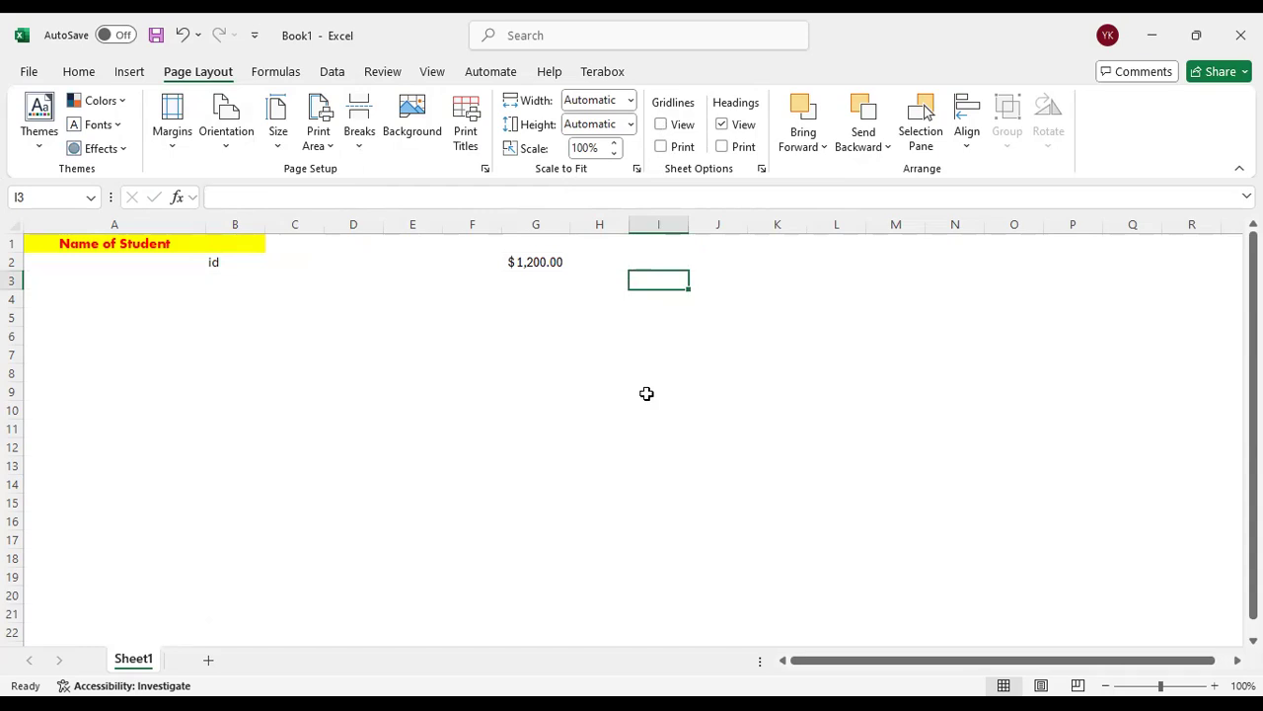
pyautogui.click(506, 351)
pyautogui.click(517, 335)
pyautogui.click(521, 311)
pyautogui.click(606, 319)
pyautogui.click(662, 372)
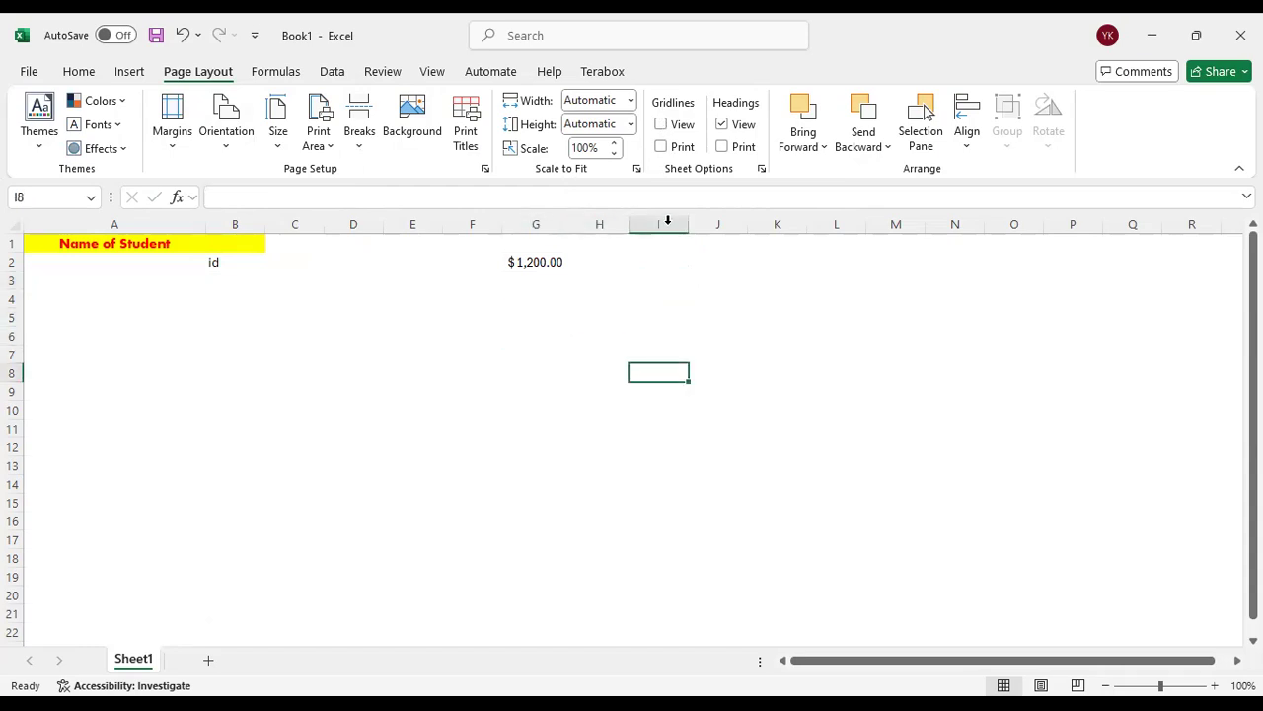
pyautogui.click(660, 125)
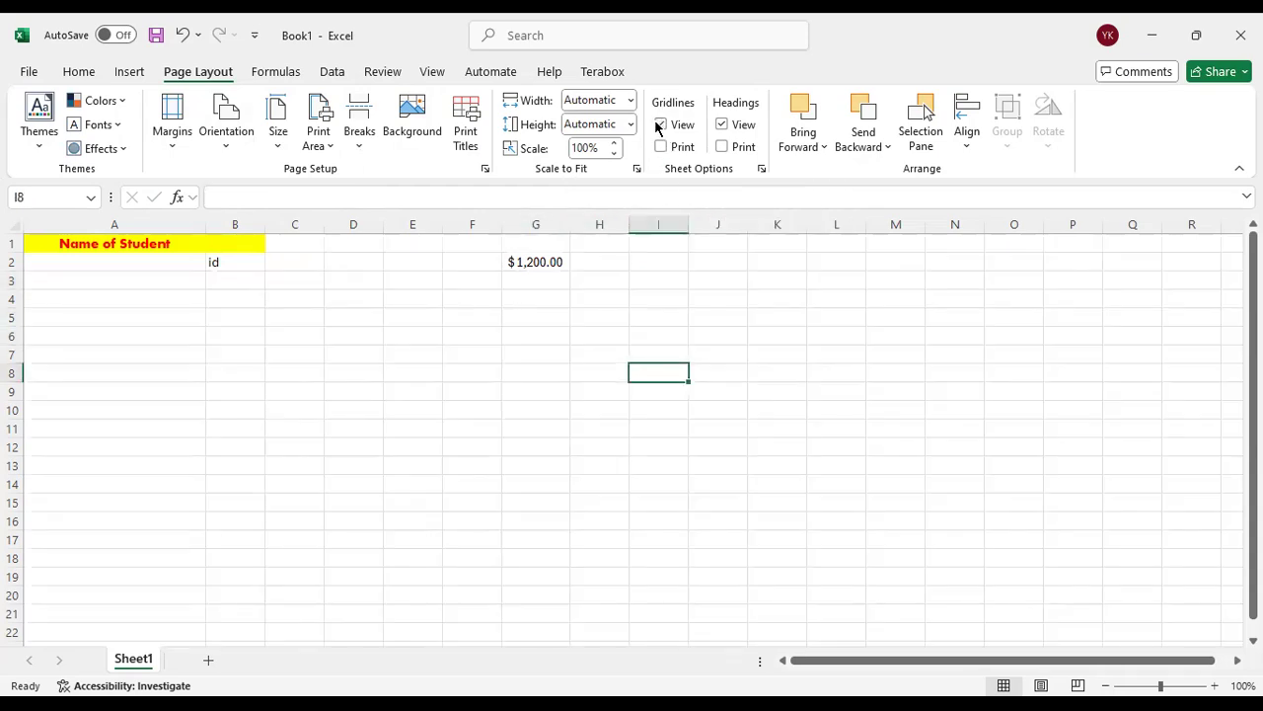
# Select several cells with the gridlines showing, ending on G6, and switch the gridlines off and back on
pyautogui.click(618, 338)
pyautogui.click(485, 345)
pyautogui.click(649, 309)
pyautogui.click(762, 284)
pyautogui.click(764, 358)
pyautogui.click(648, 392)
pyautogui.click(544, 339)
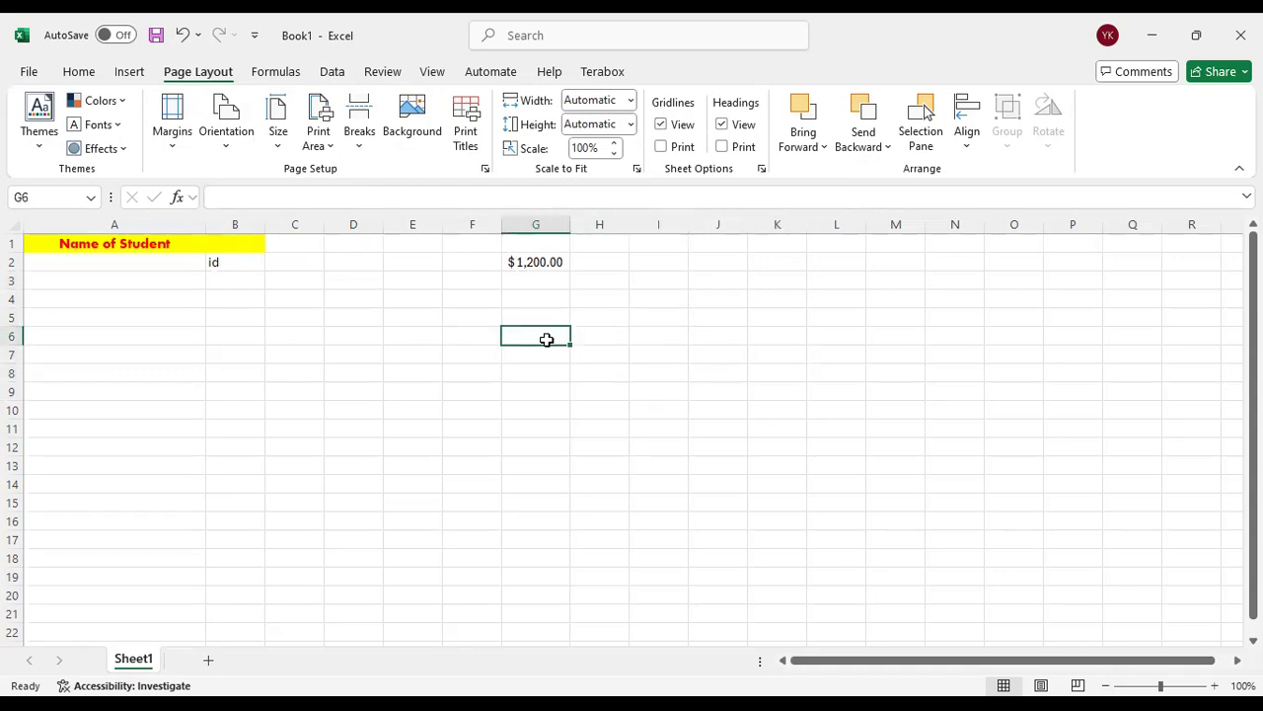
pyautogui.click(660, 126)
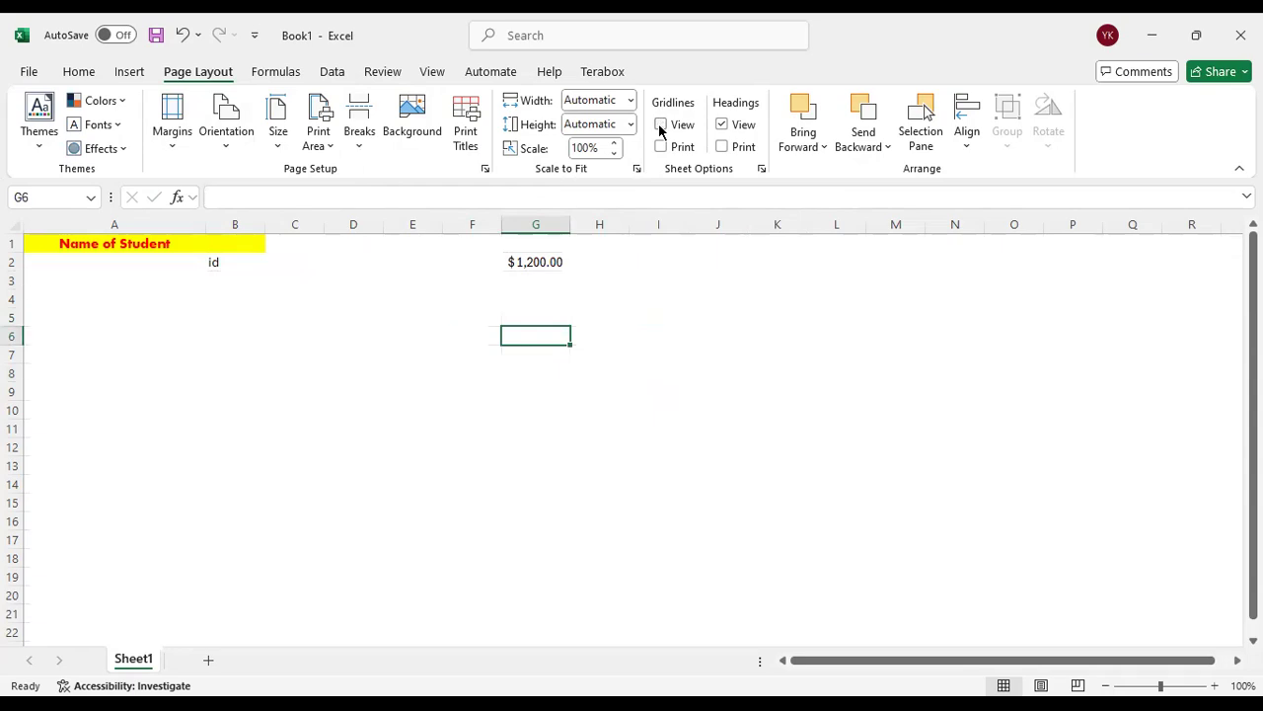
pyautogui.click(660, 125)
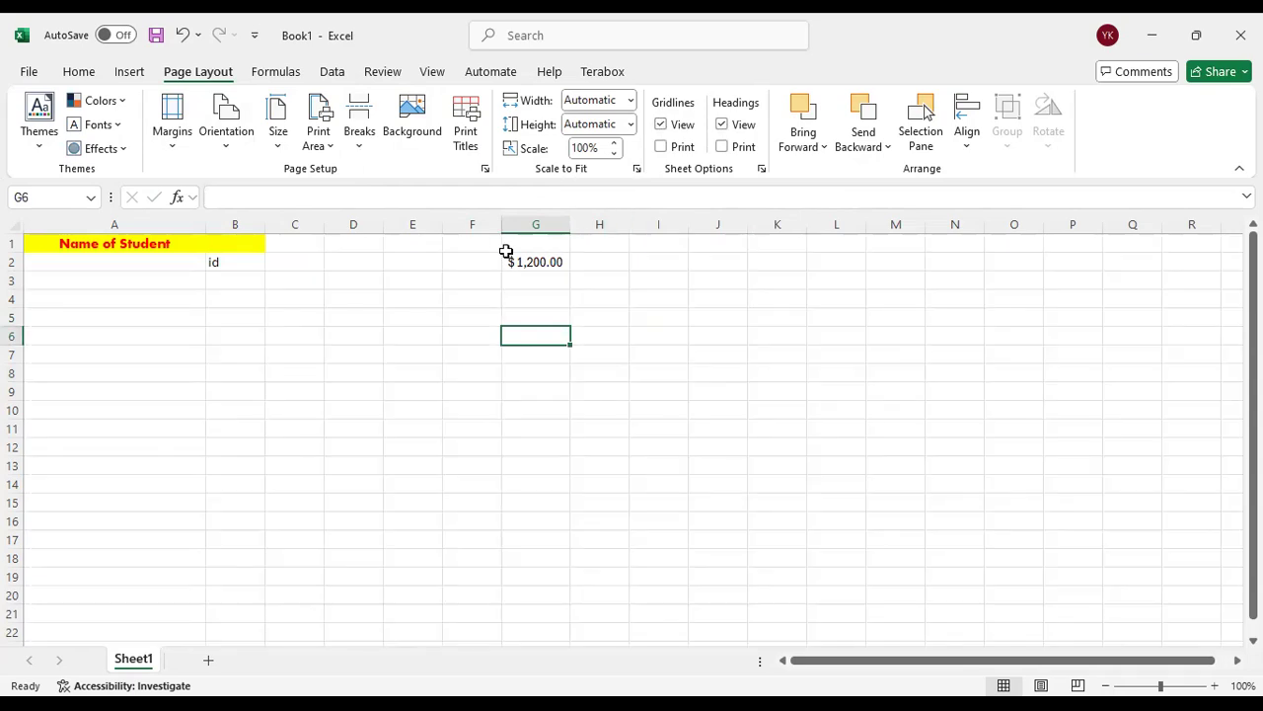
# Hide and restore the row and column headings twice
pyautogui.click(721, 126)
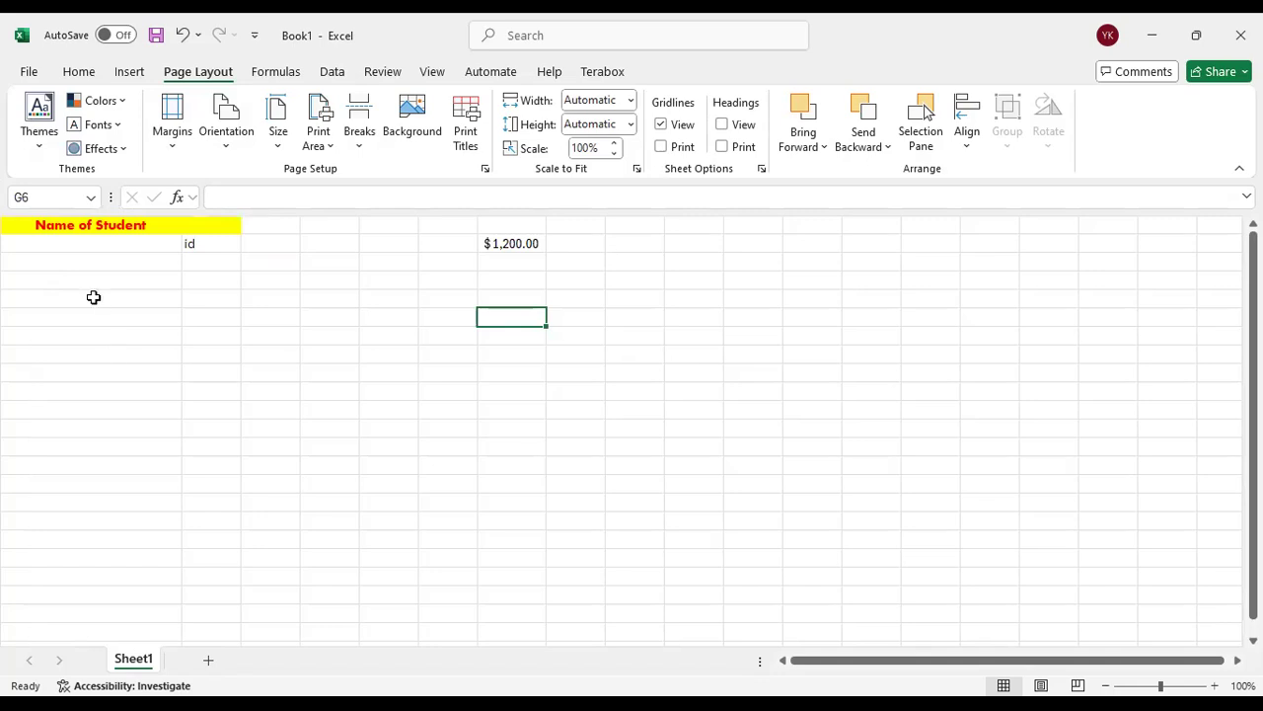
pyautogui.click(721, 125)
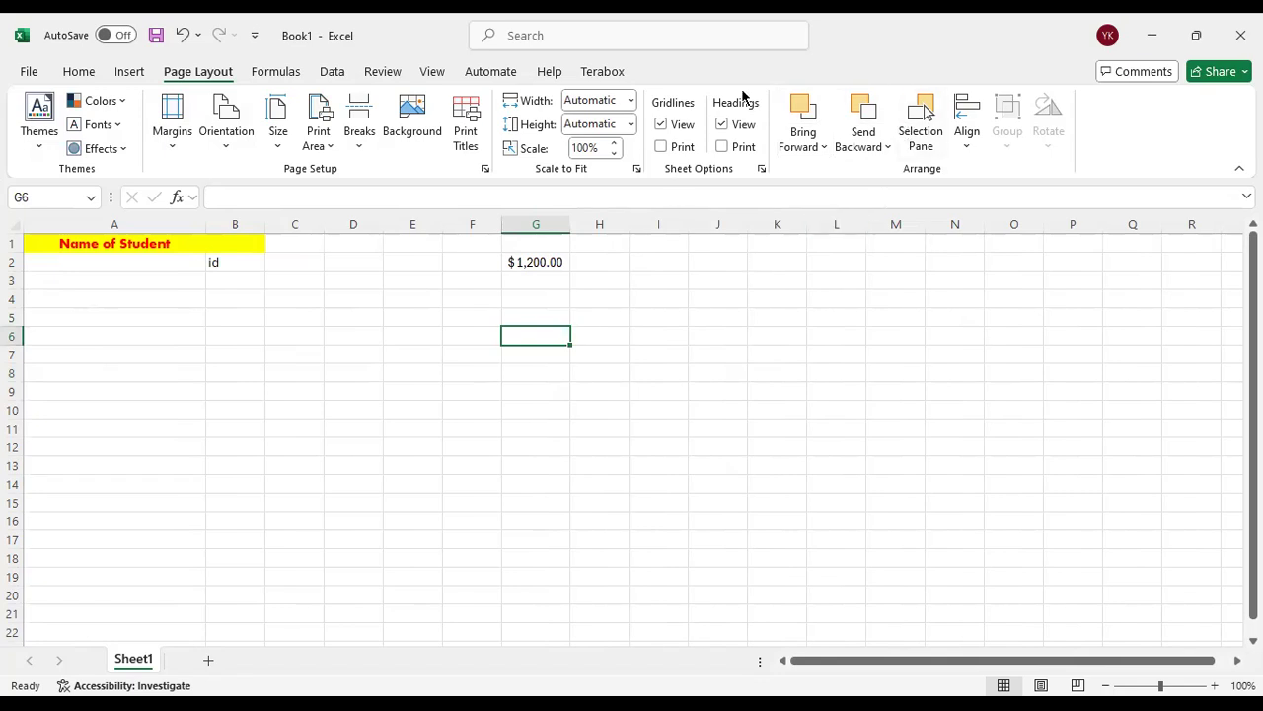
pyautogui.click(723, 125)
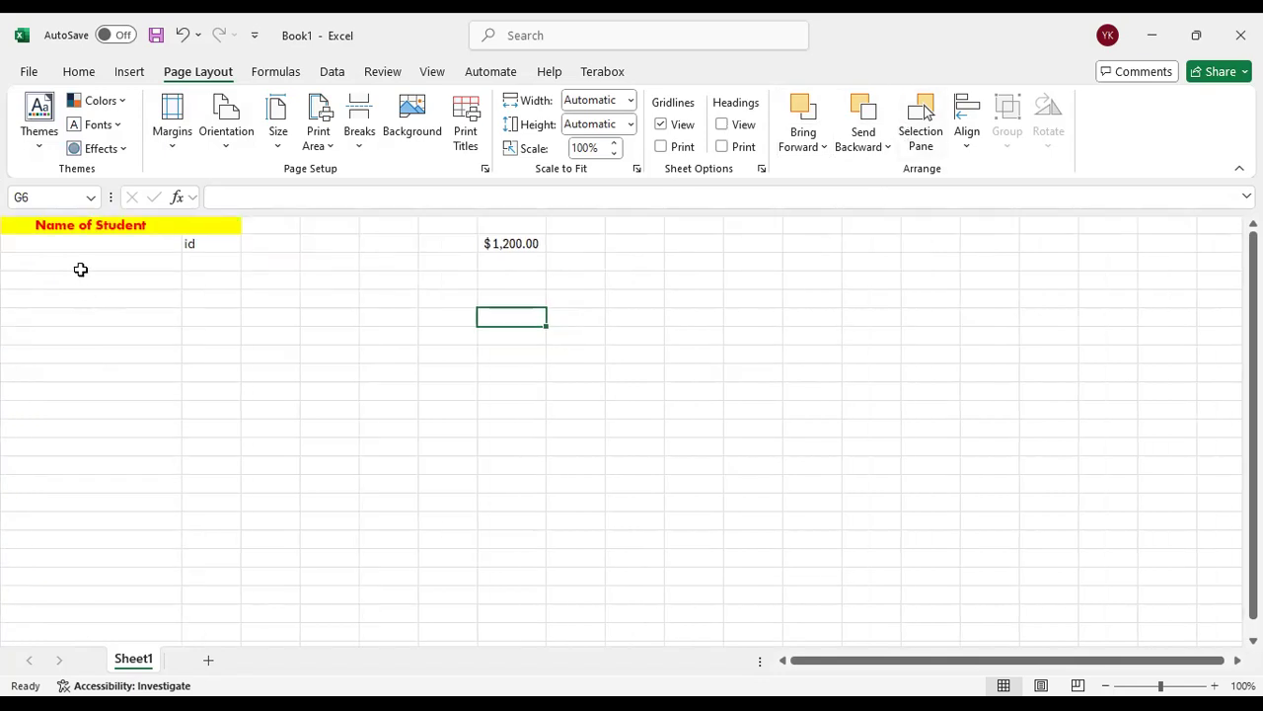
pyautogui.click(722, 126)
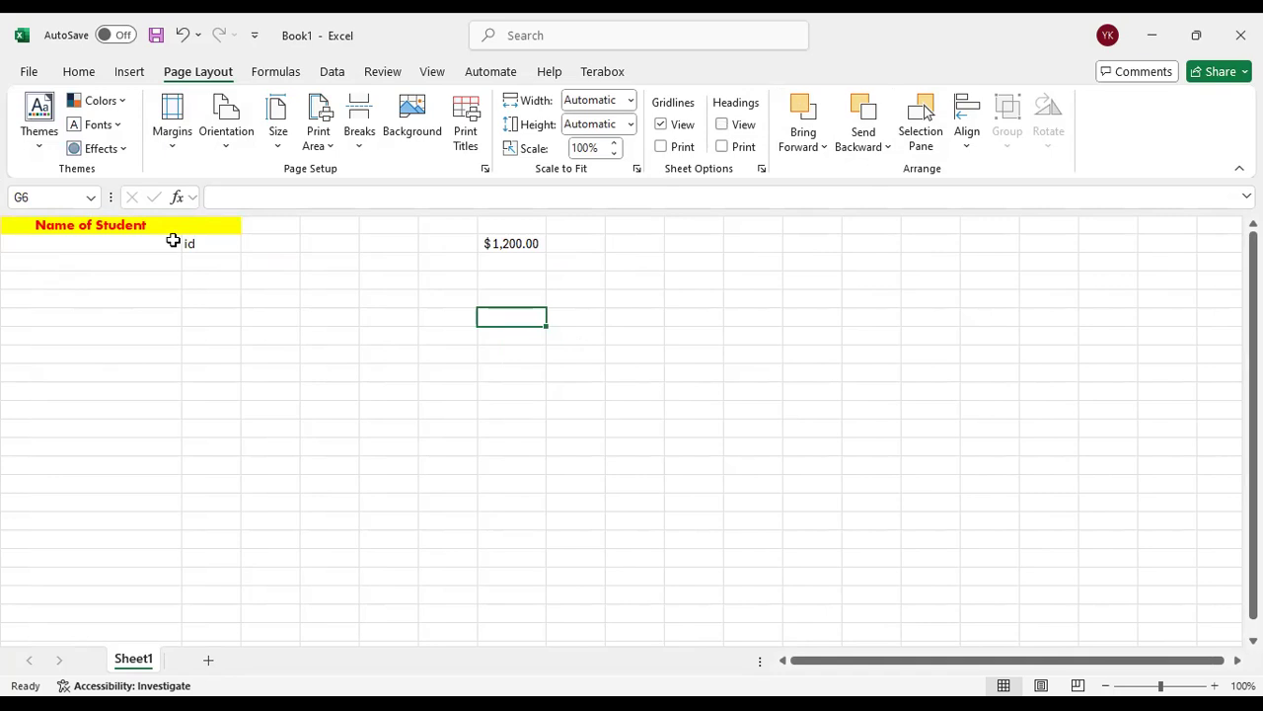
# Look over the formula, data and review commands
pyautogui.click(276, 72)
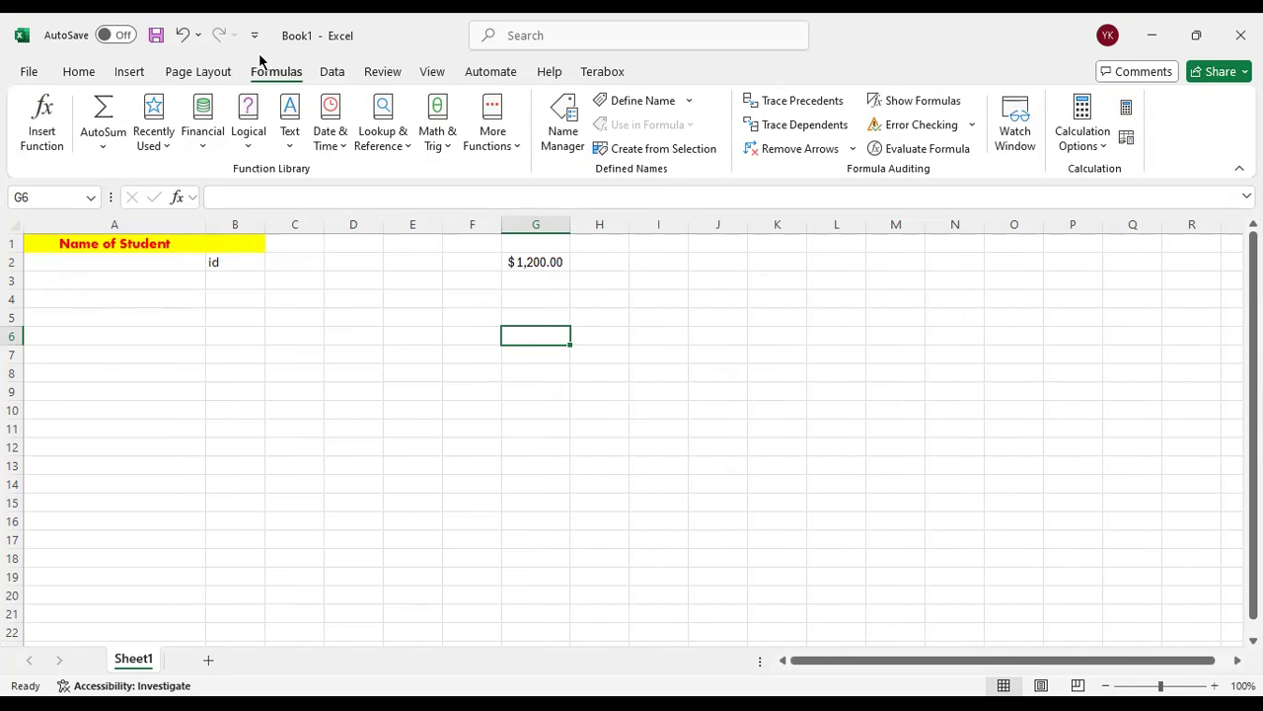
pyautogui.click(328, 72)
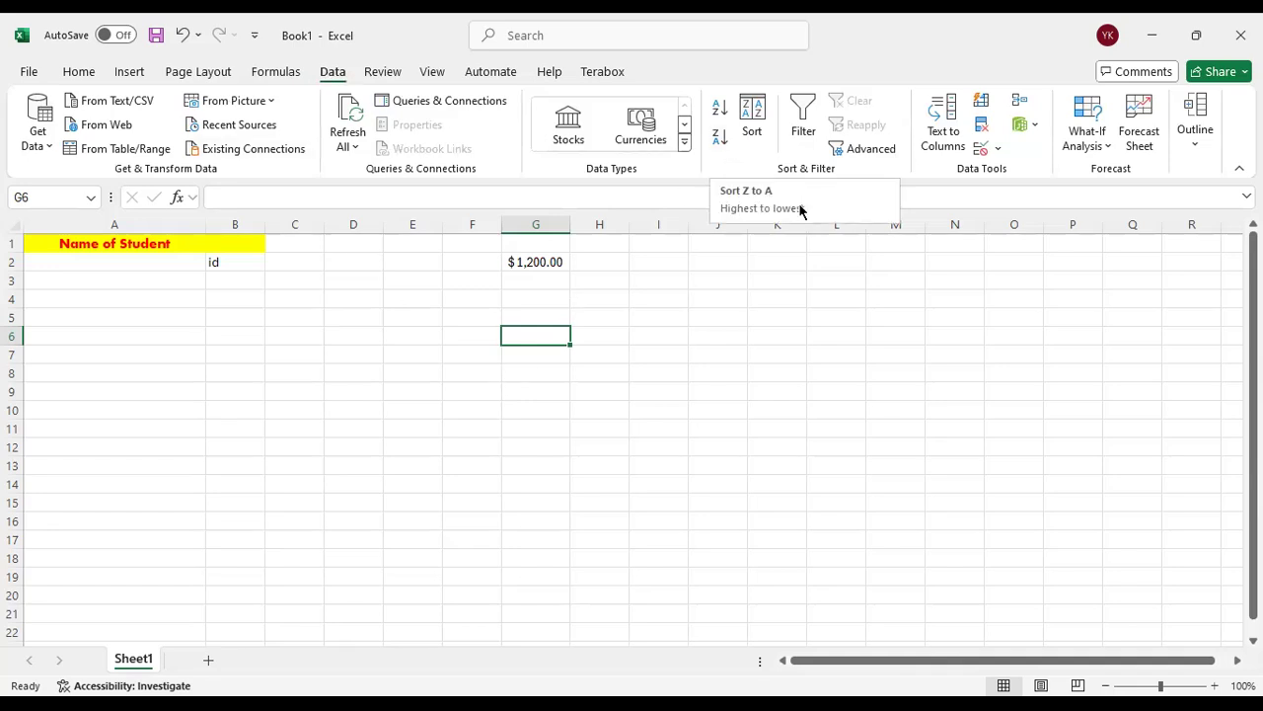
pyautogui.click(393, 70)
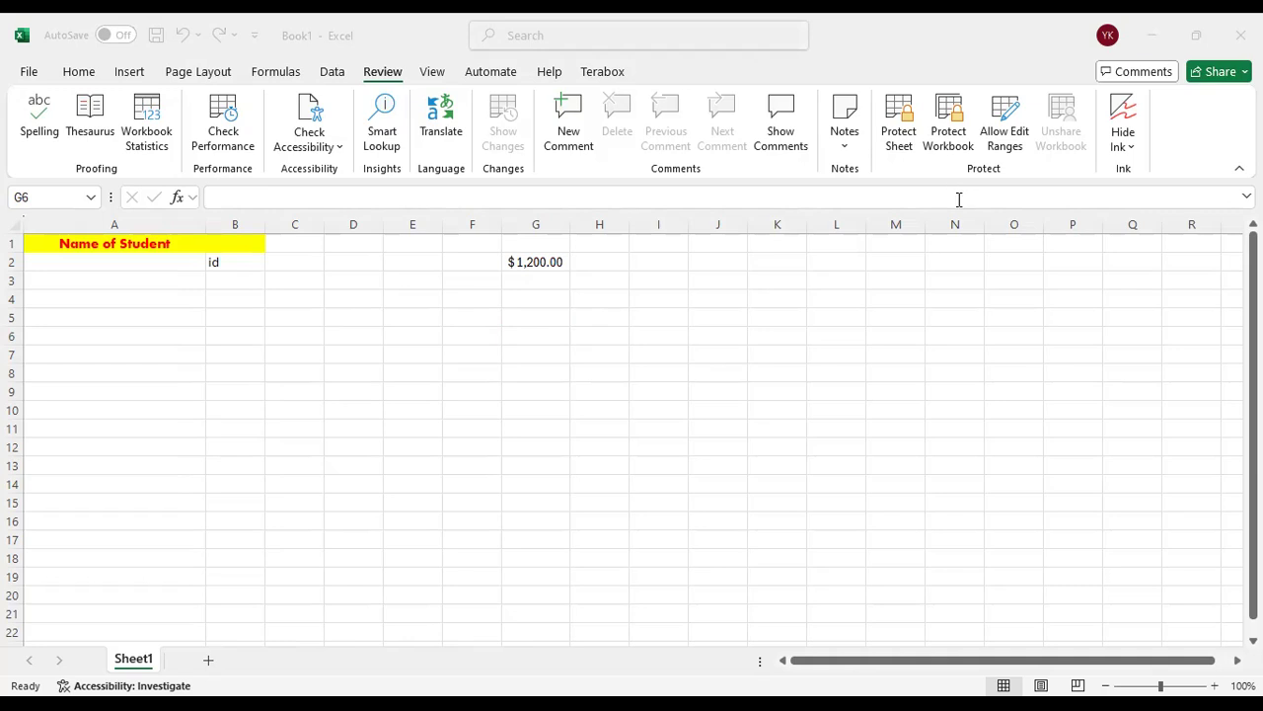
# View the sheet in Page Break Preview twice, returning to Normal view each time
pyautogui.click(434, 73)
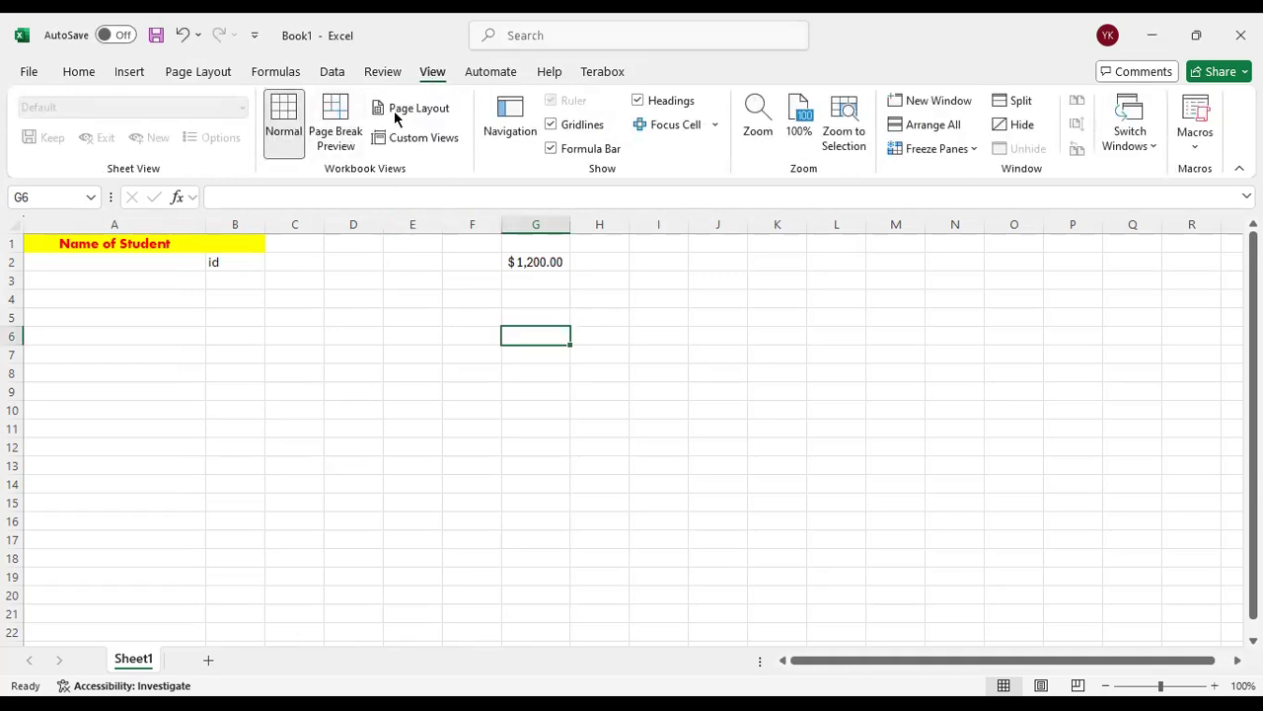
pyautogui.click(338, 132)
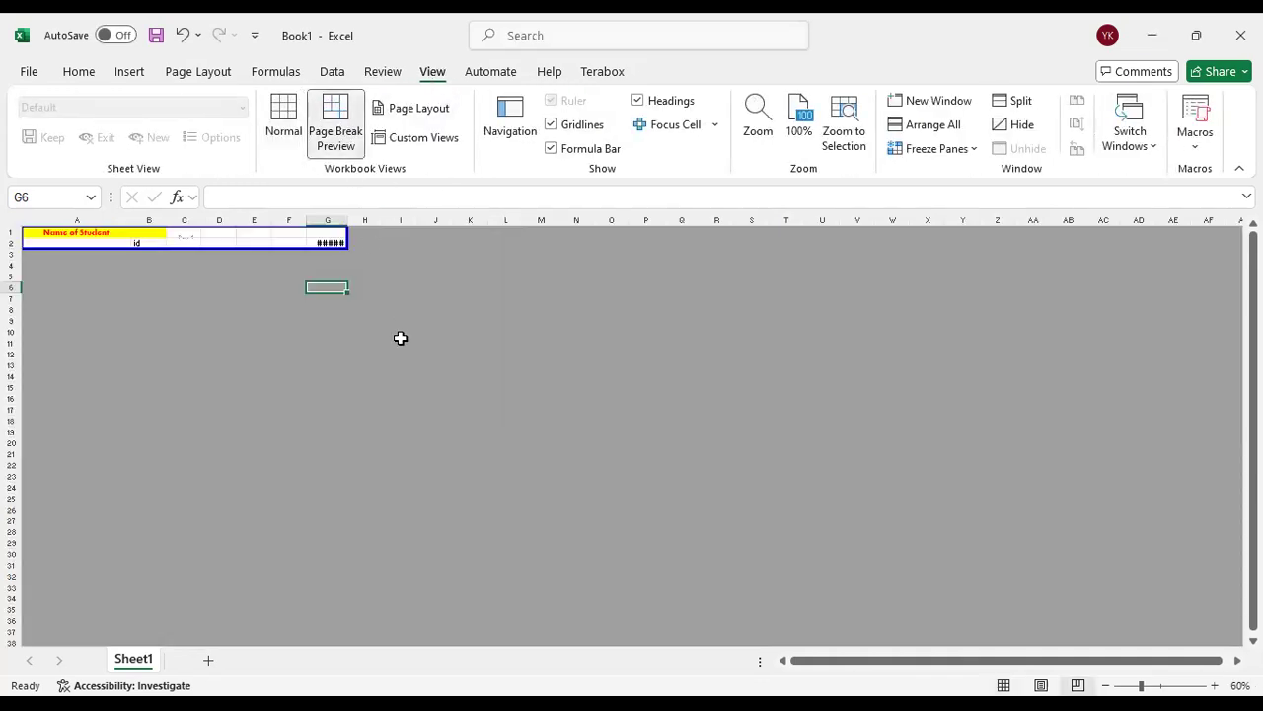
pyautogui.click(285, 130)
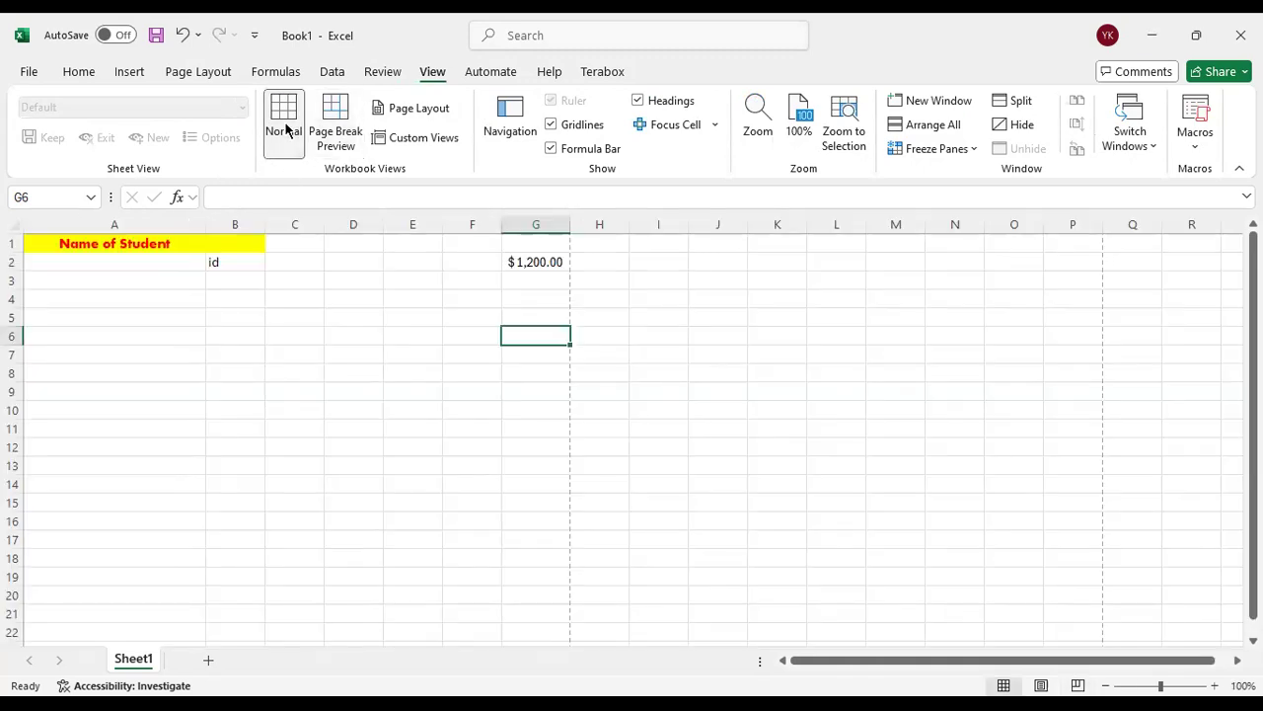
pyautogui.click(335, 123)
pyautogui.click(390, 321)
pyautogui.click(456, 276)
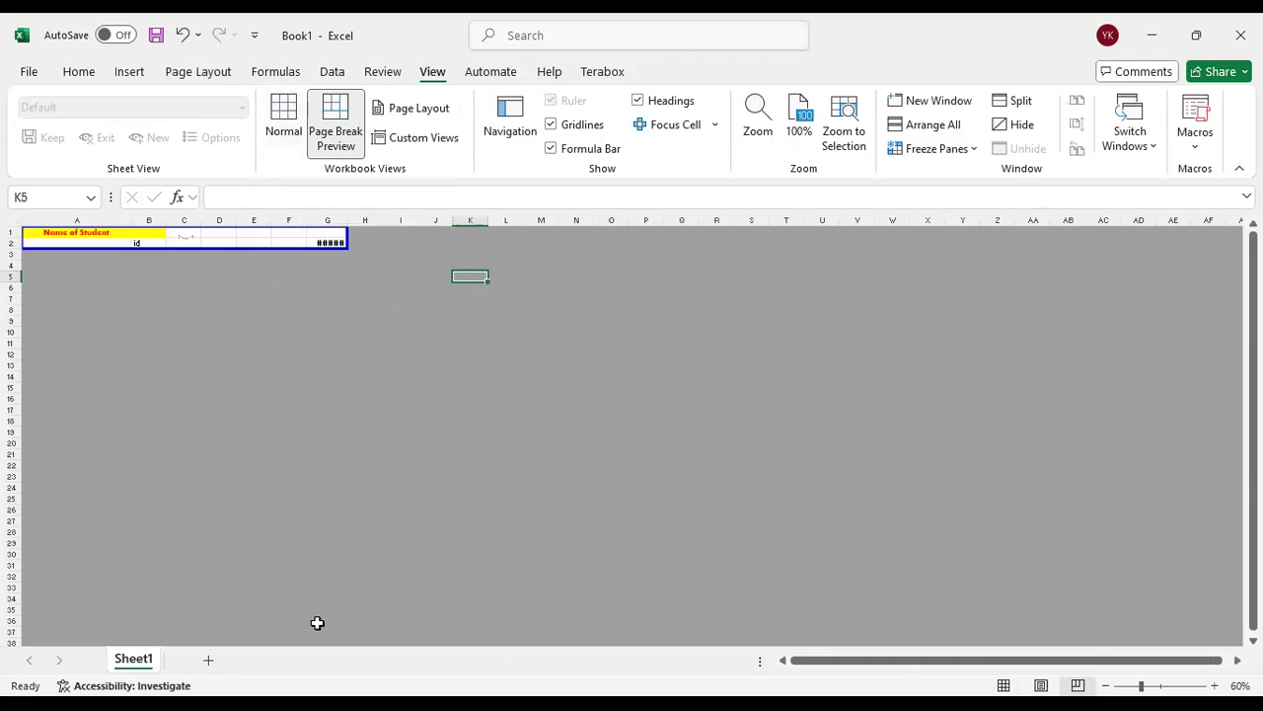
pyautogui.click(283, 129)
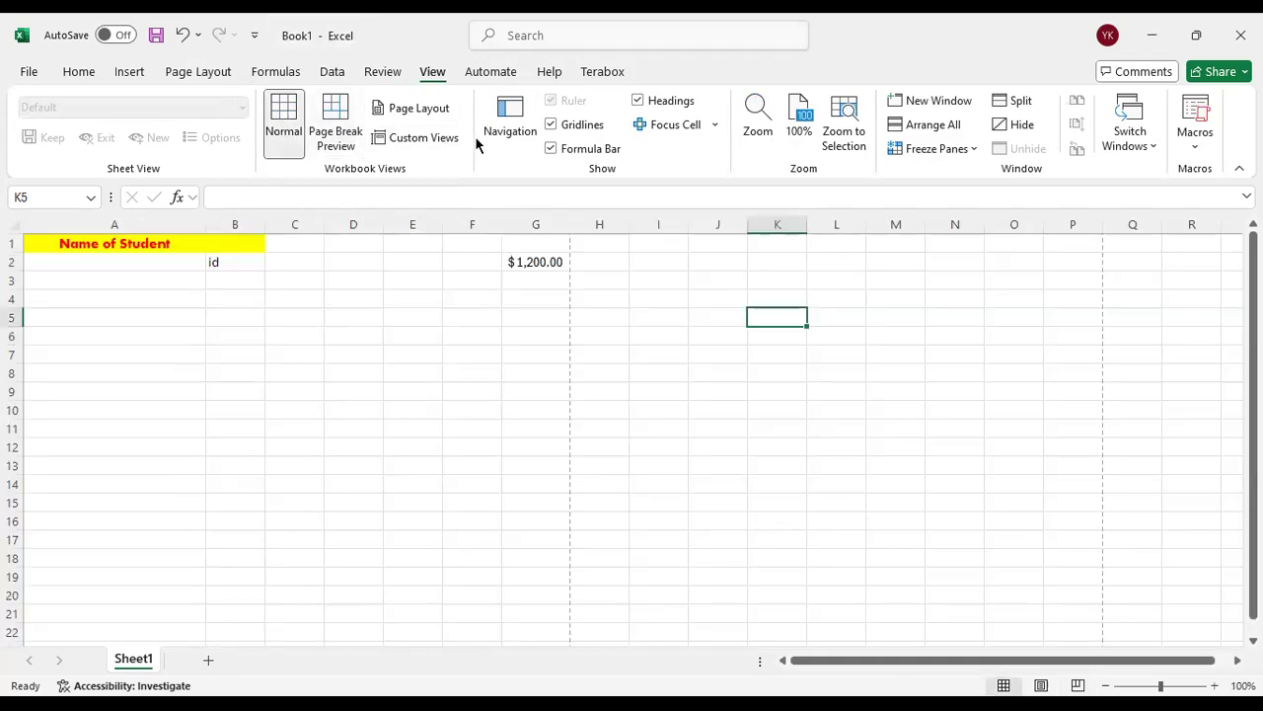
# View the sheet in Page Layout view, check Custom Views, return to Normal view and select cell I5
pyautogui.click(440, 110)
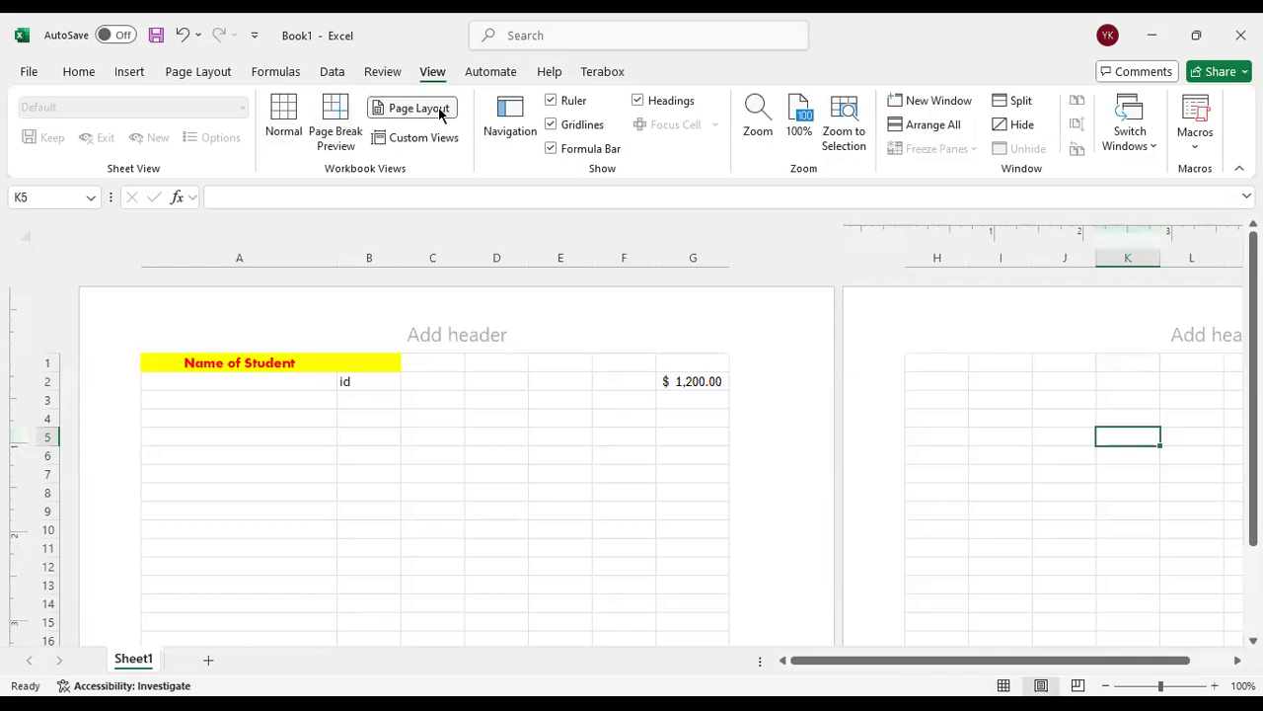
pyautogui.click(437, 136)
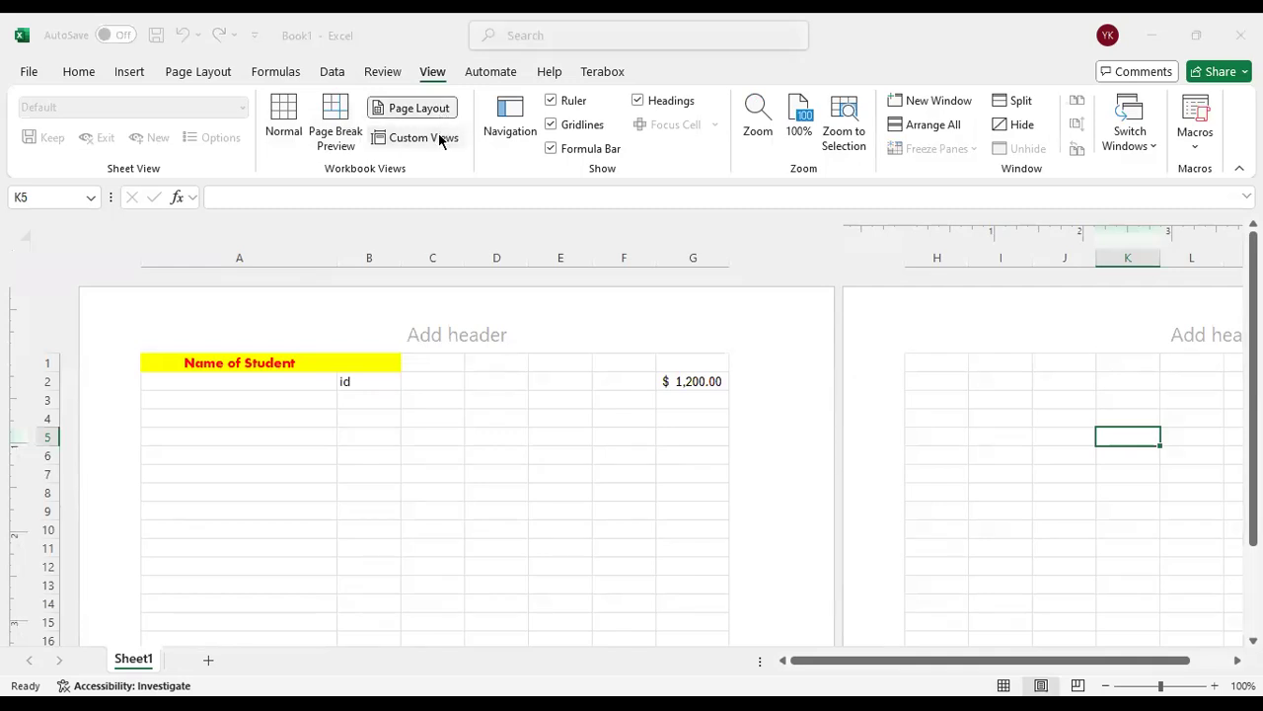
pyautogui.click(934, 180)
pyautogui.scroll(-2, 917, 637)
pyautogui.scroll(2, 917, 638)
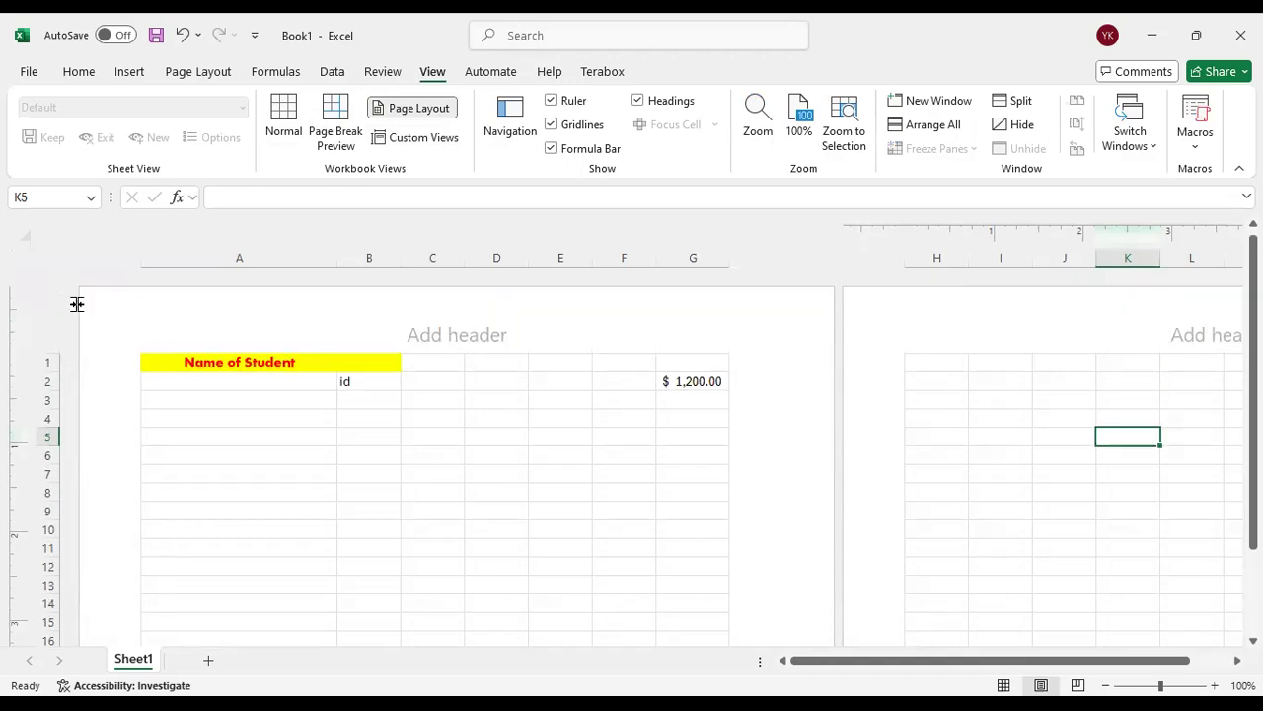
pyautogui.click(186, 36)
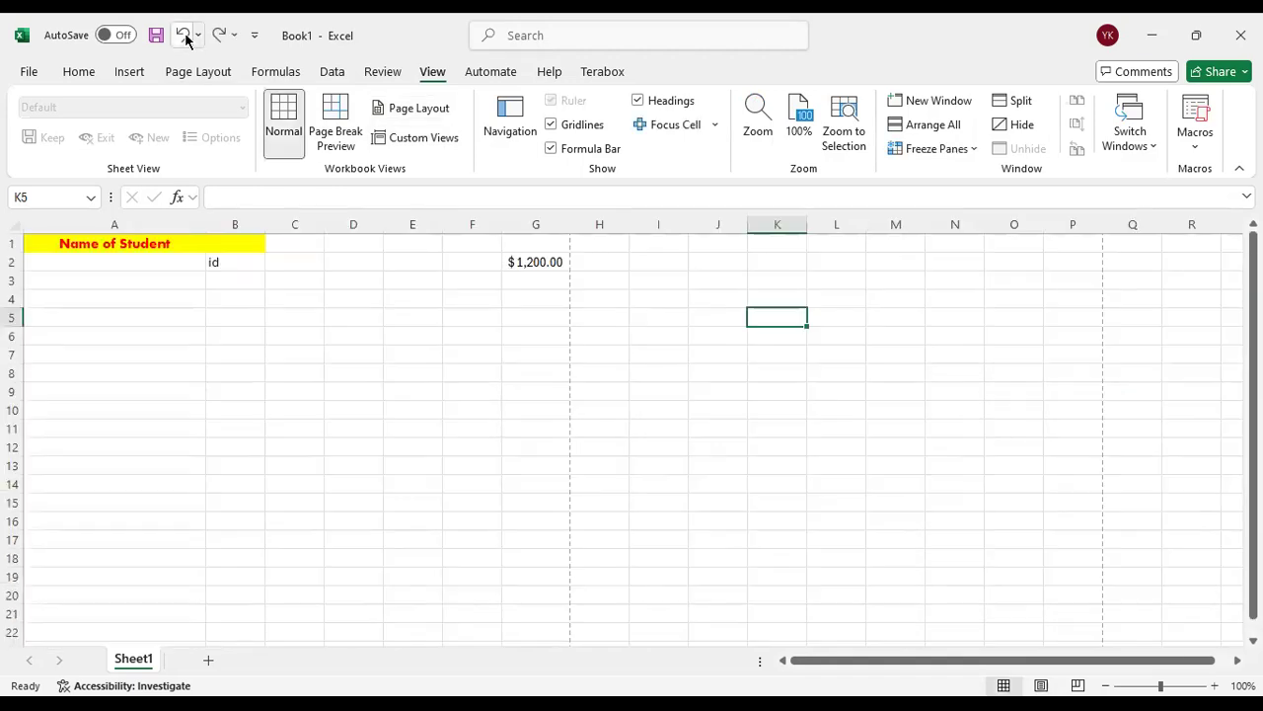
pyautogui.click(634, 313)
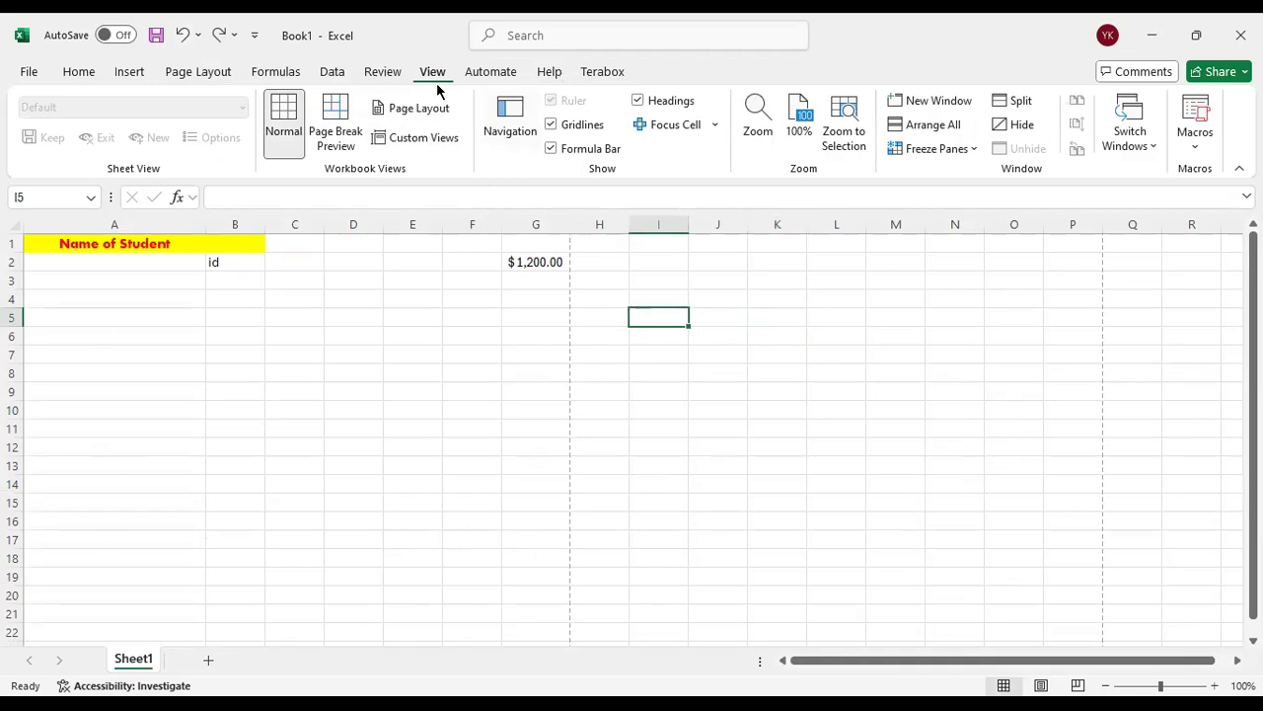
# Open the Navigation pane, look over the automation and help commands, return to the Home commands and close the pane
pyautogui.click(526, 124)
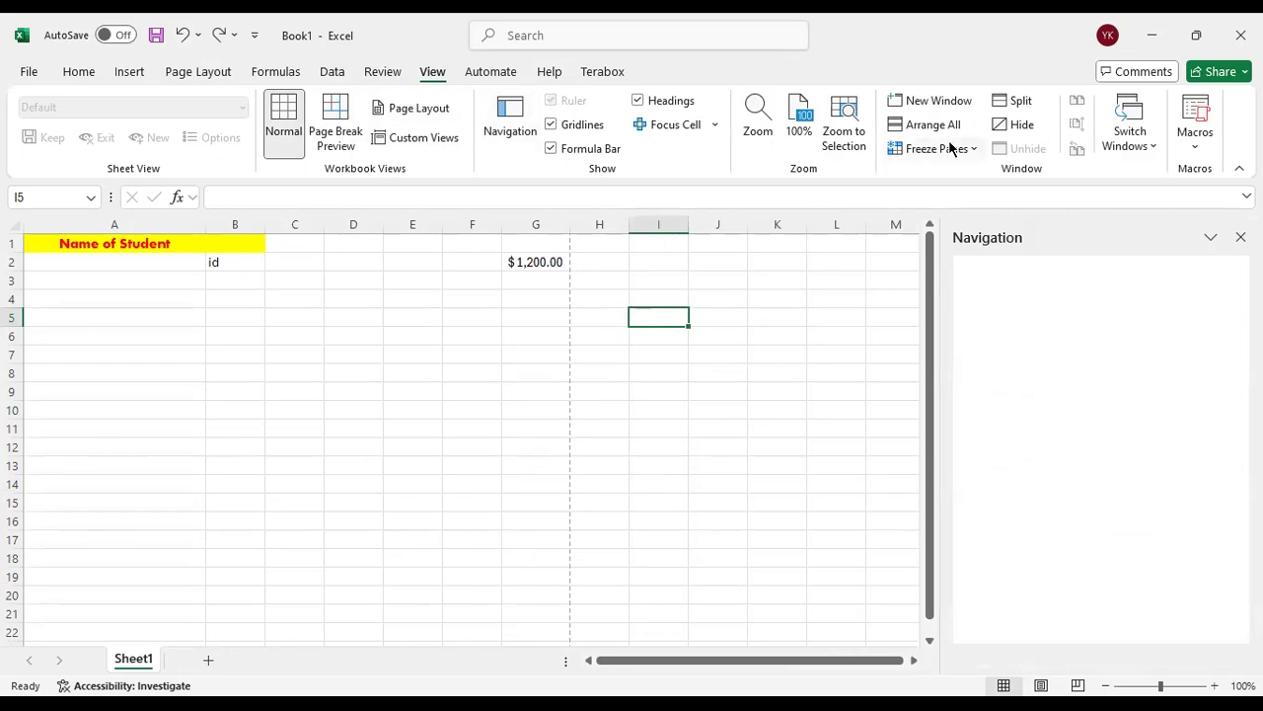
pyautogui.click(488, 73)
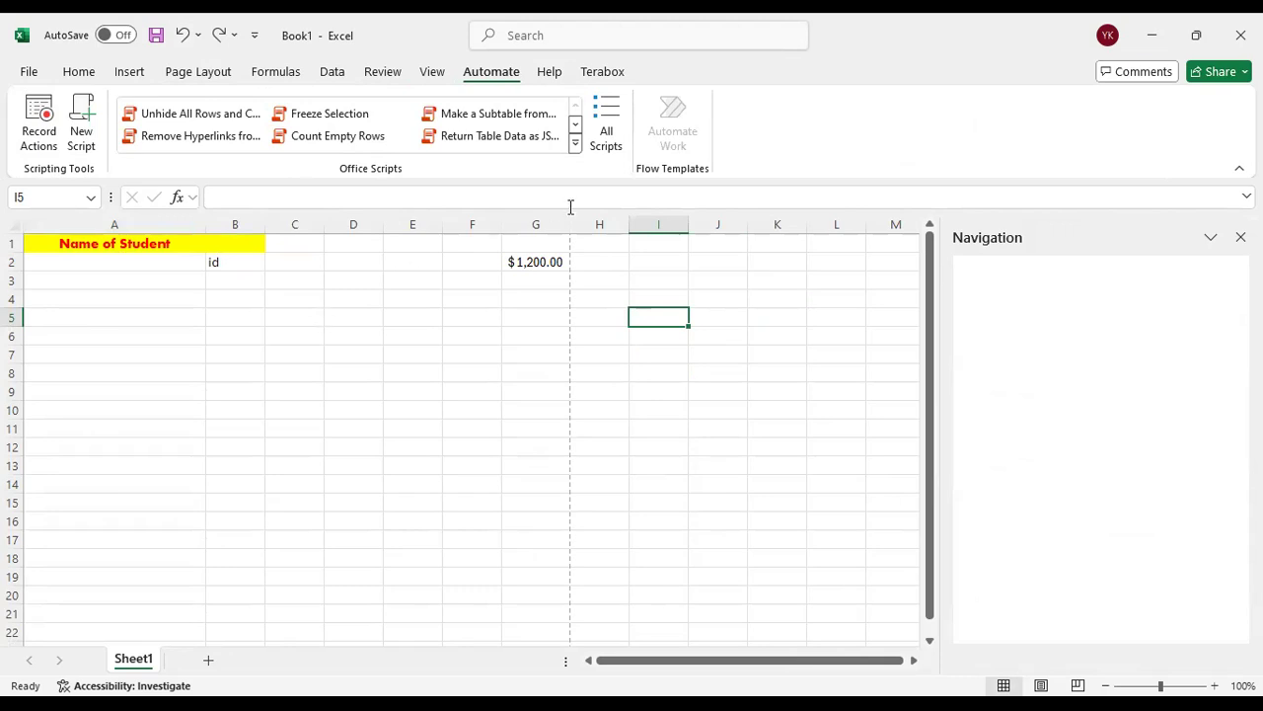
pyautogui.click(546, 75)
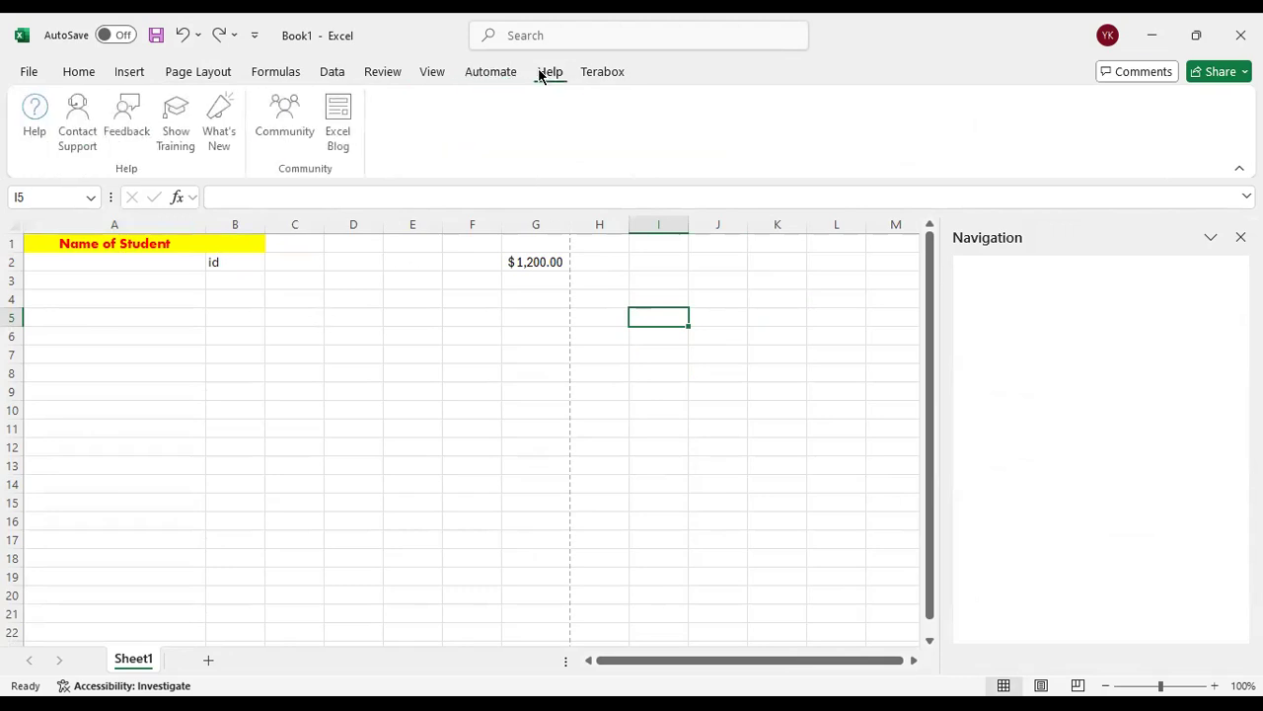
pyautogui.click(83, 72)
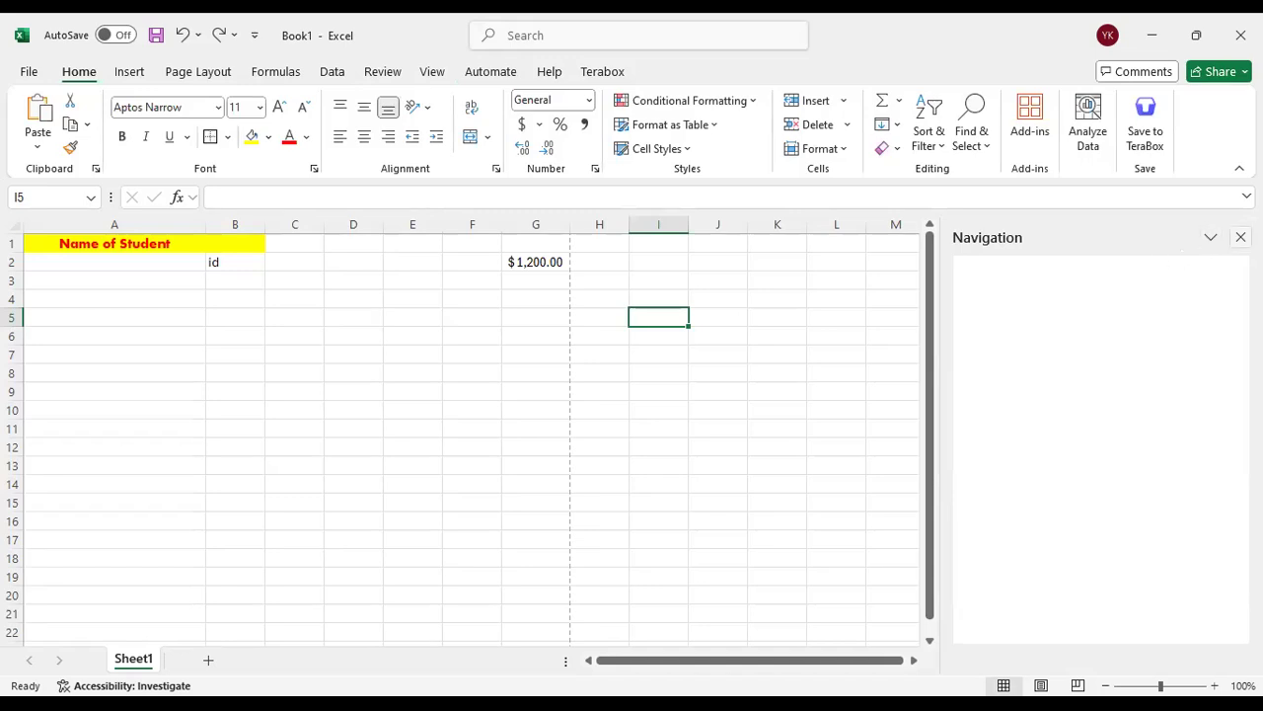
pyautogui.click(1240, 237)
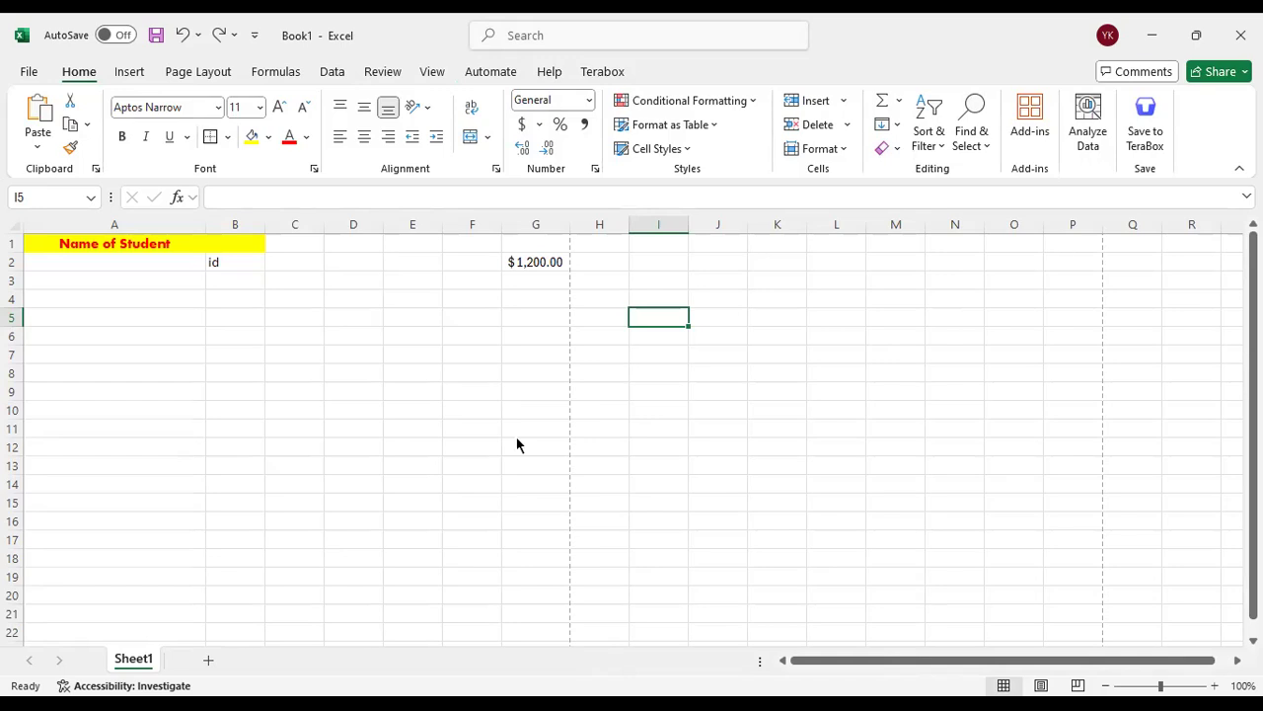
# Clear the contents of cells A1, B2 and G2, keeping the yellow fill in row 1
pyautogui.hotkey('ctrl', 'n')
pyautogui.click(121, 243)
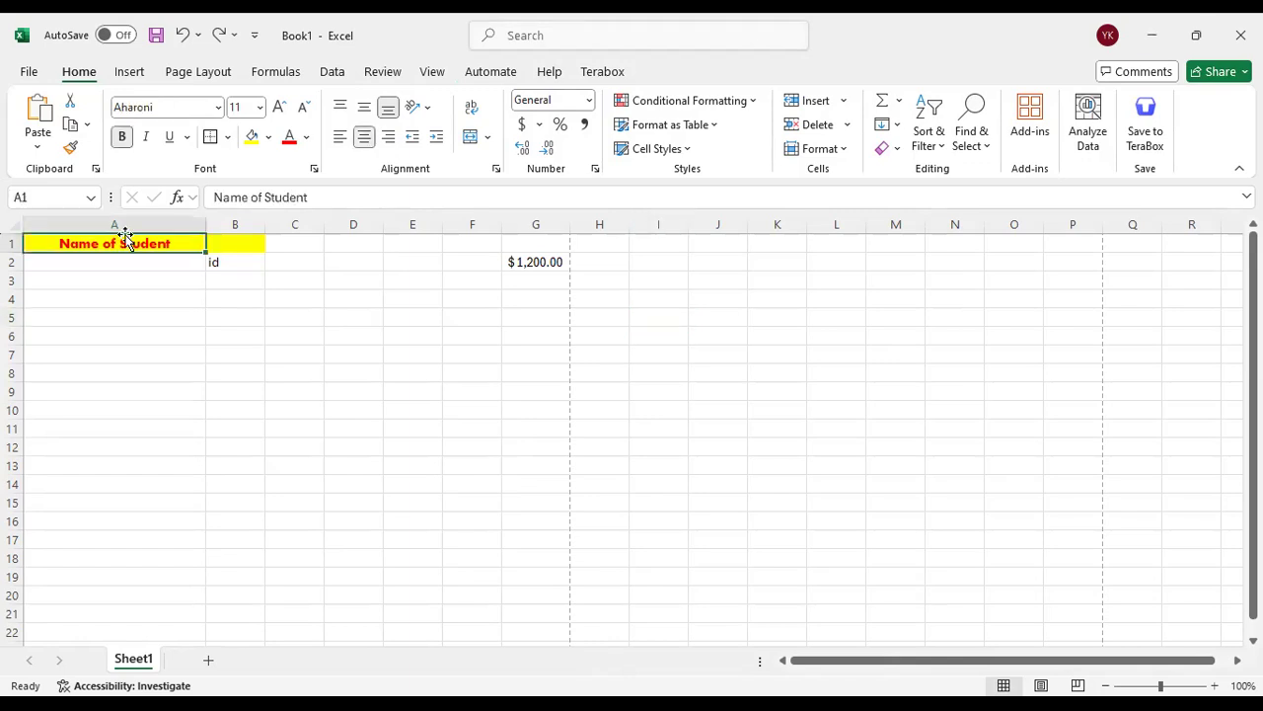
pyautogui.press('BackSpace')
pyautogui.click(195, 317)
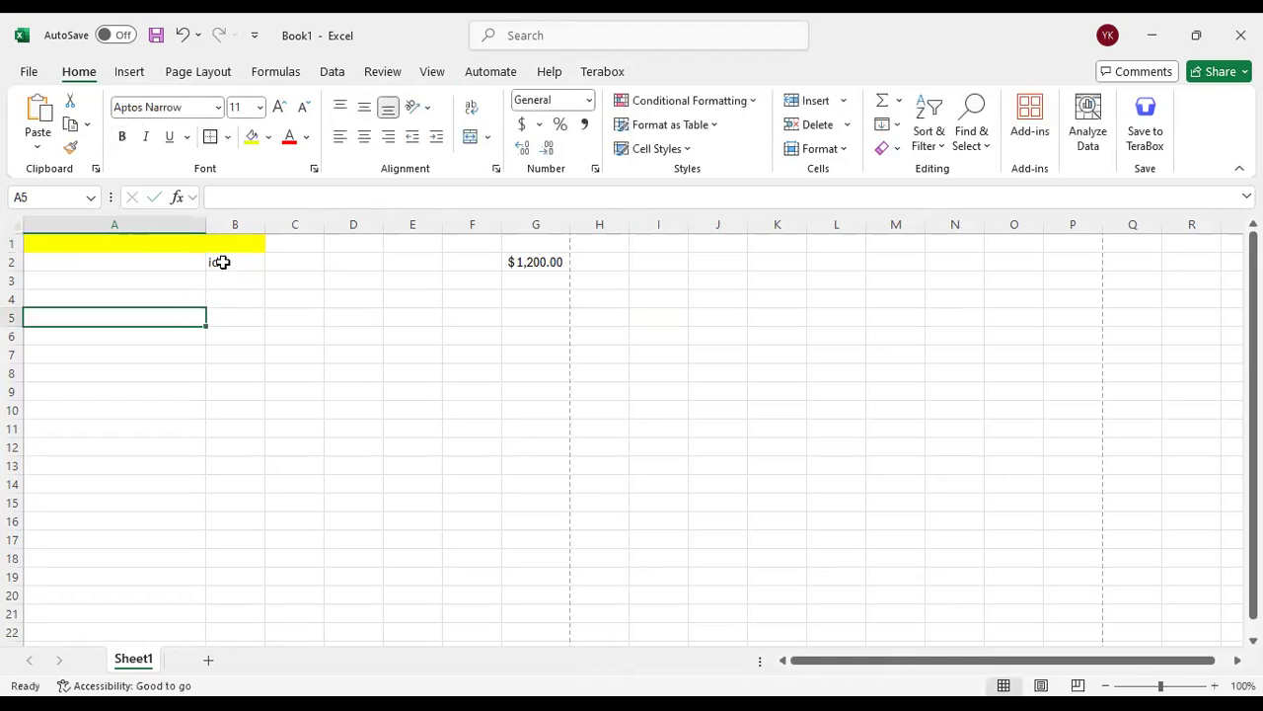
pyautogui.click(219, 260)
pyautogui.press('BackSpace')
pyautogui.click(551, 260)
pyautogui.press('BackSpace')
# Enter the heading "Student name" in cell A1
pyautogui.click(160, 243)
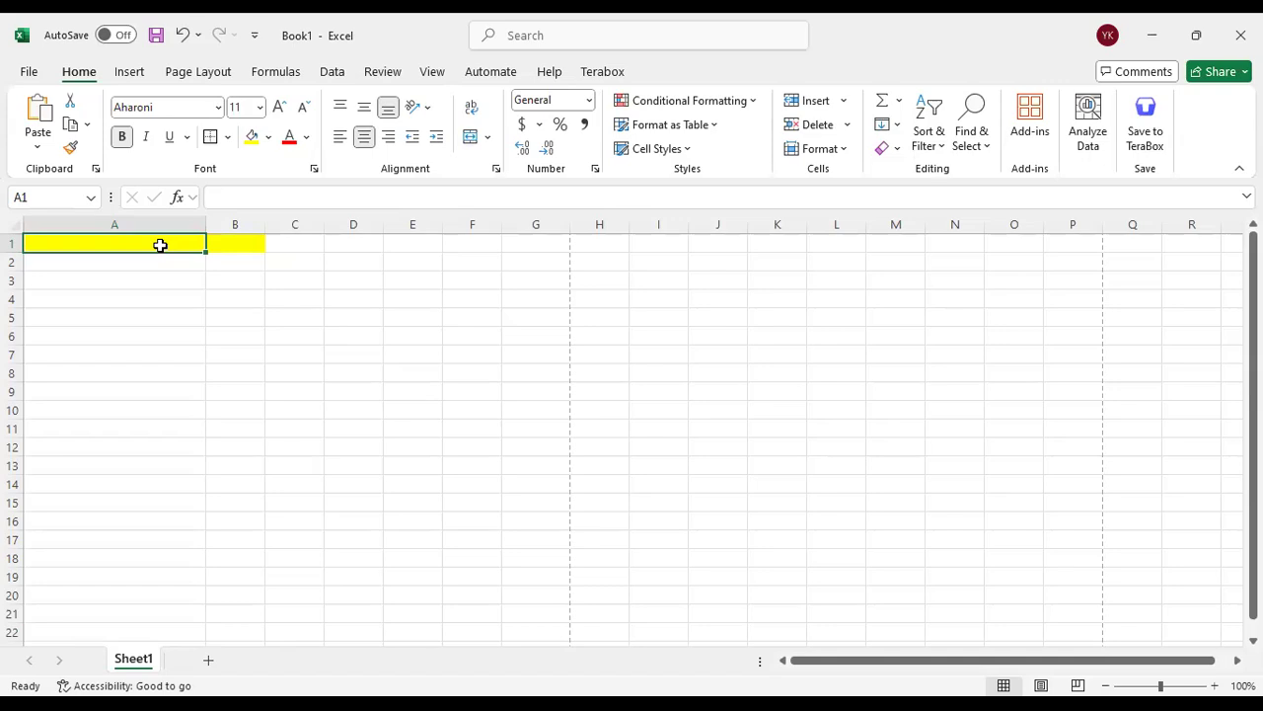
pyautogui.write('Stu')
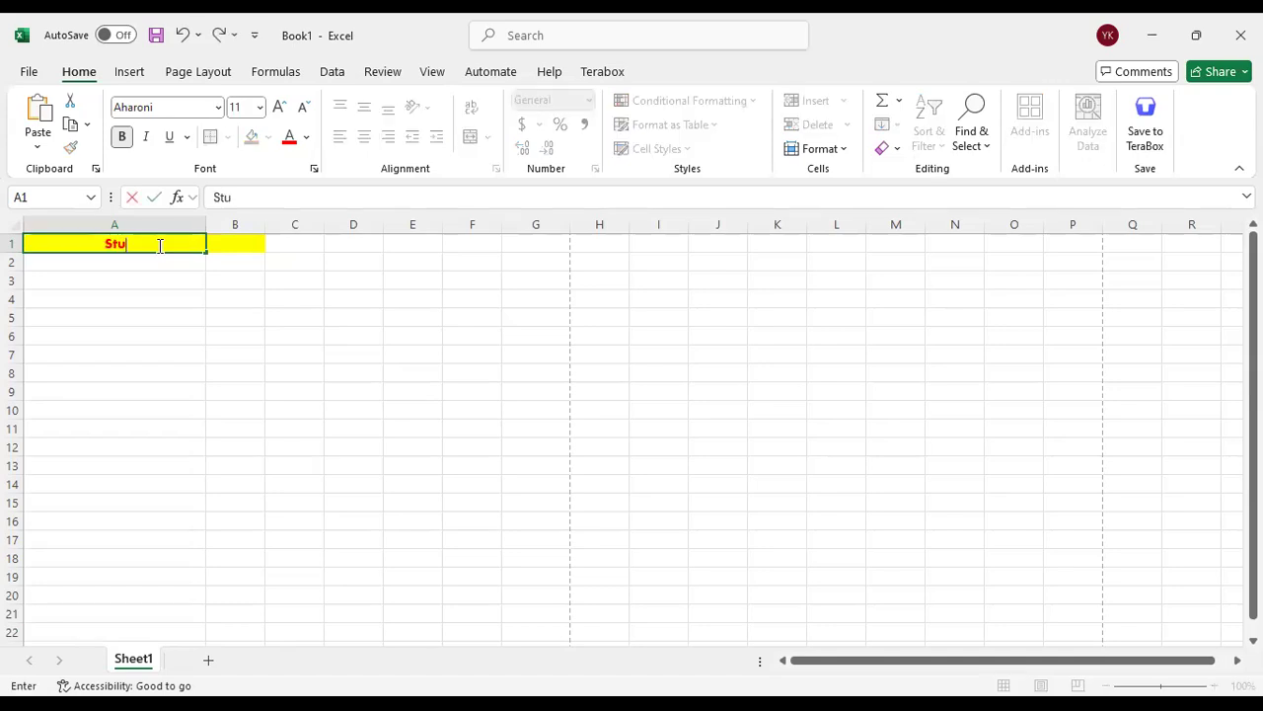
pyautogui.write('dent nm\\a')
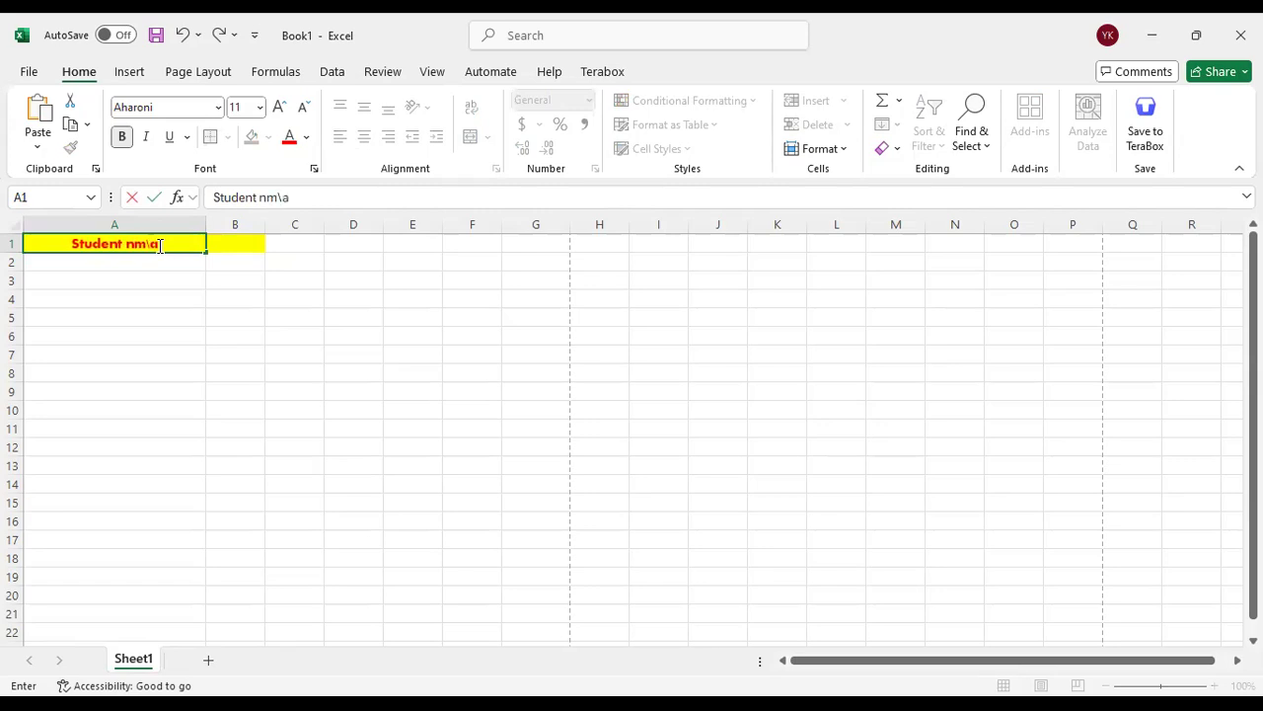
pyautogui.press('BackSpace')
pyautogui.press('BackSpace')
pyautogui.press('BackSpace')
pyautogui.write('ame')
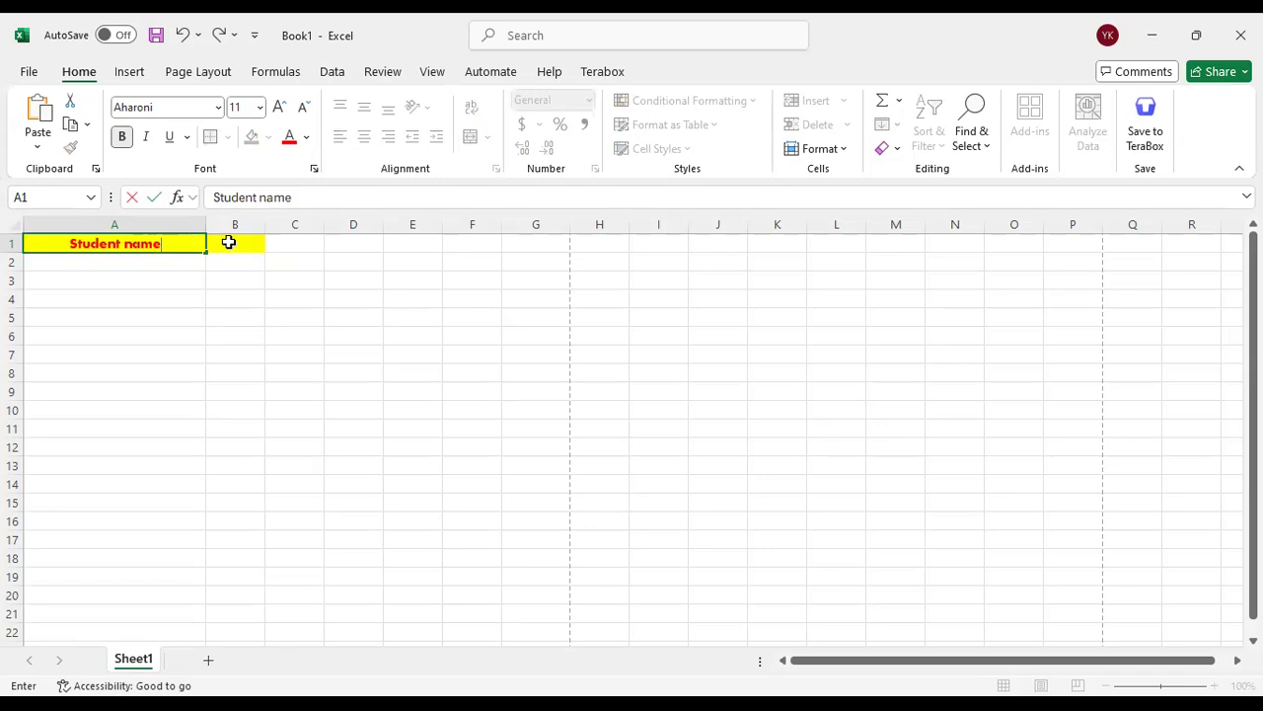
pyautogui.click(173, 257)
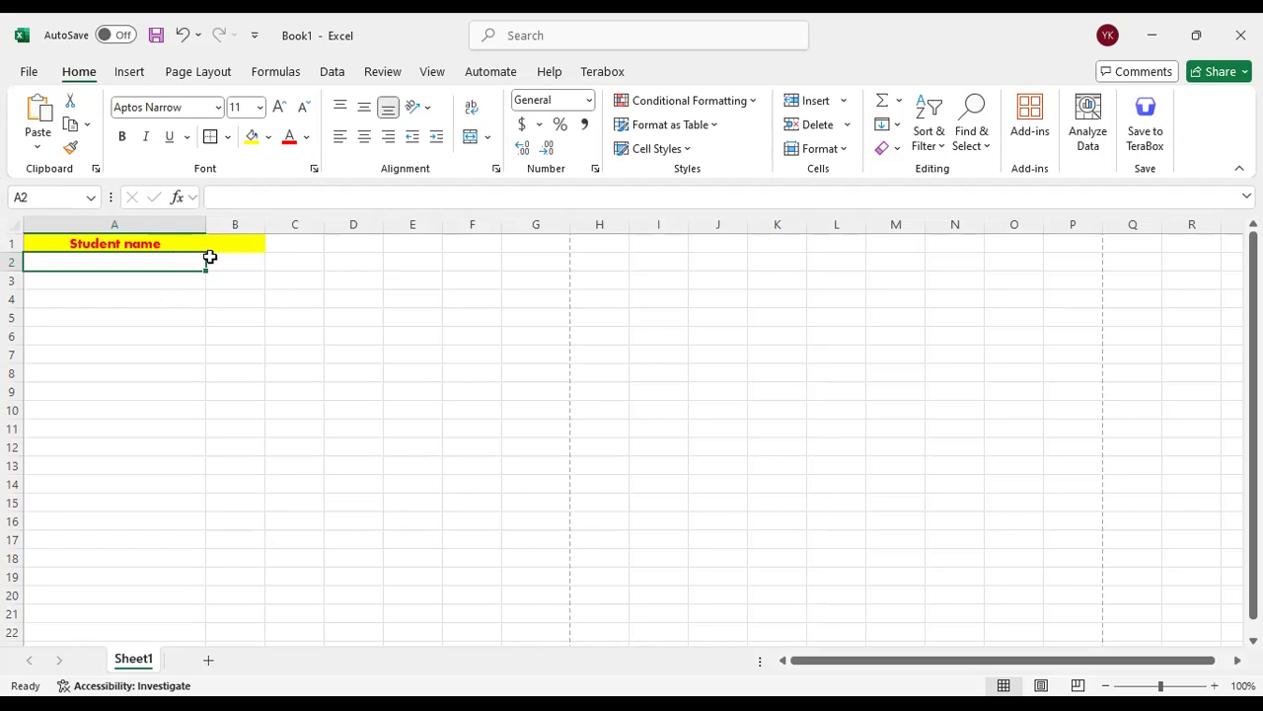
# Enter the heading "id" in cell B1
pyautogui.click(188, 247)
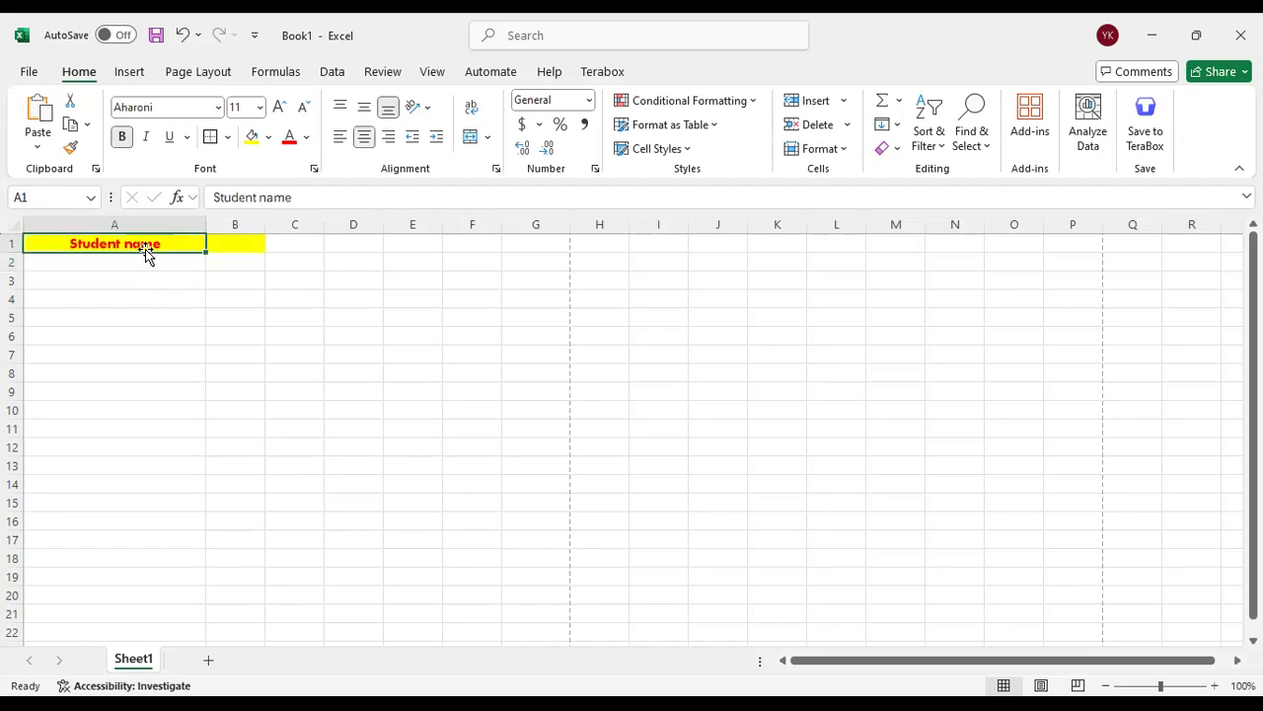
pyautogui.click(234, 244)
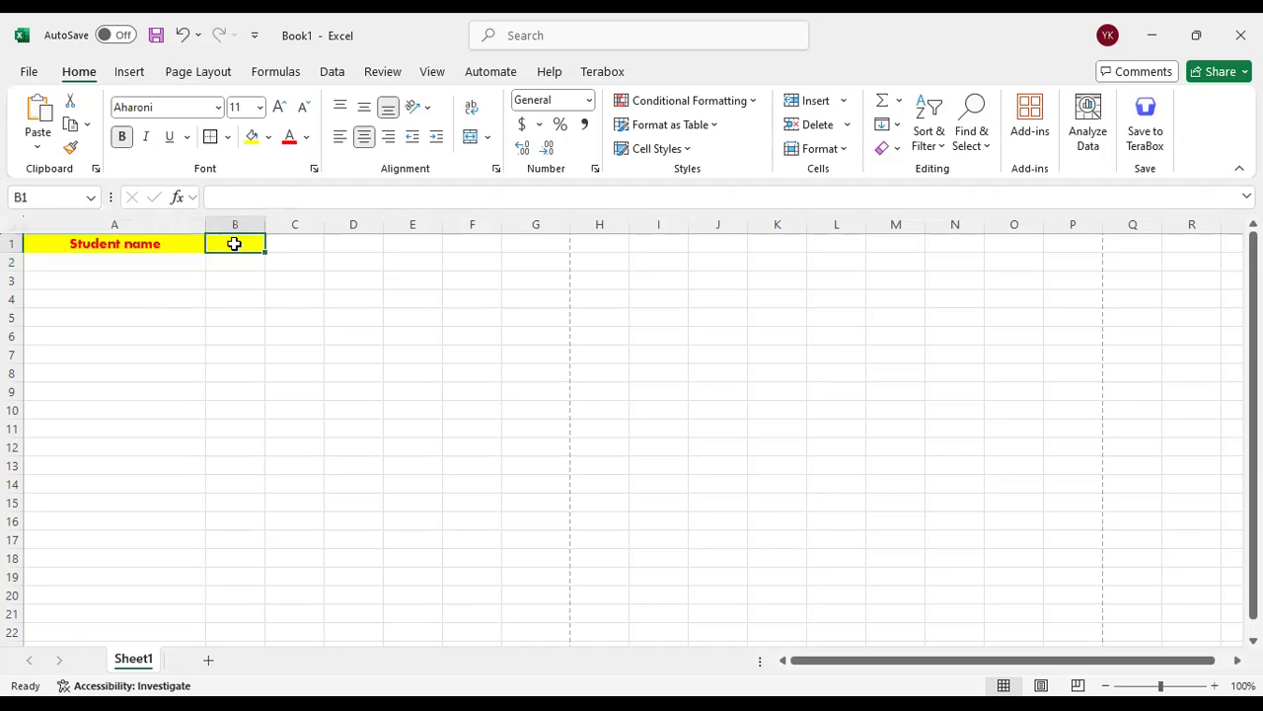
pyautogui.click(173, 247)
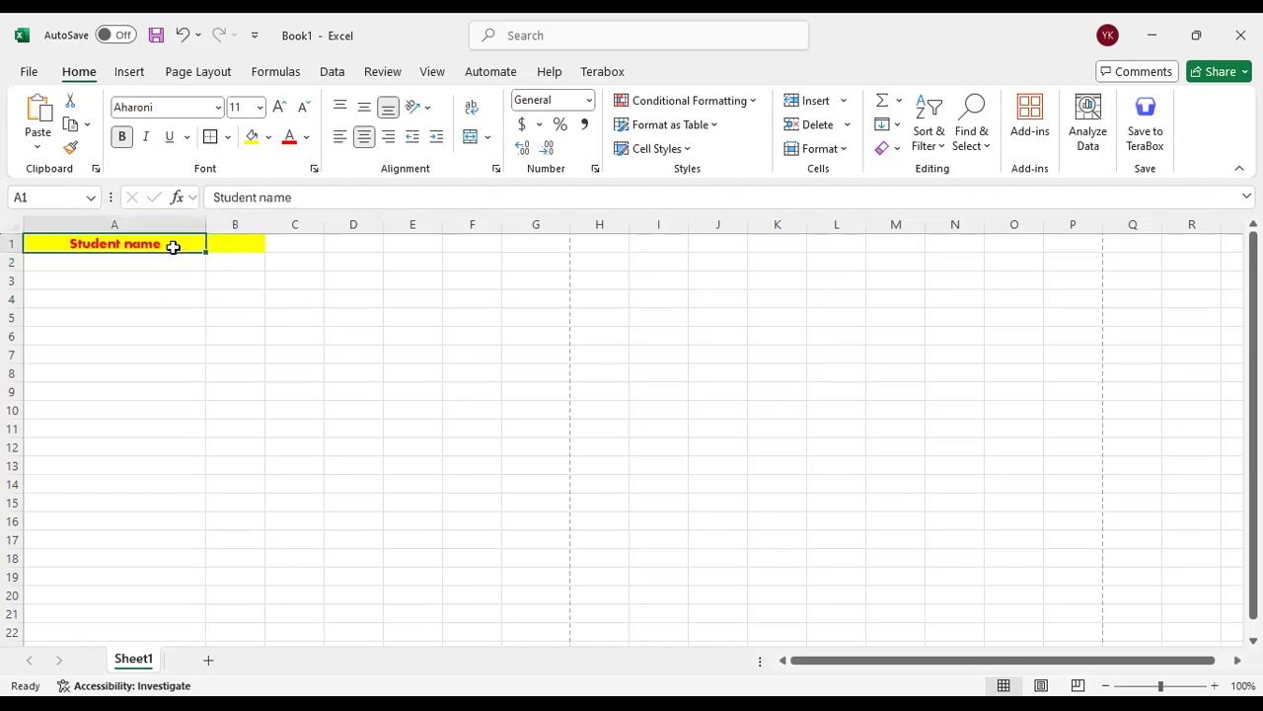
pyautogui.click(237, 244)
pyautogui.write('id')
# Enter the heading "result" in cell C1 and reselect that cell
pyautogui.click(304, 239)
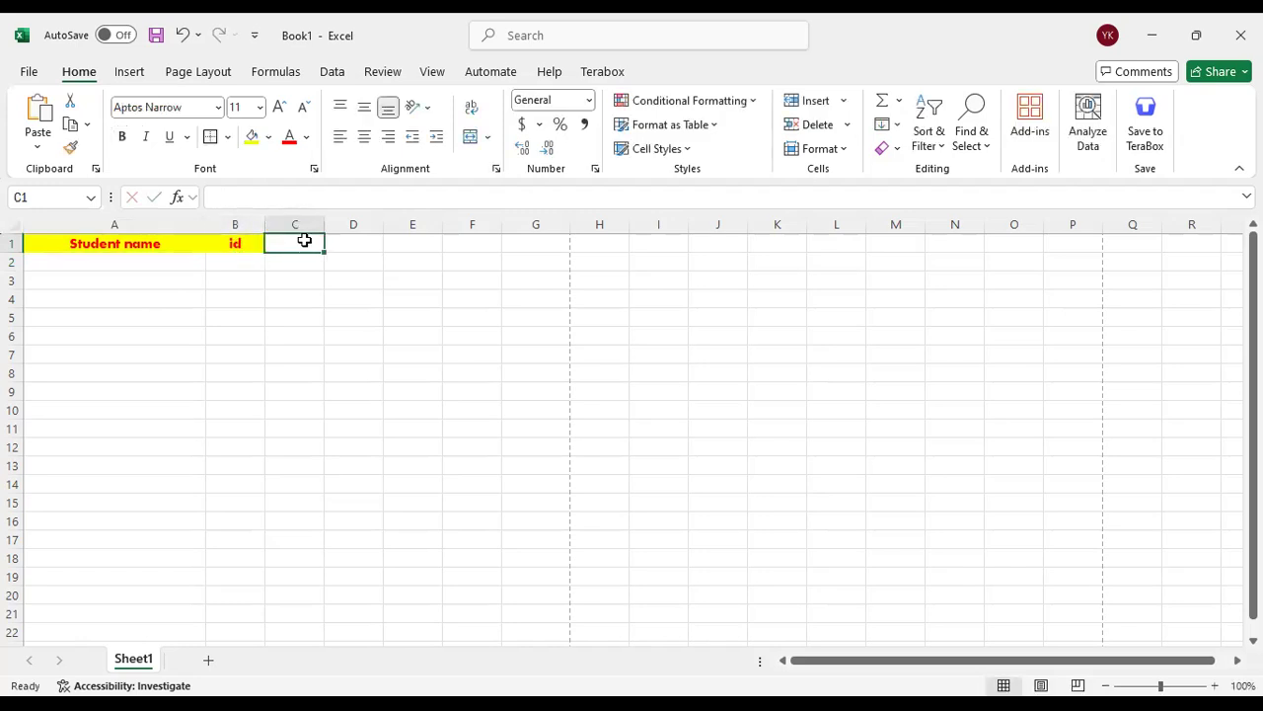
pyautogui.write('res')
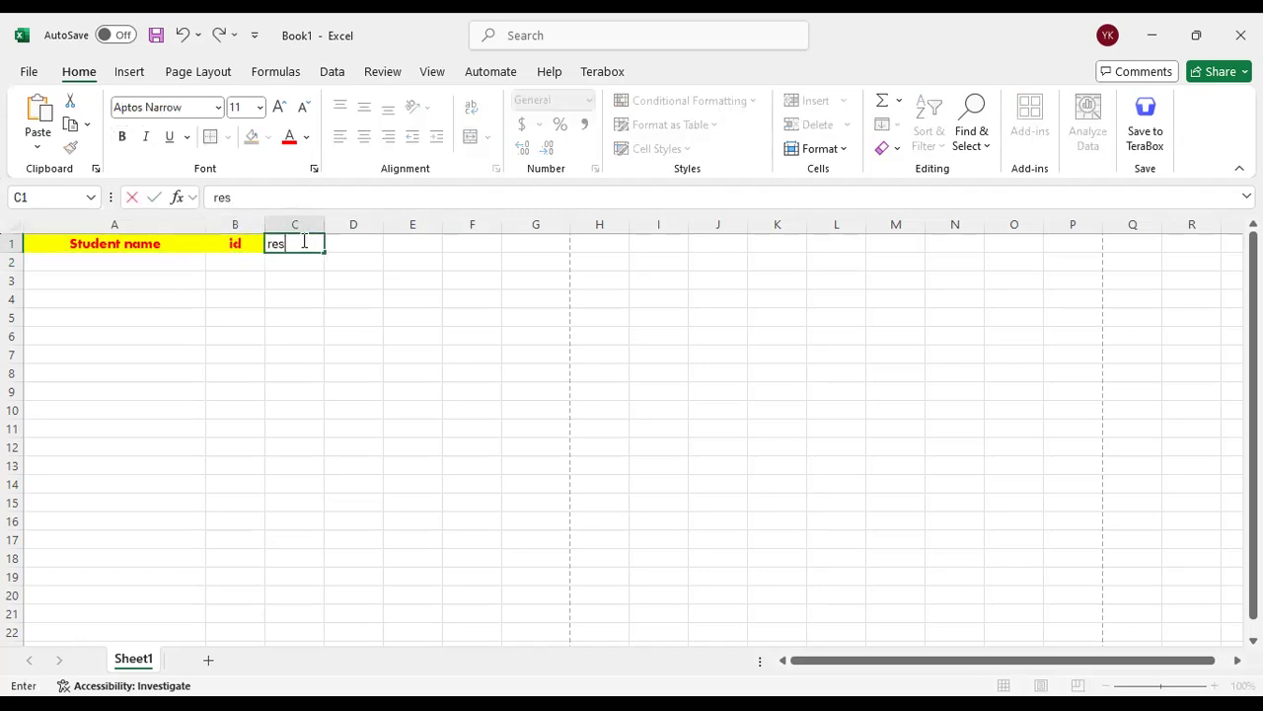
pyautogui.write('ult')
pyautogui.click(352, 246)
pyautogui.click(285, 247)
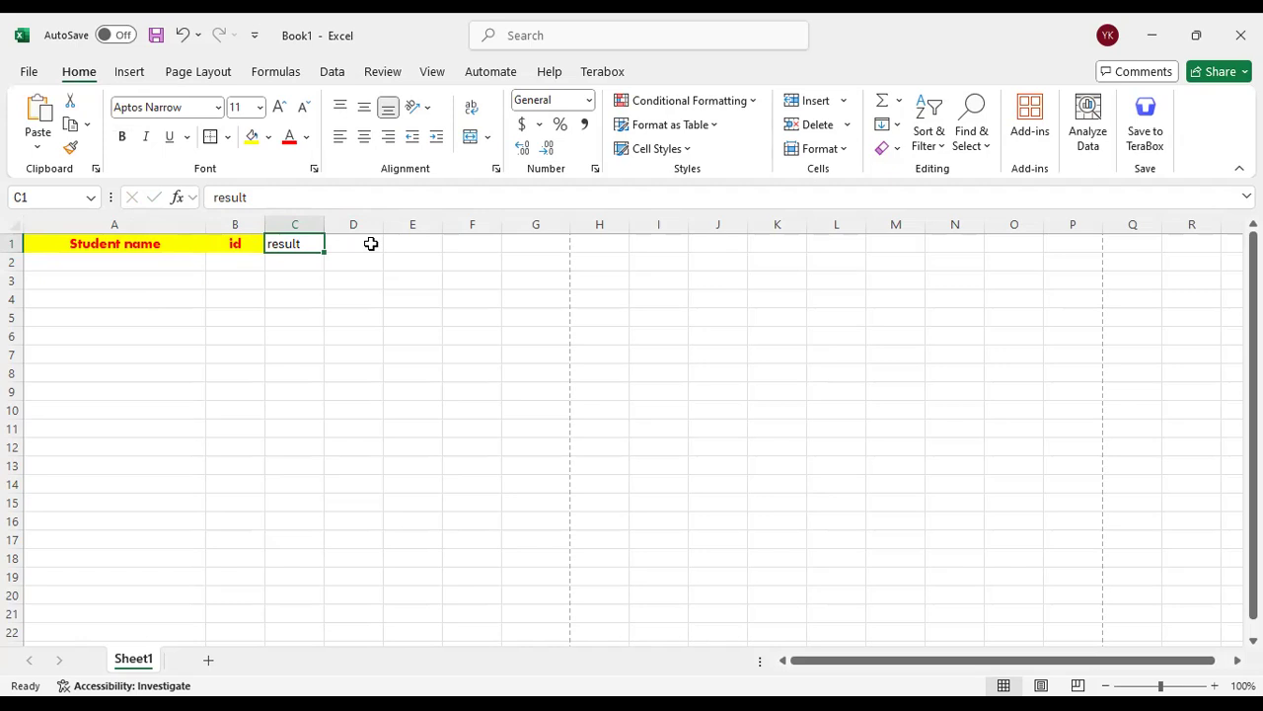
# Move the cell selection back and forth along row 1 as far as G1, ending on A1
pyautogui.click(215, 244)
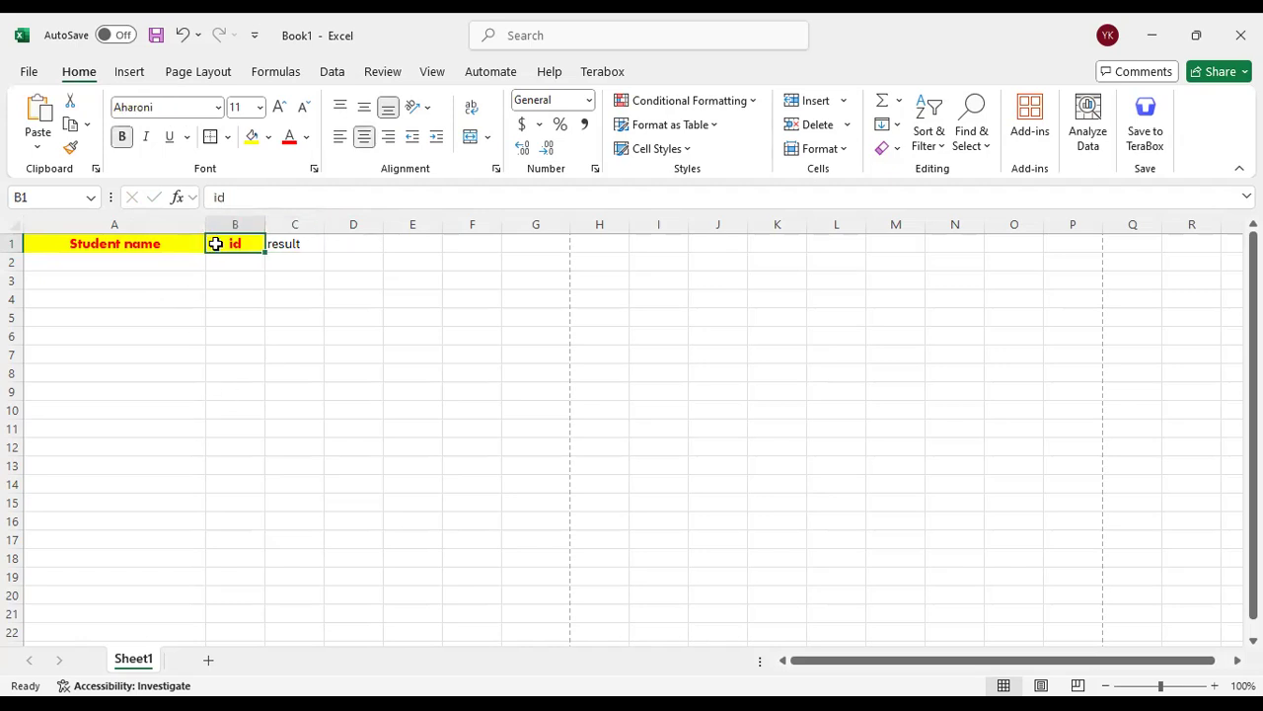
pyautogui.press('Right')
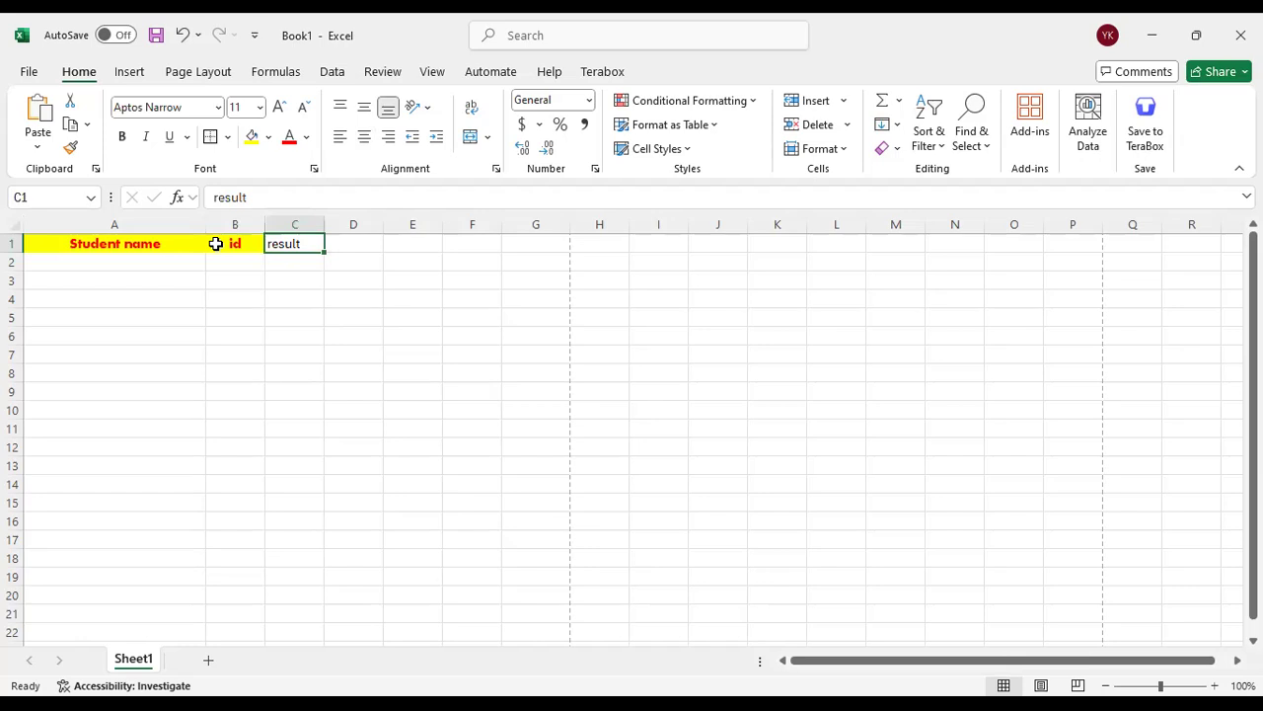
pyautogui.press('Right')
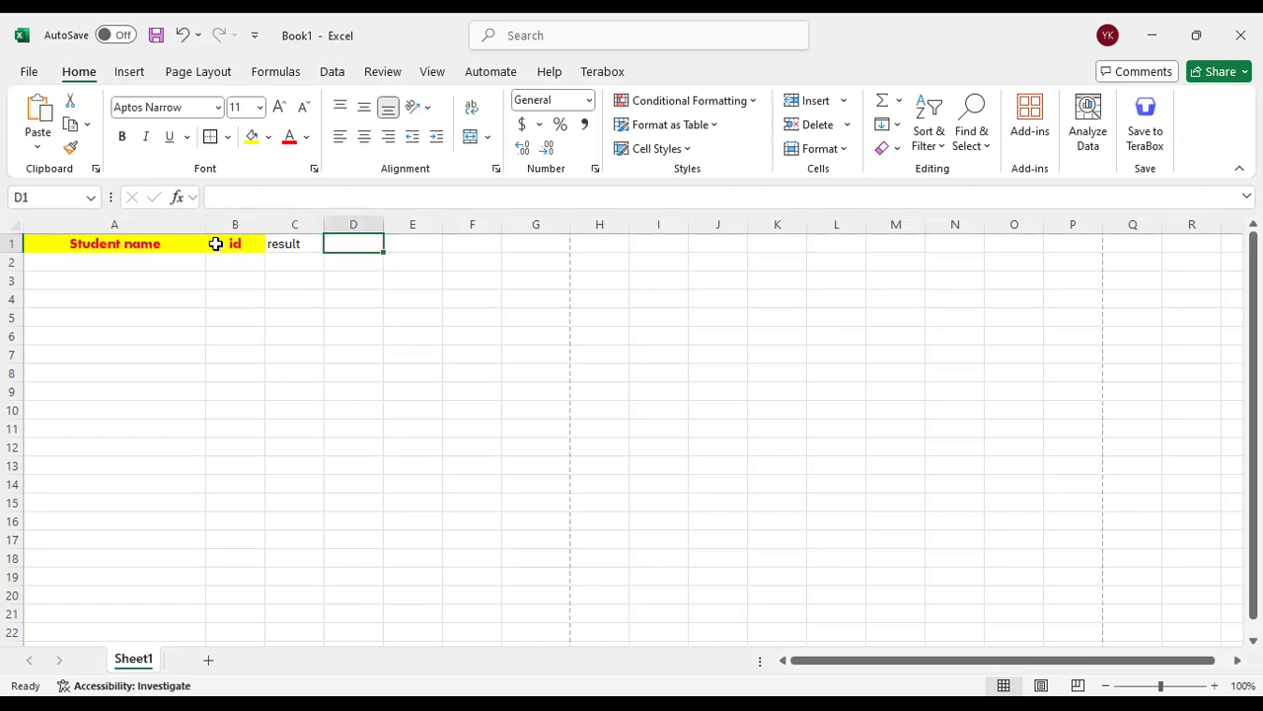
pyautogui.press('Left')
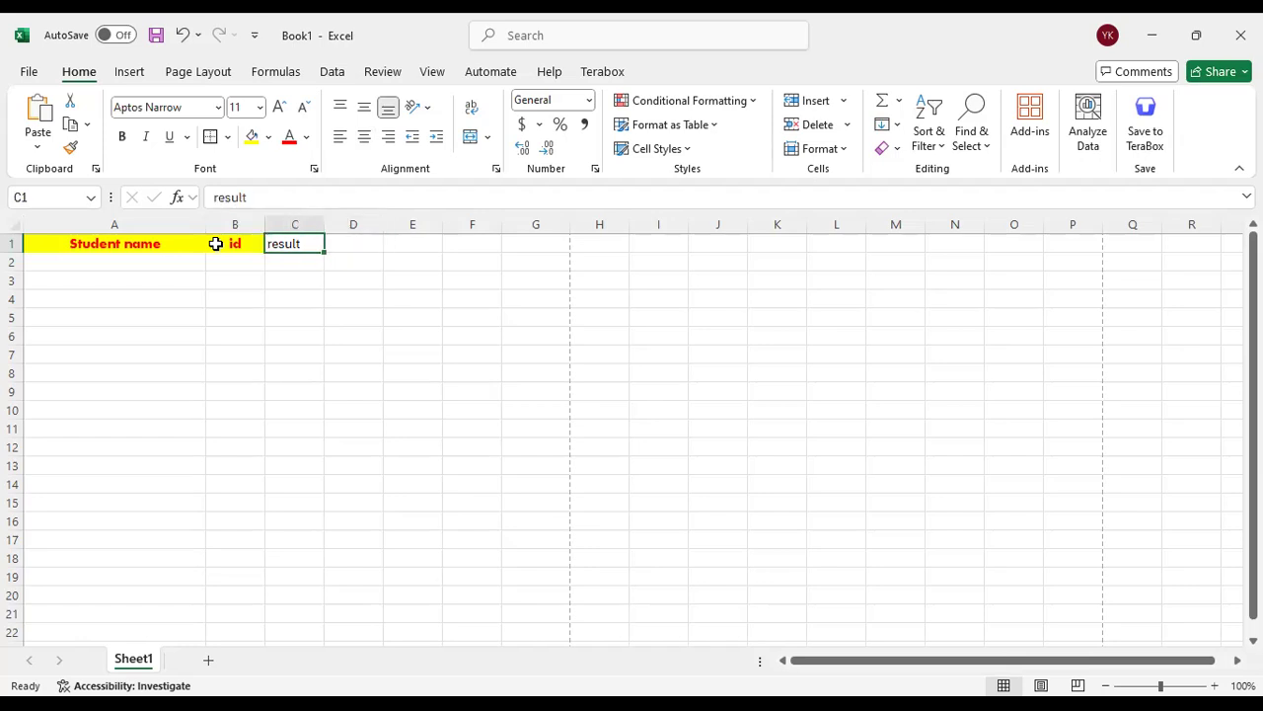
pyautogui.press('Right')
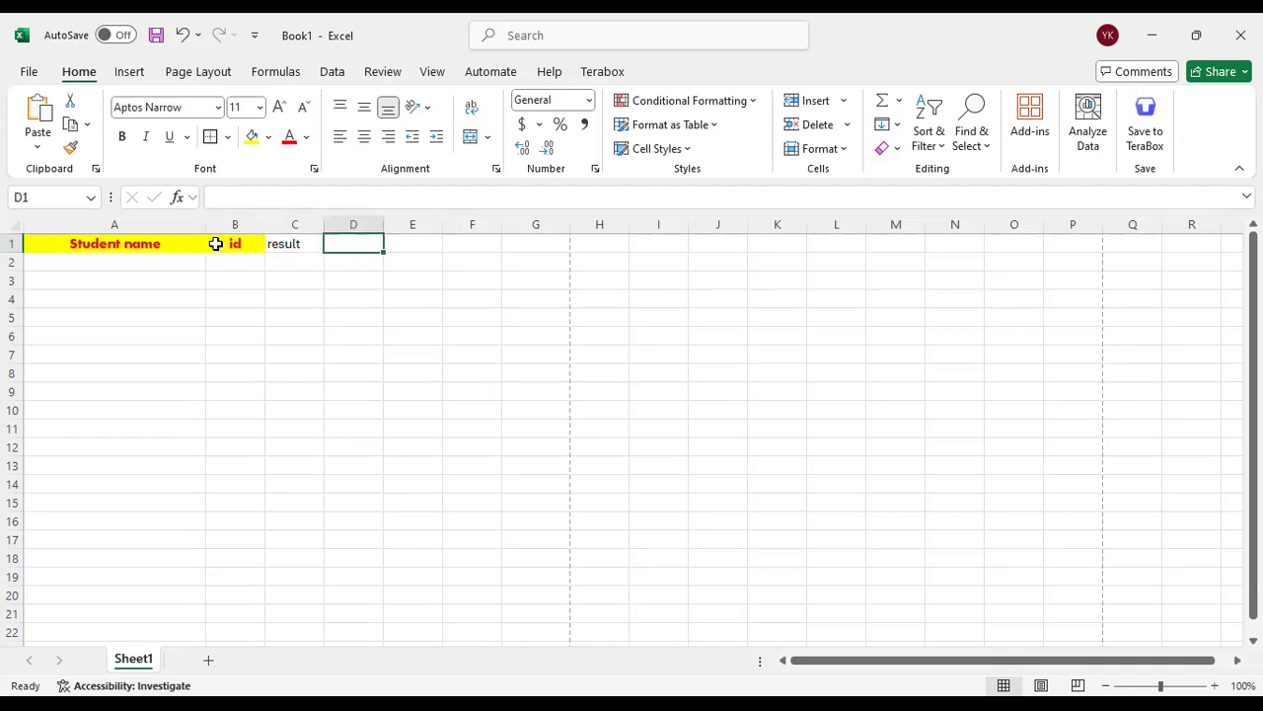
pyautogui.press('Right')
pyautogui.press('Right')
pyautogui.press('Right')
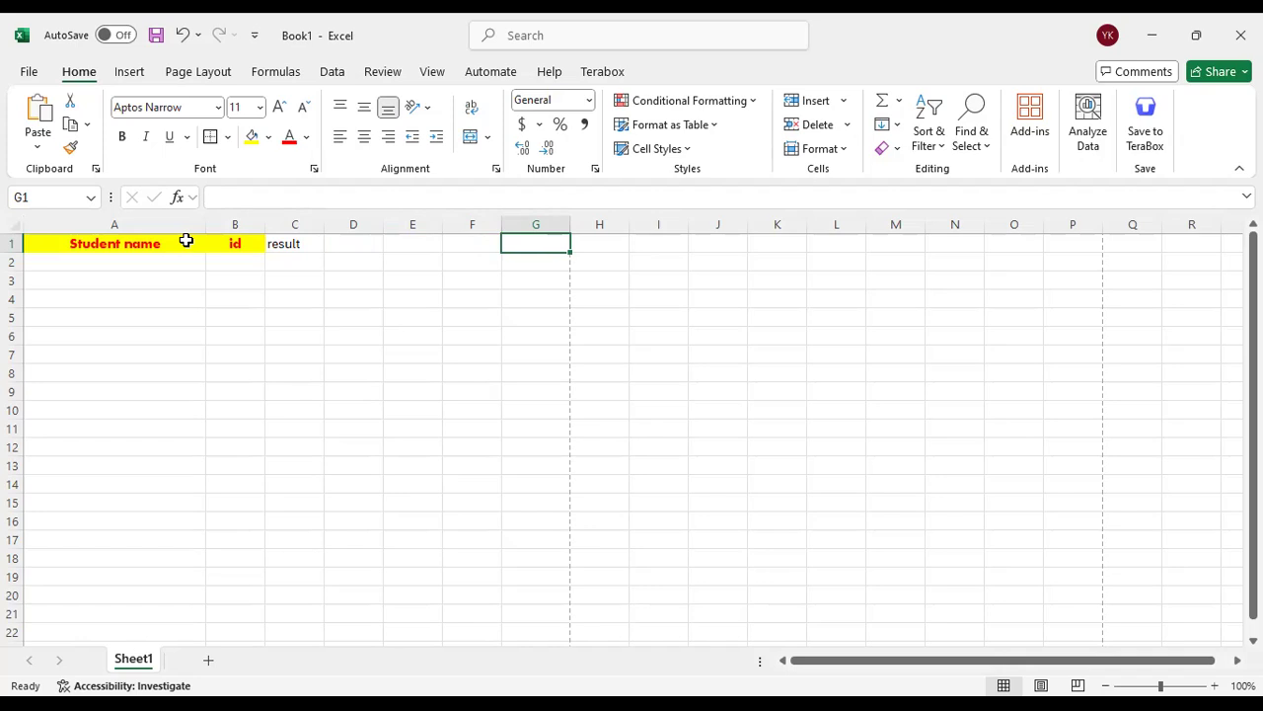
pyautogui.press('Left')
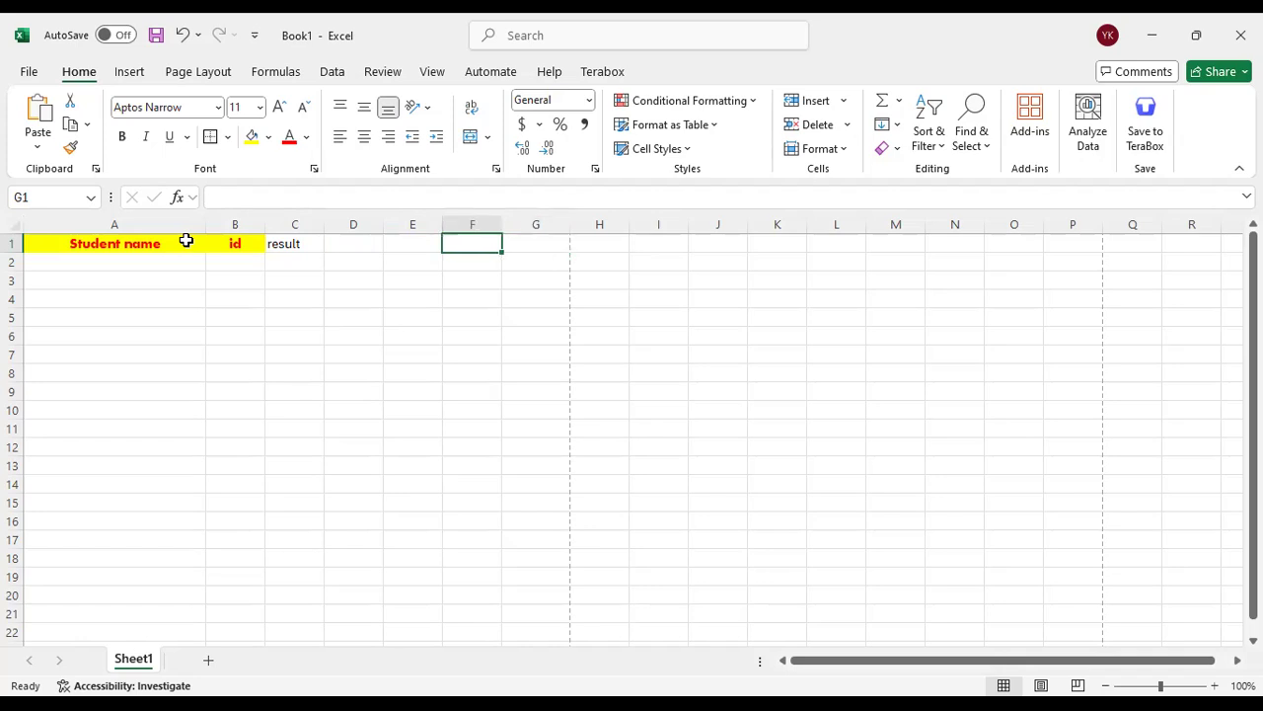
pyautogui.press('Left')
pyautogui.press('Left')
pyautogui.press('Left')
pyautogui.press('Left')
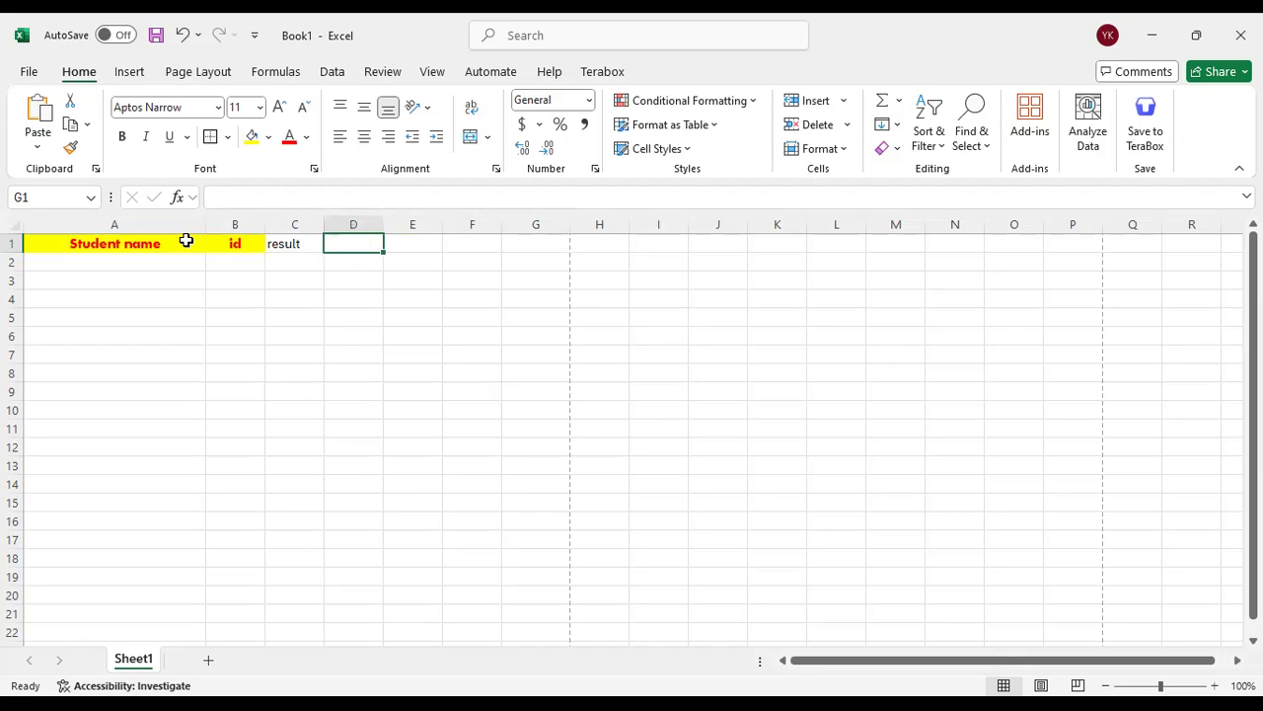
pyautogui.press('Left')
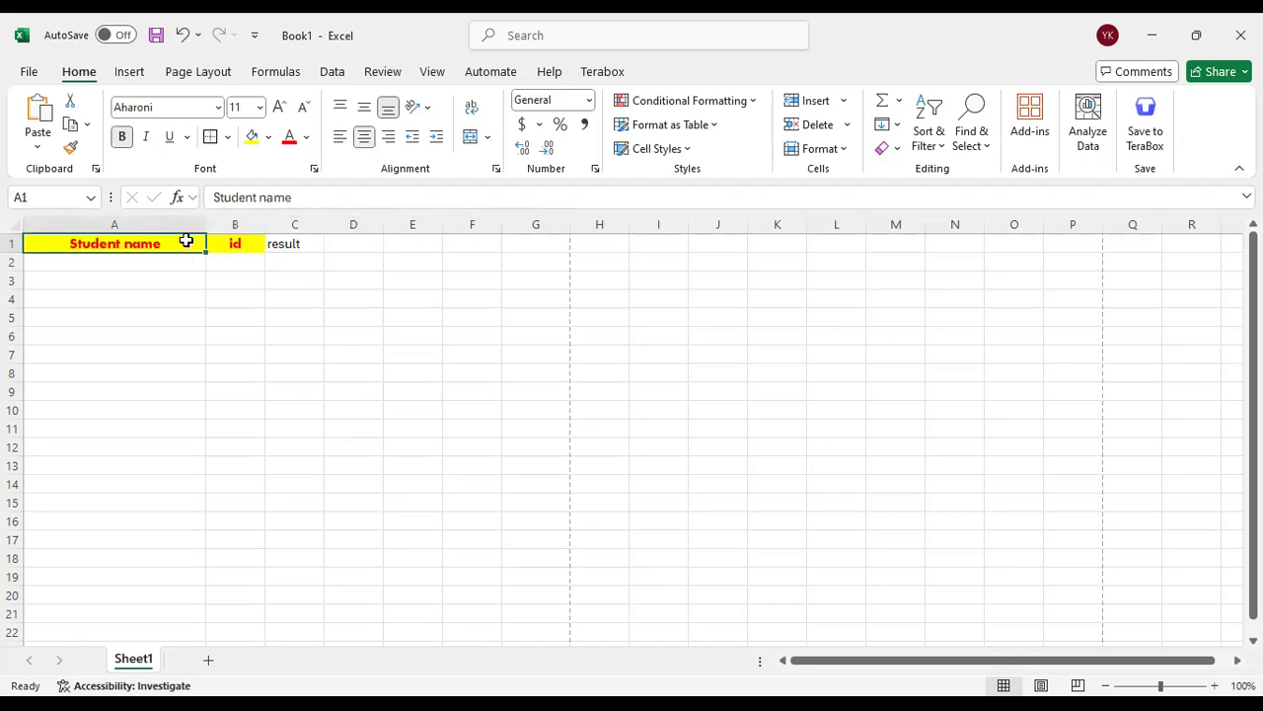
pyautogui.press('Right')
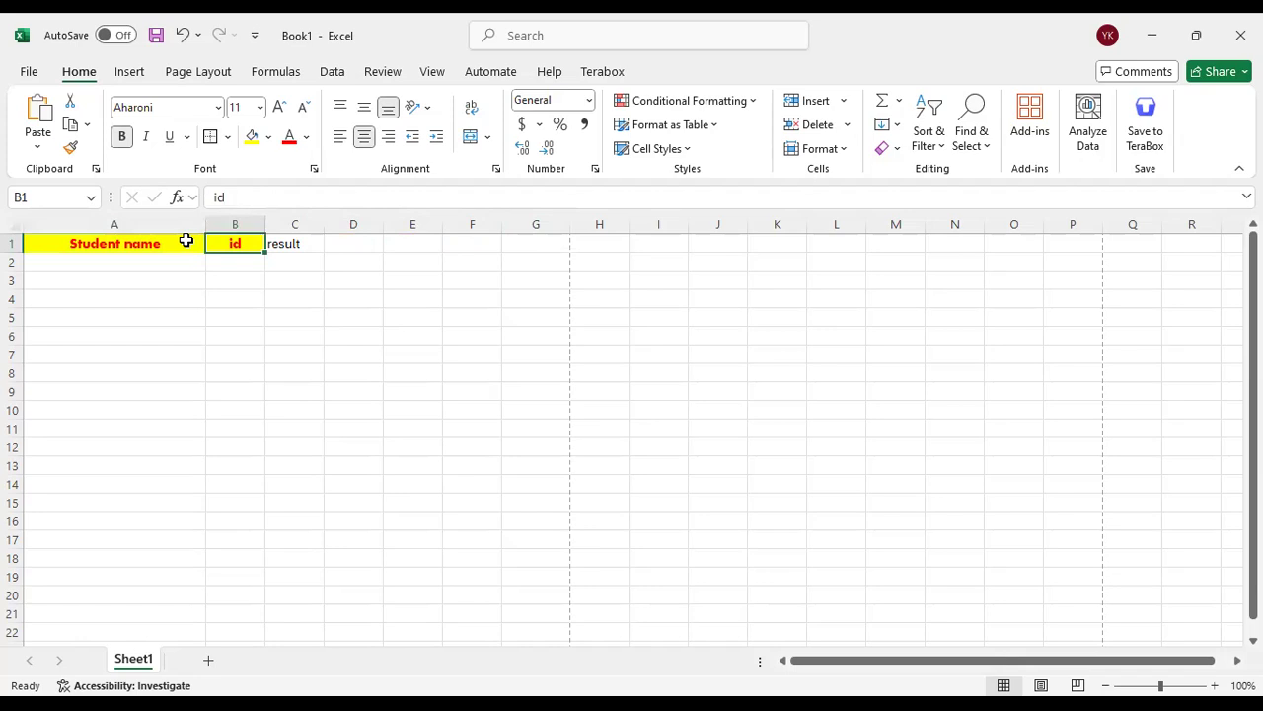
pyautogui.press('Left')
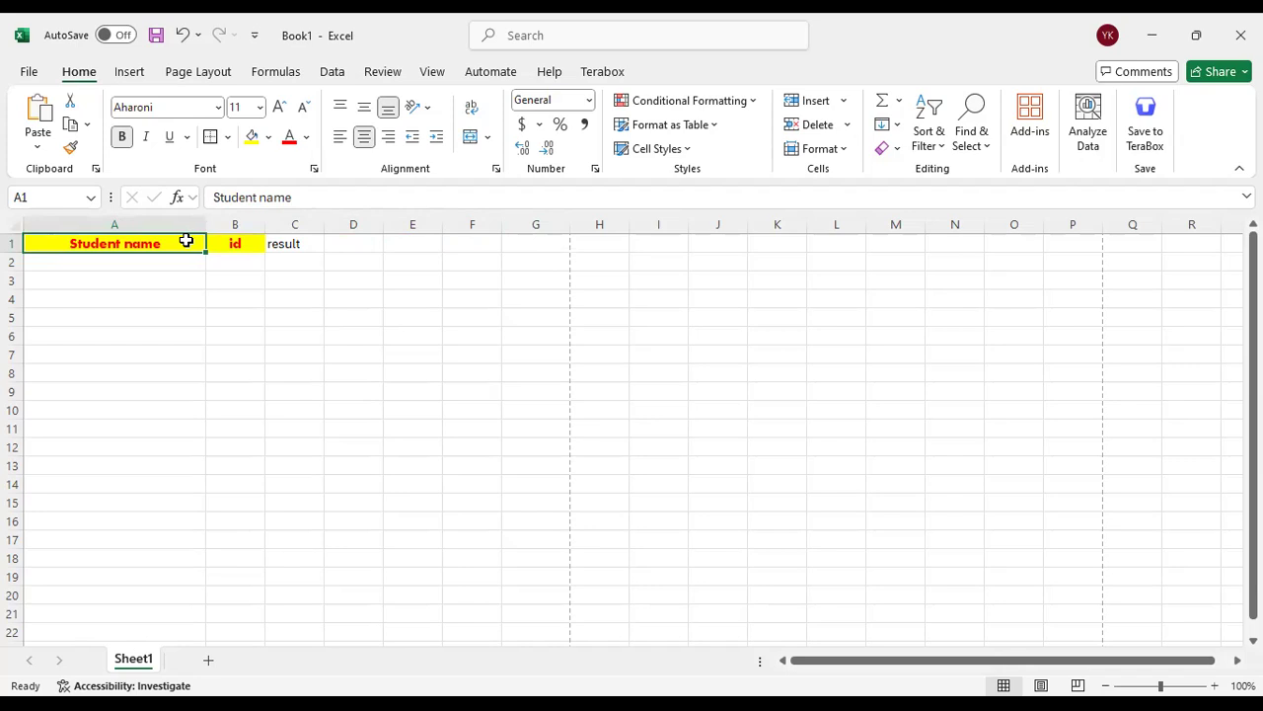
# Copy the "Student name" heading from cell A1 and paste it with its formatting into cell E3
pyautogui.click(162, 283)
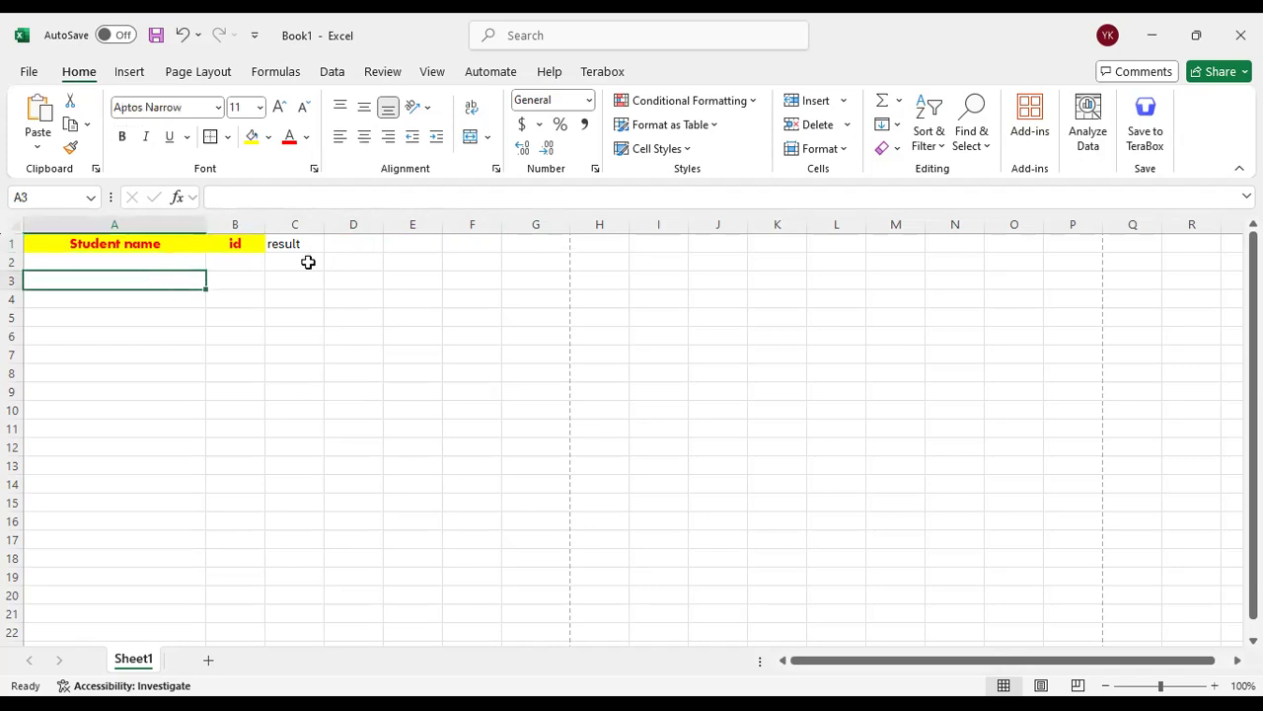
pyautogui.click(177, 247)
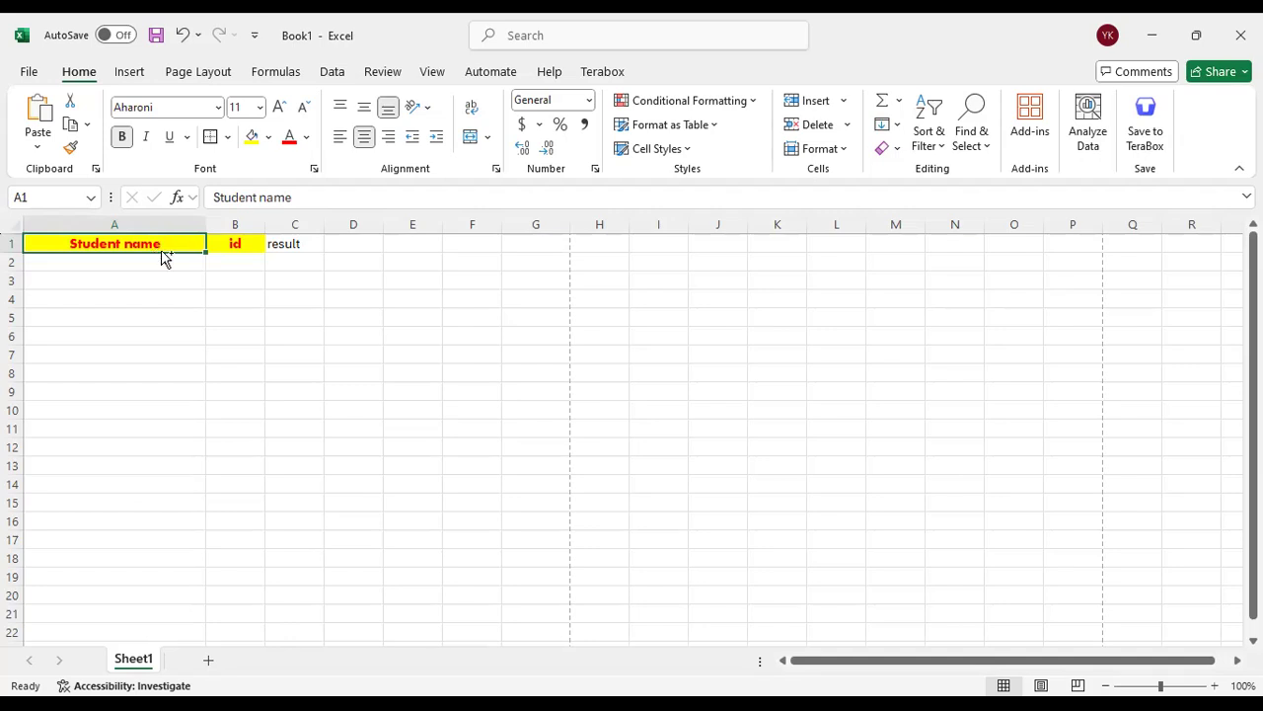
pyautogui.hotkey('ctrl', 'c')
pyautogui.click(154, 299)
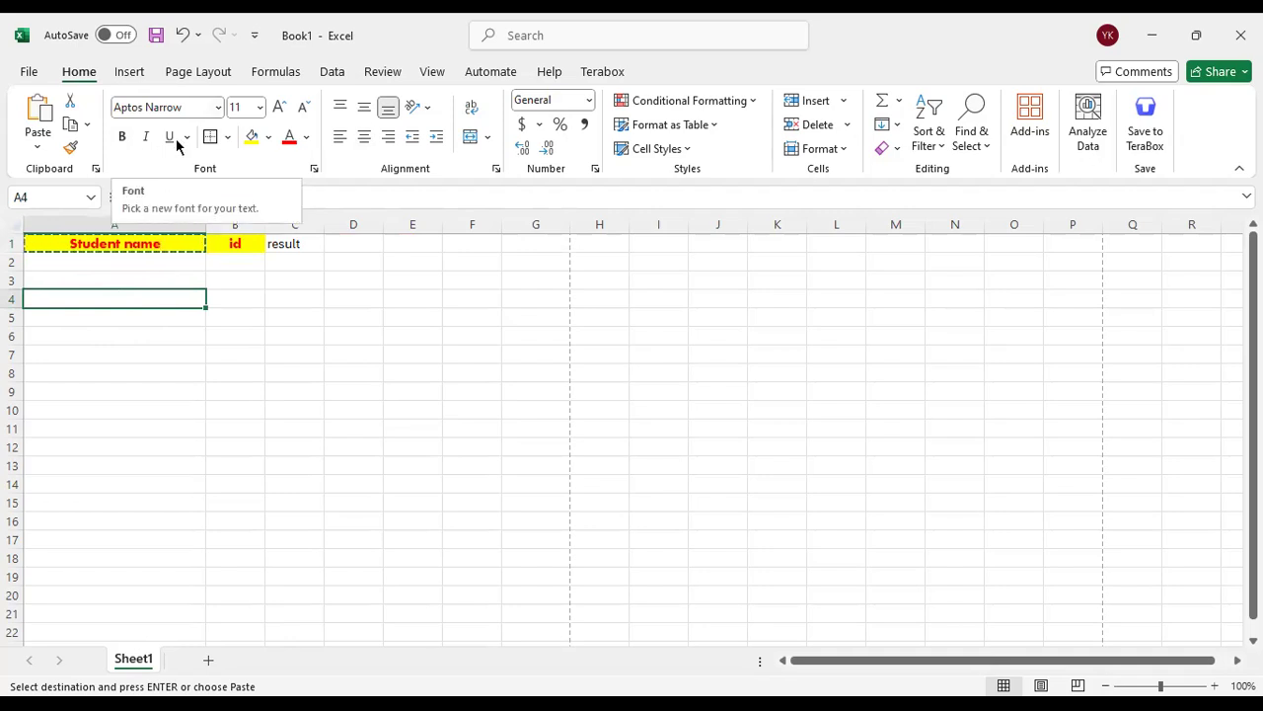
pyautogui.click(163, 241)
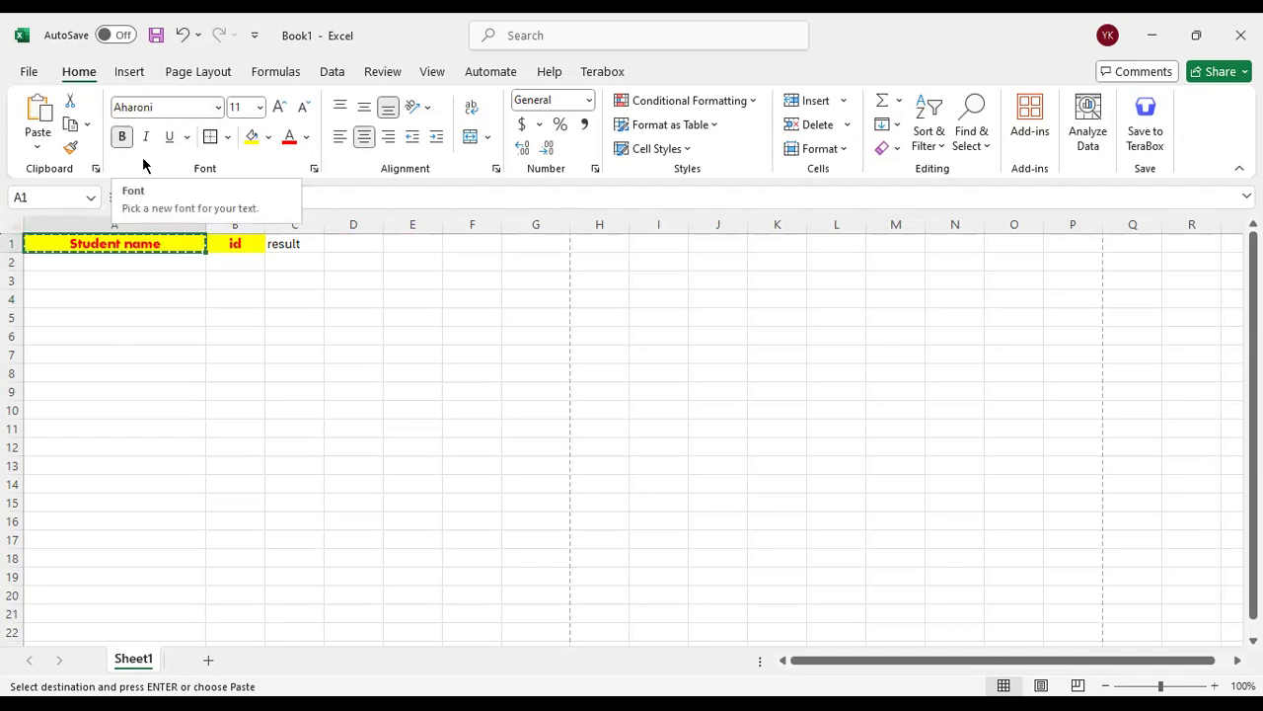
pyautogui.click(248, 334)
pyautogui.click(288, 301)
pyautogui.click(351, 273)
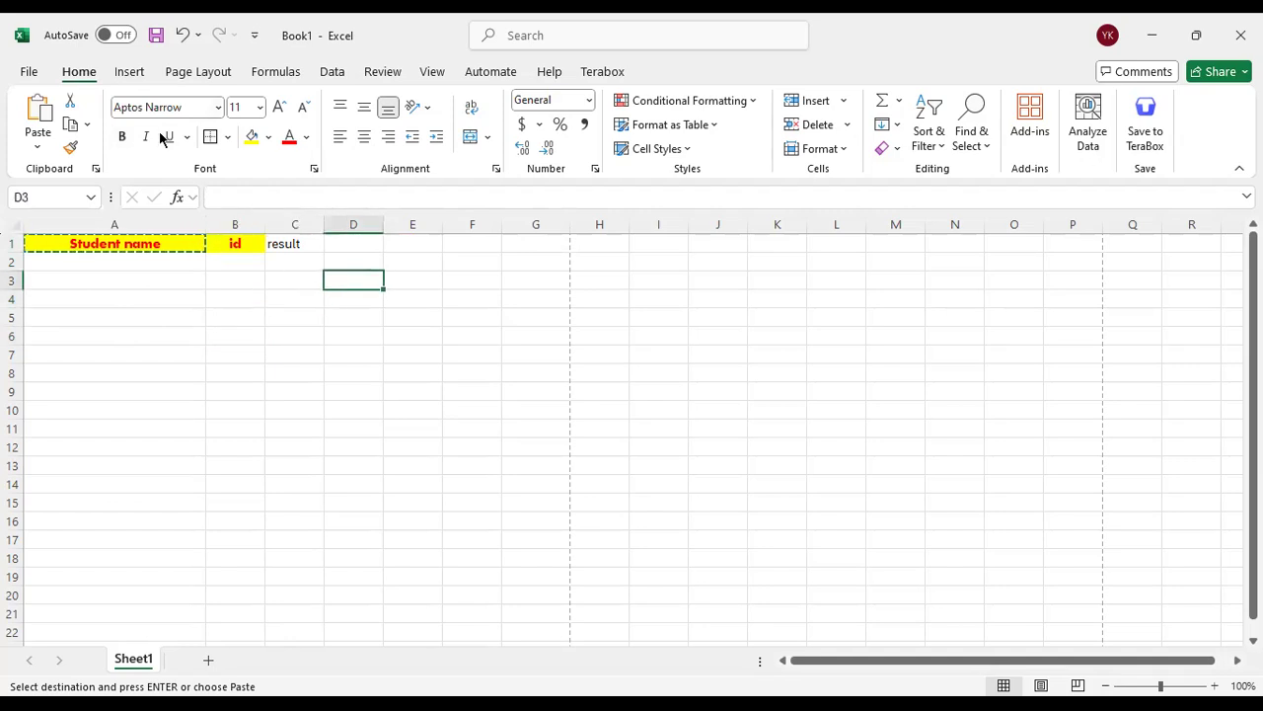
pyautogui.click(115, 249)
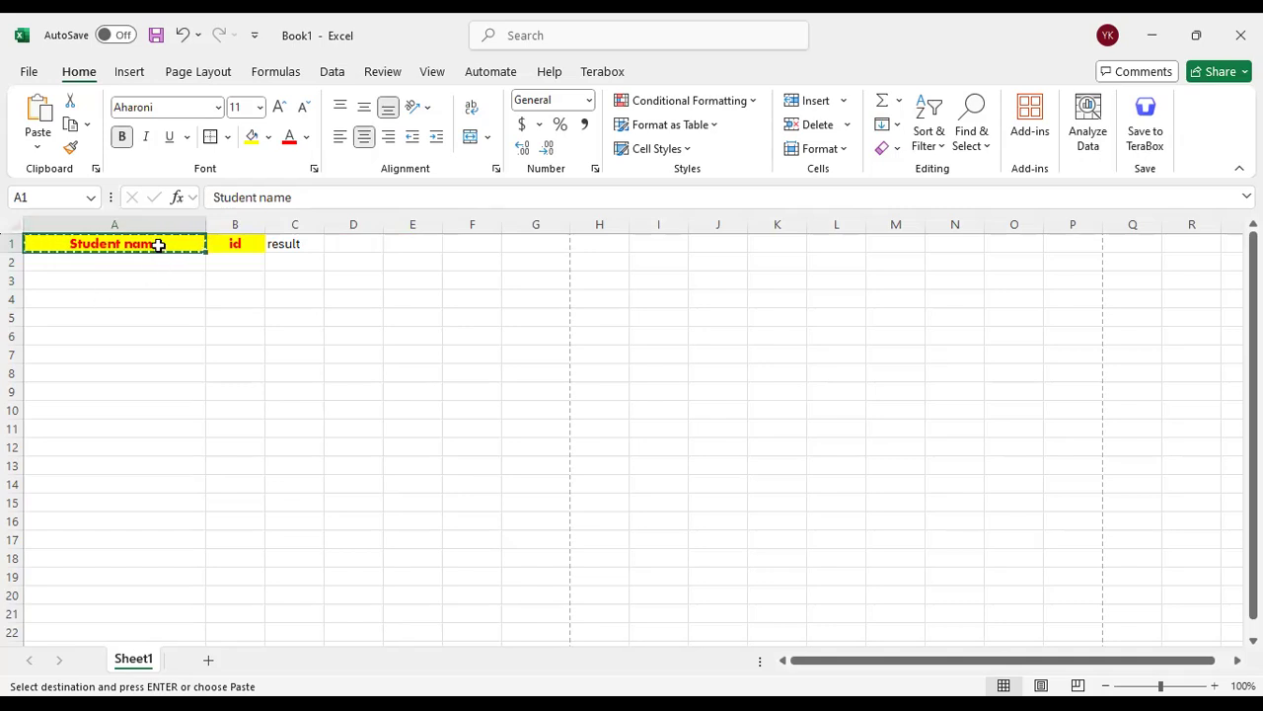
pyautogui.click(418, 282)
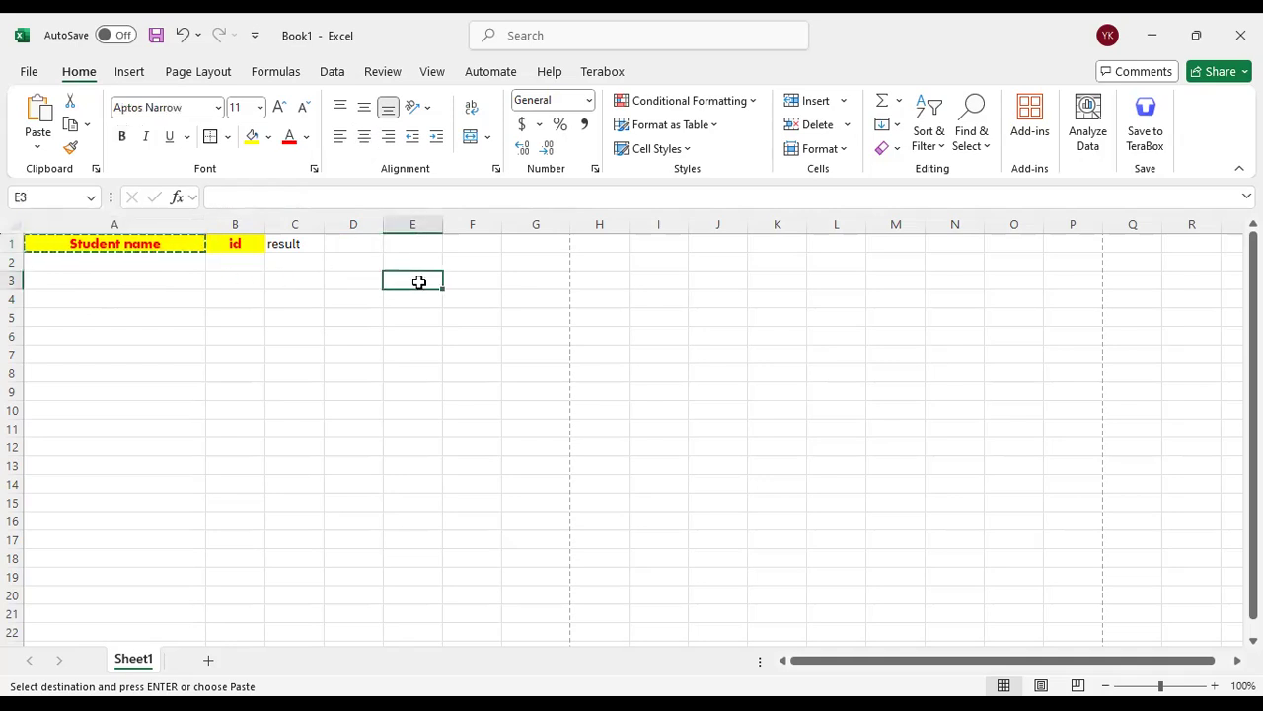
pyautogui.hotkey('ctrl', 'v')
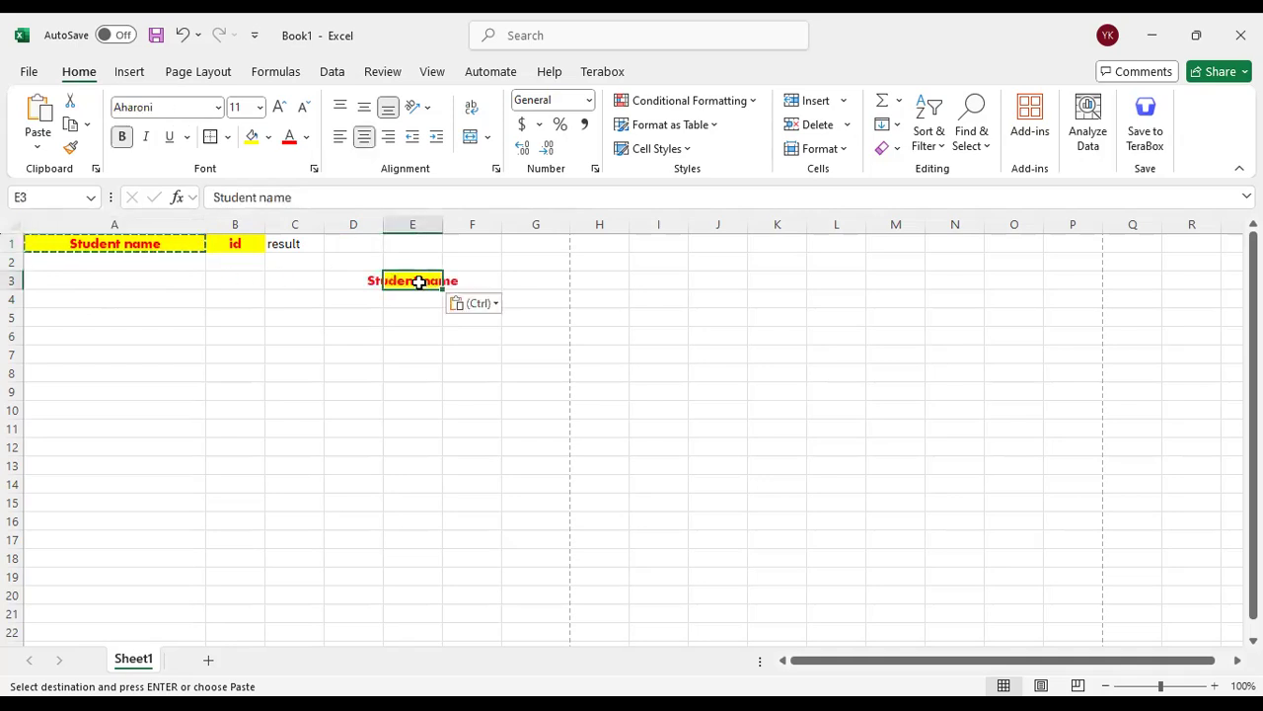
# Autofit the width of column E to the pasted heading and select cell A1
pyautogui.doubleClick(437, 224)
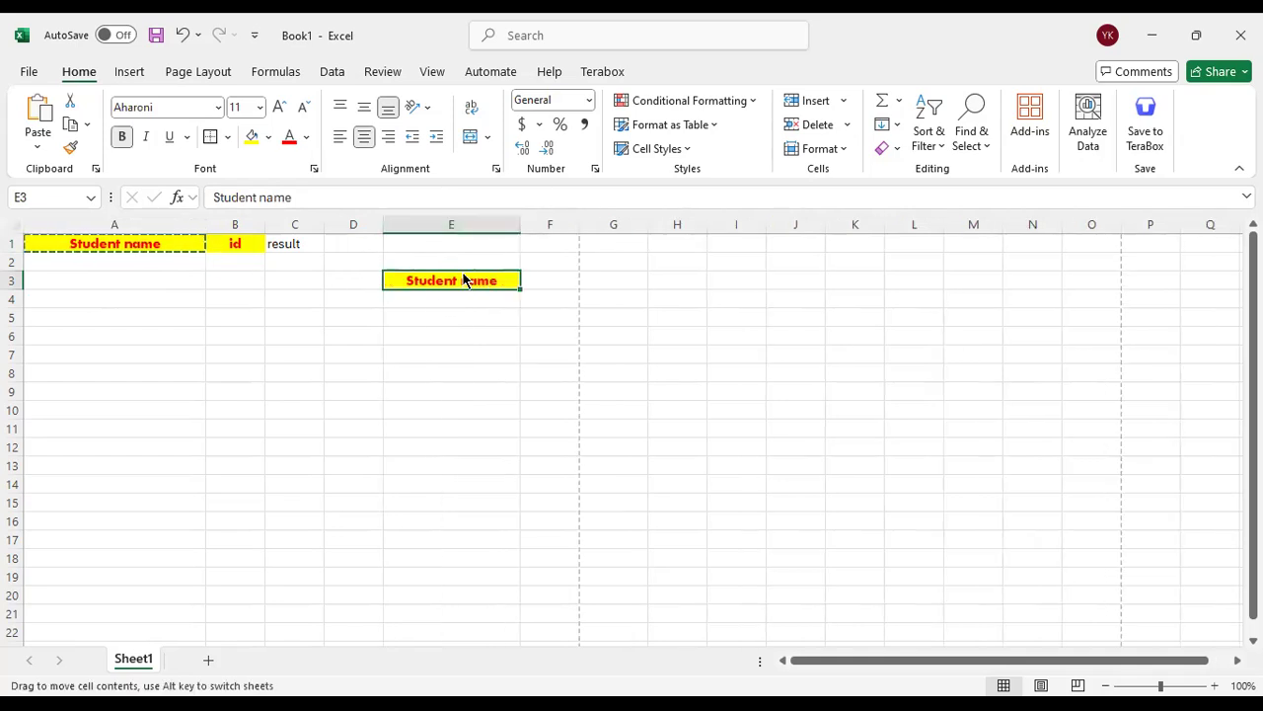
pyautogui.click(454, 312)
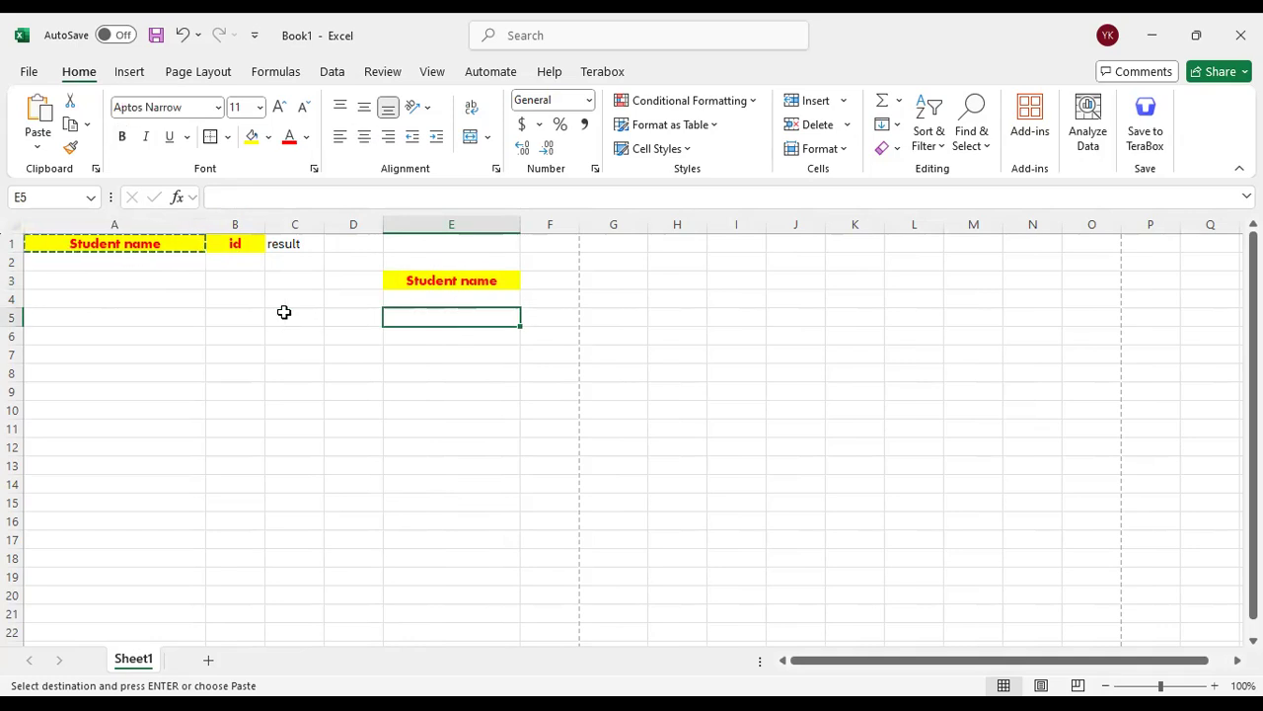
pyautogui.click(168, 243)
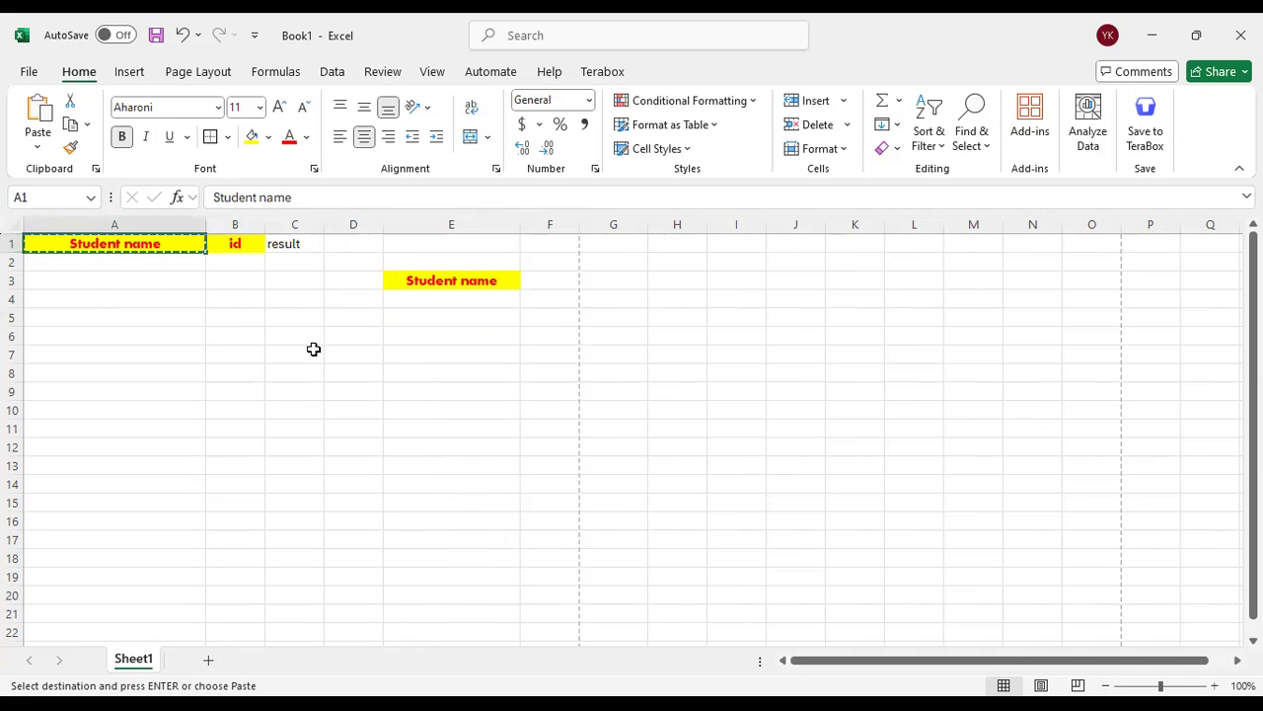
pyautogui.click(358, 303)
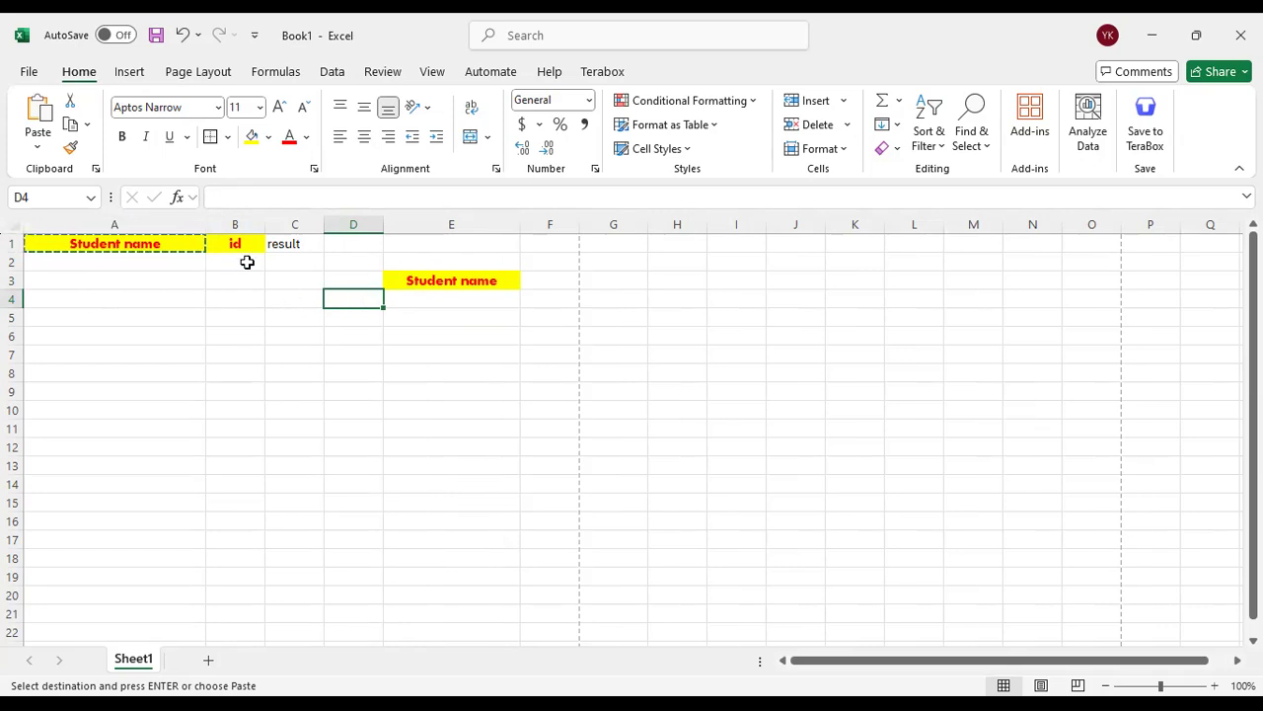
pyautogui.click(165, 243)
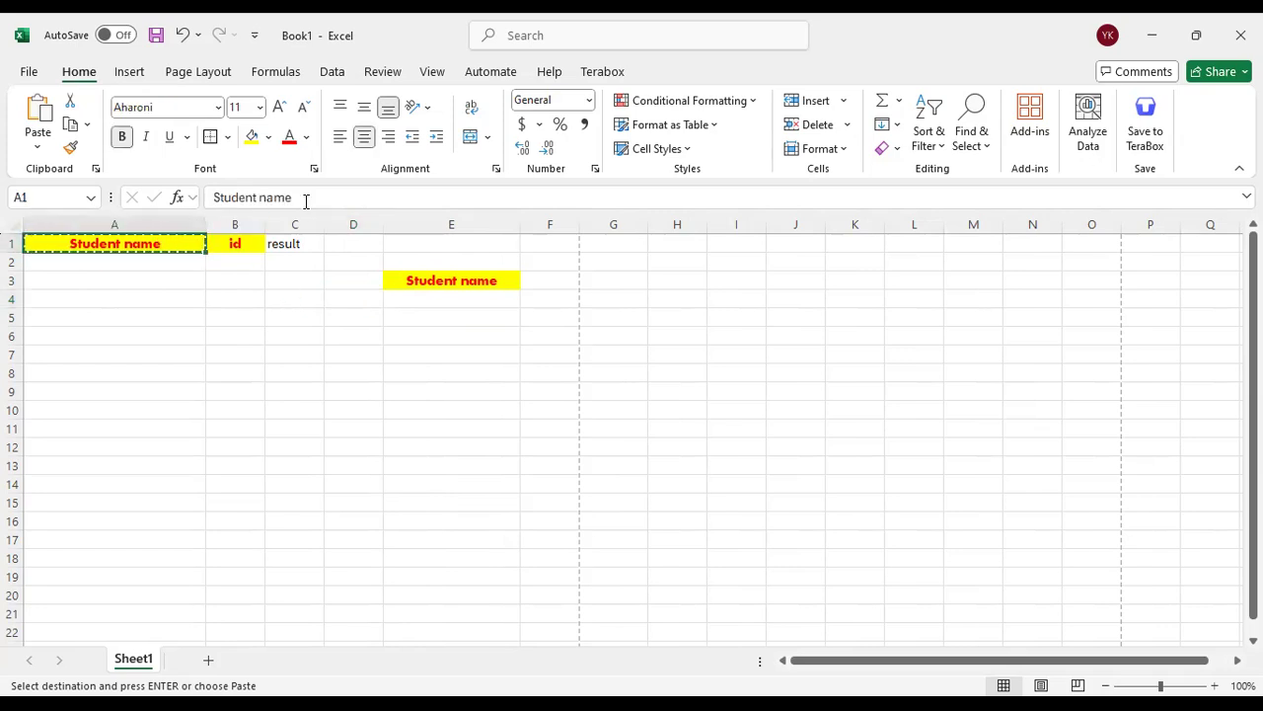
pyautogui.moveTo(304, 197); pyautogui.dragTo(199, 197)
pyautogui.click(303, 308)
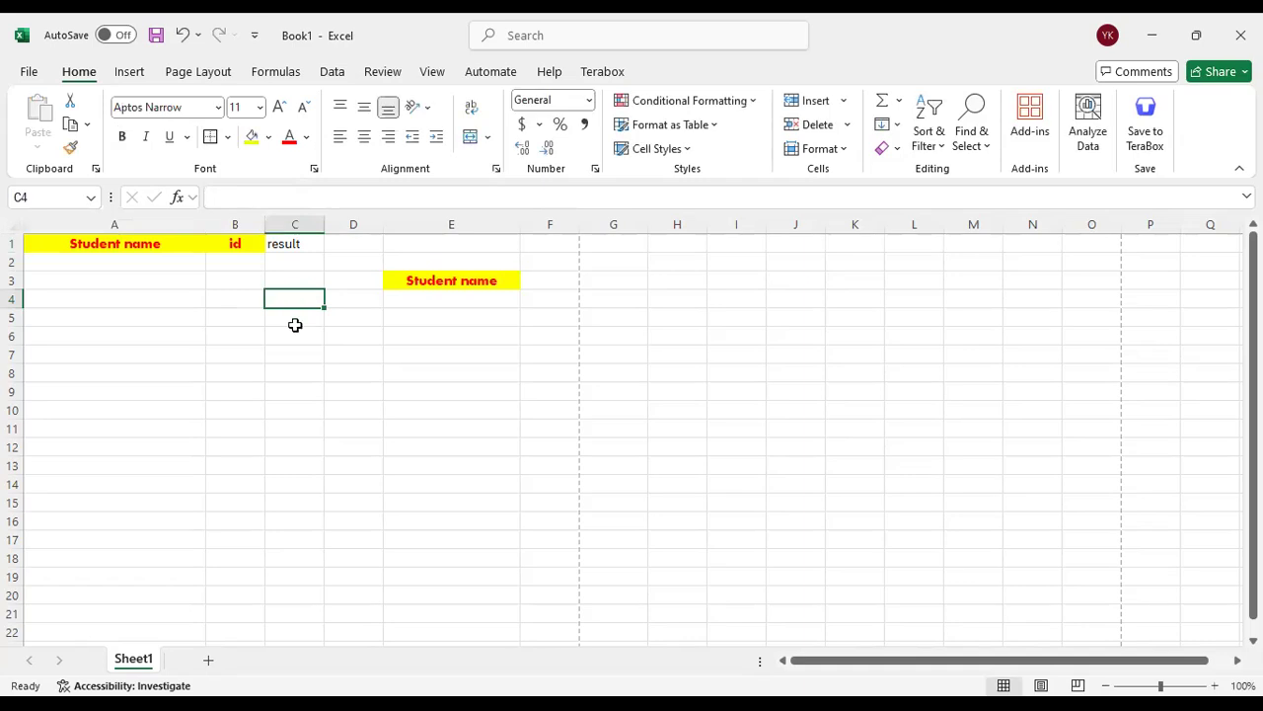
# Widen column C and paste the "Student name" heading from cell A1 into C3 without its formatting
pyautogui.moveTo(324, 226); pyautogui.dragTo(429, 226)
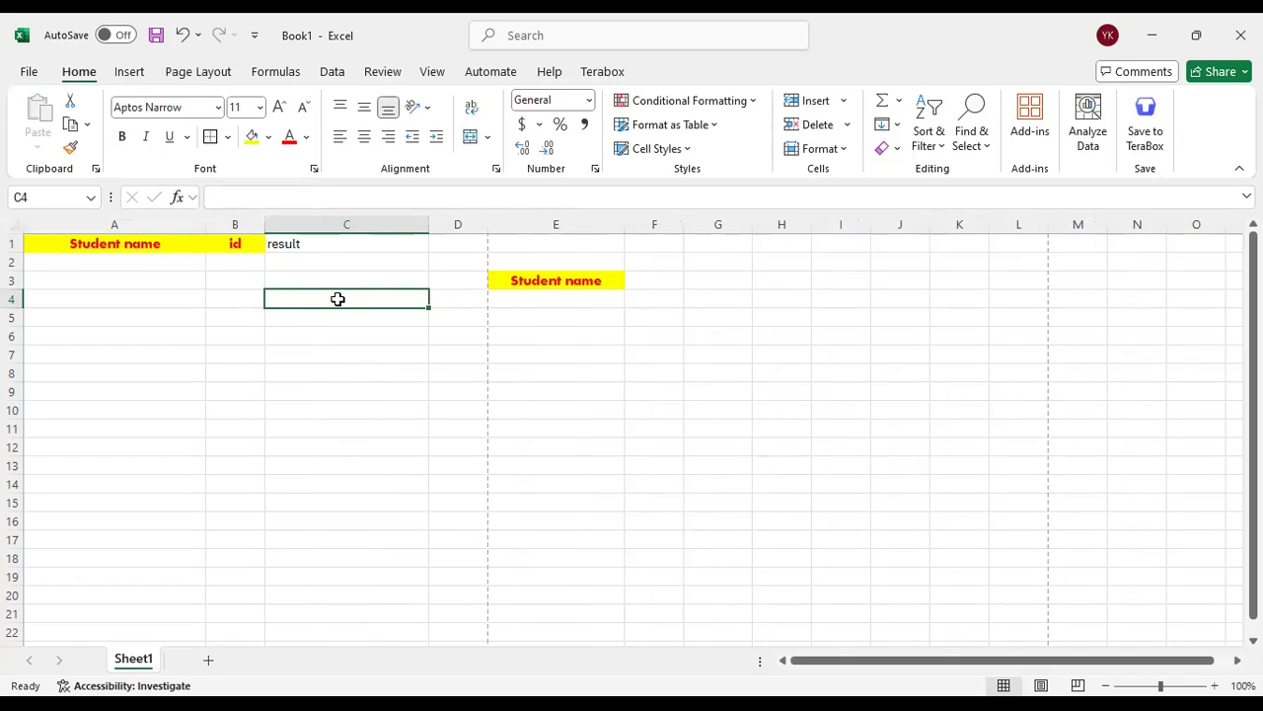
pyautogui.click(147, 244)
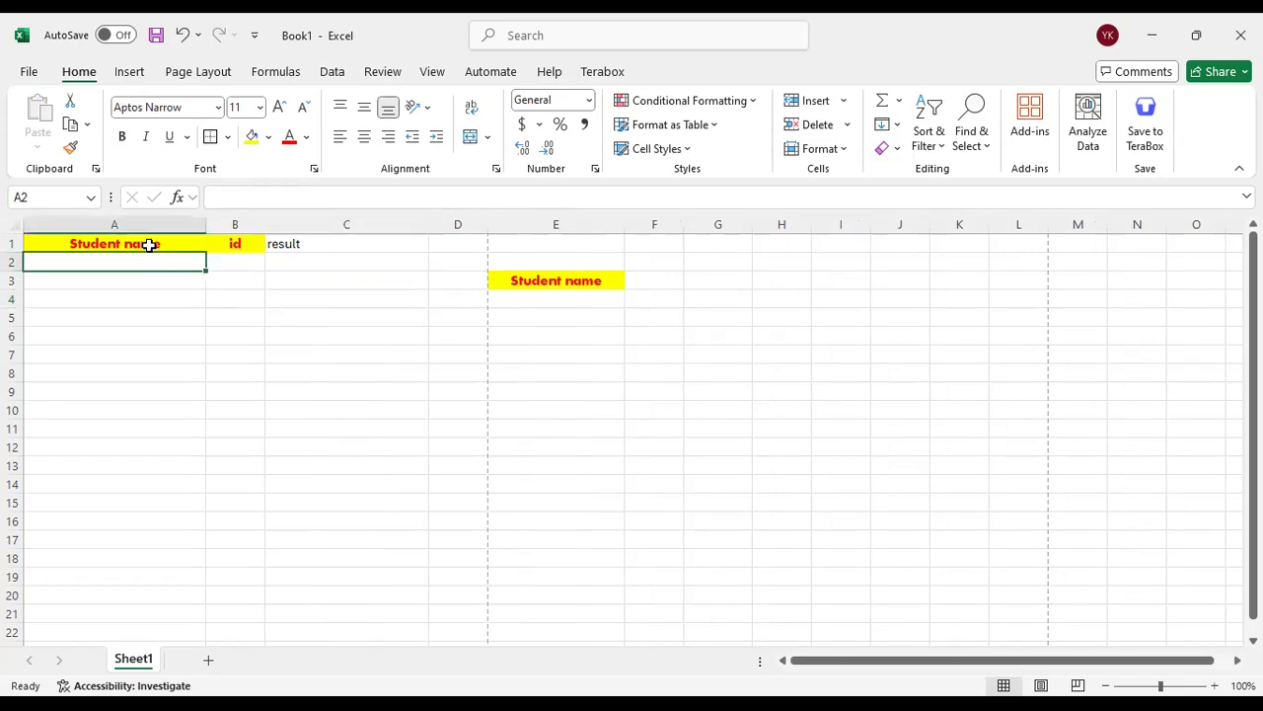
pyautogui.hotkey('ctrl', 'c')
pyautogui.click(329, 283)
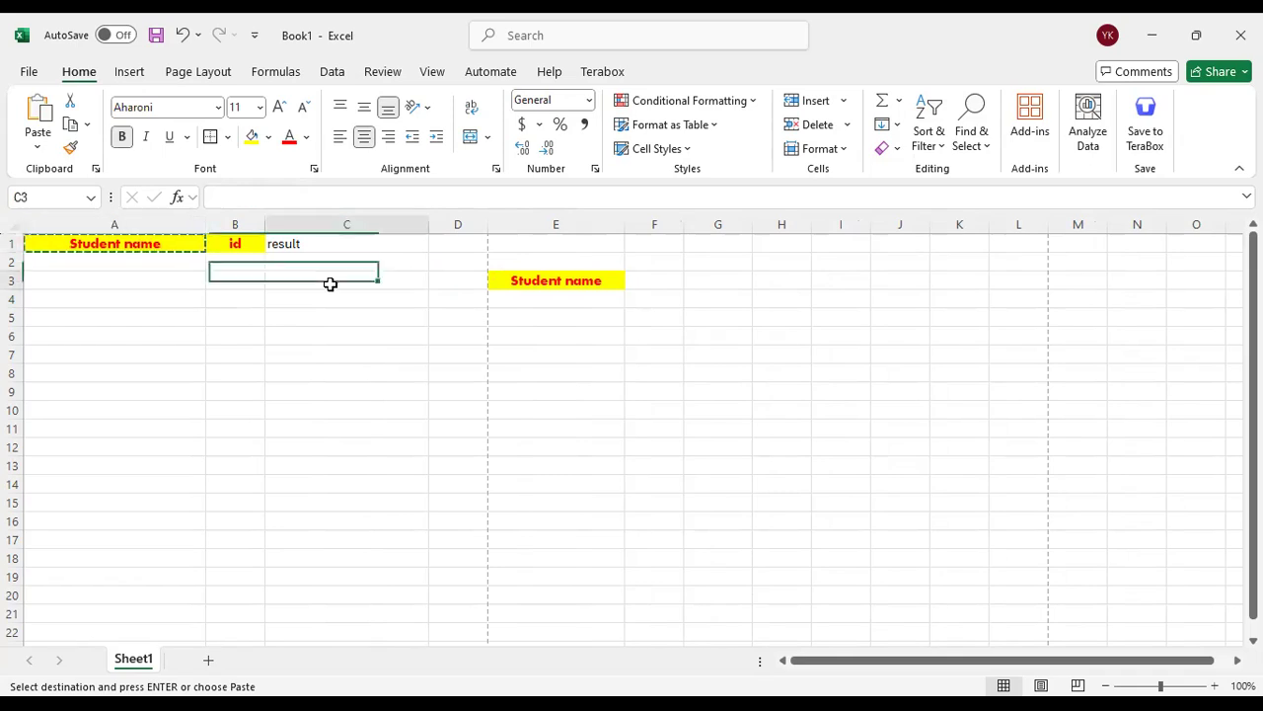
pyautogui.hotkey('ctrl', 'v')
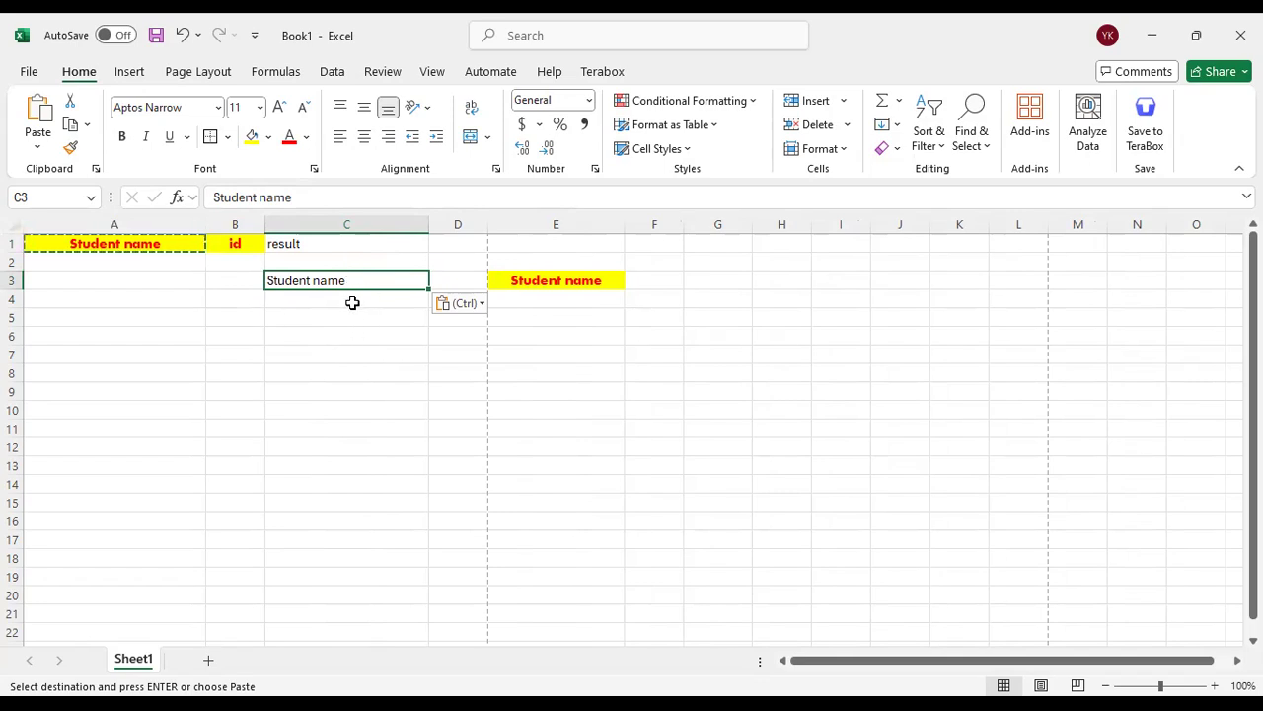
# Look over the paste options offered for cell B4 without pasting, and return to cell C3
pyautogui.click(353, 303)
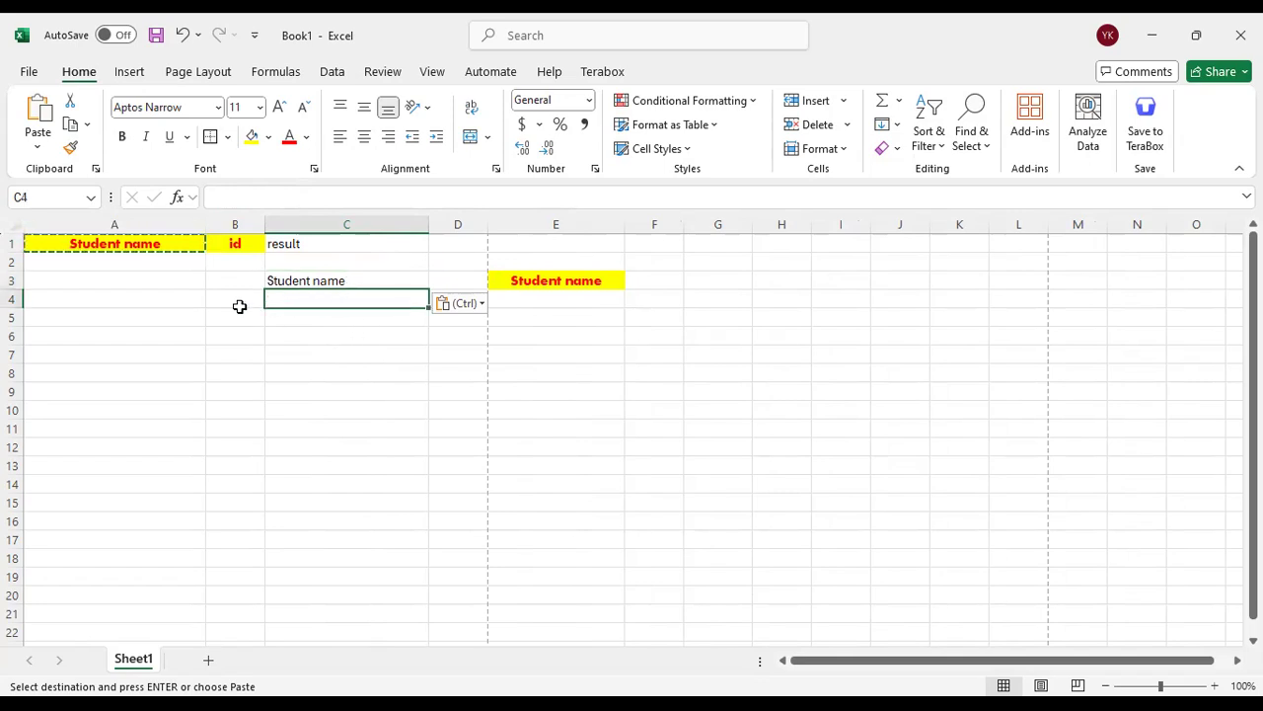
pyautogui.click(240, 303)
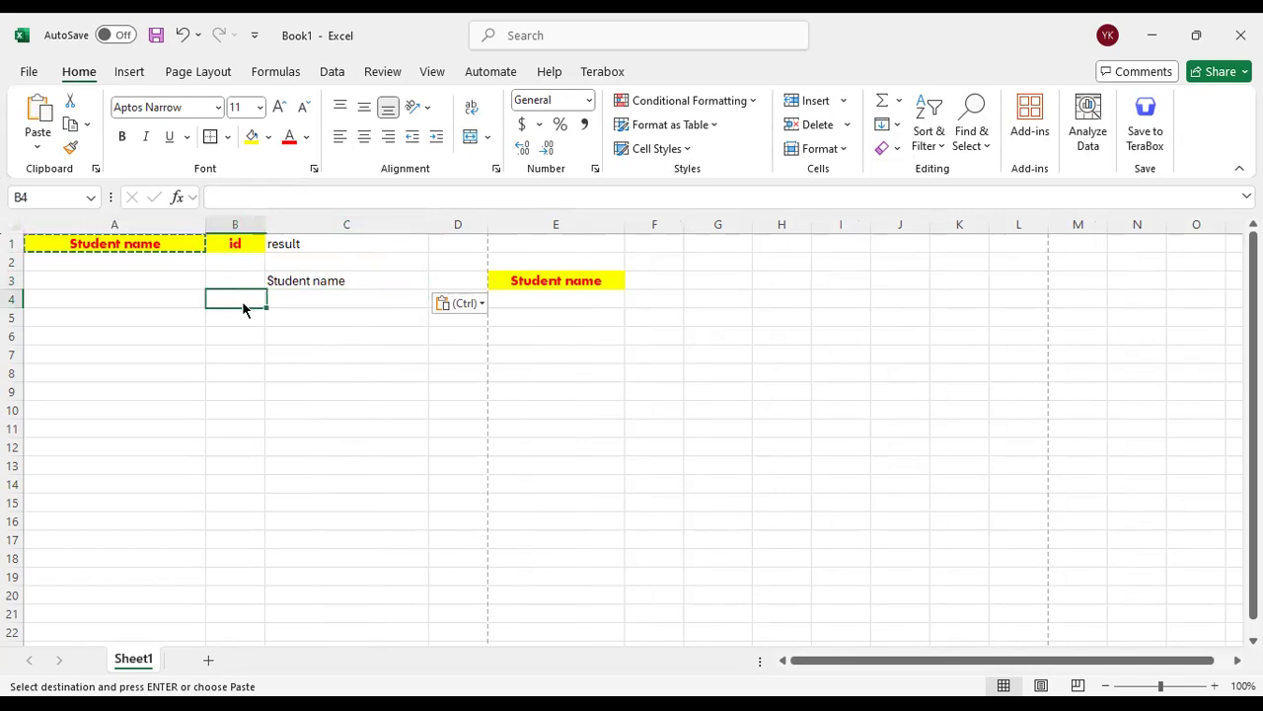
pyautogui.rightClick(245, 304)
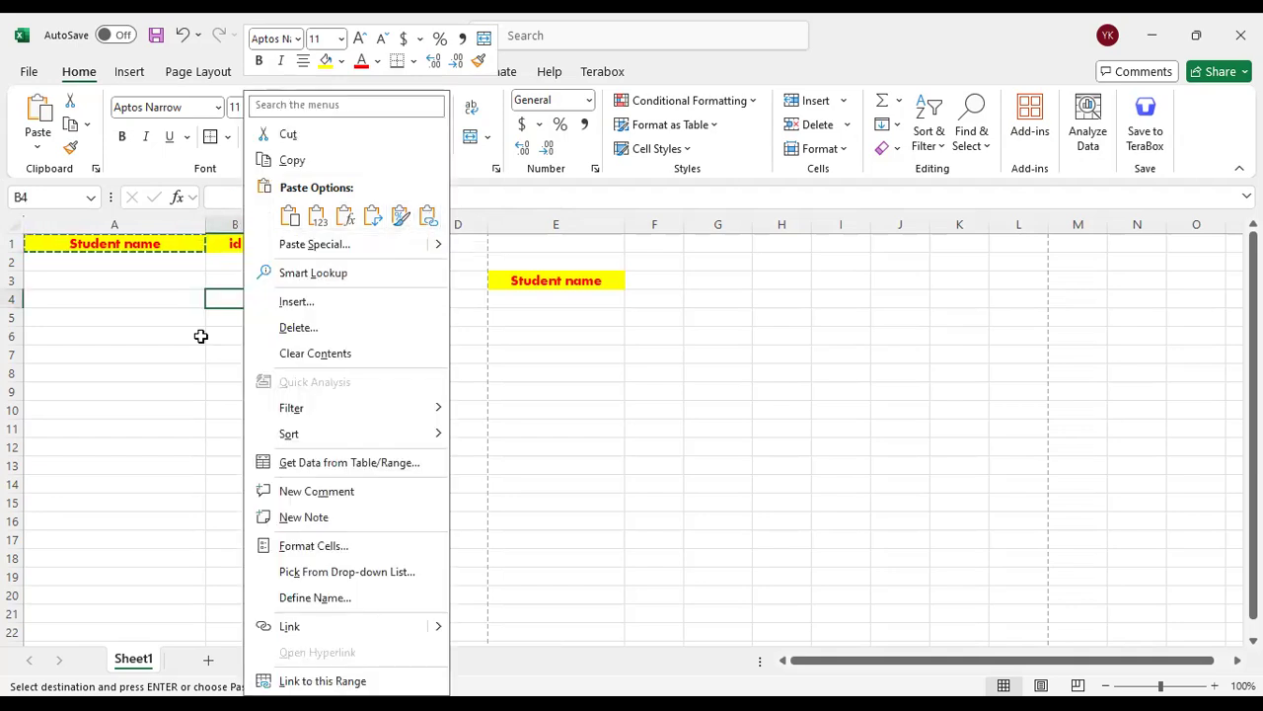
pyautogui.press('Escape')
pyautogui.click(303, 284)
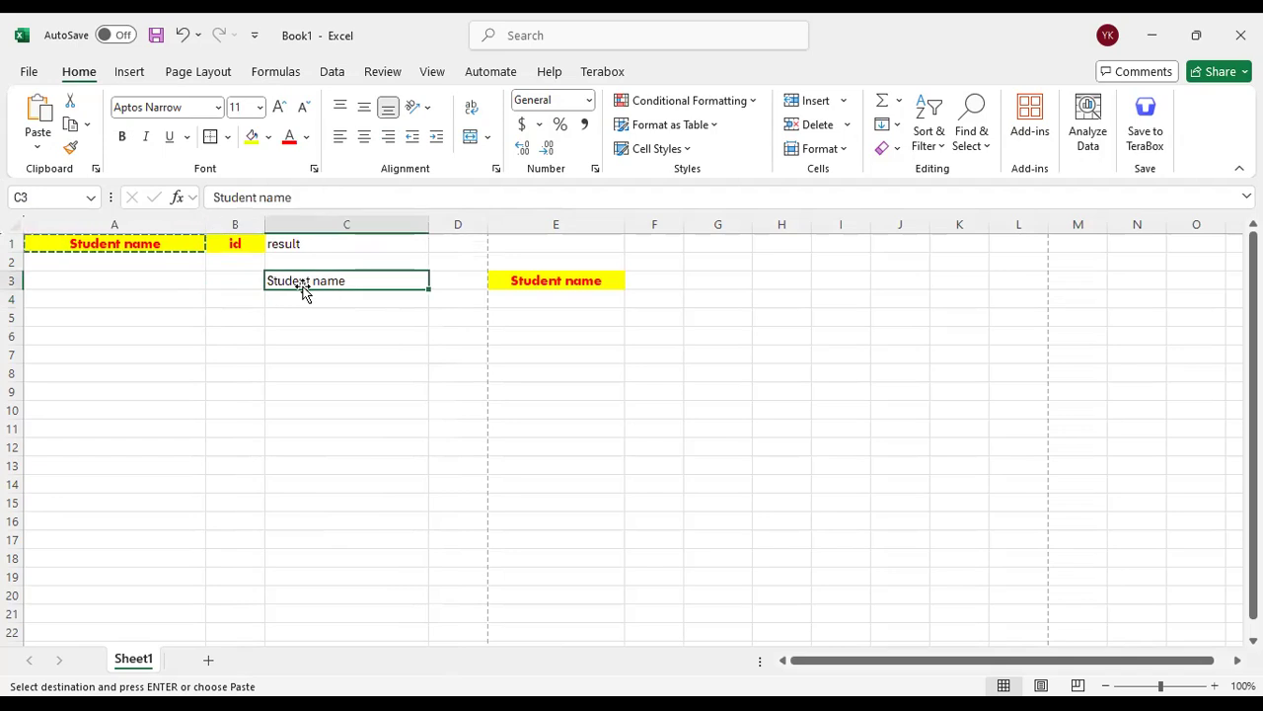
# Compare the formatting of the heading in cell A1 with its pasted copies in E3 and C3
pyautogui.click(136, 250)
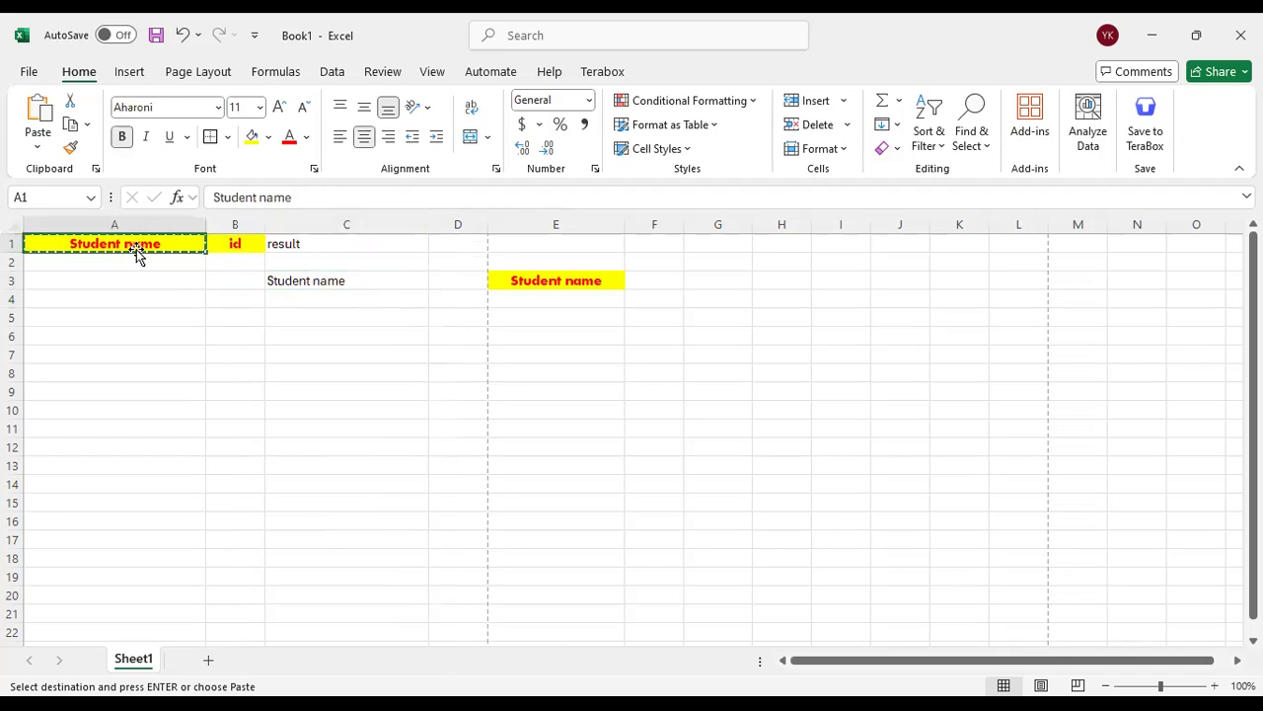
pyautogui.click(580, 287)
pyautogui.click(570, 308)
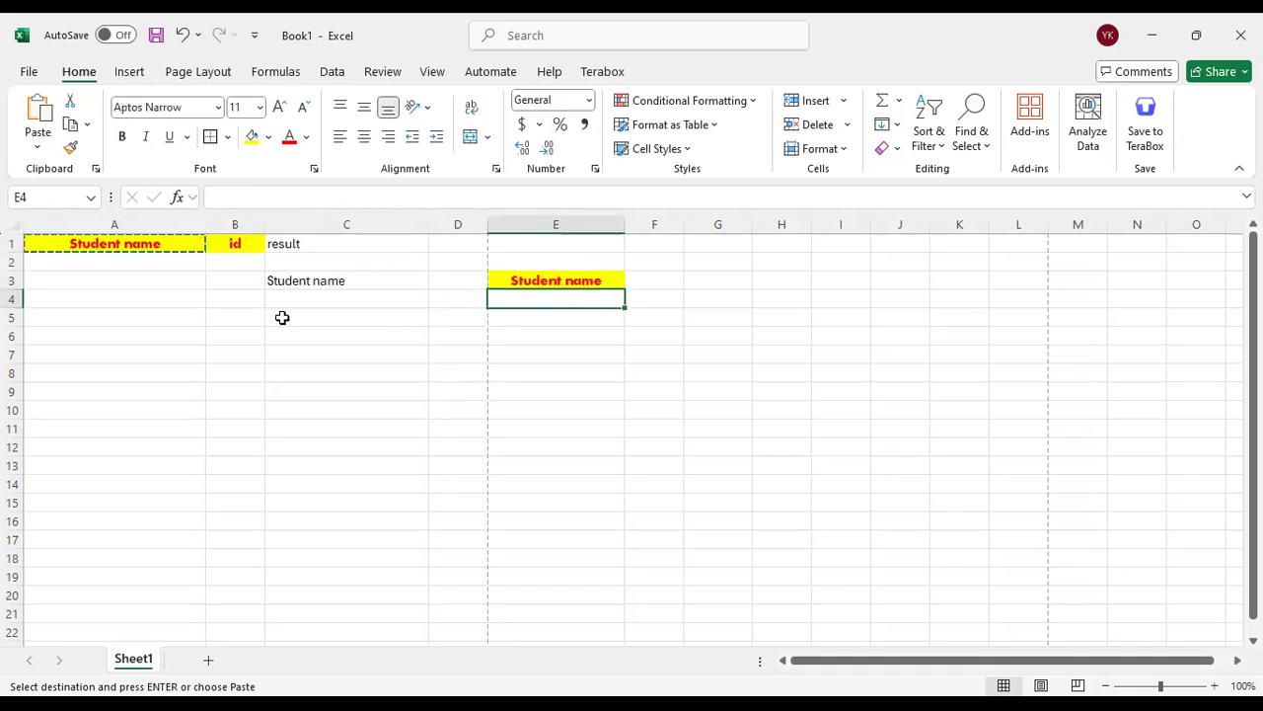
pyautogui.click(166, 244)
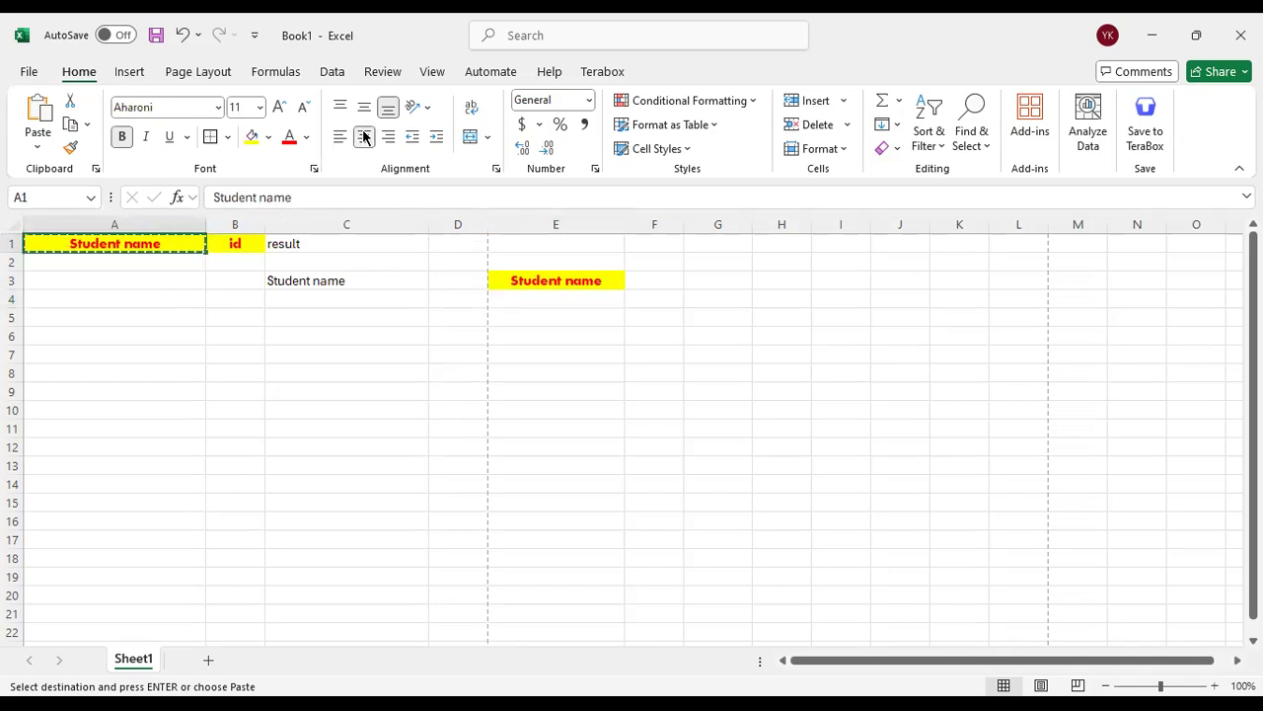
pyautogui.click(418, 287)
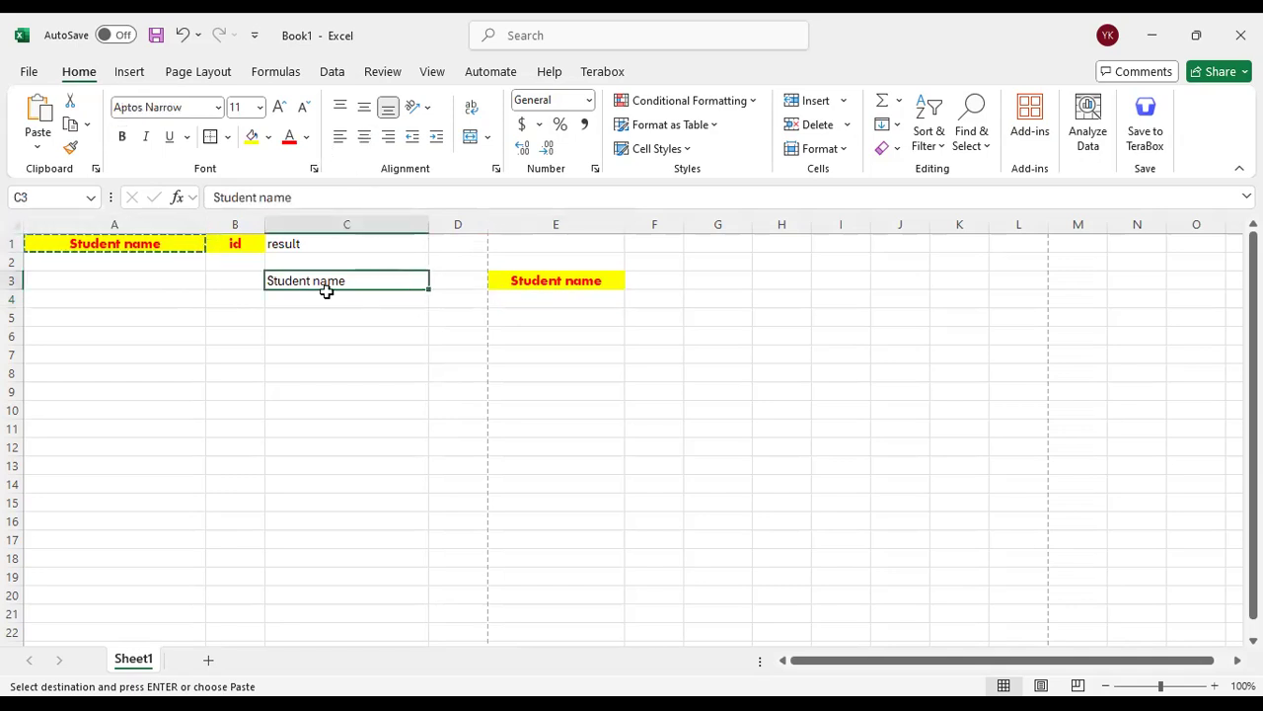
pyautogui.click(422, 392)
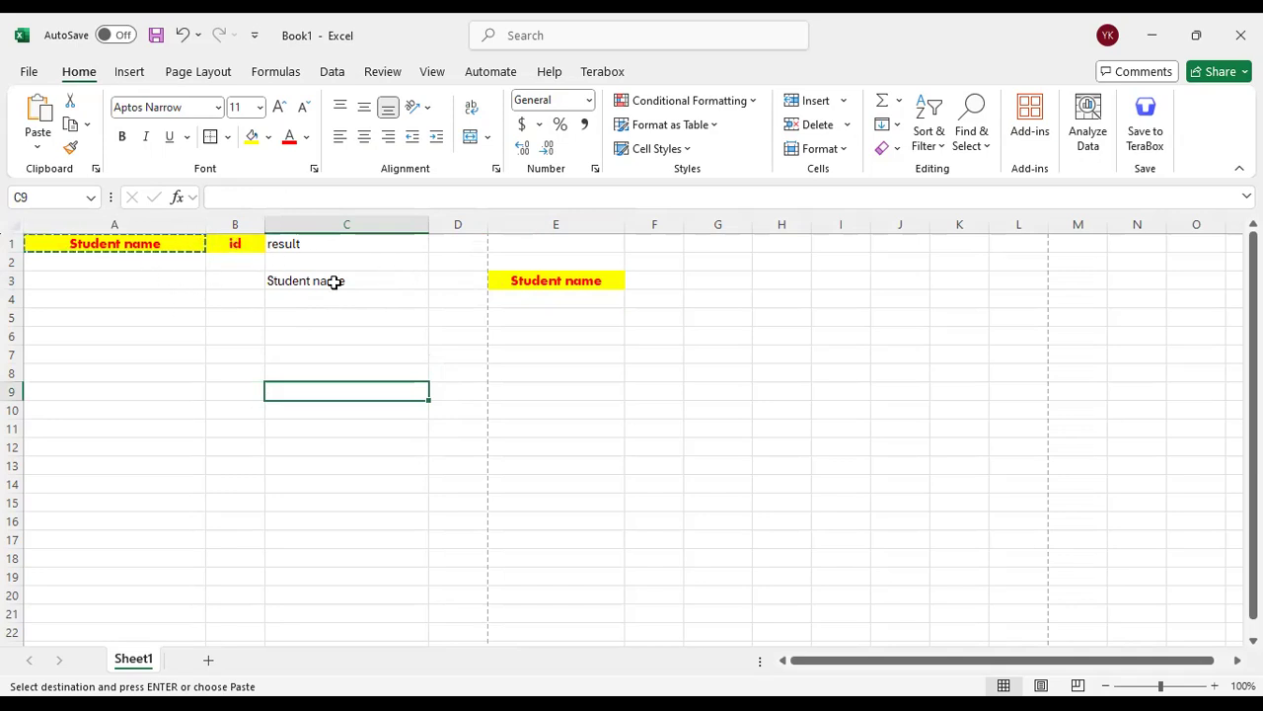
# Widen column B beside the "result" heading and select the whole of column C
pyautogui.click(289, 245)
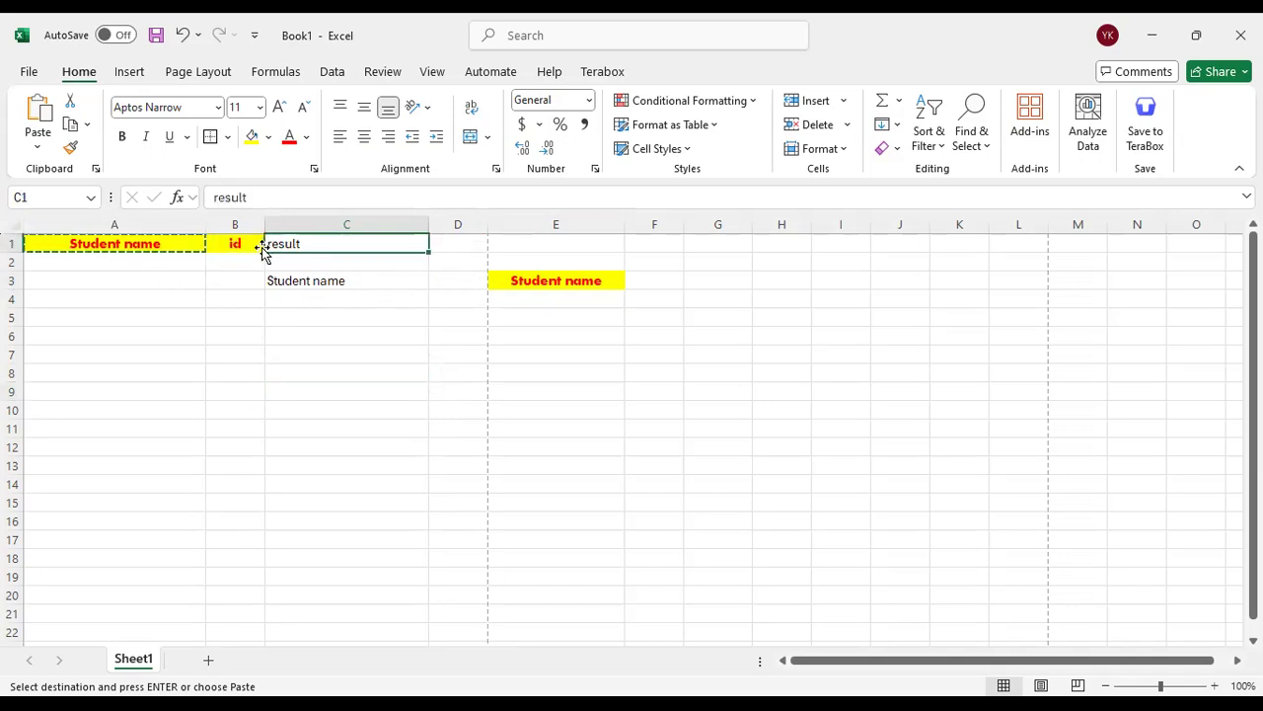
pyautogui.moveTo(264, 224); pyautogui.dragTo(320, 224)
pyautogui.click(283, 223)
pyautogui.click(356, 224)
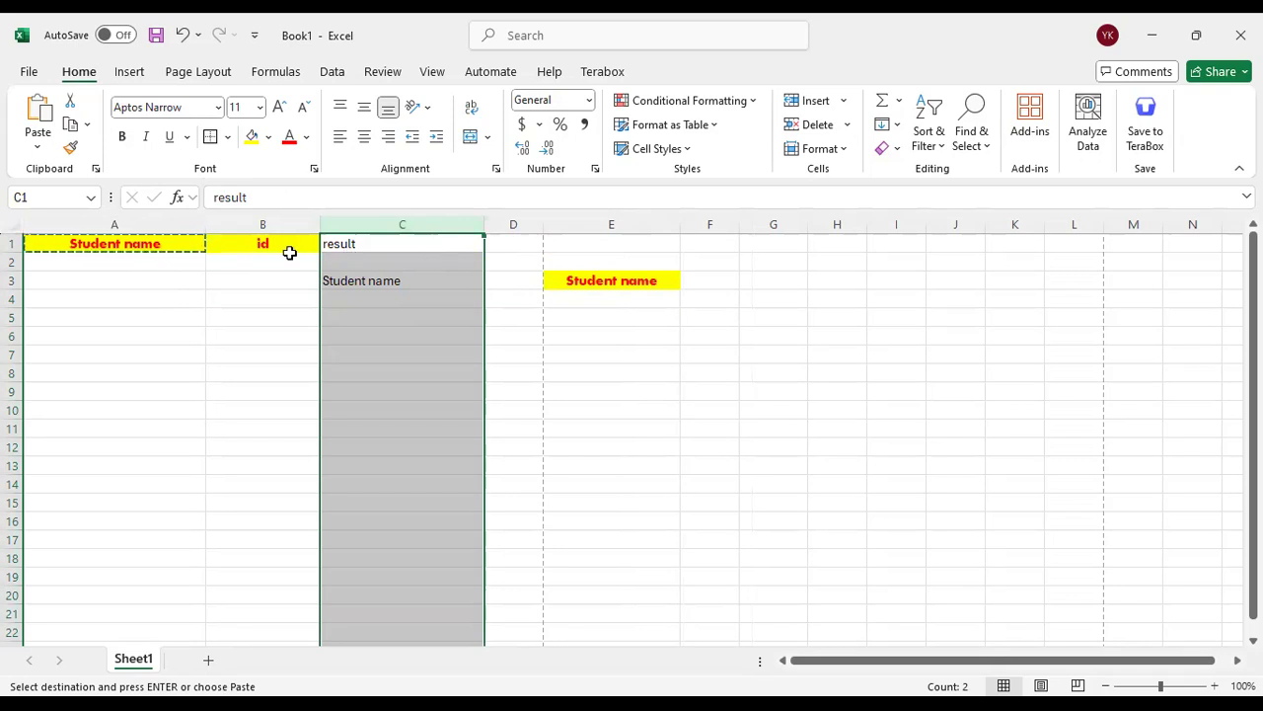
# Merge and center cells B1:C1, keeping only the "id" heading
pyautogui.moveTo(284, 248); pyautogui.dragTo(386, 247)
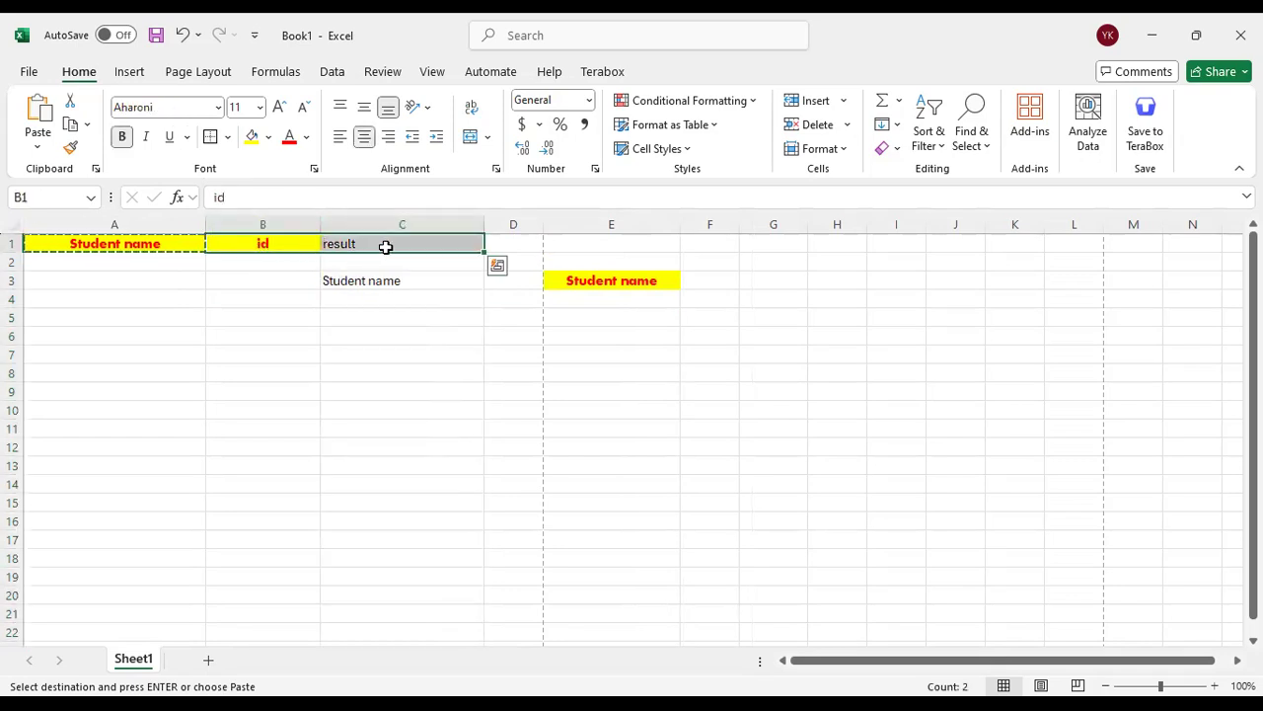
pyautogui.click(474, 136)
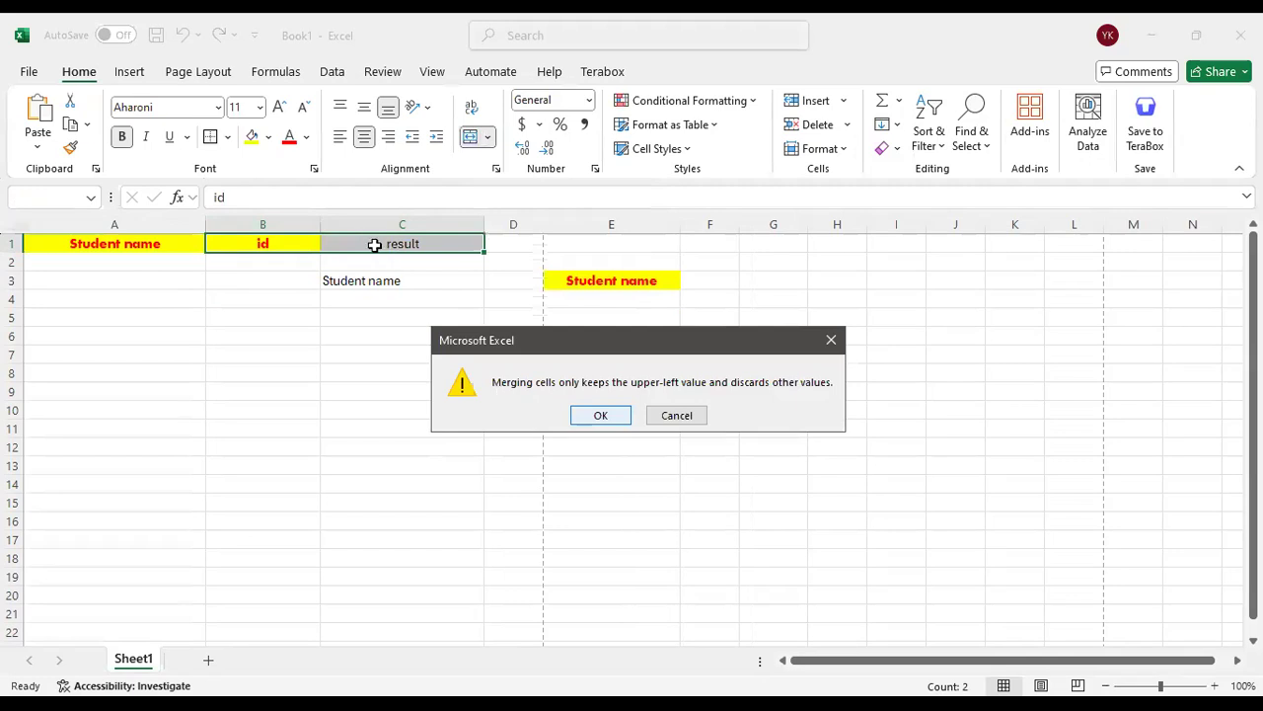
pyautogui.press('Return')
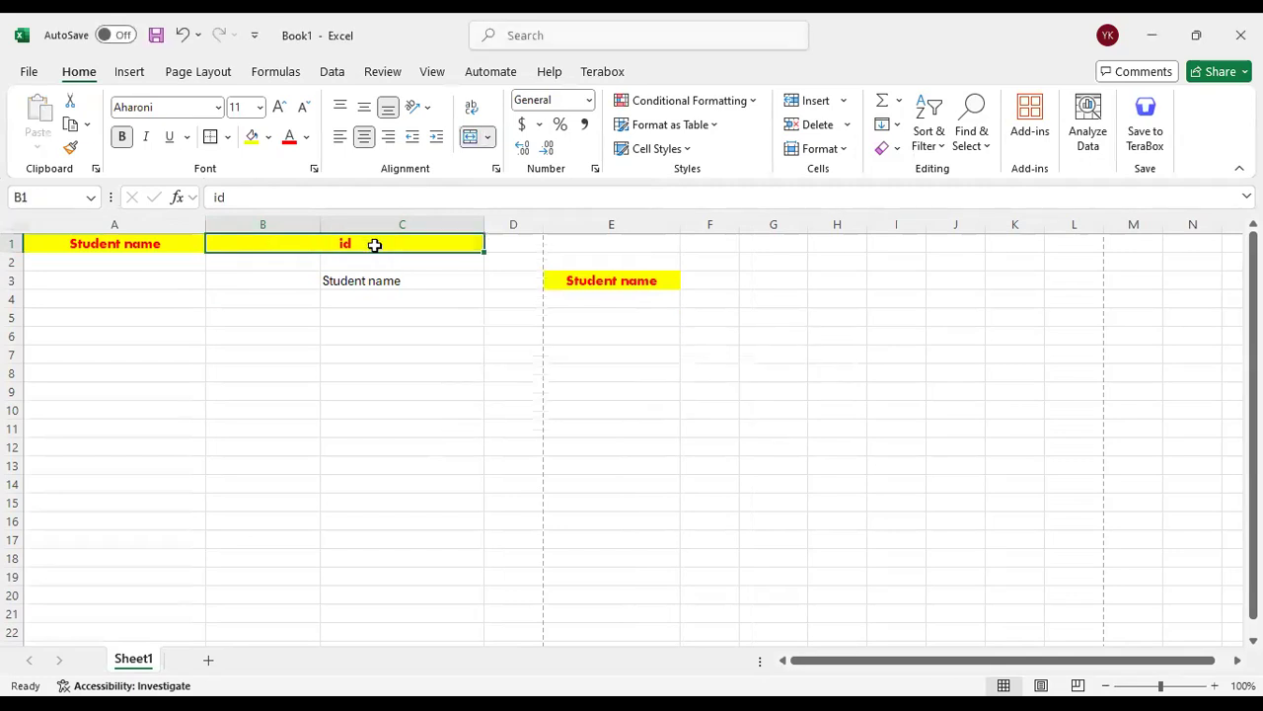
pyautogui.click(334, 296)
pyautogui.click(306, 242)
pyautogui.click(298, 381)
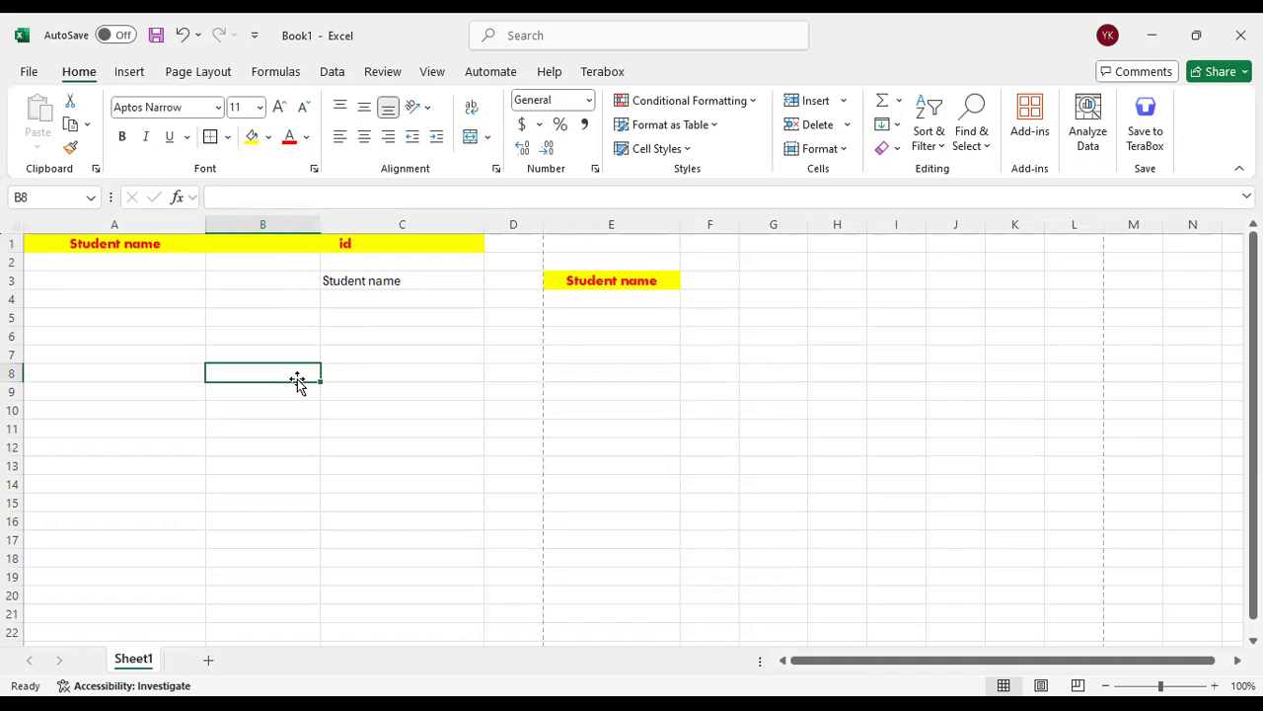
# Examine the text of cell C3 in edit mode without changing it
pyautogui.click(367, 301)
pyautogui.click(371, 281)
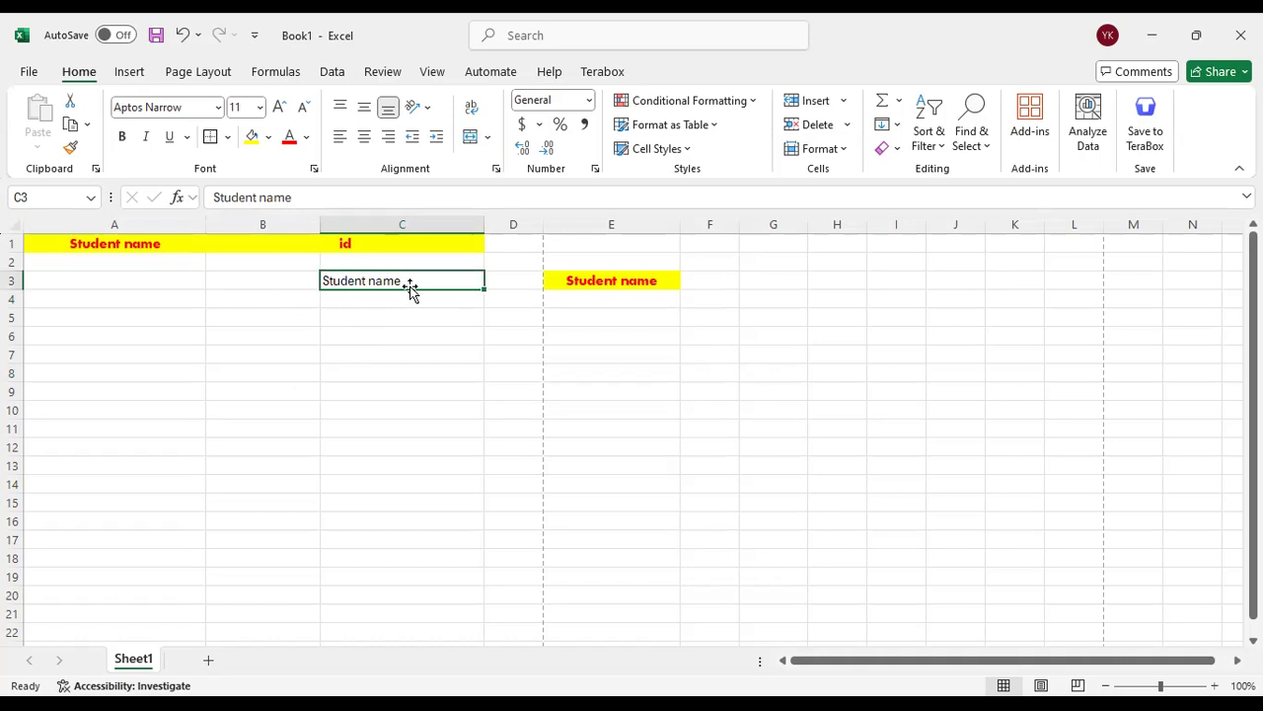
pyautogui.moveTo(310, 200); pyautogui.dragTo(210, 198)
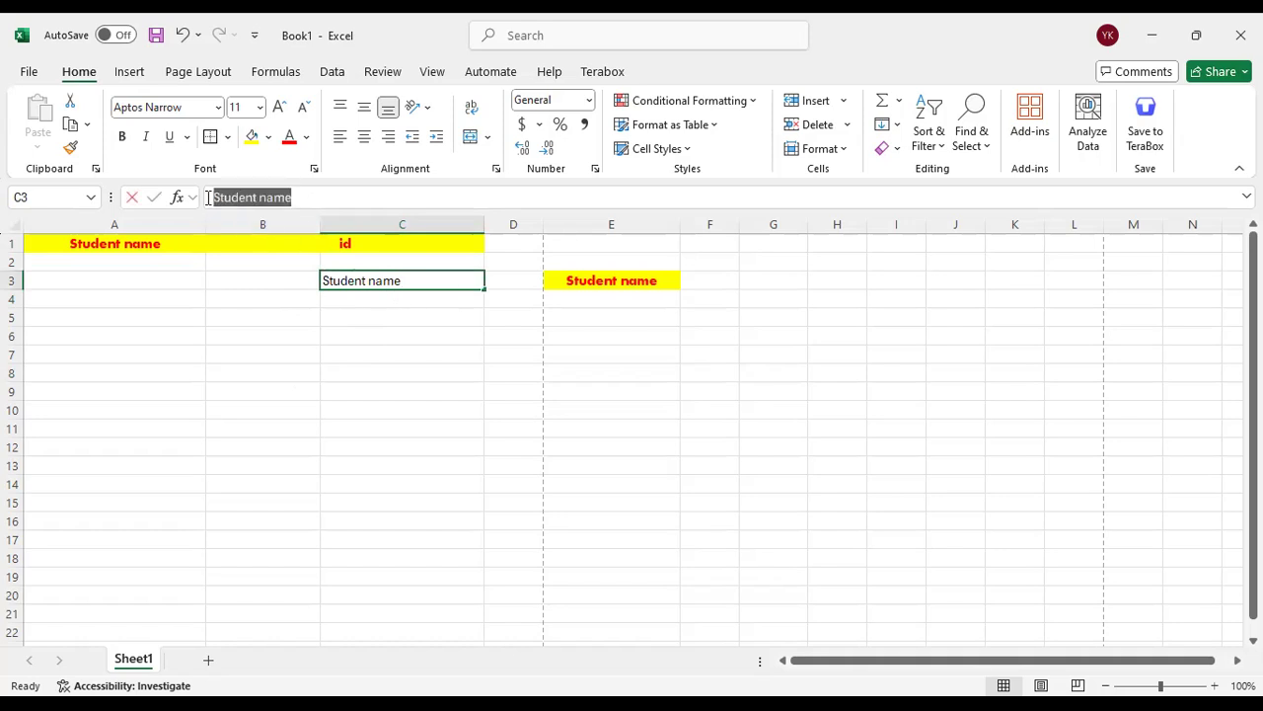
pyautogui.click(293, 195)
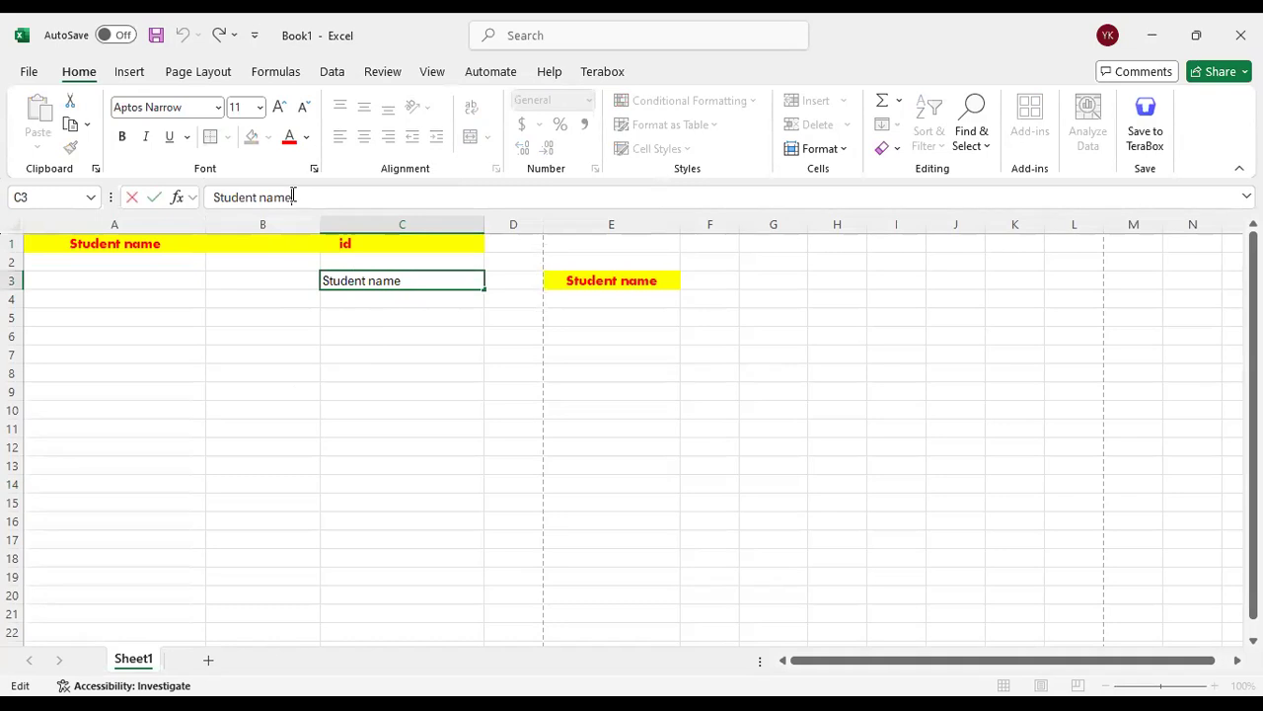
# Copy the "Student name" heading from cell A1 and paste it with its formatting into cell C5
pyautogui.click(153, 243)
pyautogui.hotkey('ctrl', 'c')
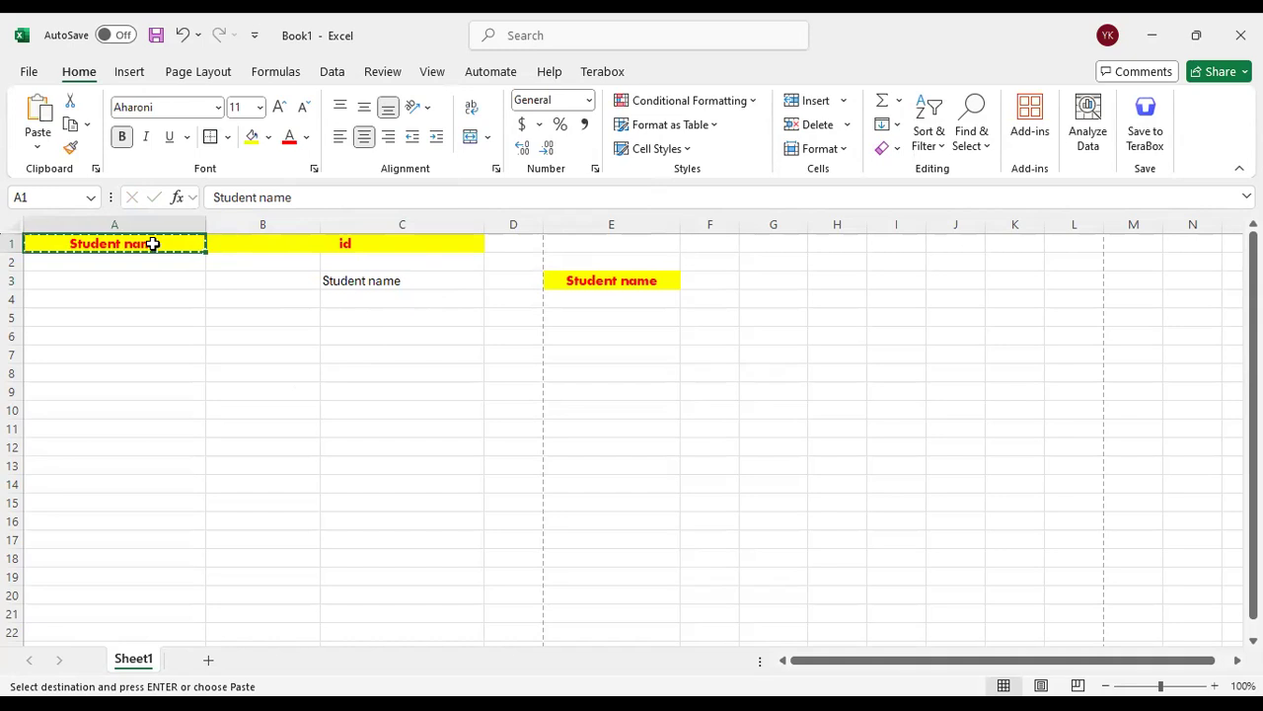
pyautogui.click(352, 319)
pyautogui.hotkey('ctrl', 'v')
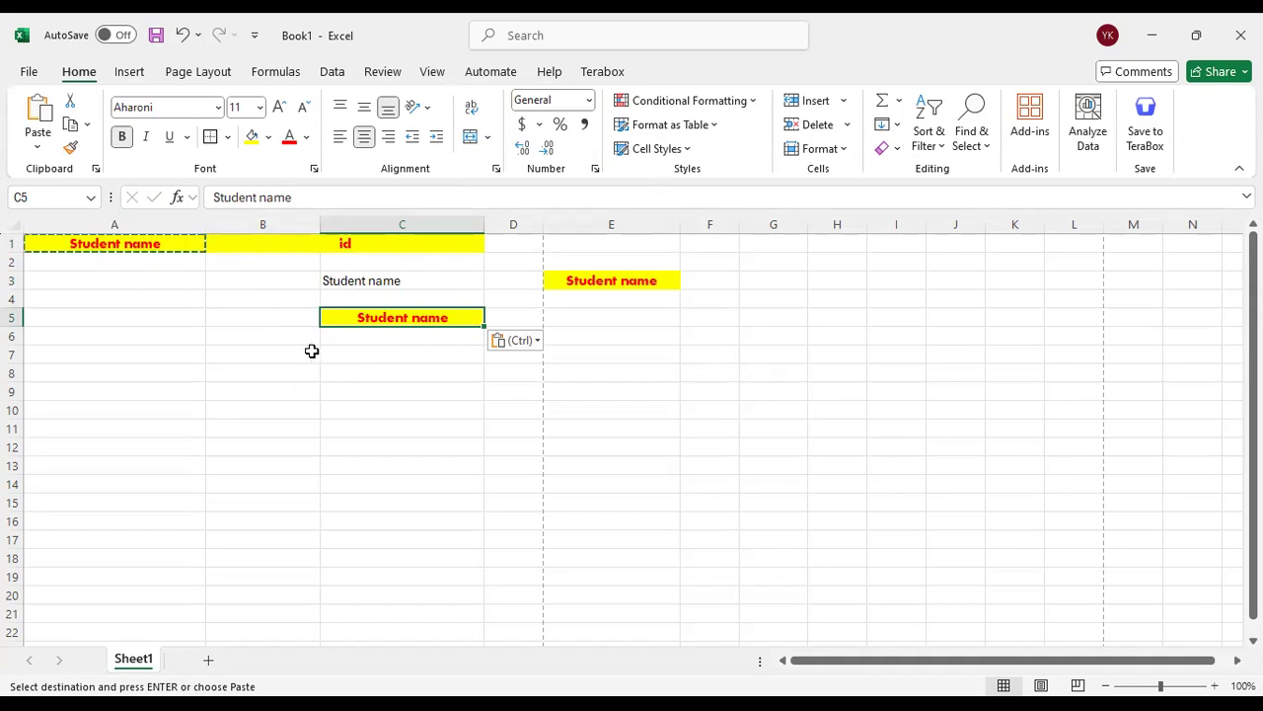
# Try to paste the "Student name" heading from A1 as plain text into cell B5 while editing that cell
pyautogui.click(268, 322)
pyautogui.click(246, 201)
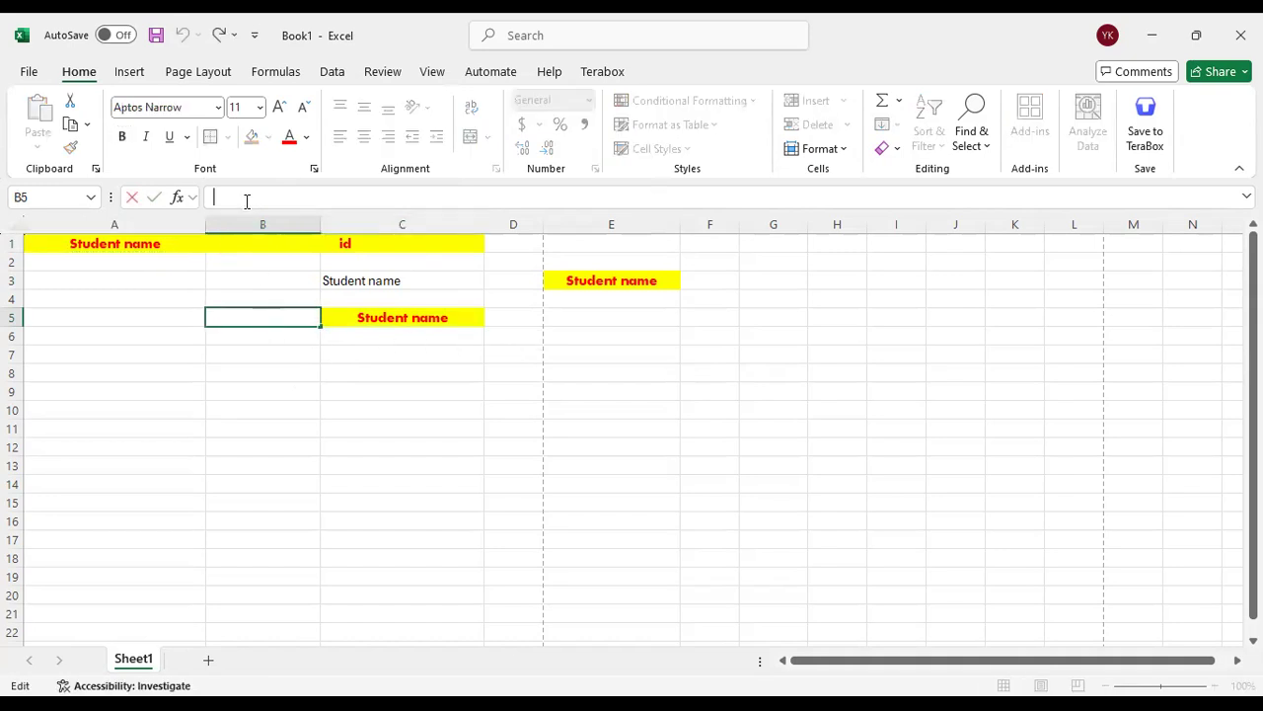
pyautogui.rightClick(247, 201)
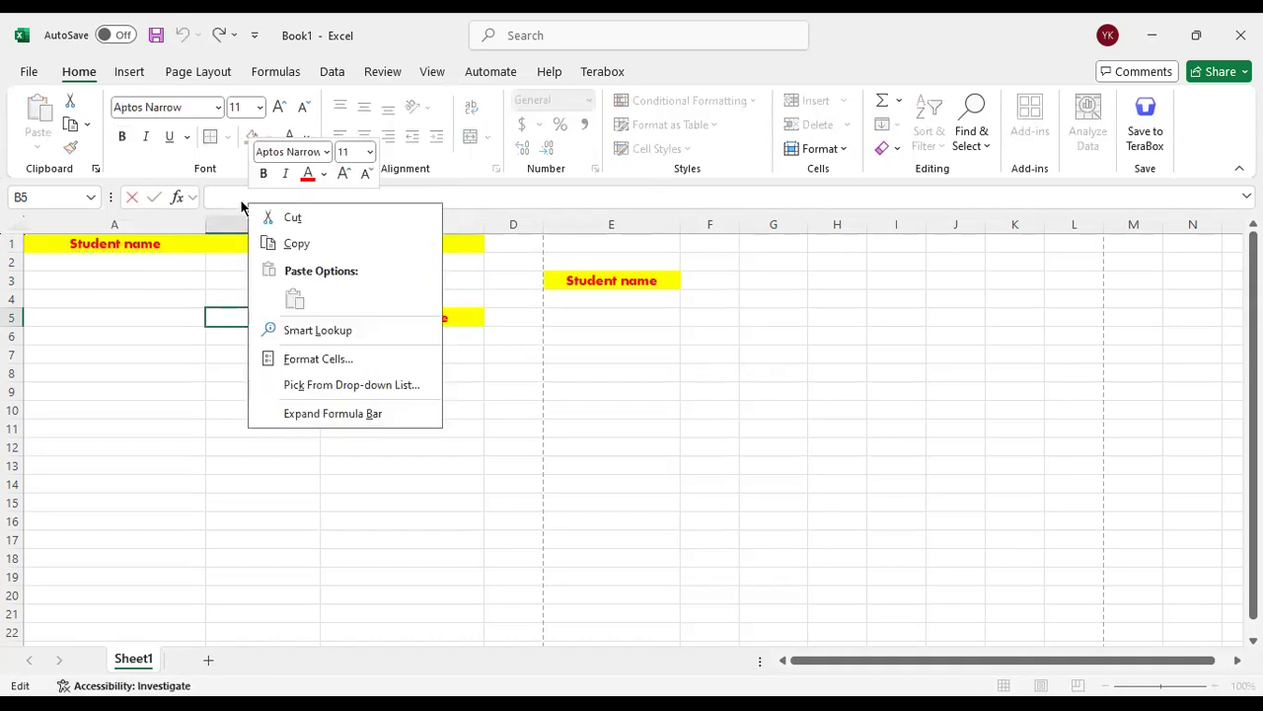
pyautogui.click(227, 196)
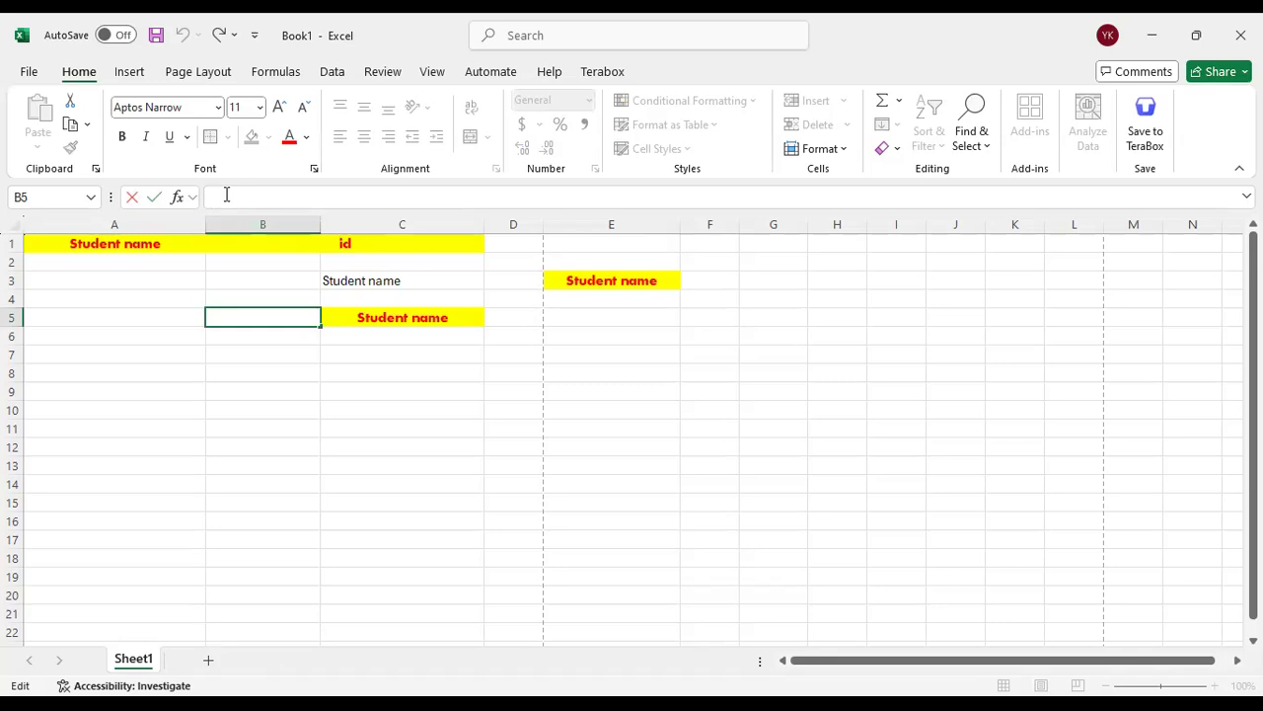
pyautogui.click(134, 245)
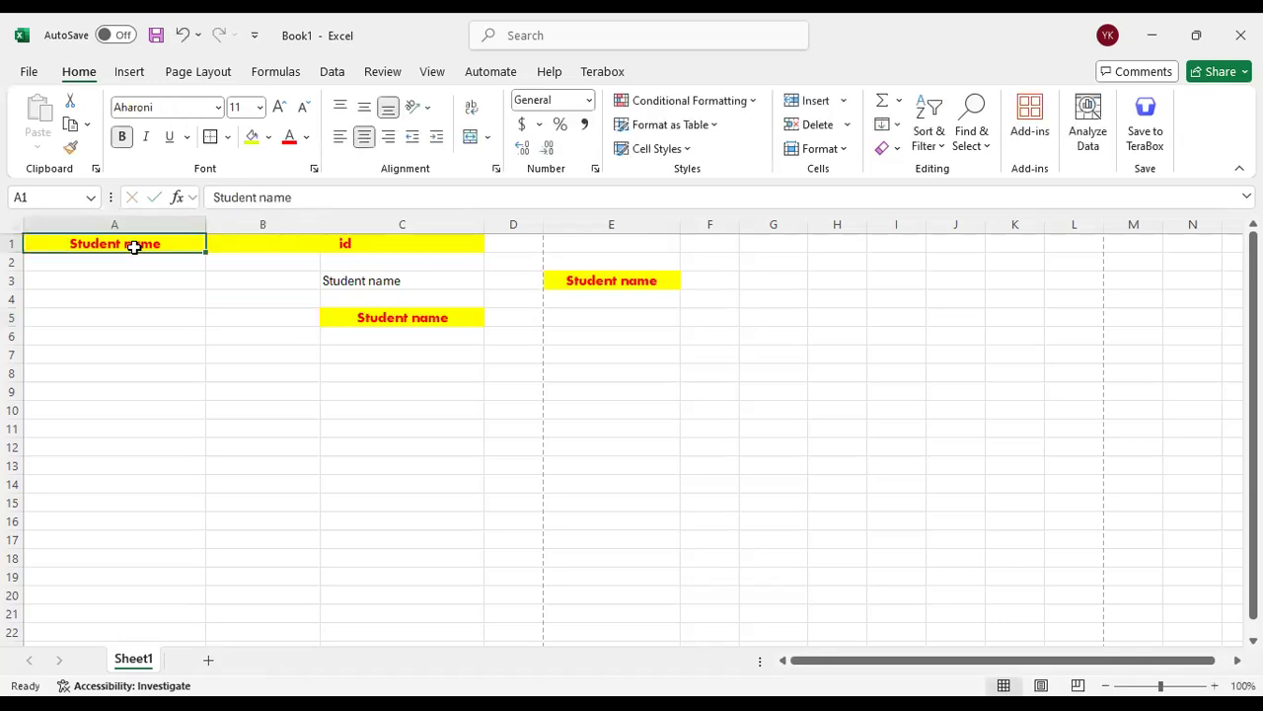
pyautogui.hotkey('ctrl', 'c')
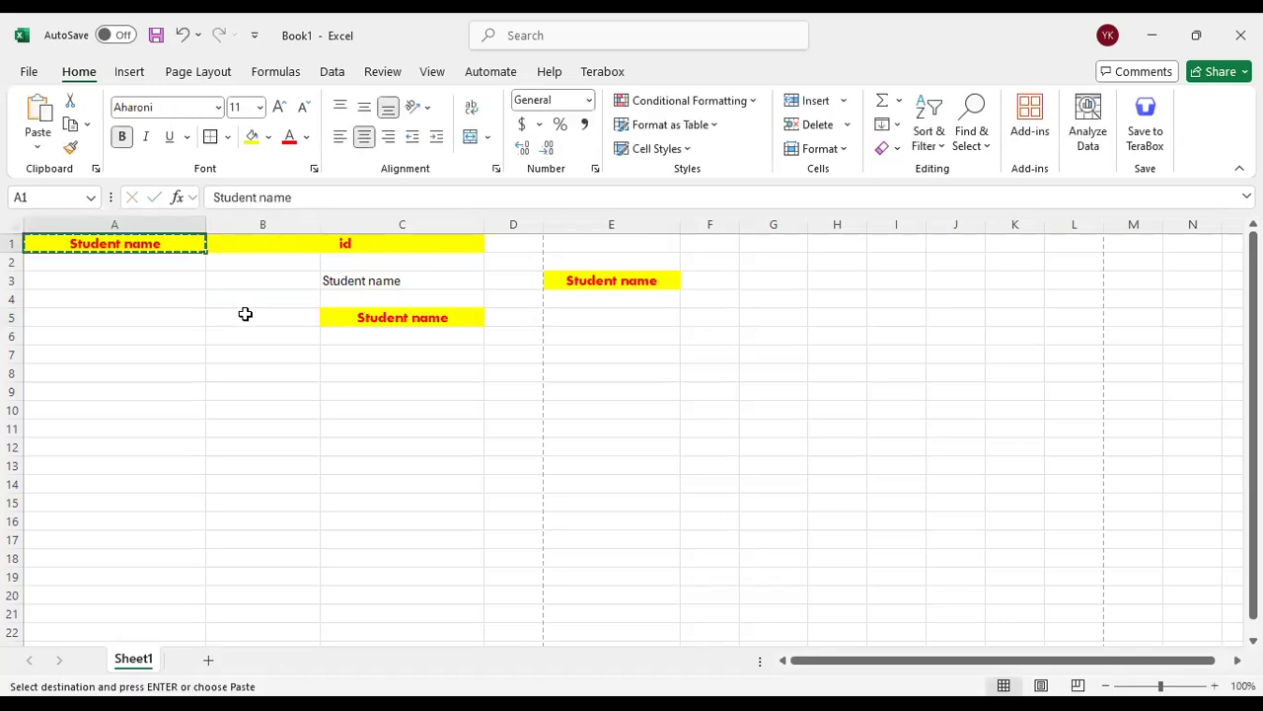
pyautogui.click(245, 314)
pyautogui.click(265, 202)
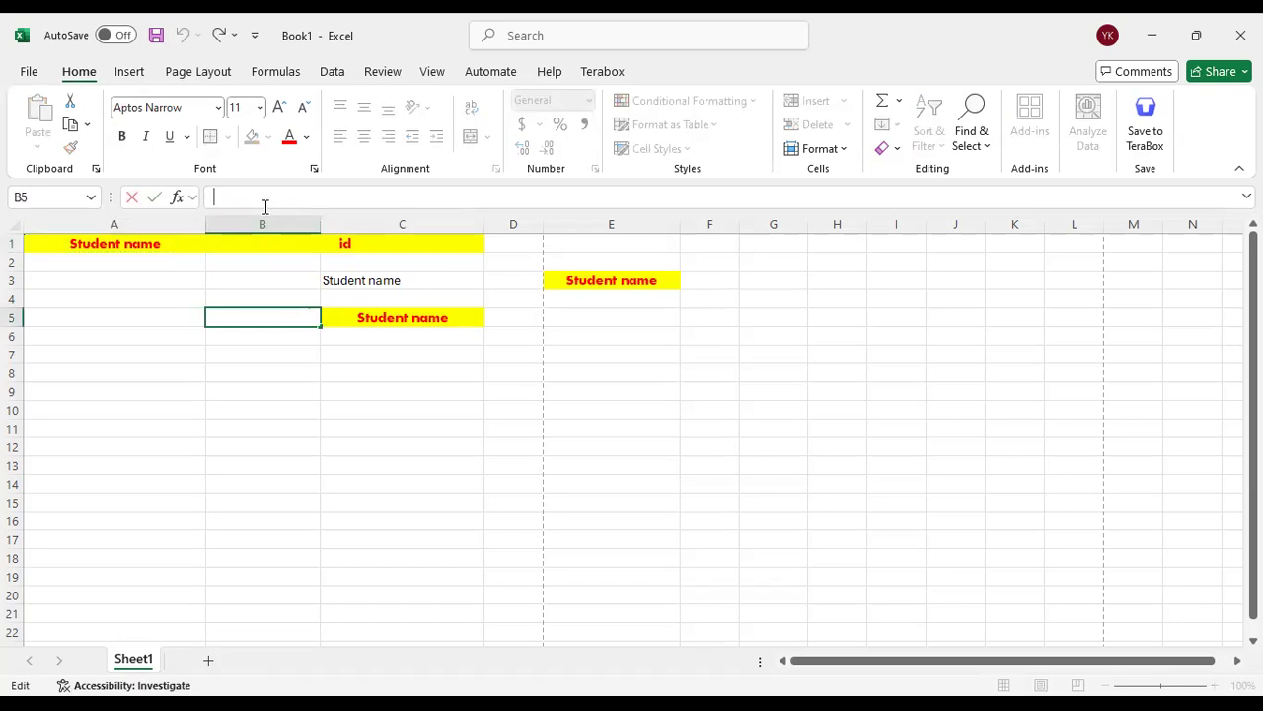
# Try to copy the "Student name" heading from A1 and paste it as plain text into cell B4 in edit mode
pyautogui.click(158, 257)
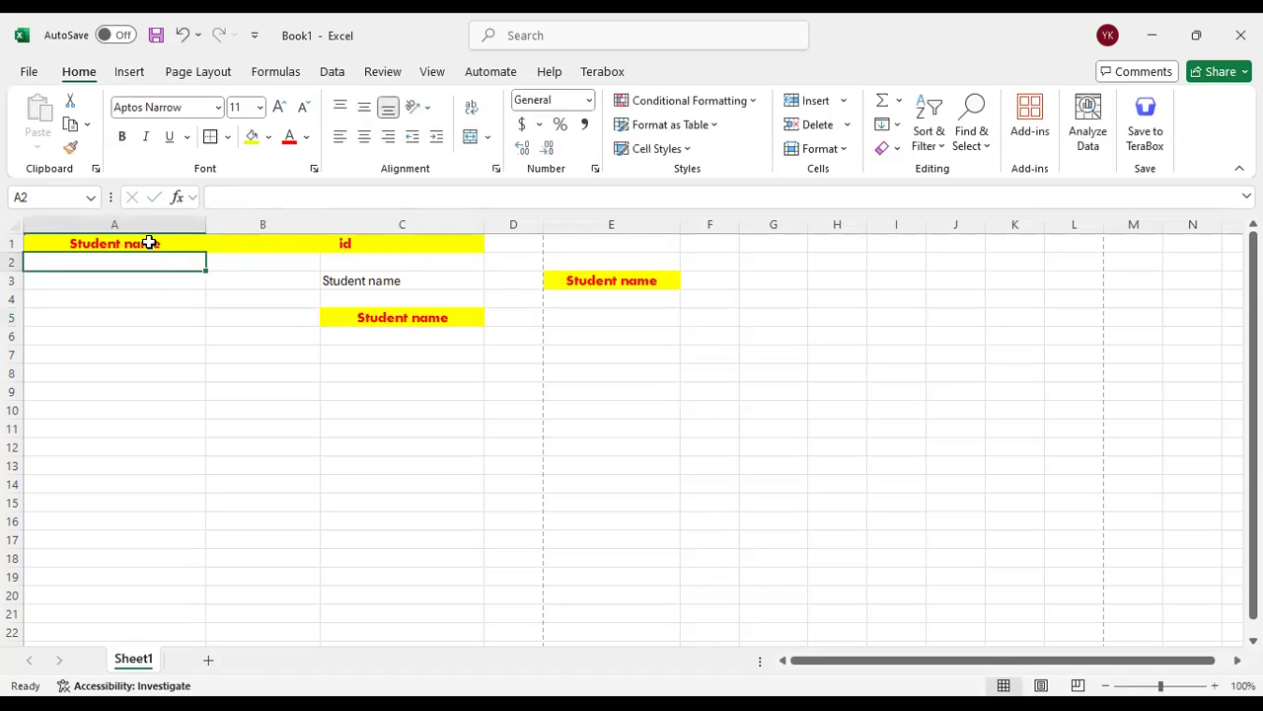
pyautogui.click(148, 243)
pyautogui.hotkey('ctrl', 'c')
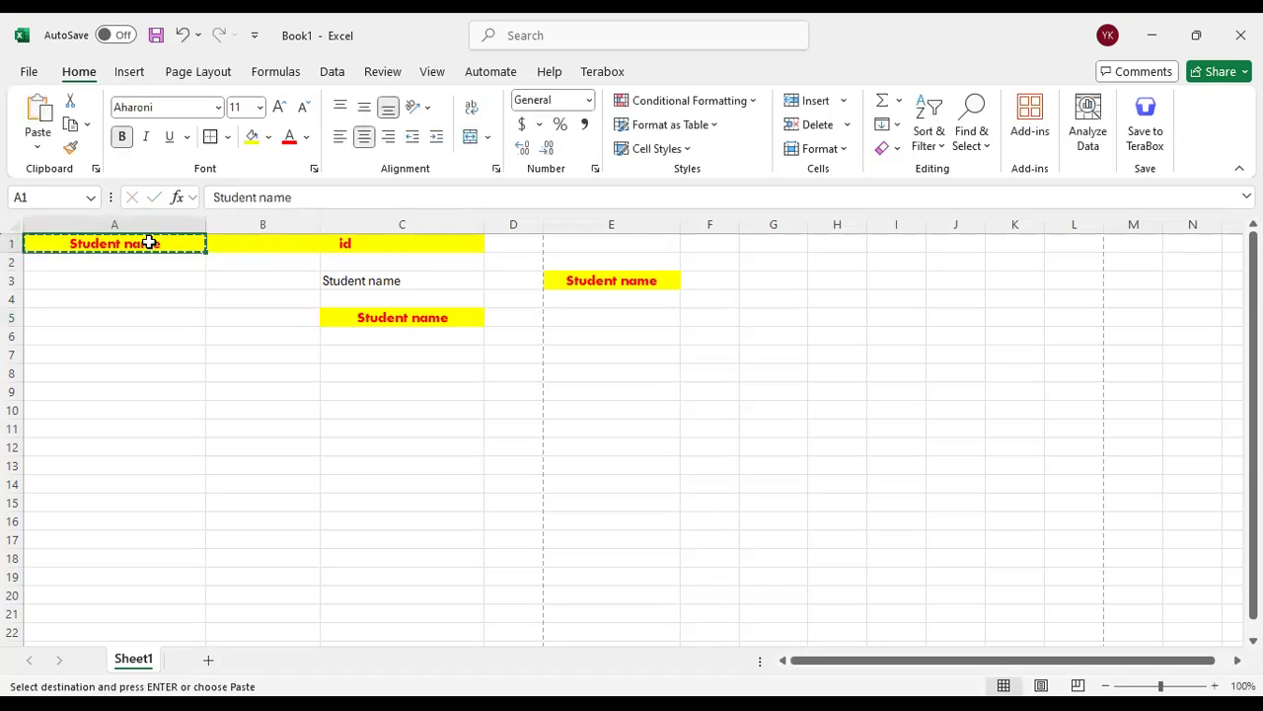
pyautogui.click(271, 298)
pyautogui.click(285, 197)
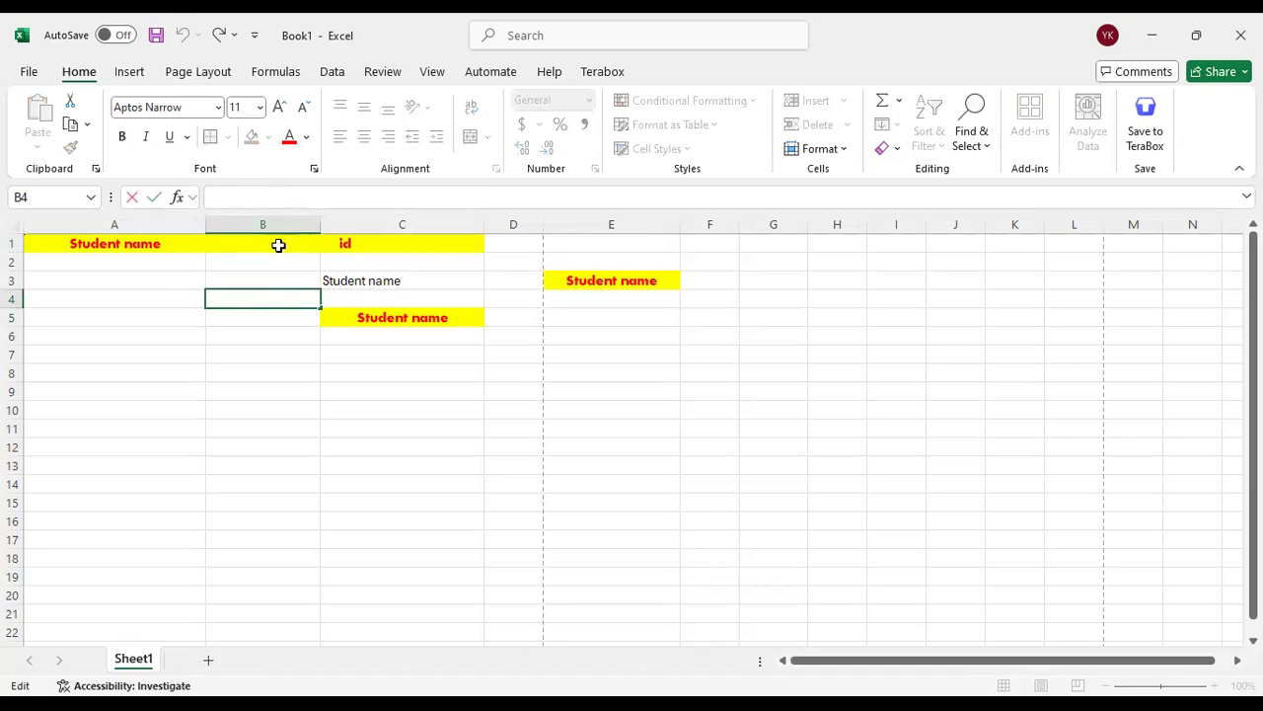
pyautogui.rightClick(266, 299)
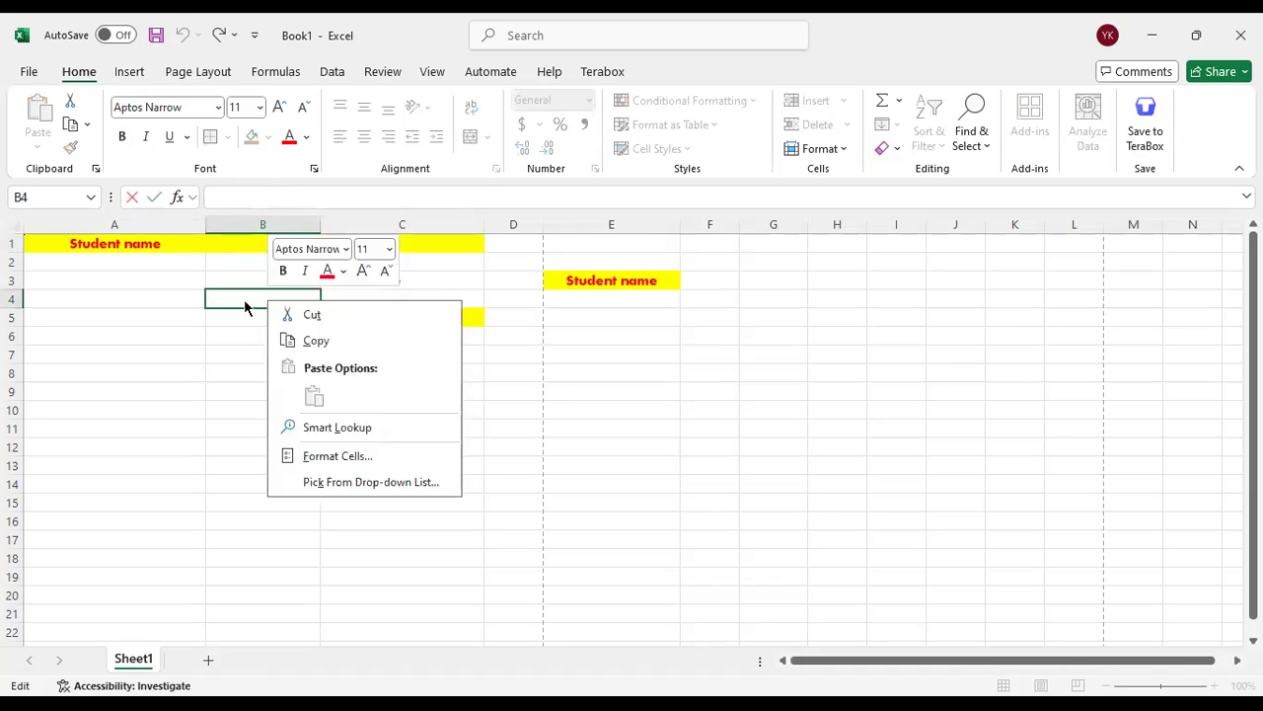
# Copy the "Student name" heading from A1 again and try to paste only its text into cell B5 in edit mode
pyautogui.click(149, 243)
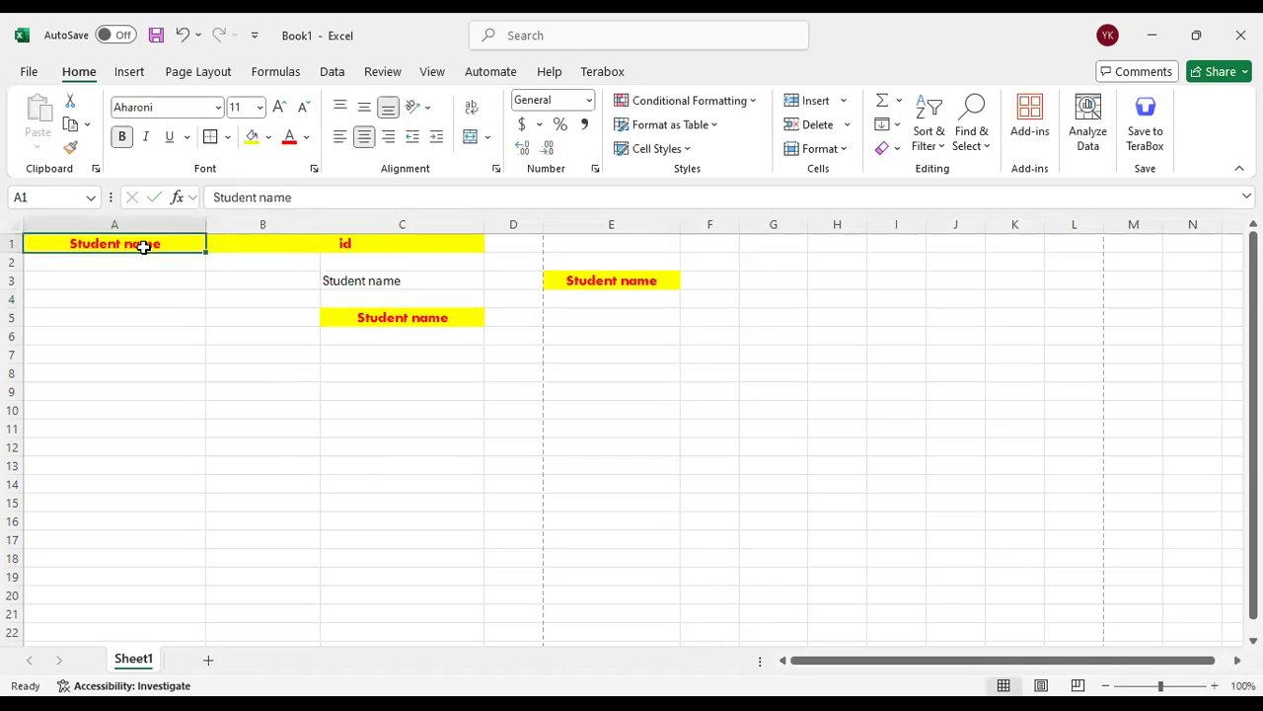
pyautogui.rightClick(143, 247)
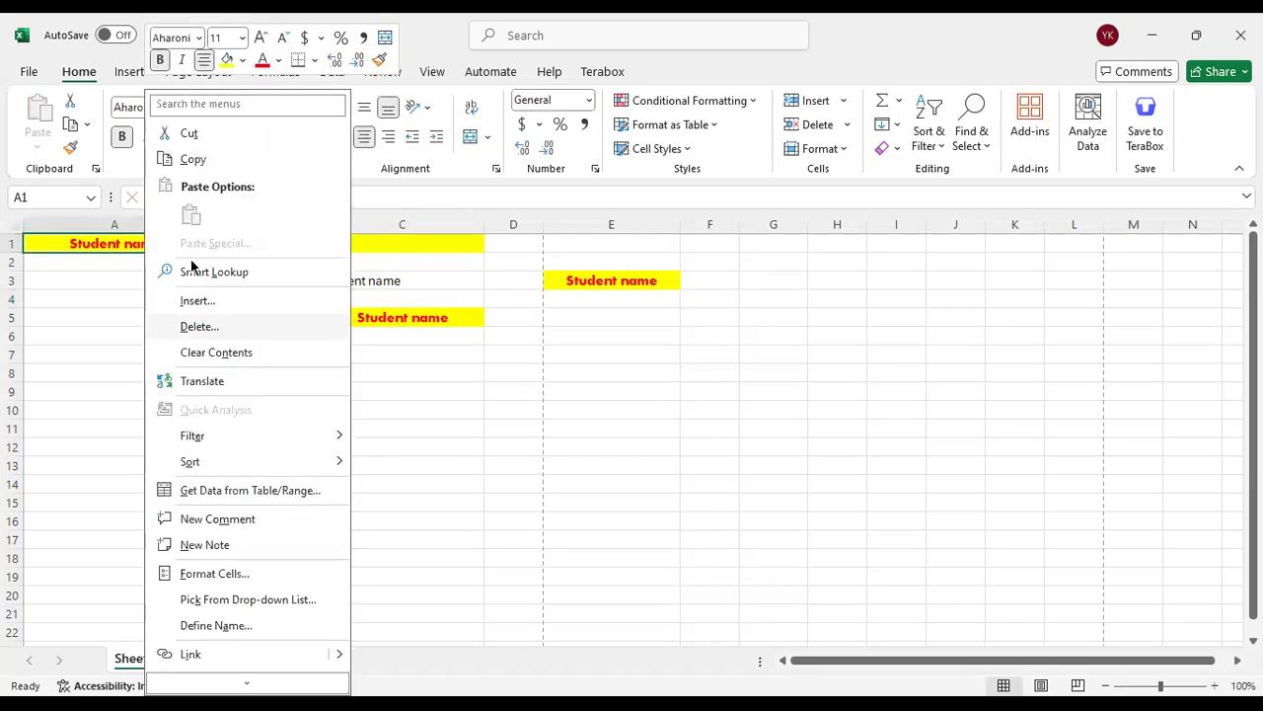
pyautogui.click(191, 161)
pyautogui.click(268, 312)
pyautogui.click(250, 197)
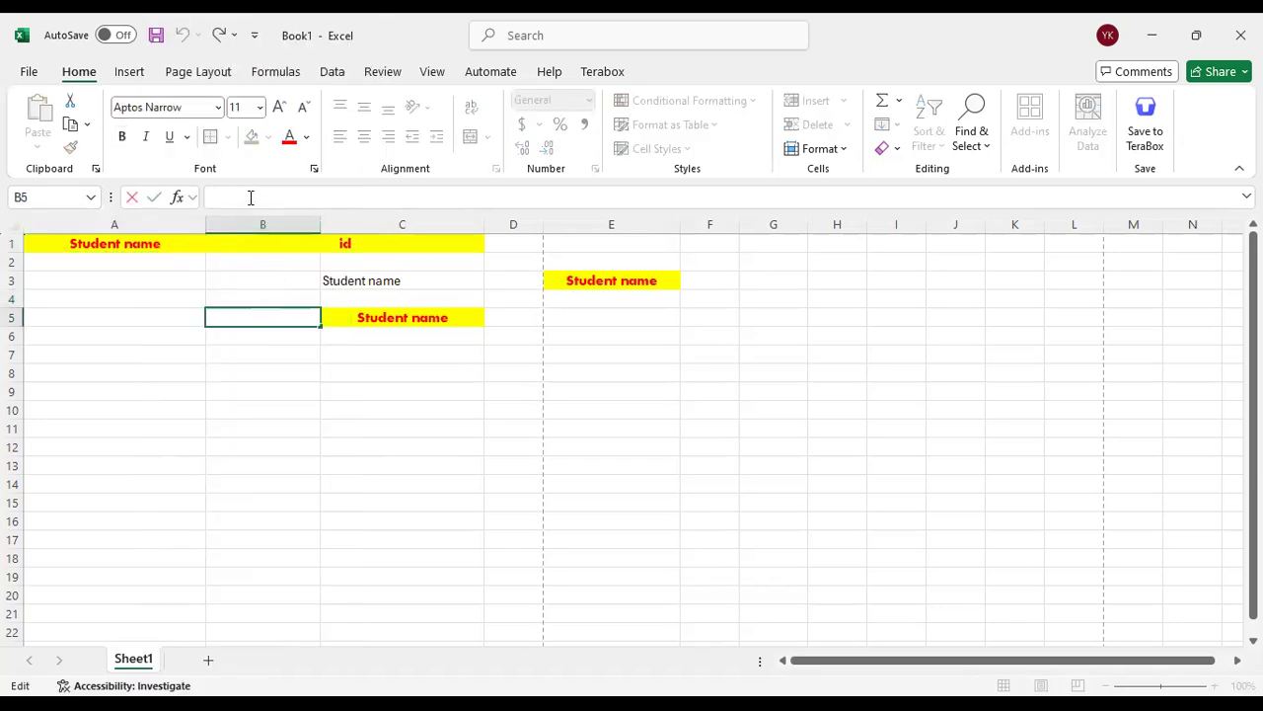
pyautogui.rightClick(251, 197)
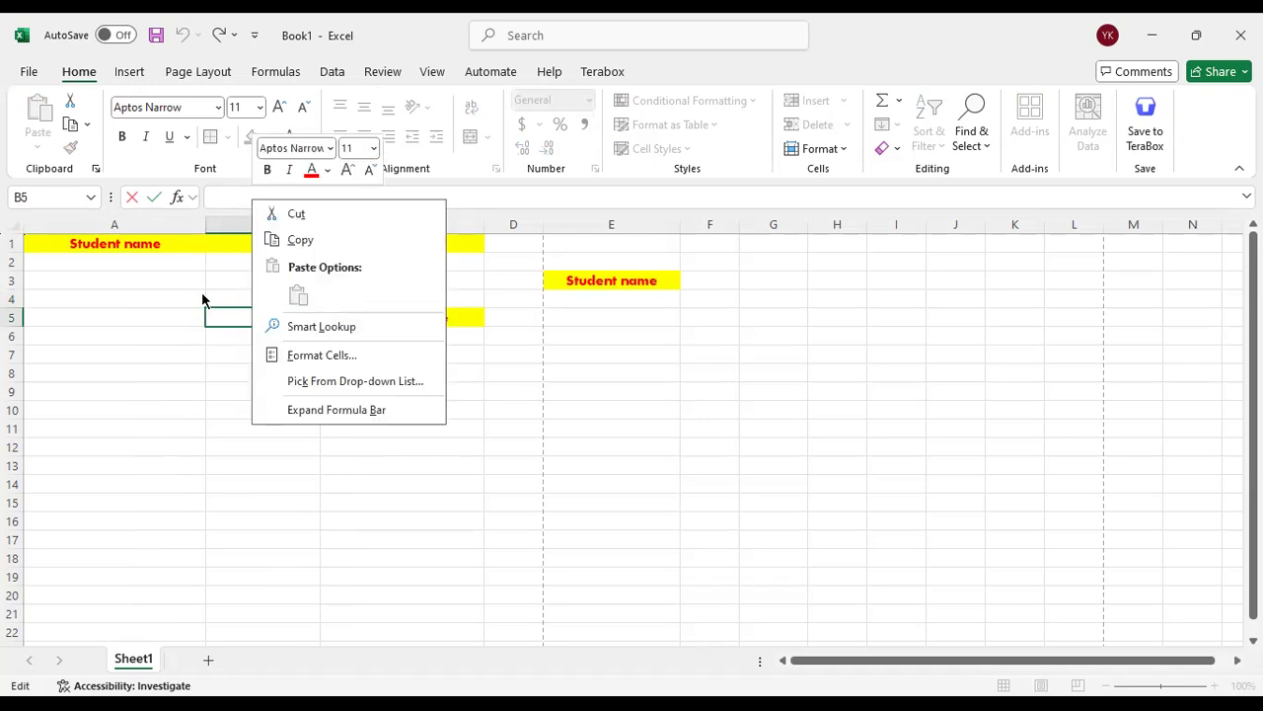
pyautogui.press('Escape')
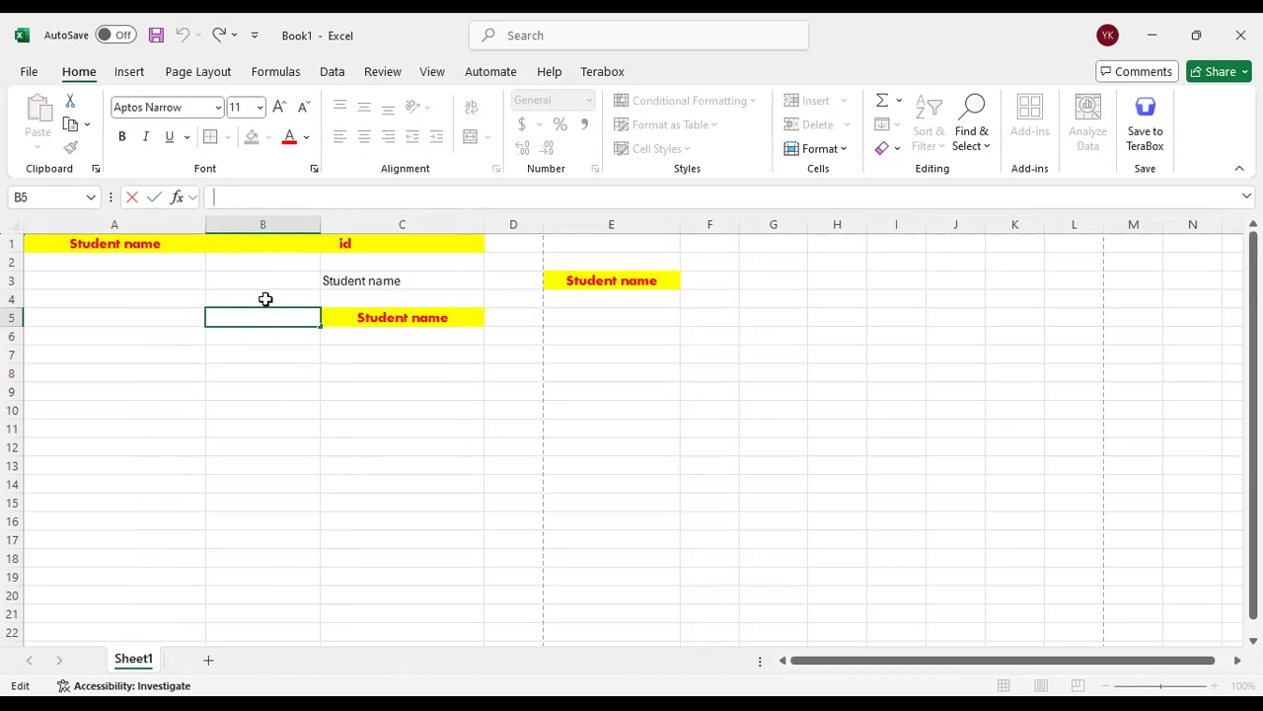
# Inspect the contents of cells C3, B5 and C5 without changing them
pyautogui.click(372, 276)
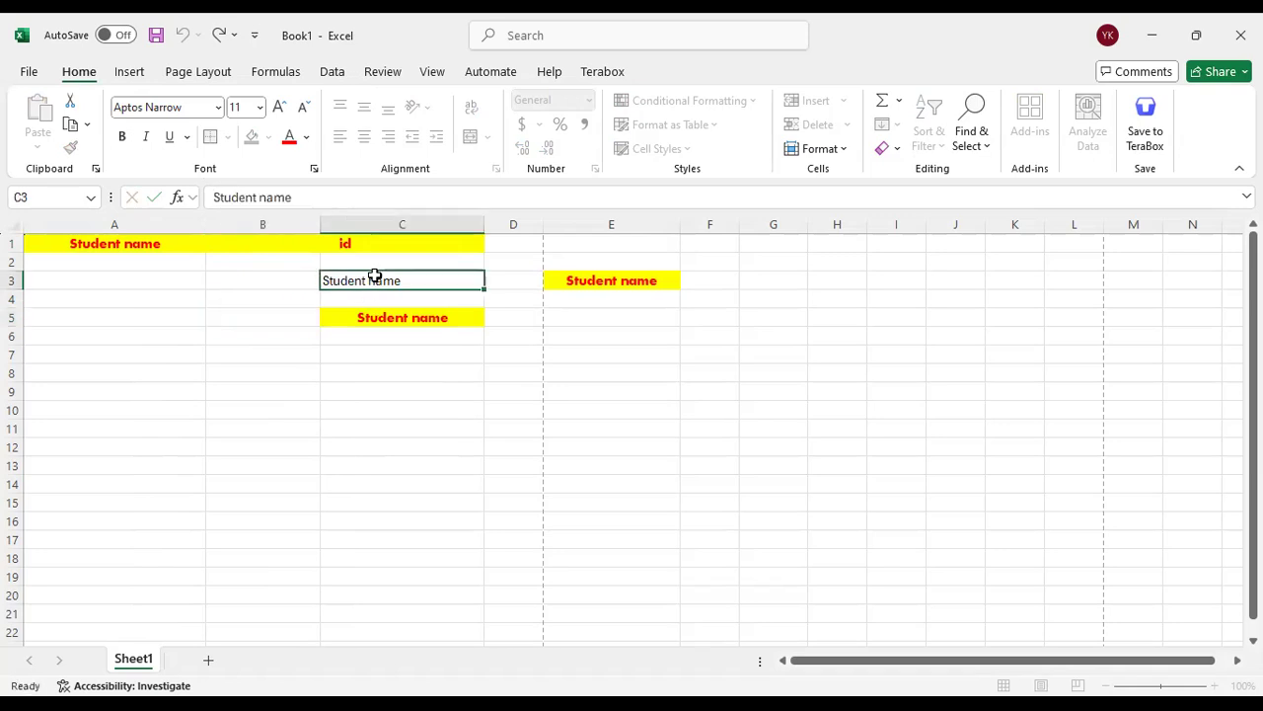
pyautogui.click(274, 197)
pyautogui.click(287, 317)
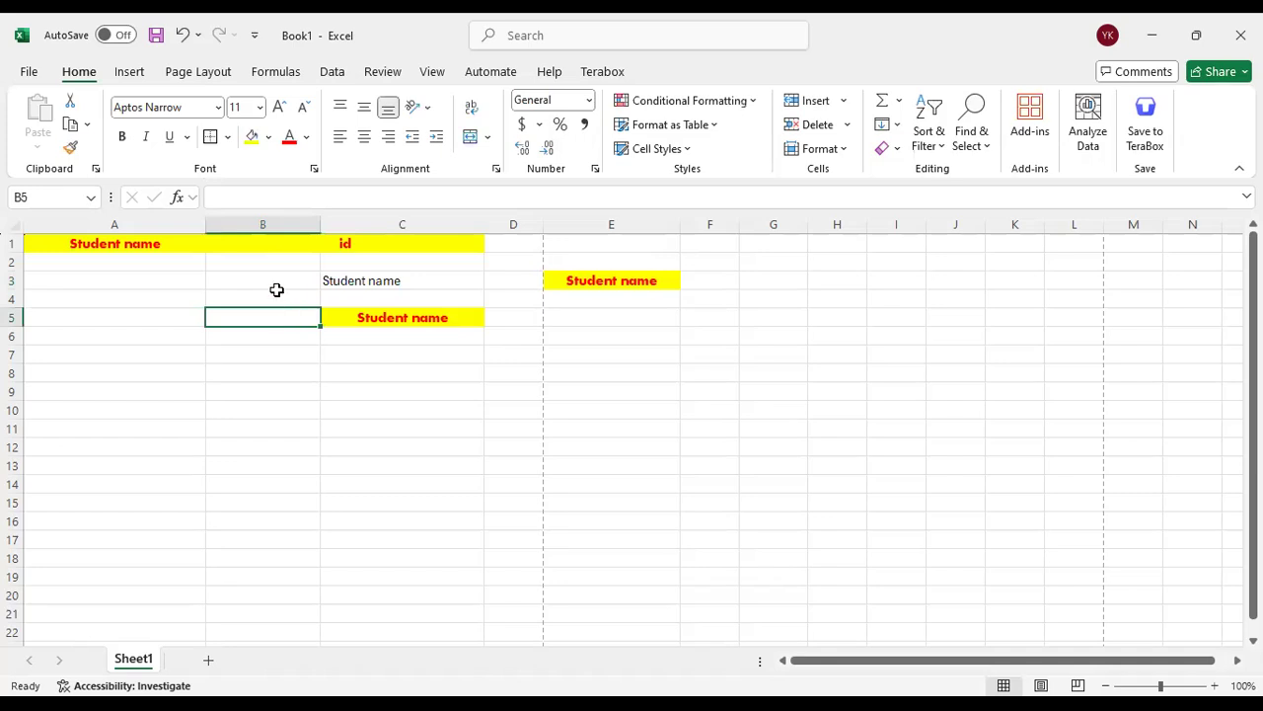
pyautogui.click(259, 200)
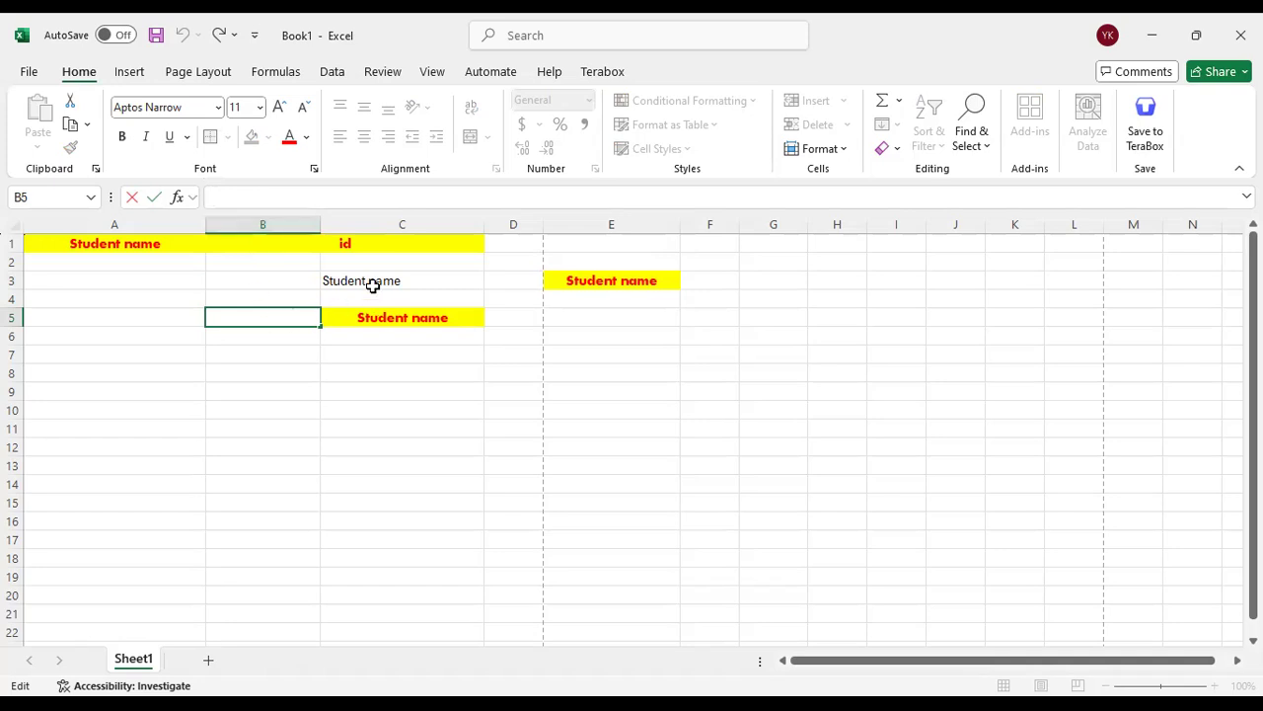
pyautogui.click(378, 315)
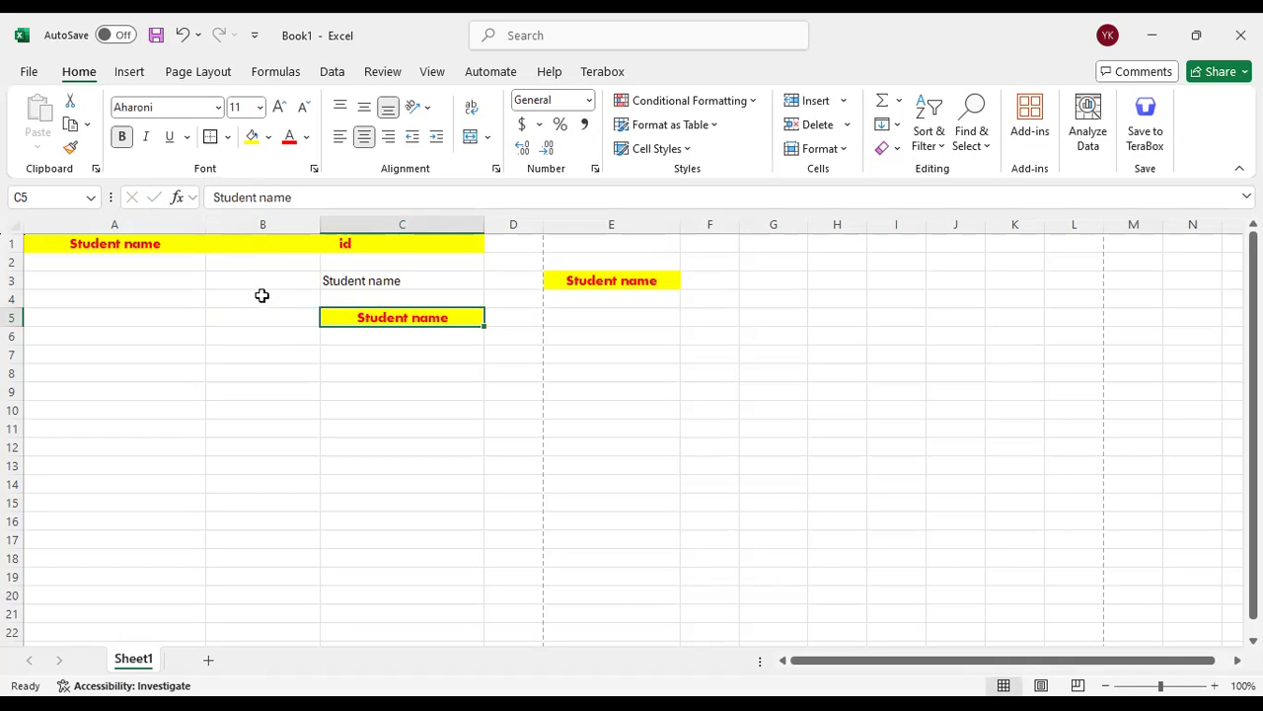
# Review the ribbon commands for Insert, Page Layout and Formulas
pyautogui.click(140, 71)
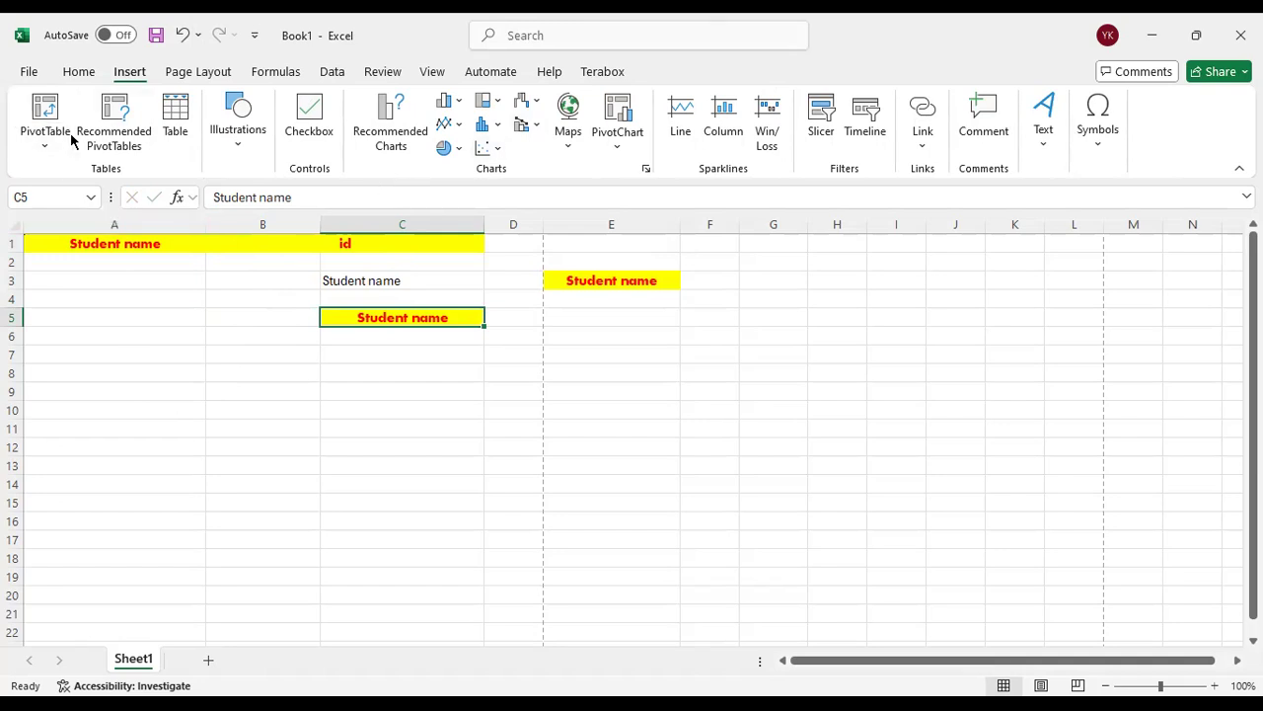
pyautogui.click(79, 72)
pyautogui.click(129, 73)
pyautogui.click(198, 72)
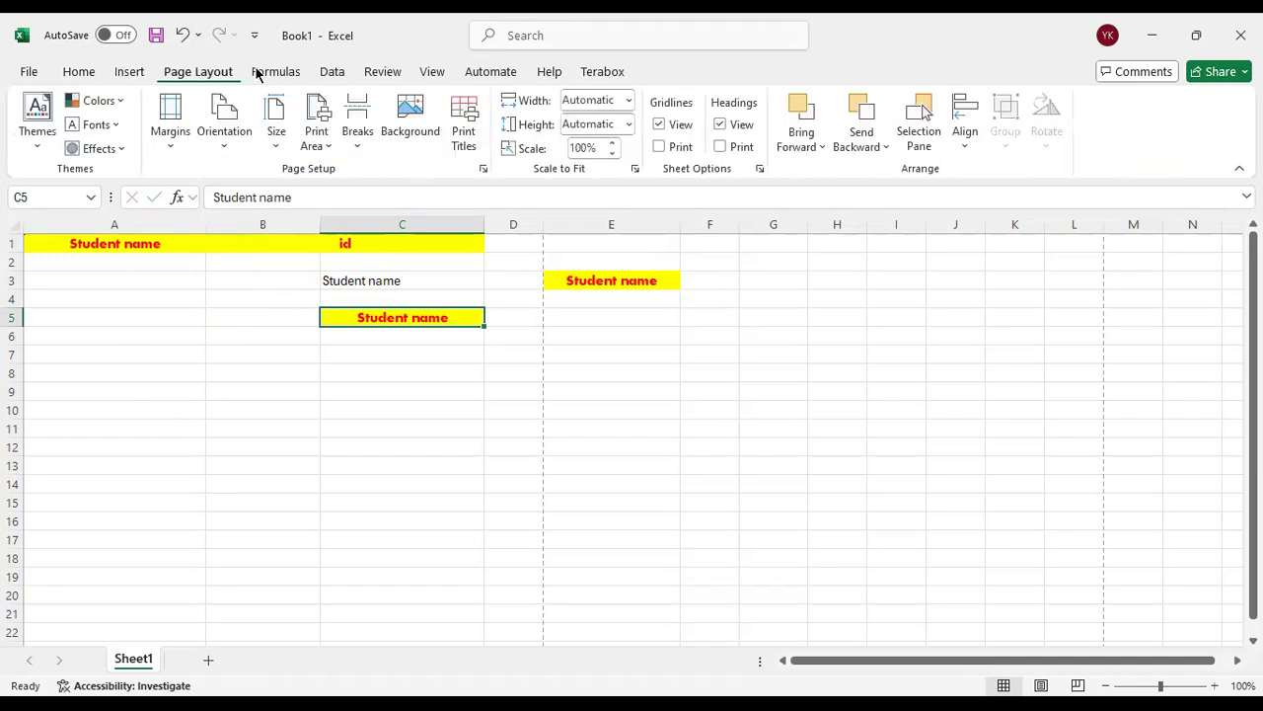
pyautogui.click(264, 72)
# Select the cell range A1:E6 containing all the practice headings
pyautogui.click(194, 299)
pyautogui.moveTo(155, 242); pyautogui.dragTo(609, 327)
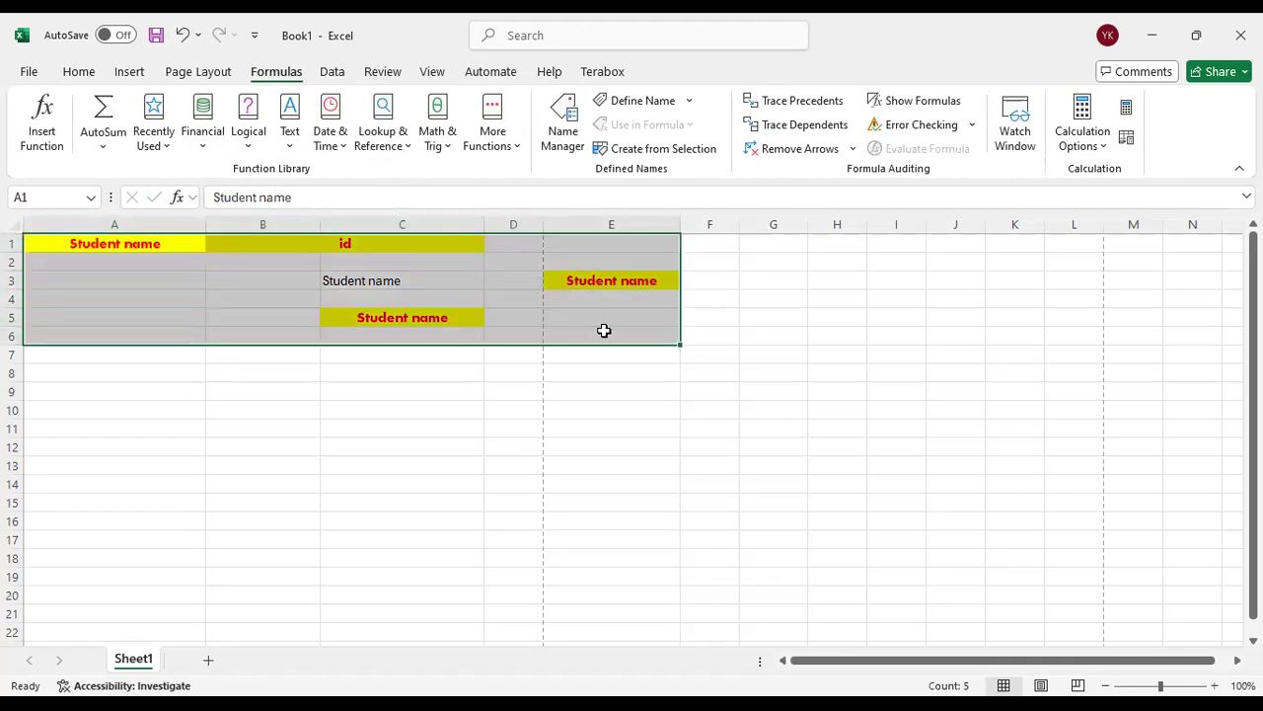
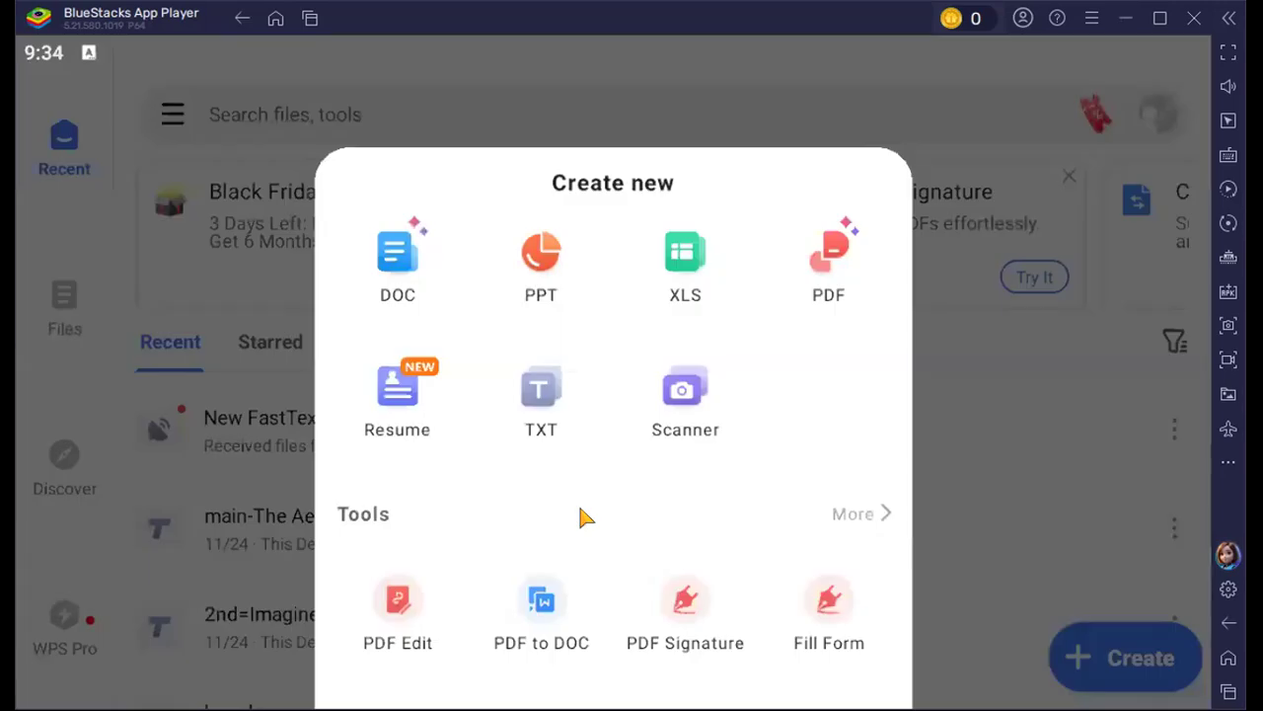
# Look through the spreadsheet template gallery and create a new blank XLS spreadsheet
pyautogui.click(686, 255)
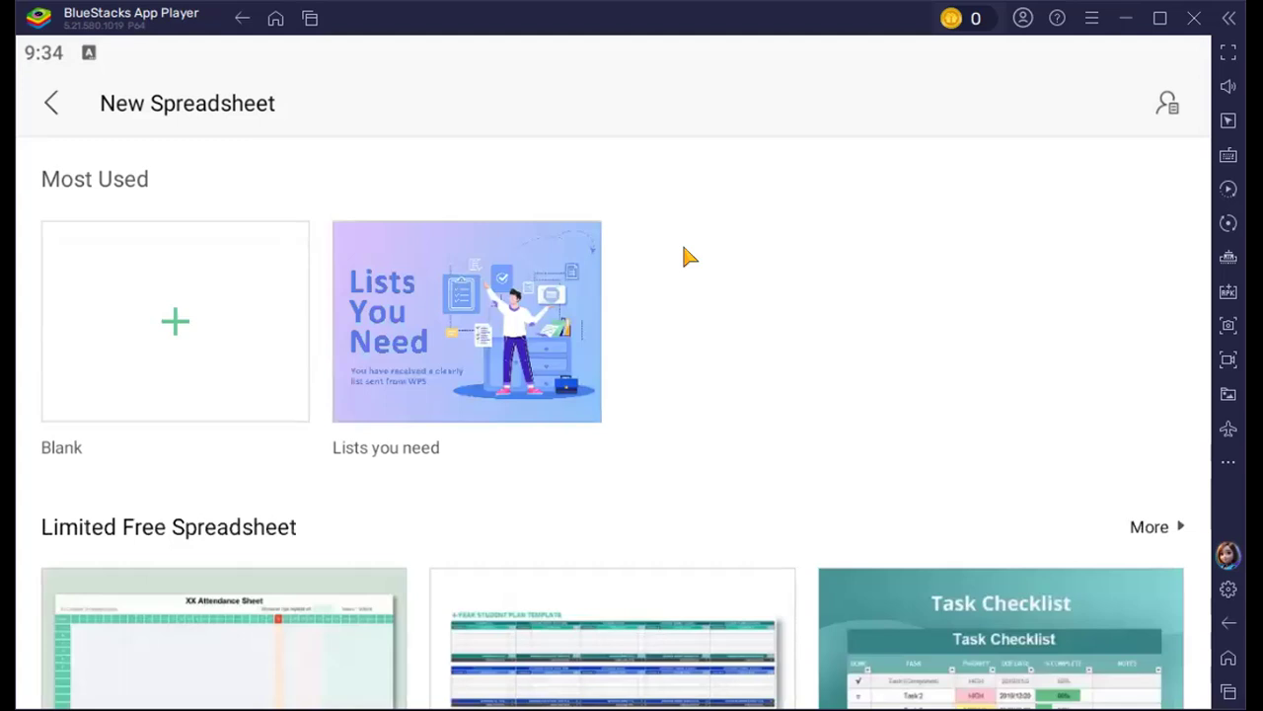
pyautogui.scroll(-5, 685, 302)
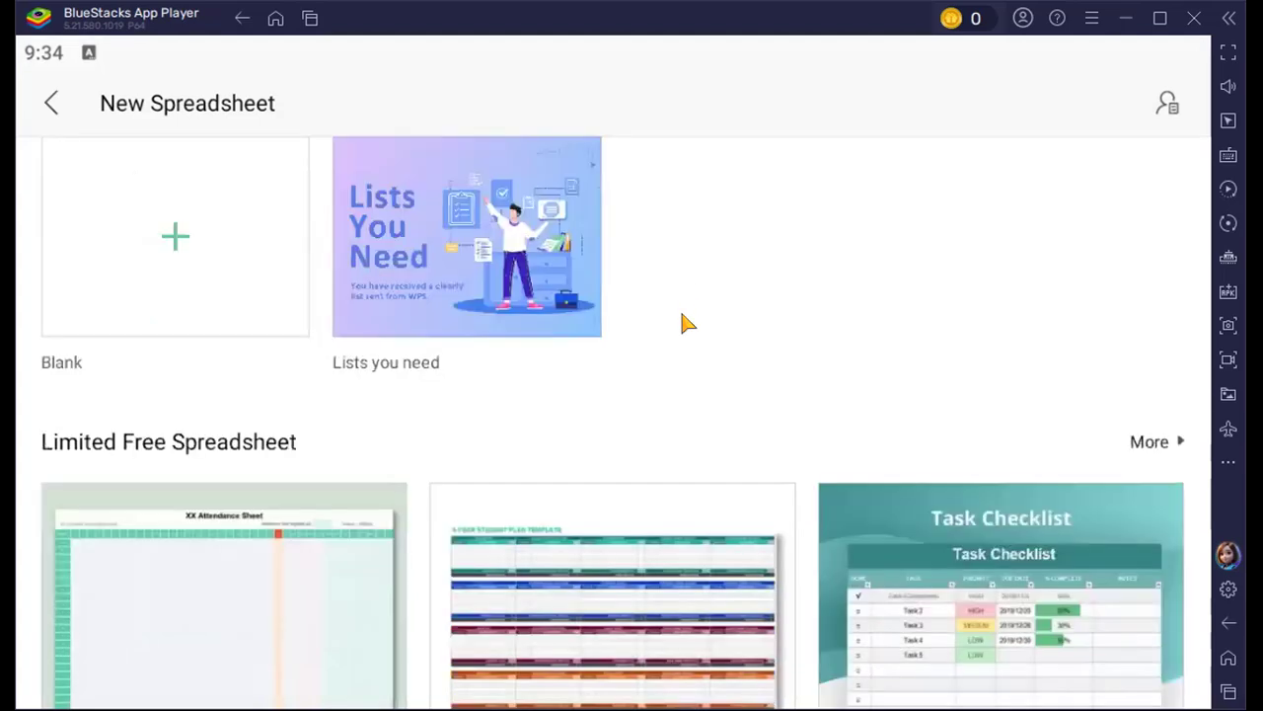
pyautogui.scroll(-2, 688, 322)
pyautogui.scroll(-6, 688, 322)
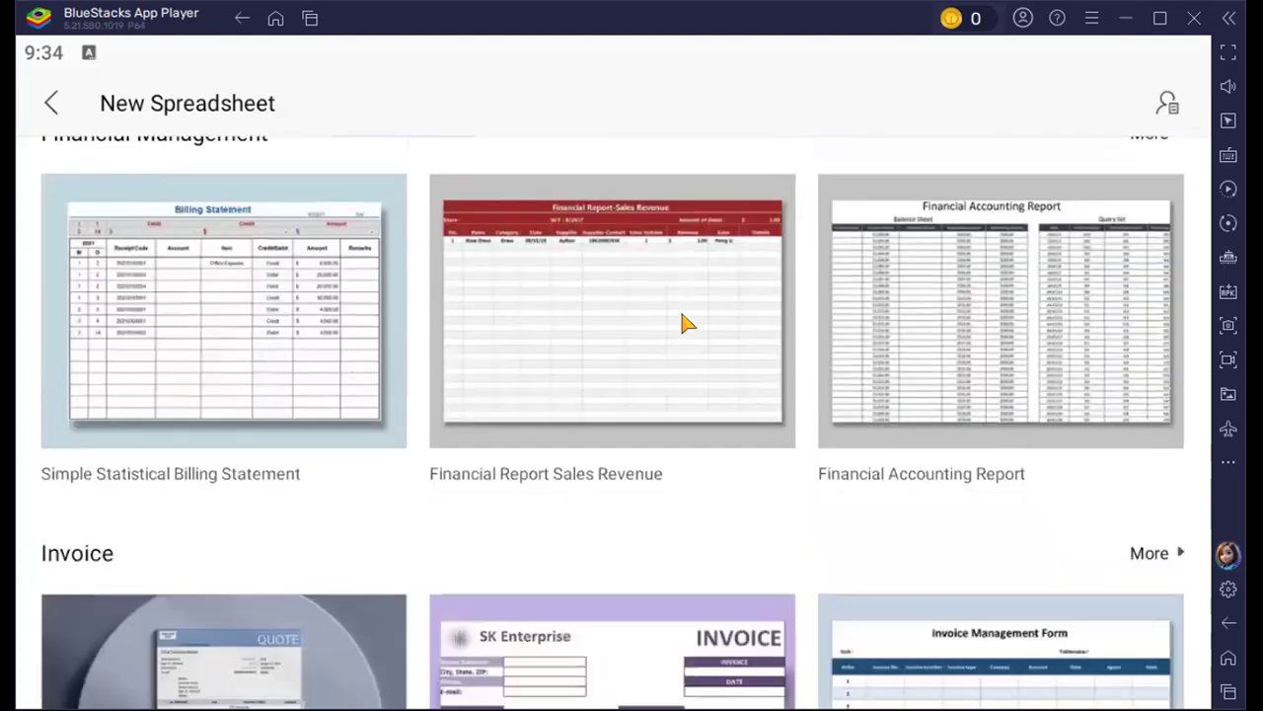
pyautogui.scroll(-8, 688, 322)
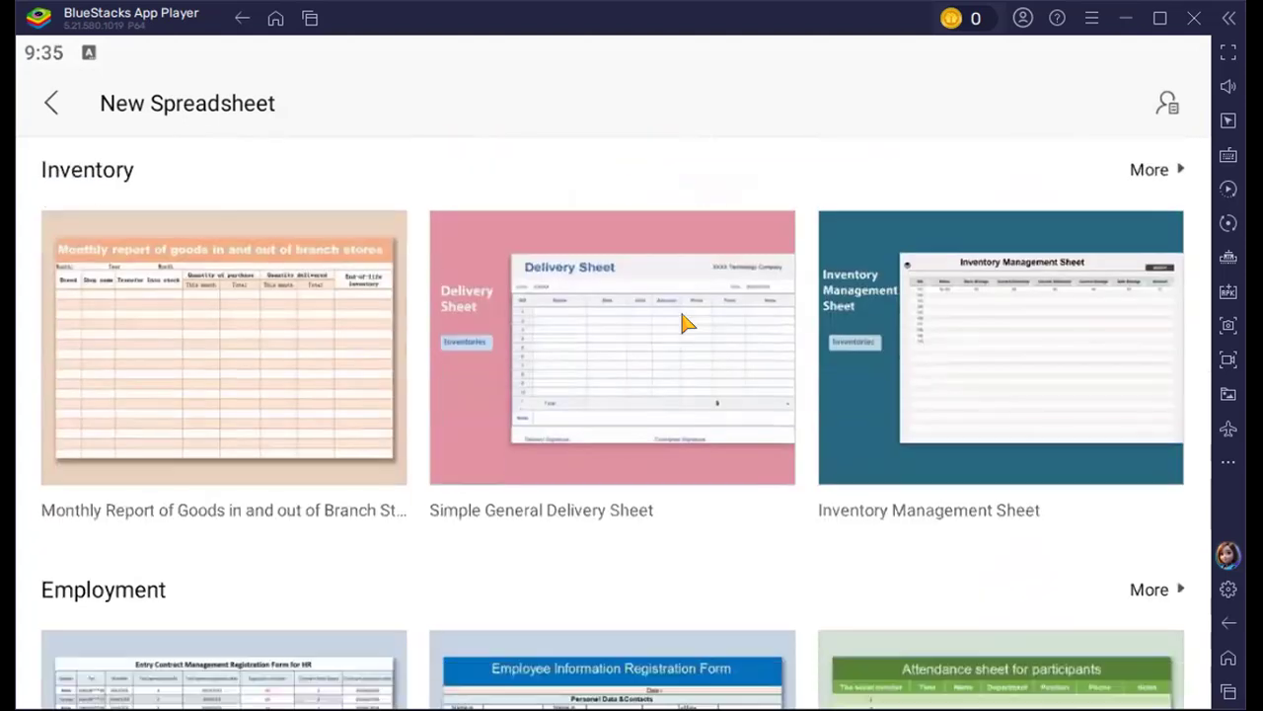
pyautogui.scroll(-6, 688, 323)
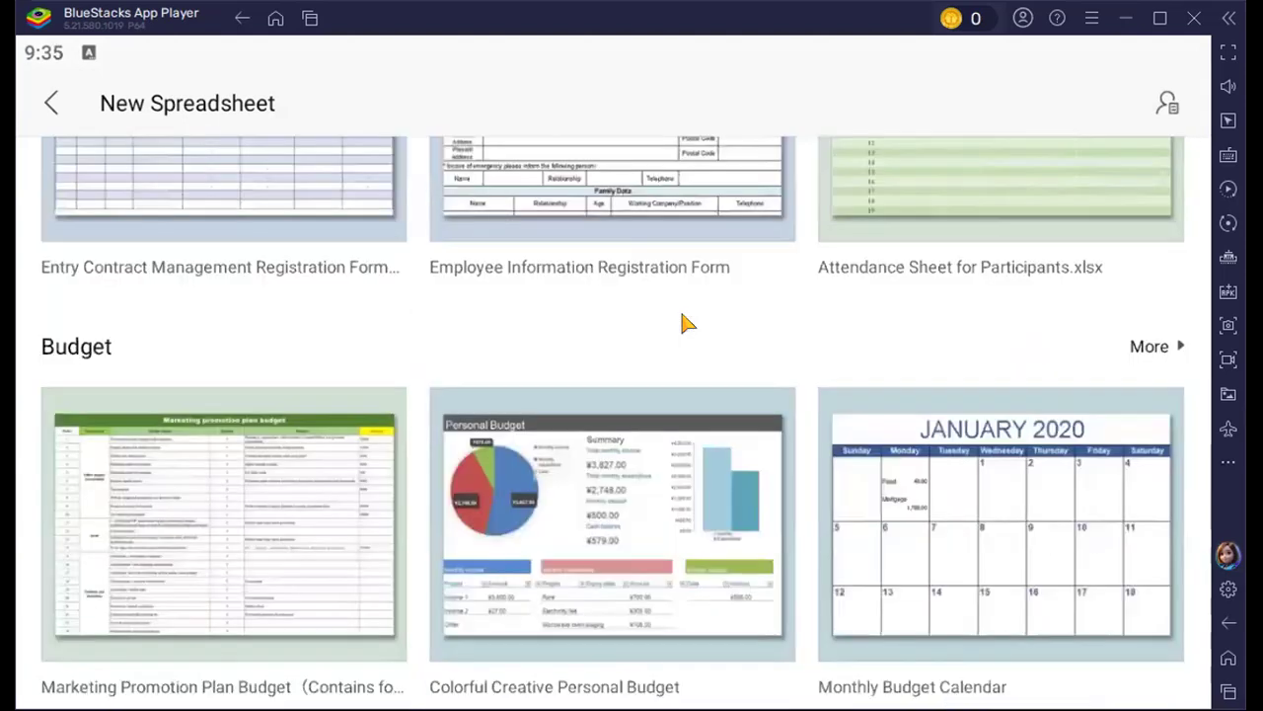
pyautogui.scroll(-8, 688, 323)
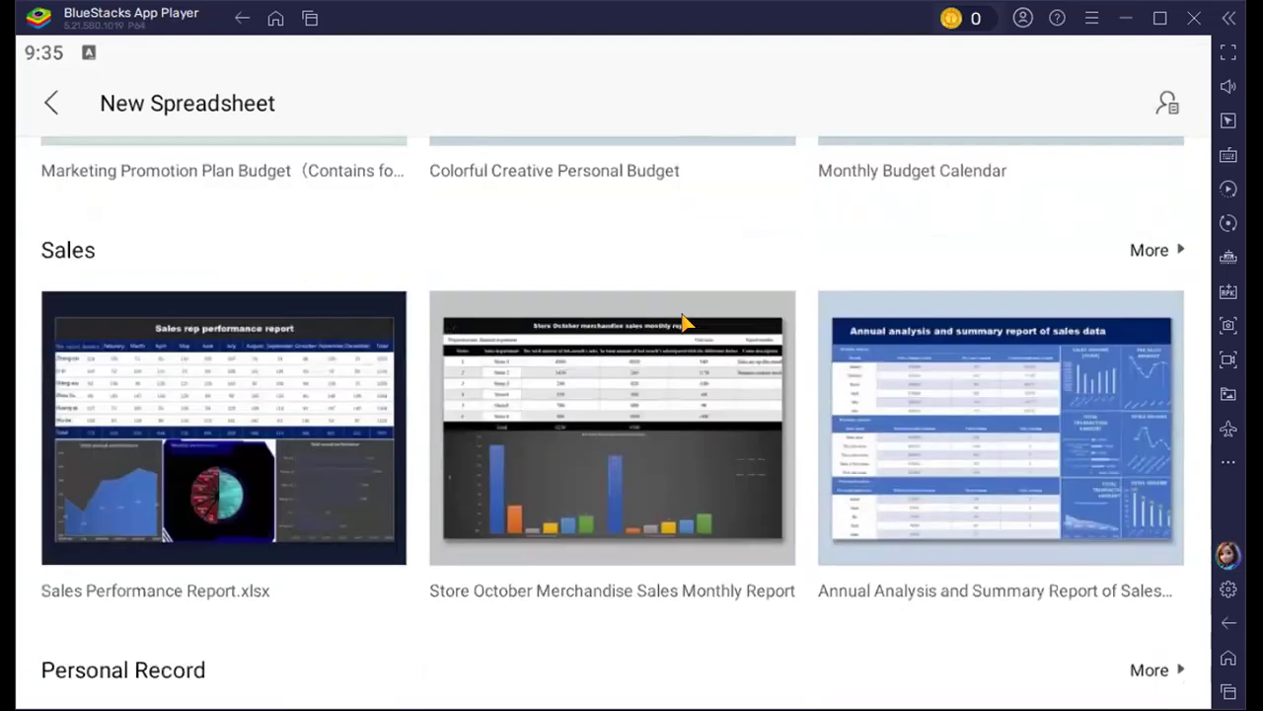
pyautogui.scroll(-3, 679, 307)
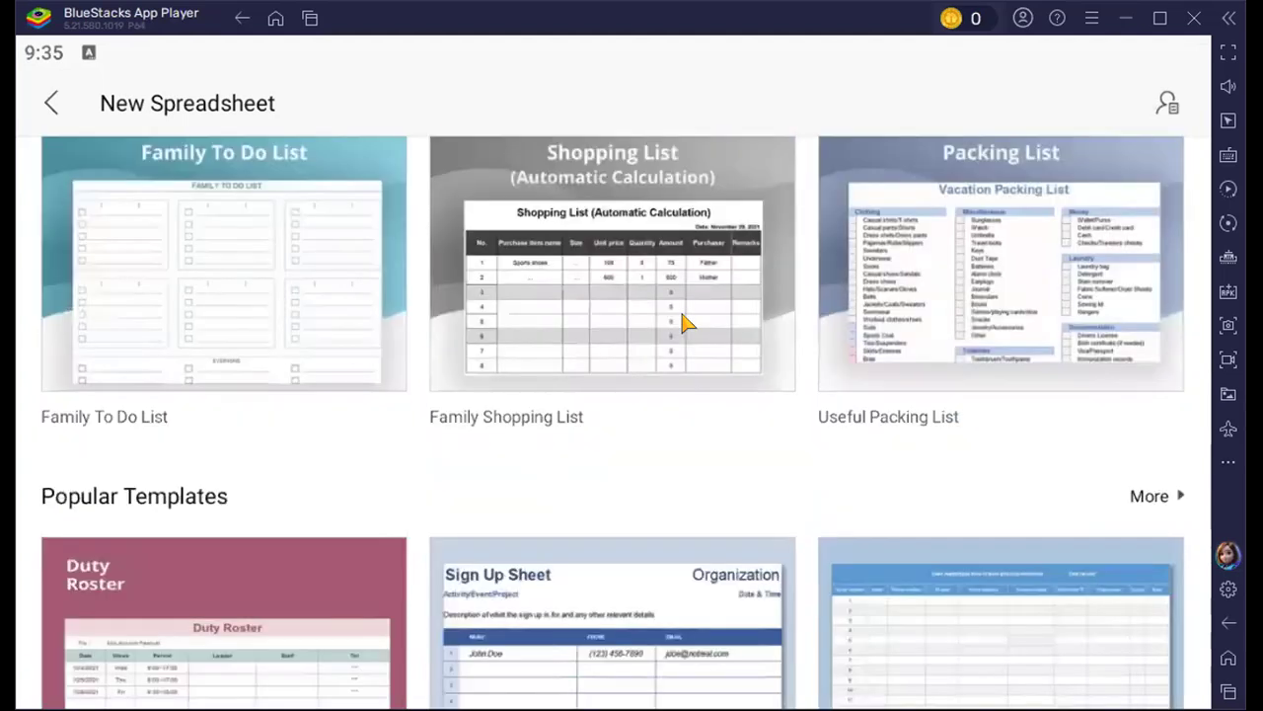
pyautogui.scroll(-2, 688, 323)
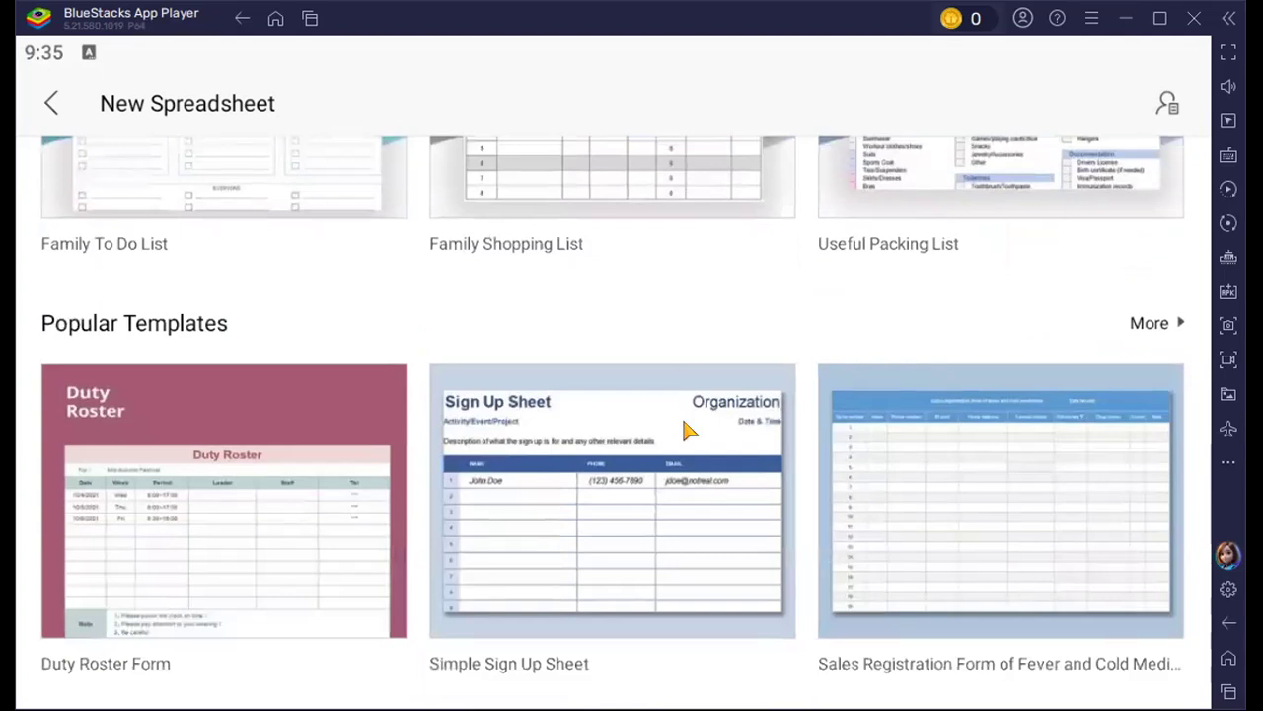
pyautogui.scroll(6, 688, 430)
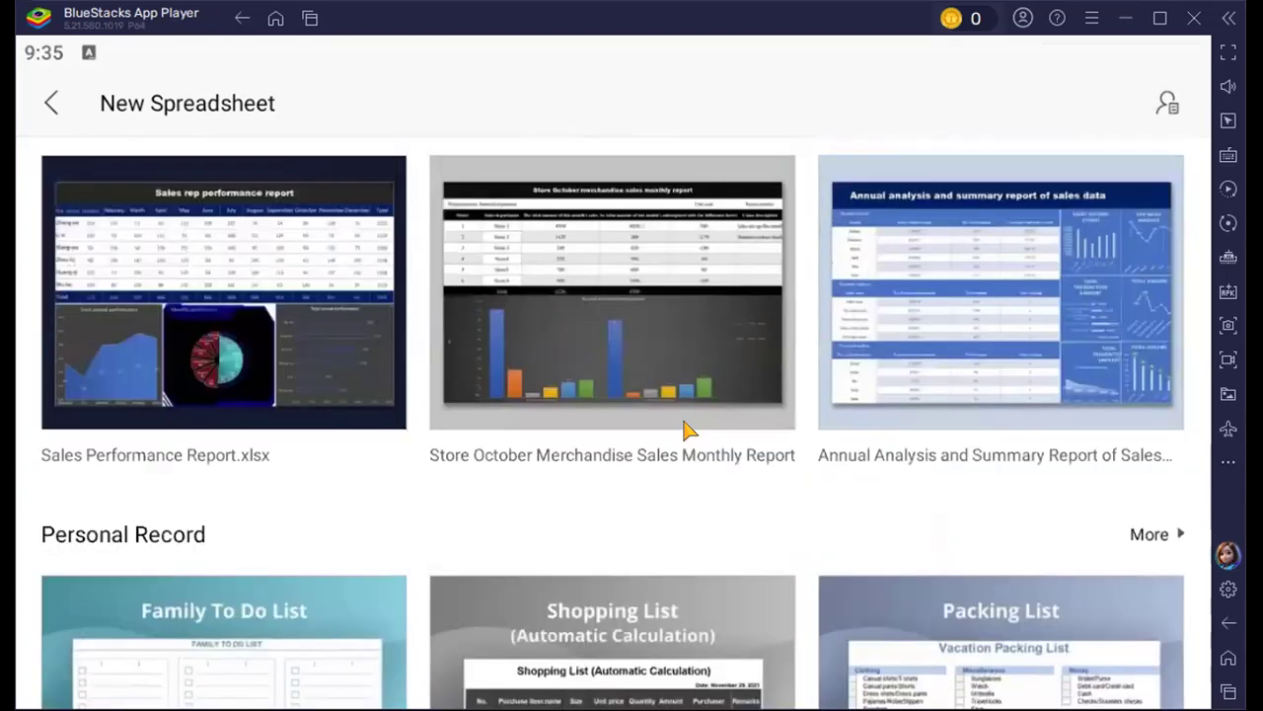
pyautogui.scroll(9, 688, 431)
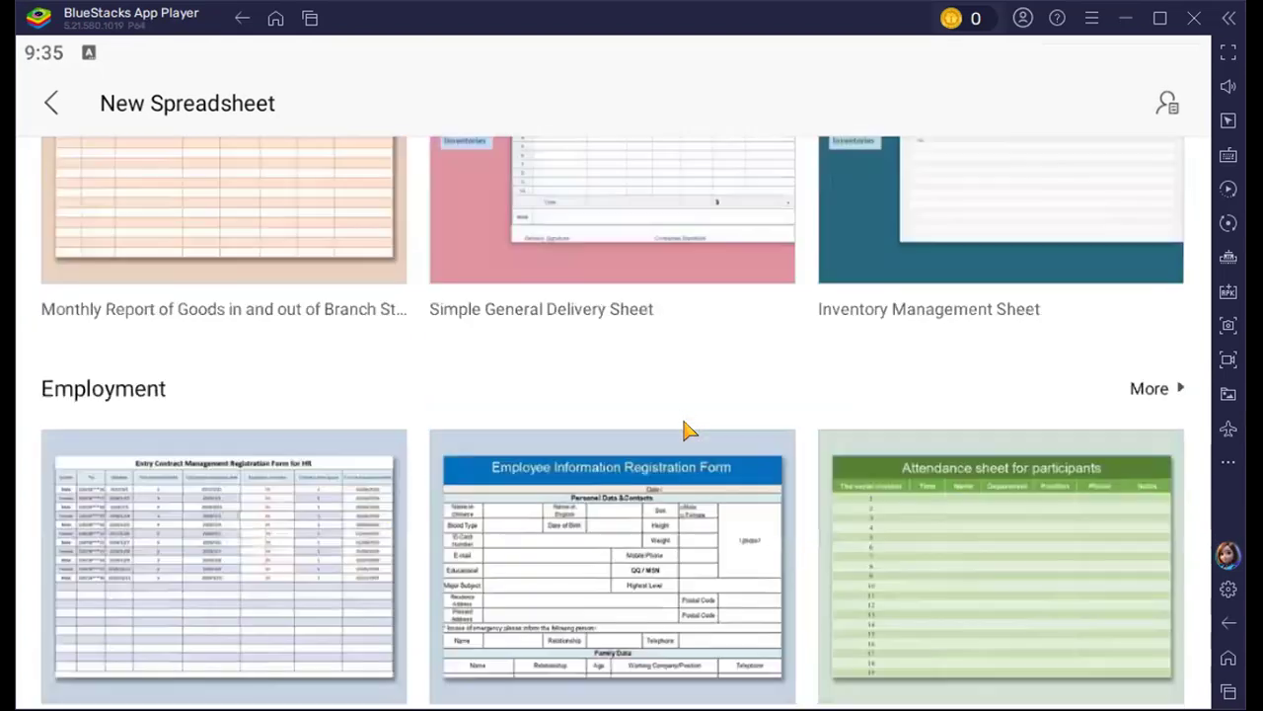
pyautogui.scroll(10, 688, 430)
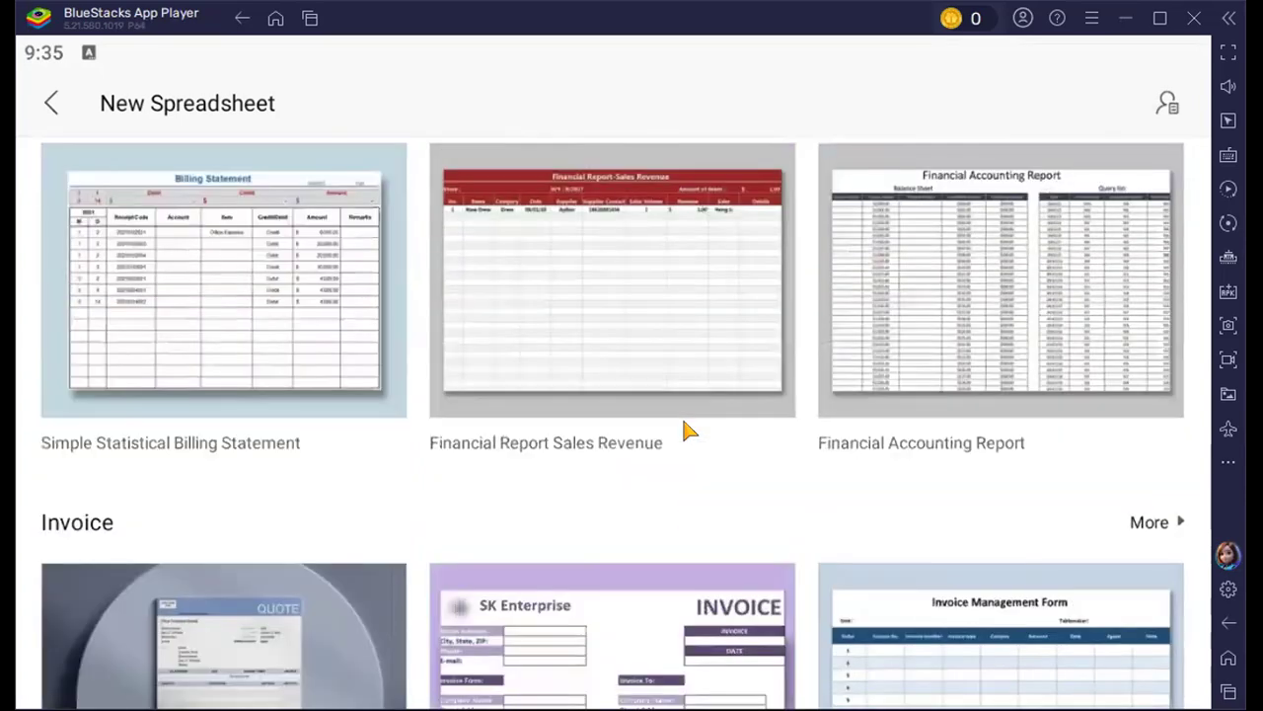
pyautogui.scroll(4, 688, 430)
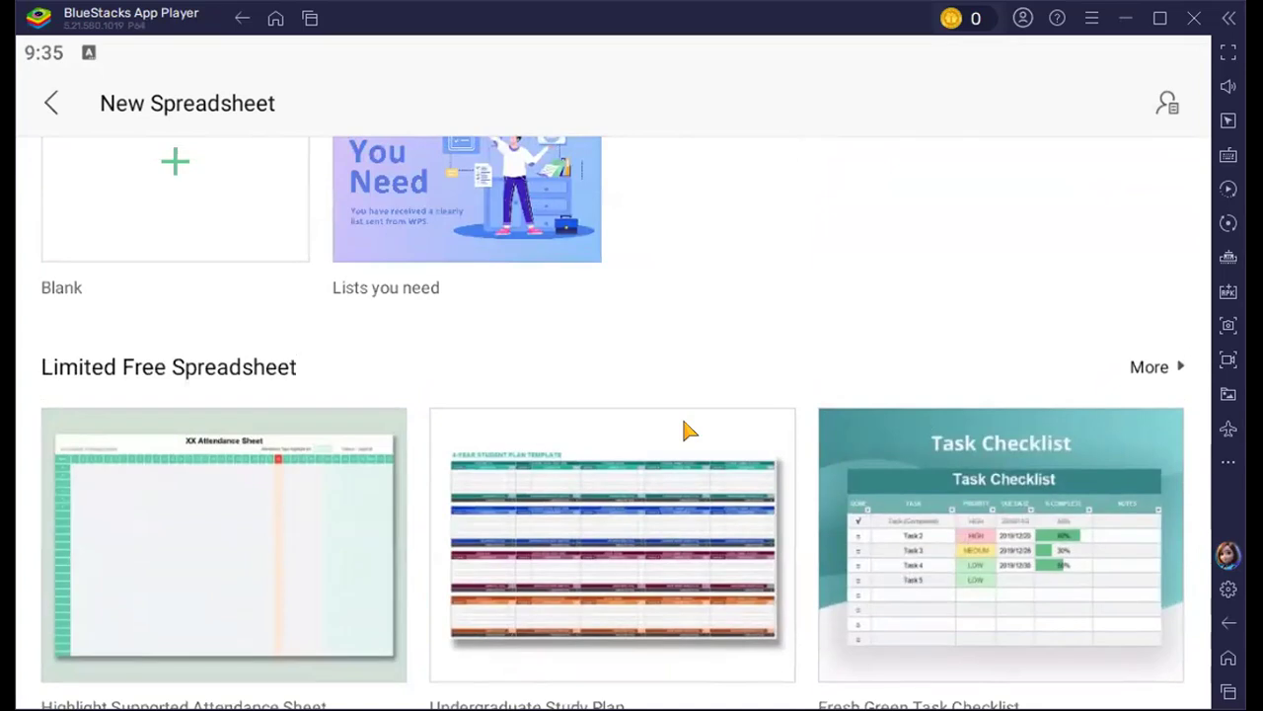
pyautogui.scroll(2, 683, 425)
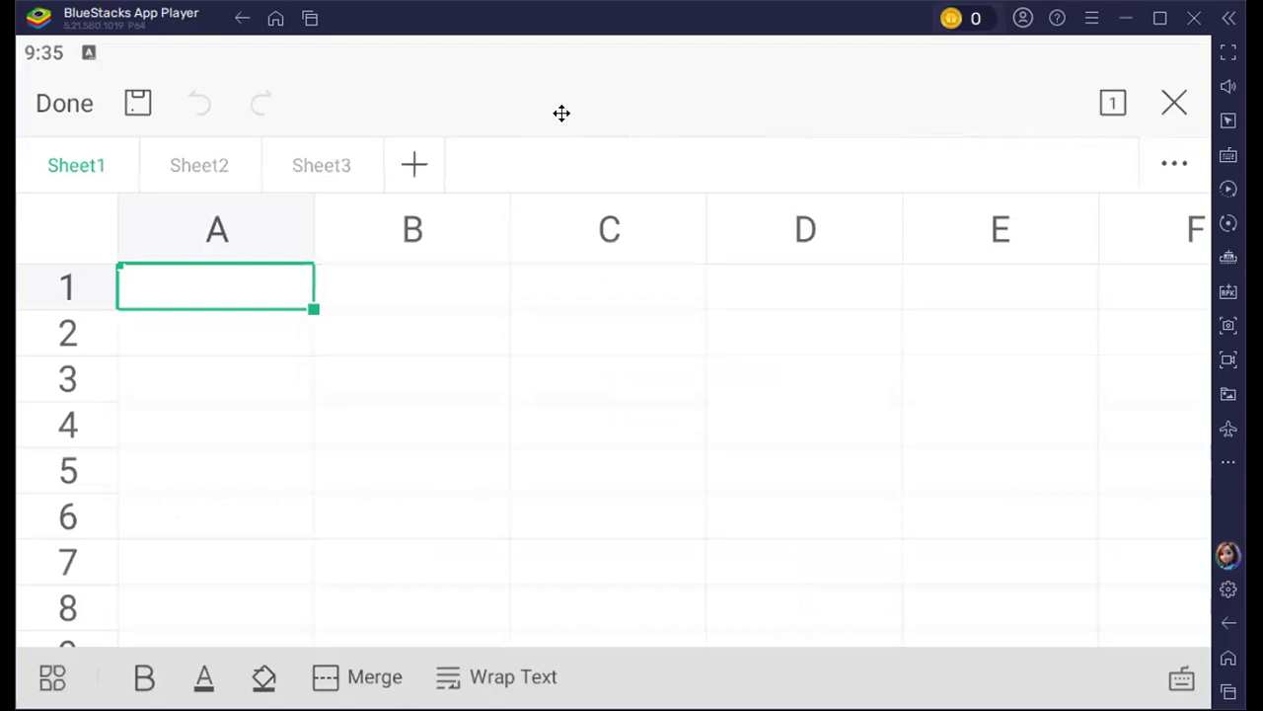
# Select cells A1, B1, C1 and D1 one after another, and return to cell A1
pyautogui.click(194, 273)
pyautogui.click(397, 281)
pyautogui.click(631, 294)
pyautogui.click(787, 296)
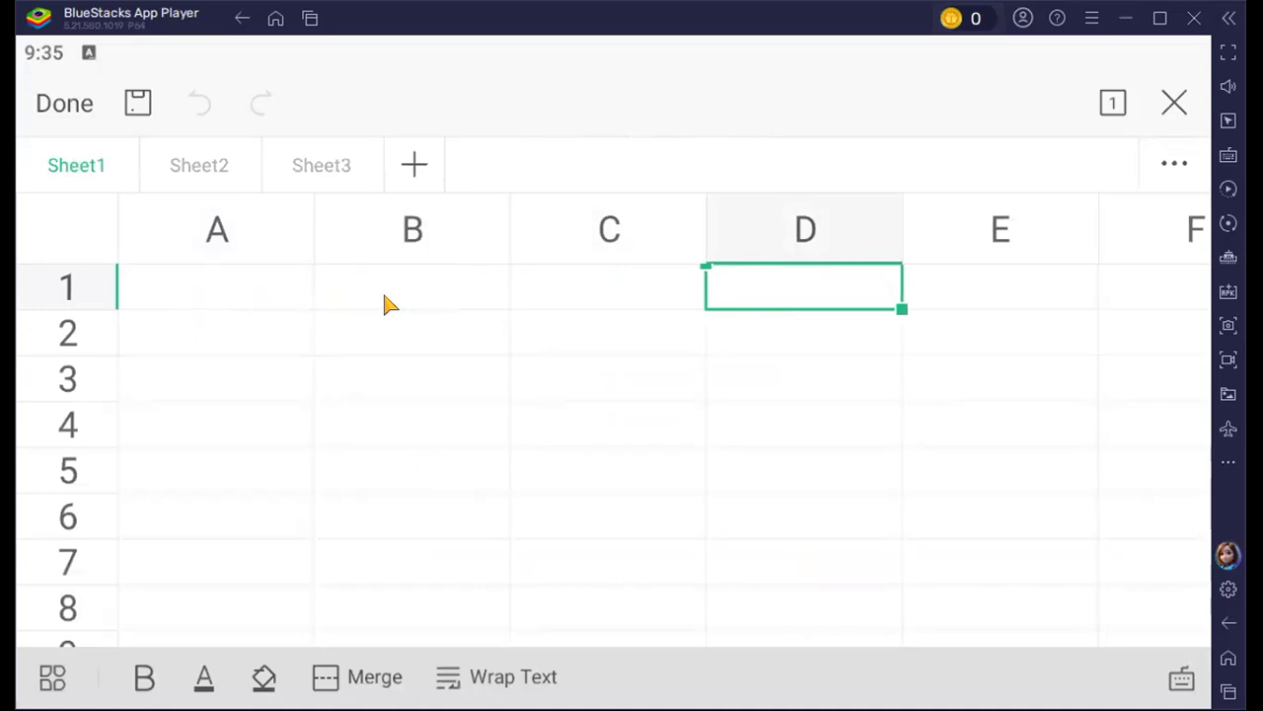
pyautogui.click(234, 292)
# Review the Home formatting commands for cell A1, from font and colours to alignment, borders, text wrapping and number formats
pyautogui.click(102, 658)
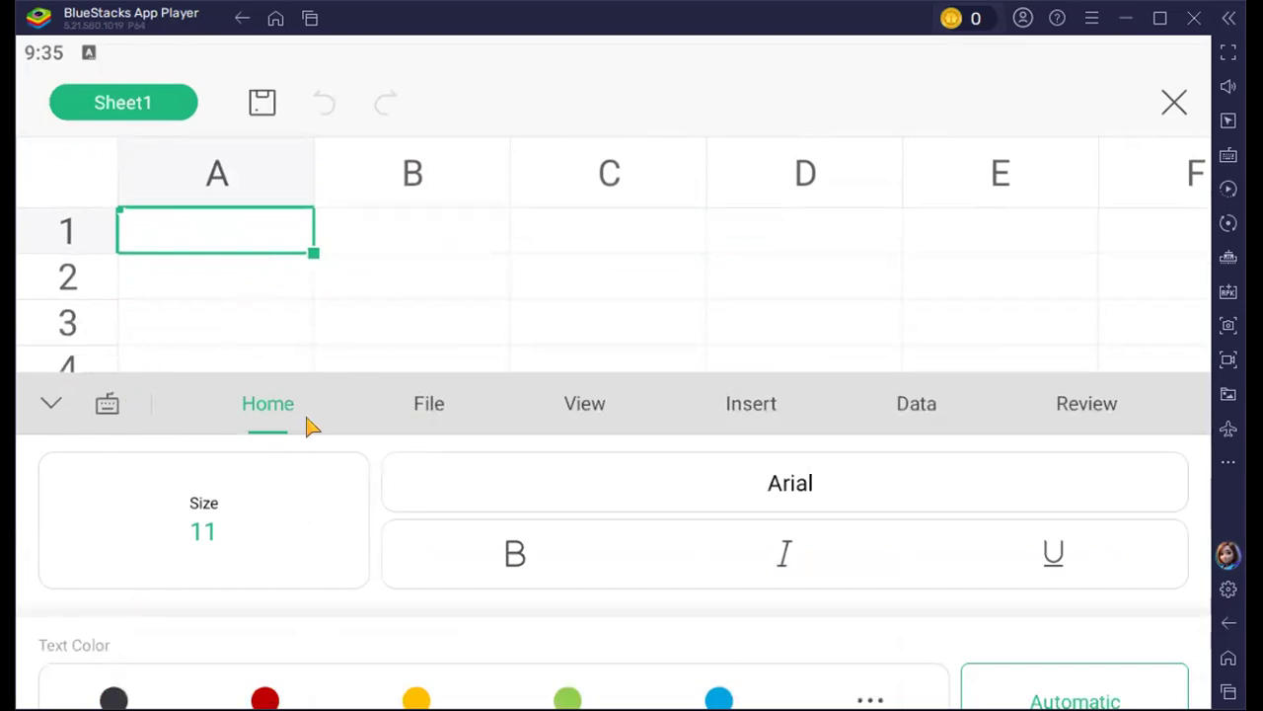
pyautogui.scroll(-6, 547, 567)
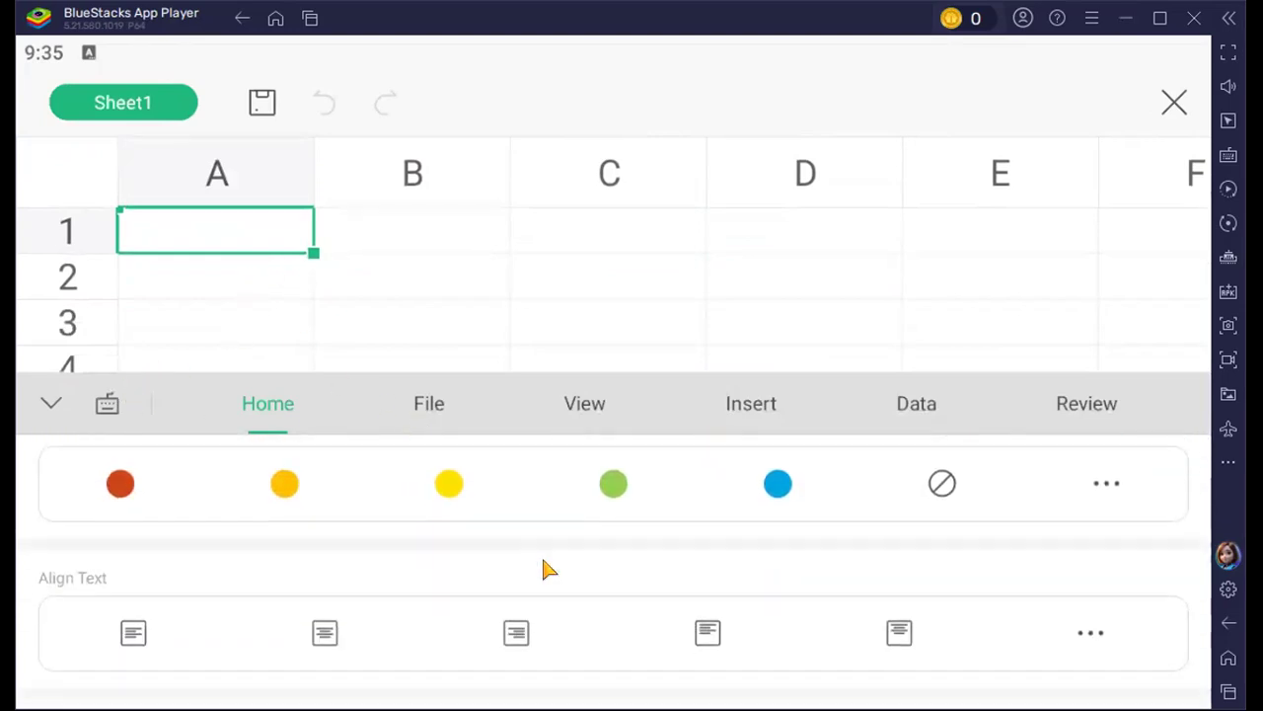
pyautogui.scroll(2, 544, 563)
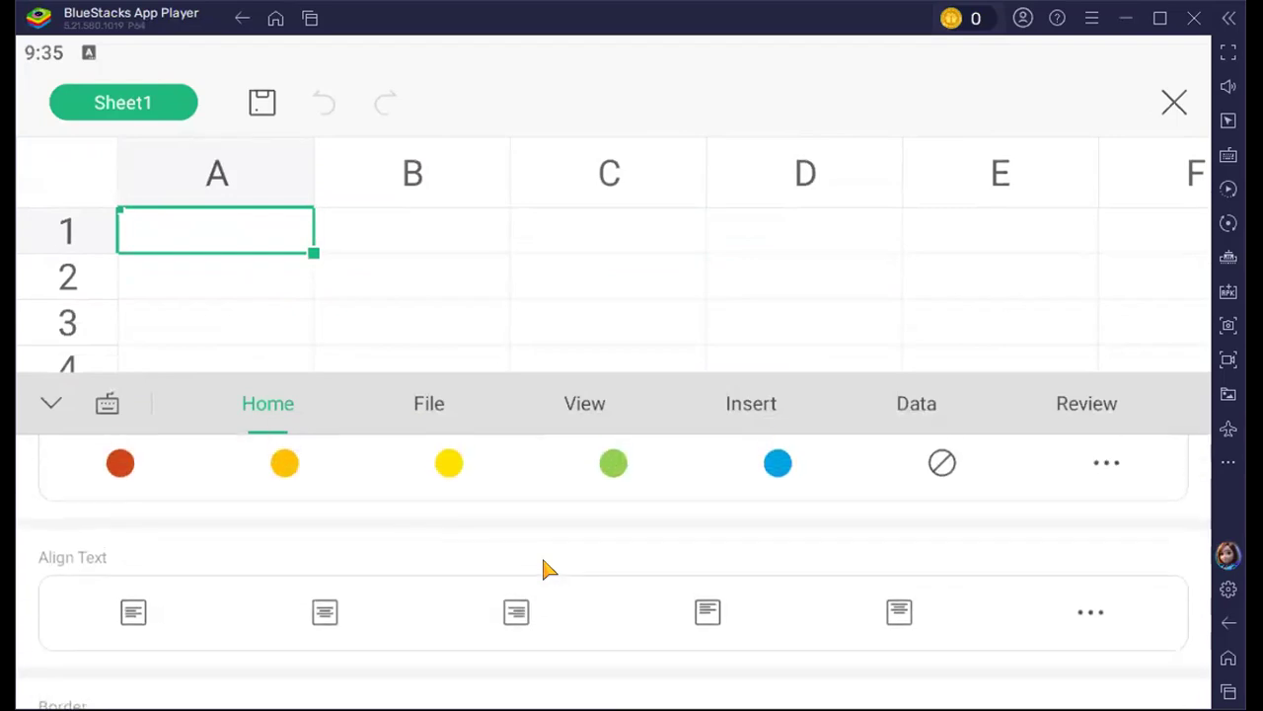
pyautogui.scroll(-3, 543, 564)
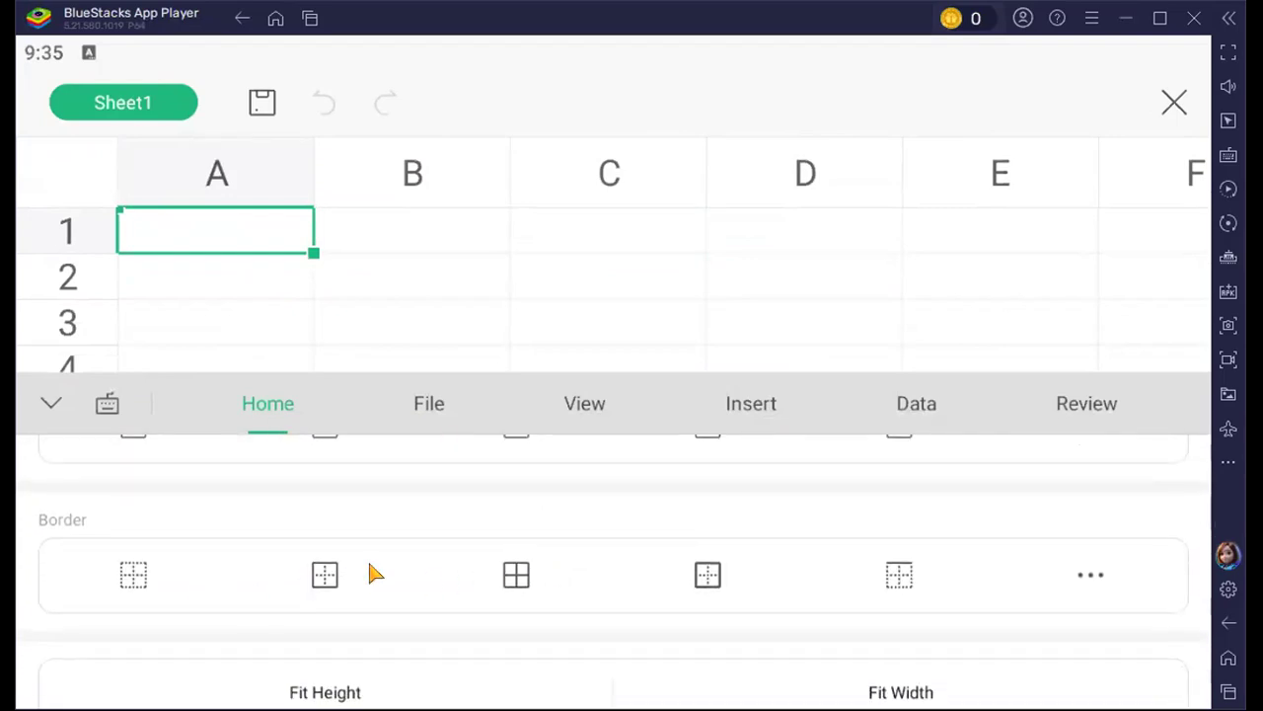
pyautogui.scroll(-3, 392, 570)
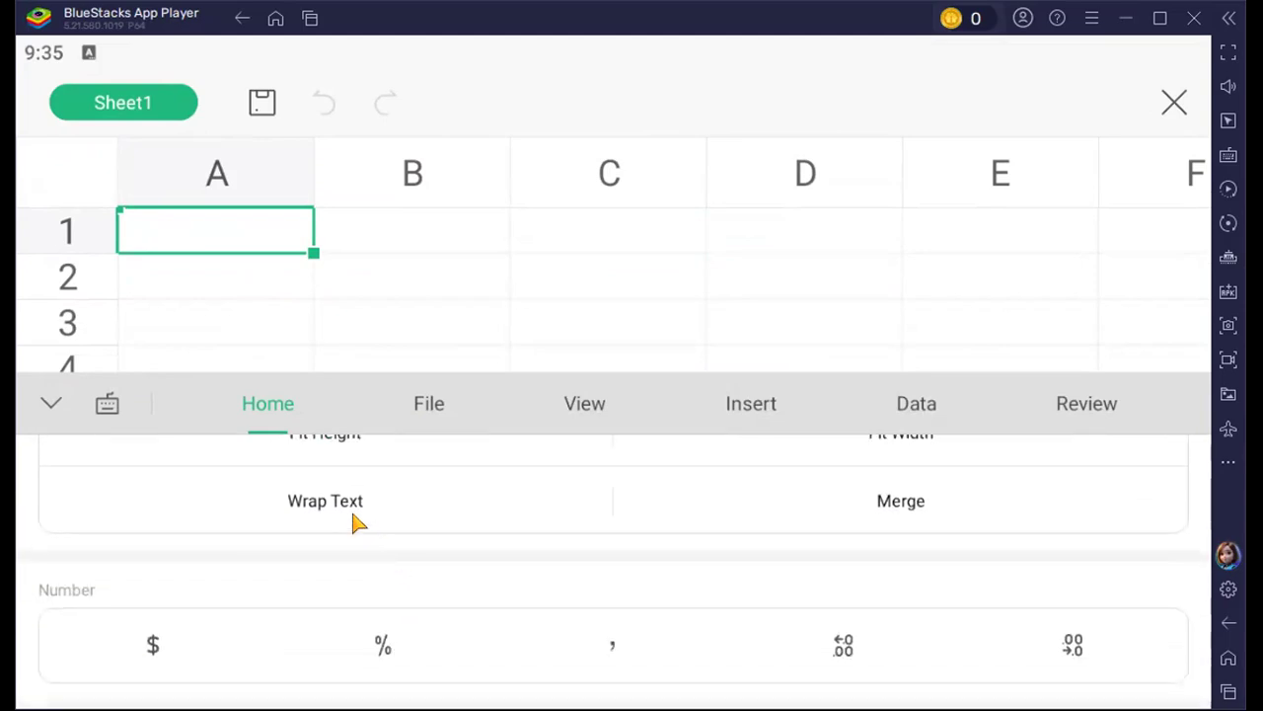
pyautogui.scroll(-3, 949, 513)
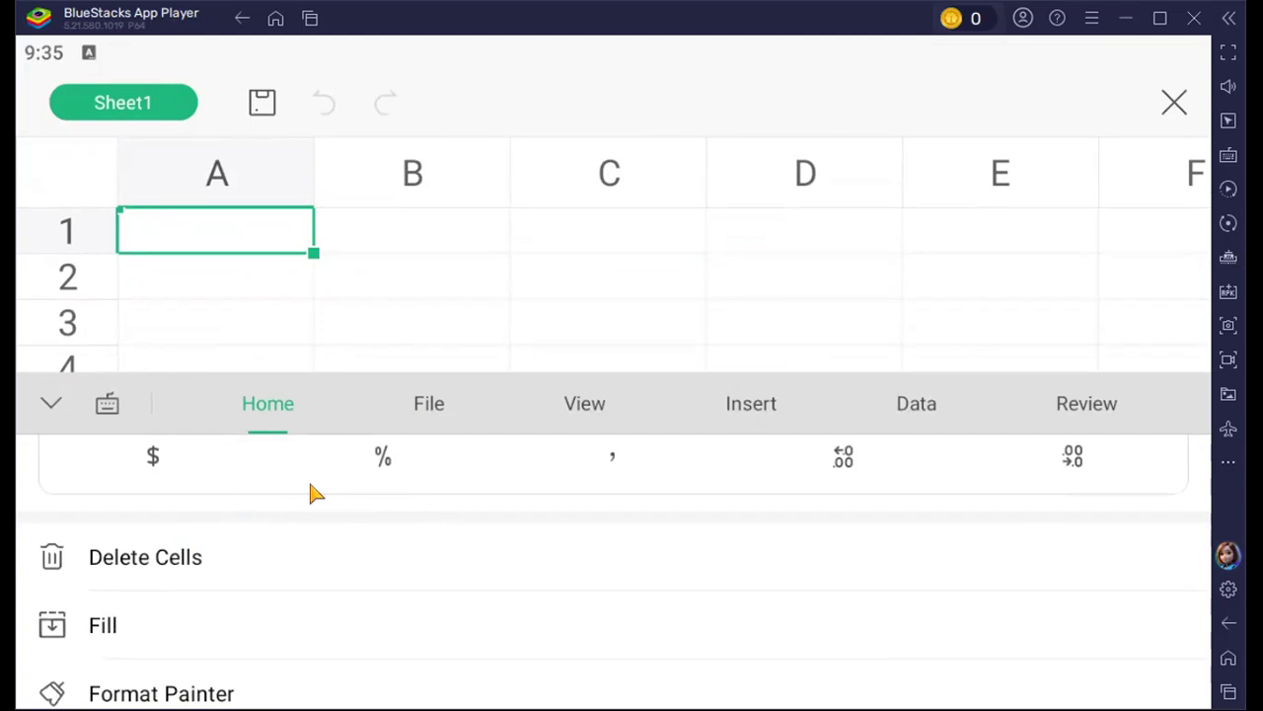
# Enter the value 1200 in cell A1 and confirm the entry
pyautogui.click(197, 237)
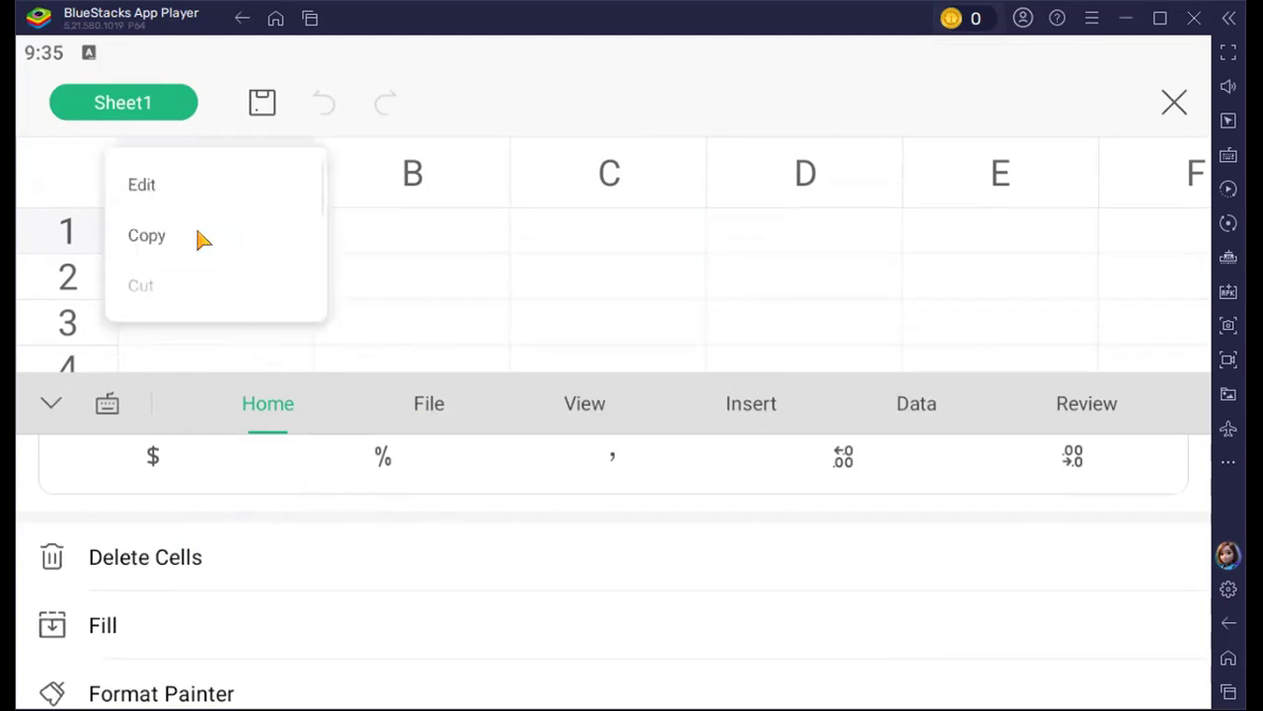
pyautogui.click(361, 231)
pyautogui.click(225, 234)
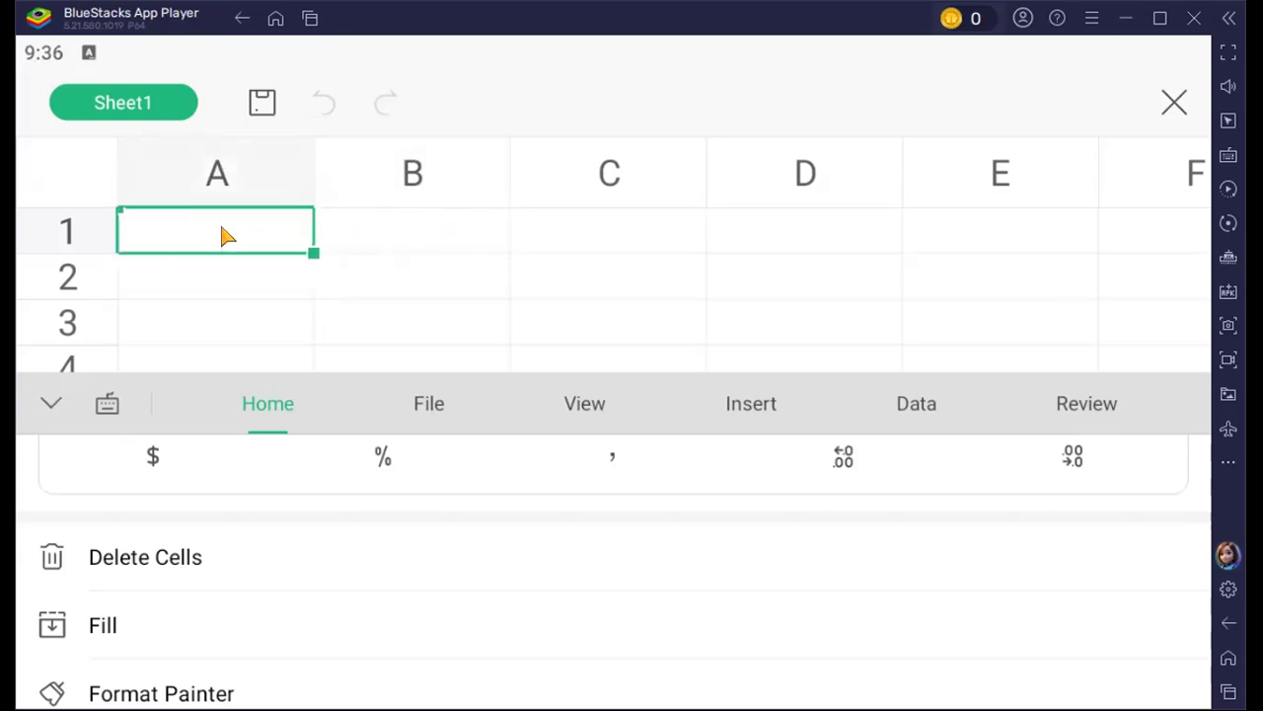
pyautogui.doubleClick(222, 235)
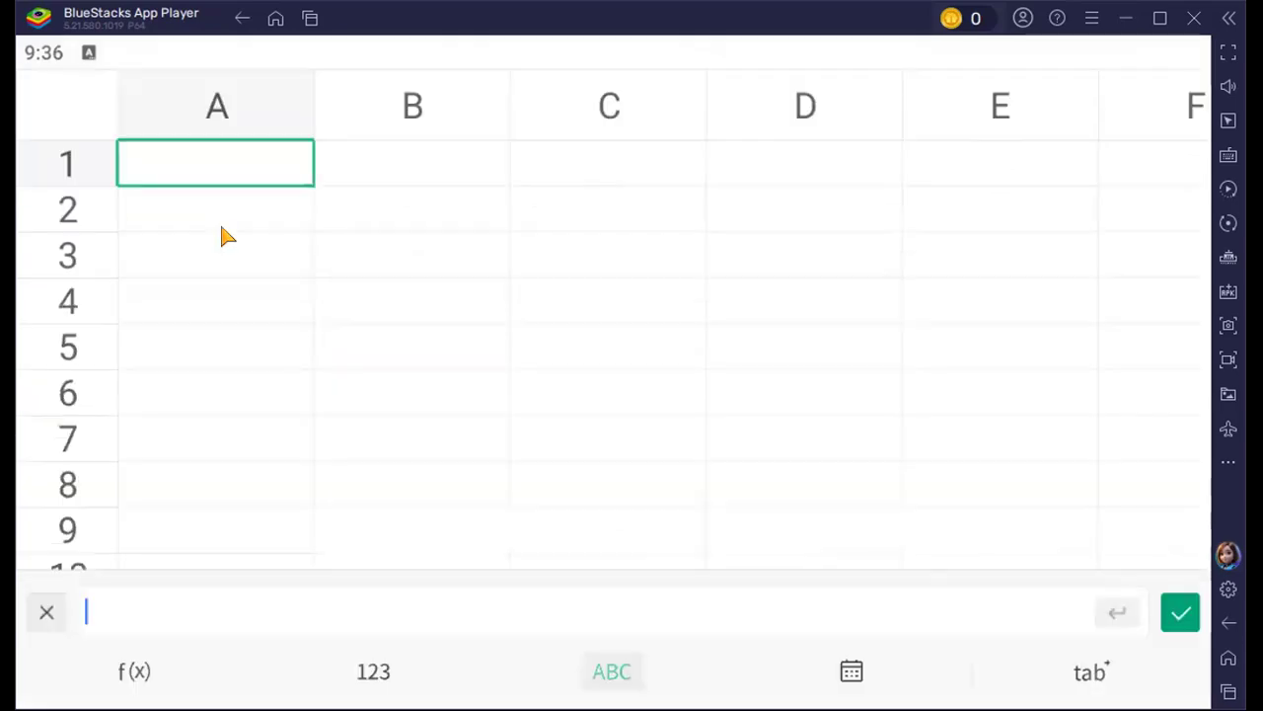
pyautogui.write('1200')
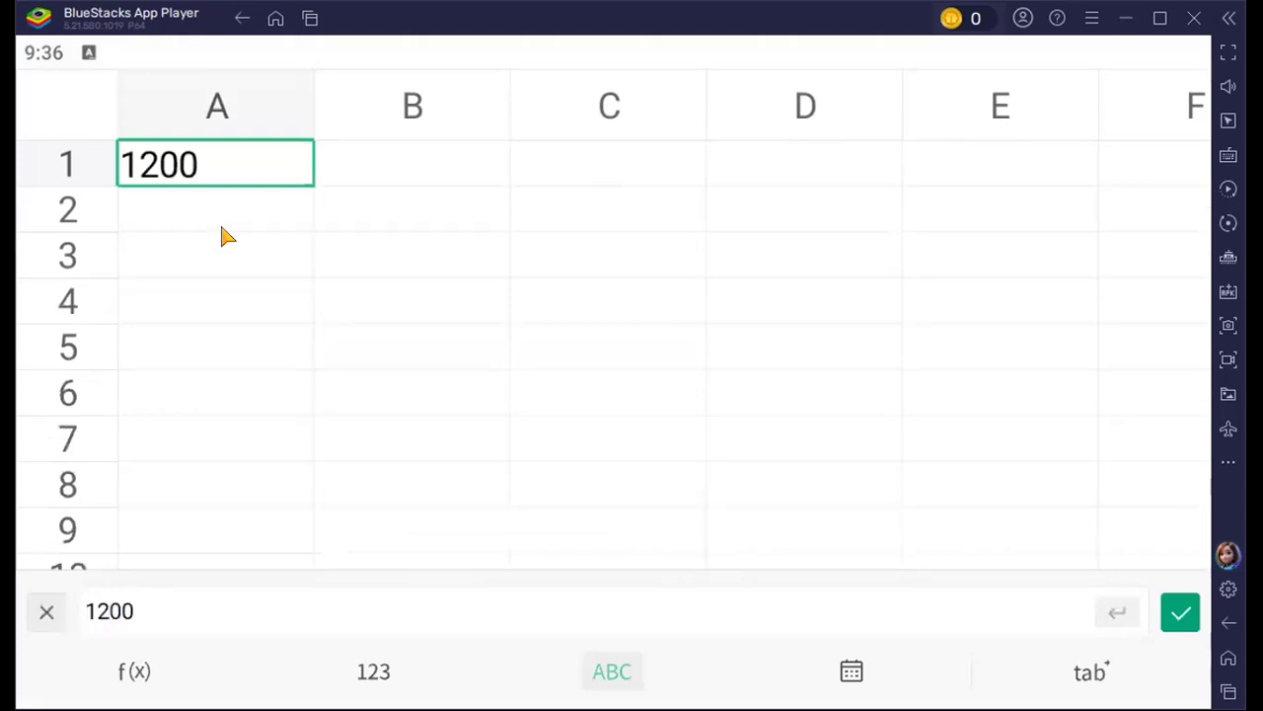
pyautogui.click(453, 431)
pyautogui.click(235, 168)
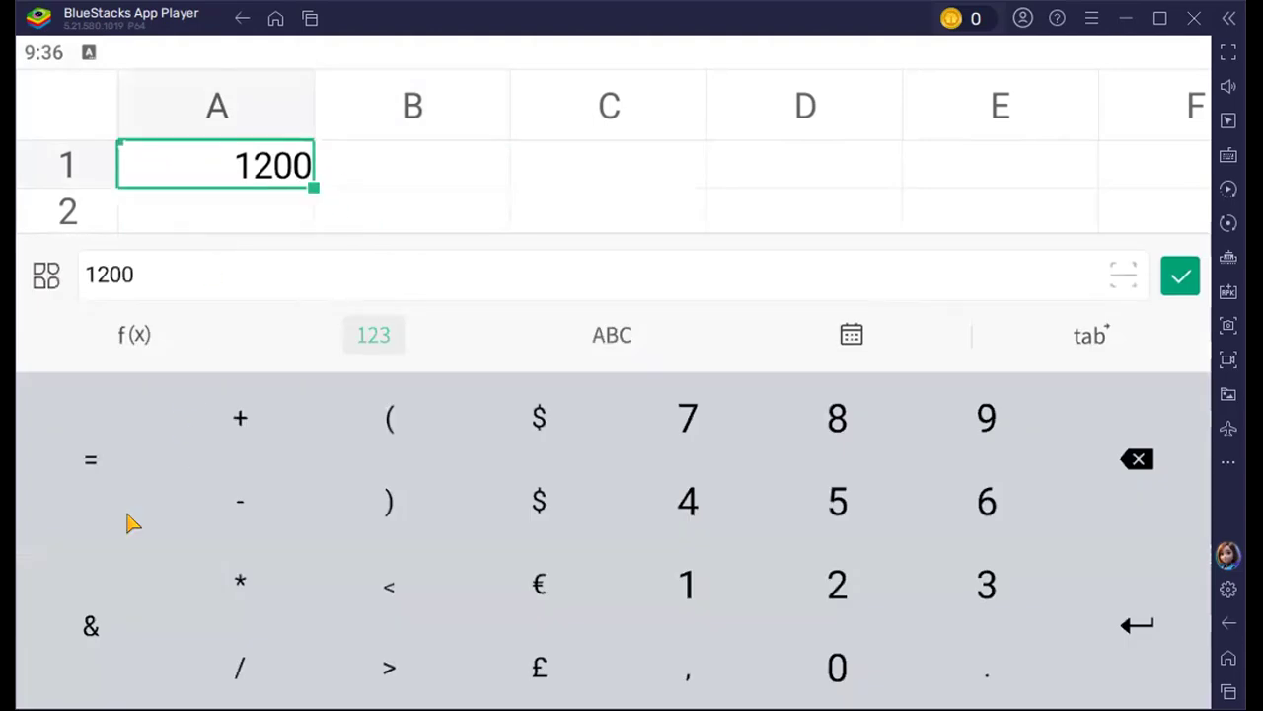
pyautogui.click(1181, 275)
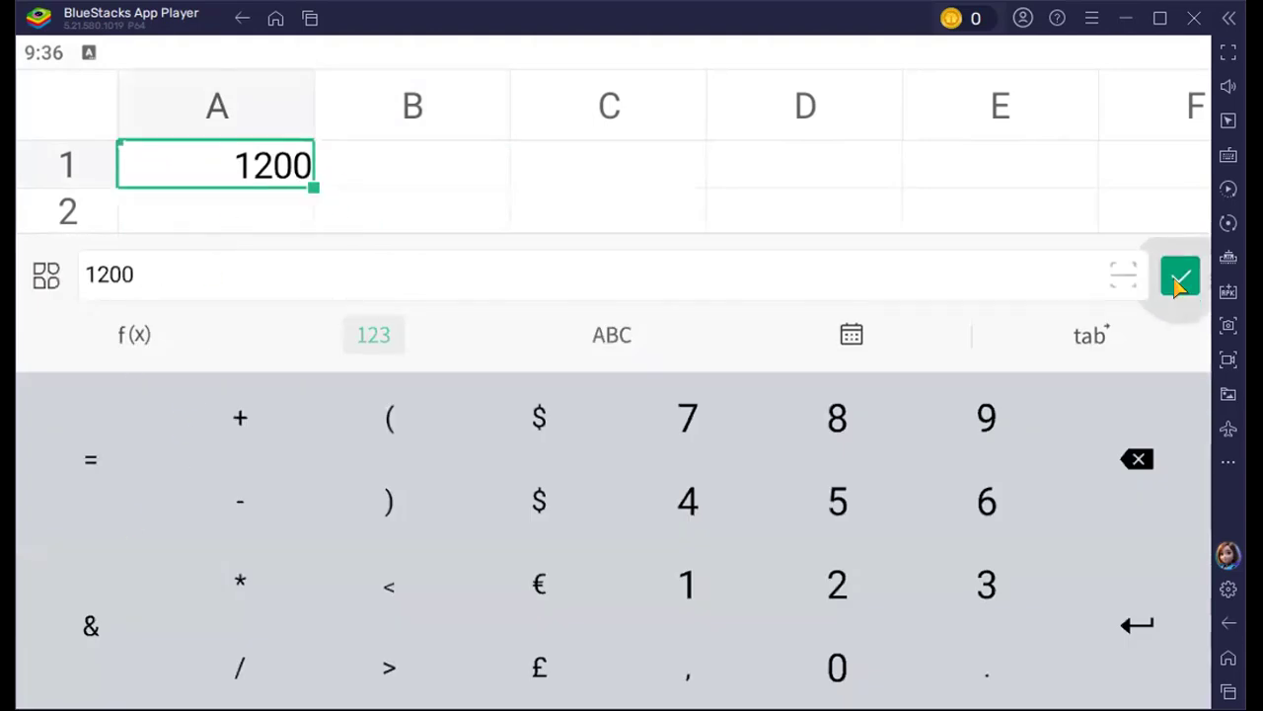
# Format cell A1 as dollar currency and try increasing and decreasing its decimals, ending with no decimal places
pyautogui.click(85, 685)
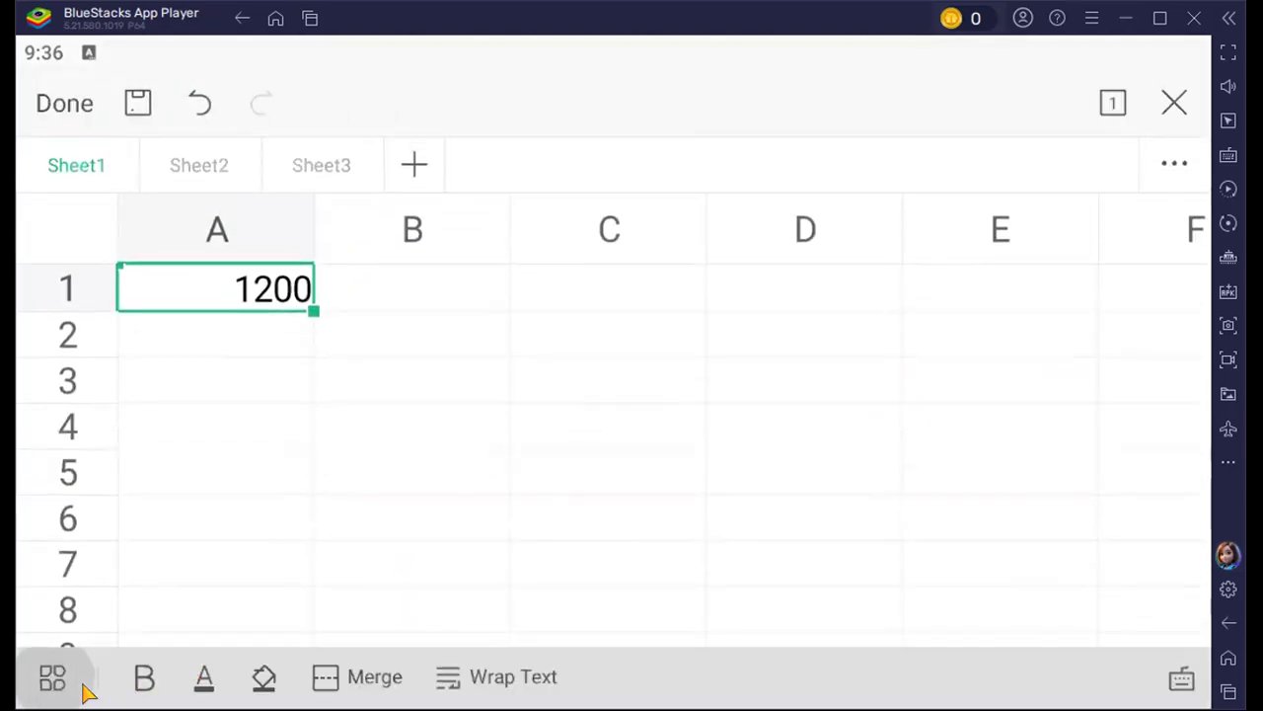
pyautogui.click(192, 452)
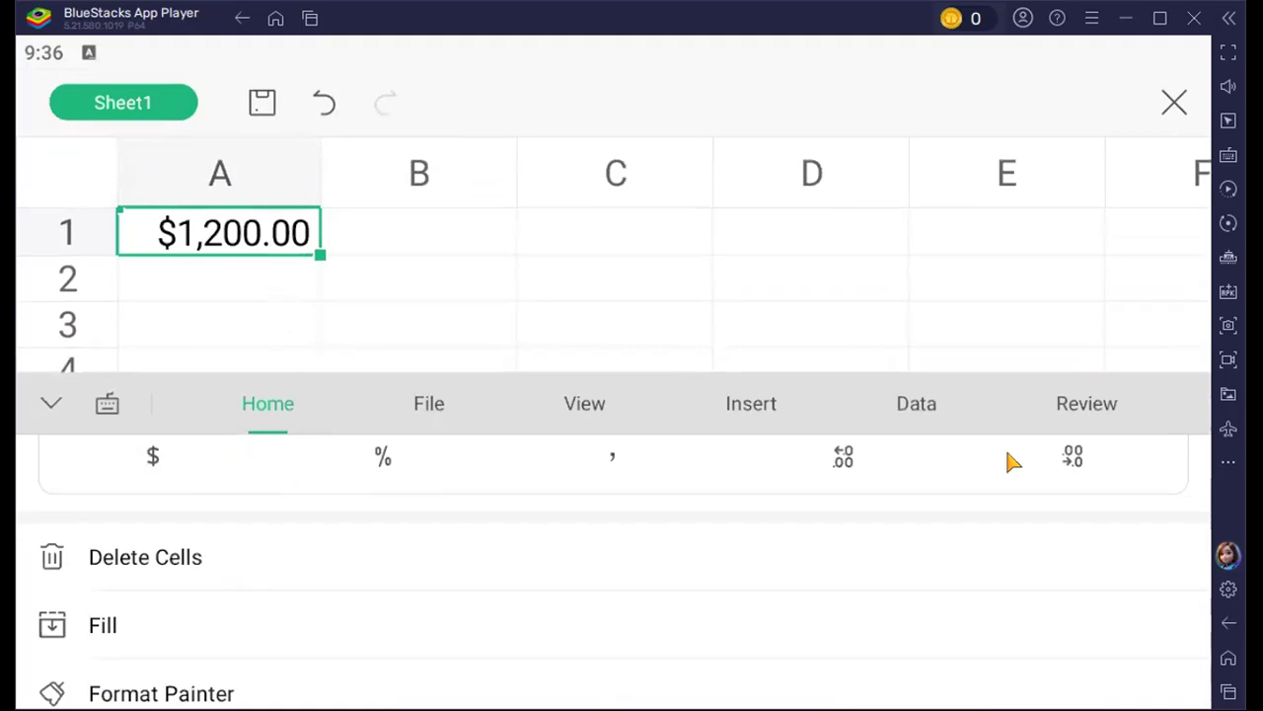
pyautogui.click(1081, 462)
pyautogui.click(1081, 462)
pyautogui.click(855, 473)
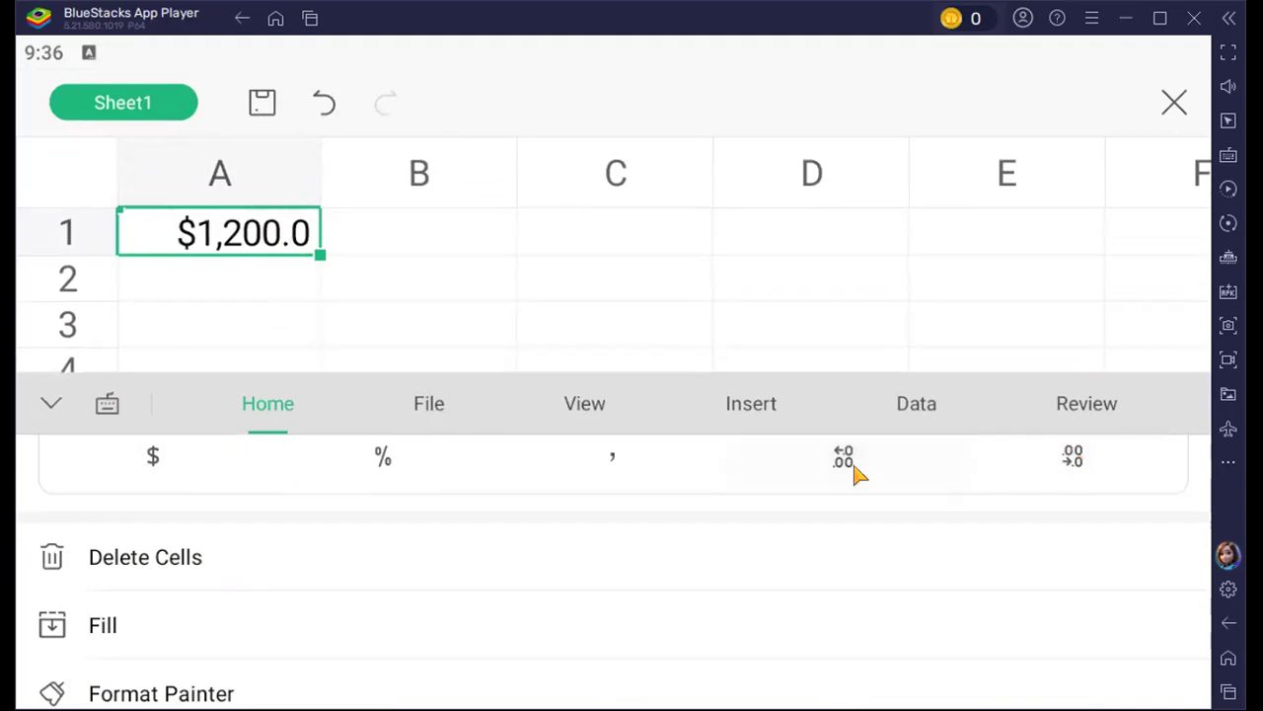
pyautogui.click(855, 473)
pyautogui.click(855, 472)
pyautogui.click(1047, 461)
pyautogui.click(1047, 461)
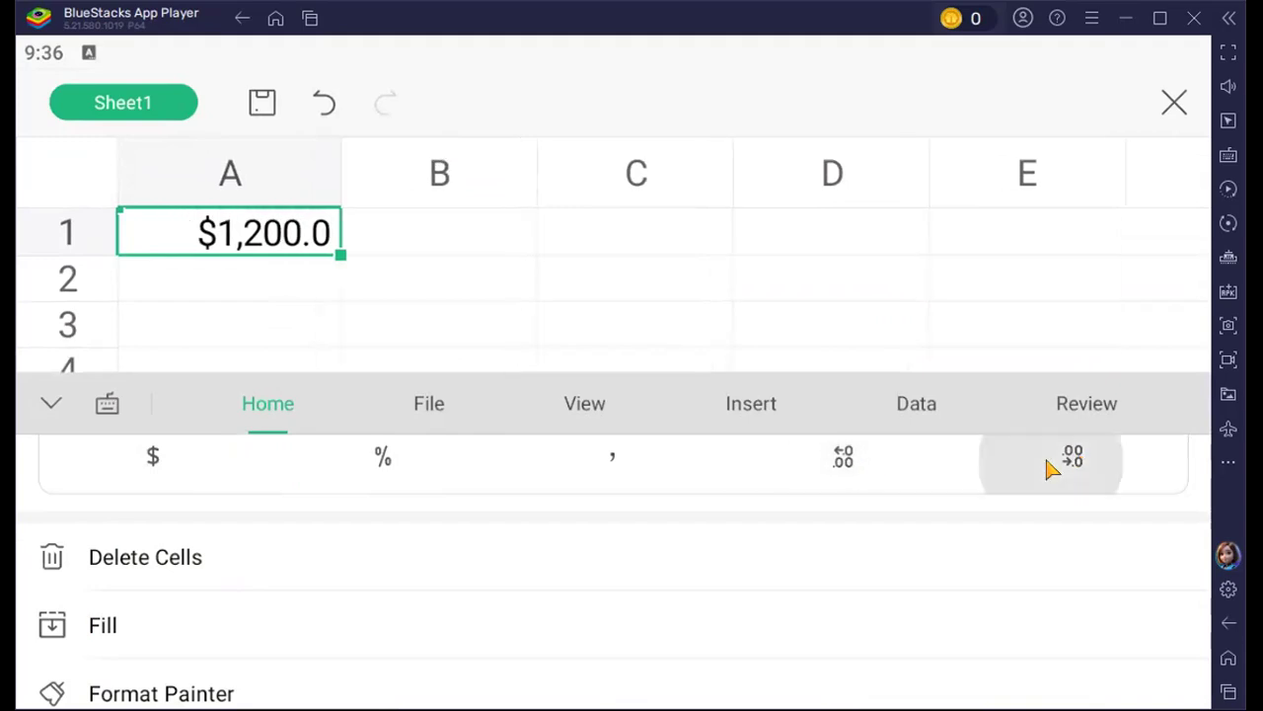
pyautogui.click(1047, 461)
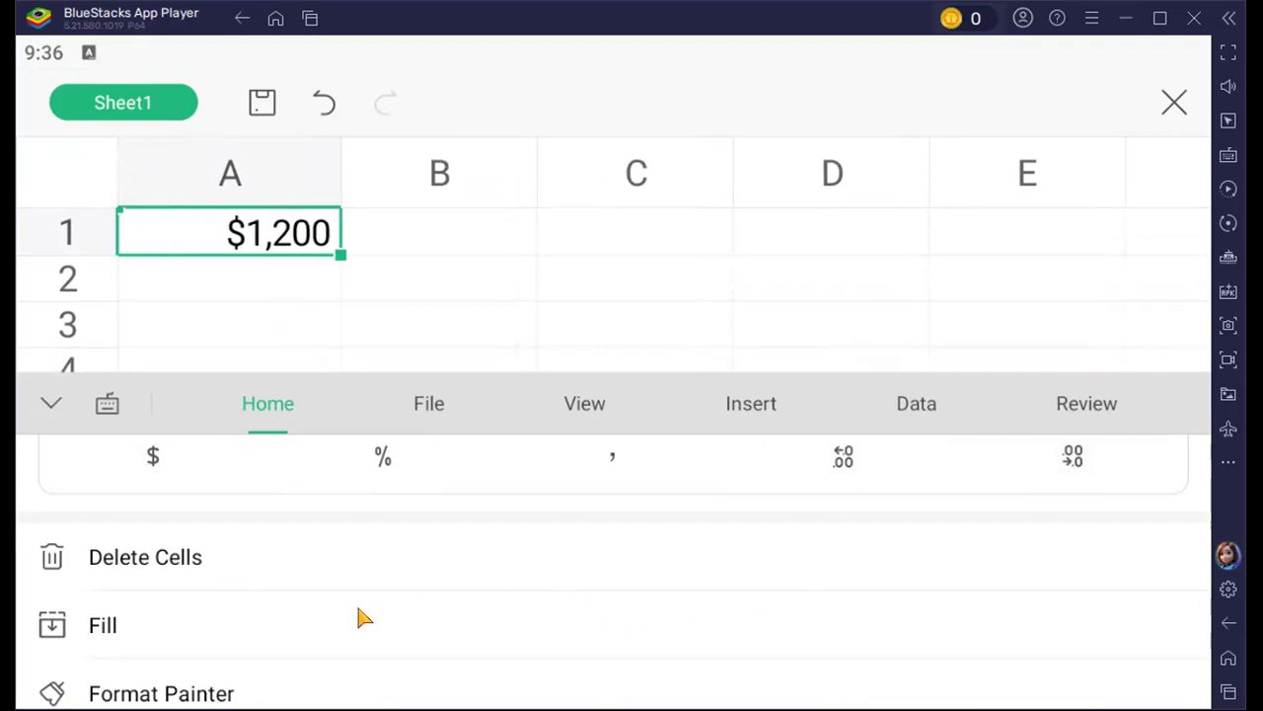
# Review the remaining Home commands down to Table Style and the File options for exporting, sharing, compressing, encrypting and printing
pyautogui.scroll(-2, 327, 587)
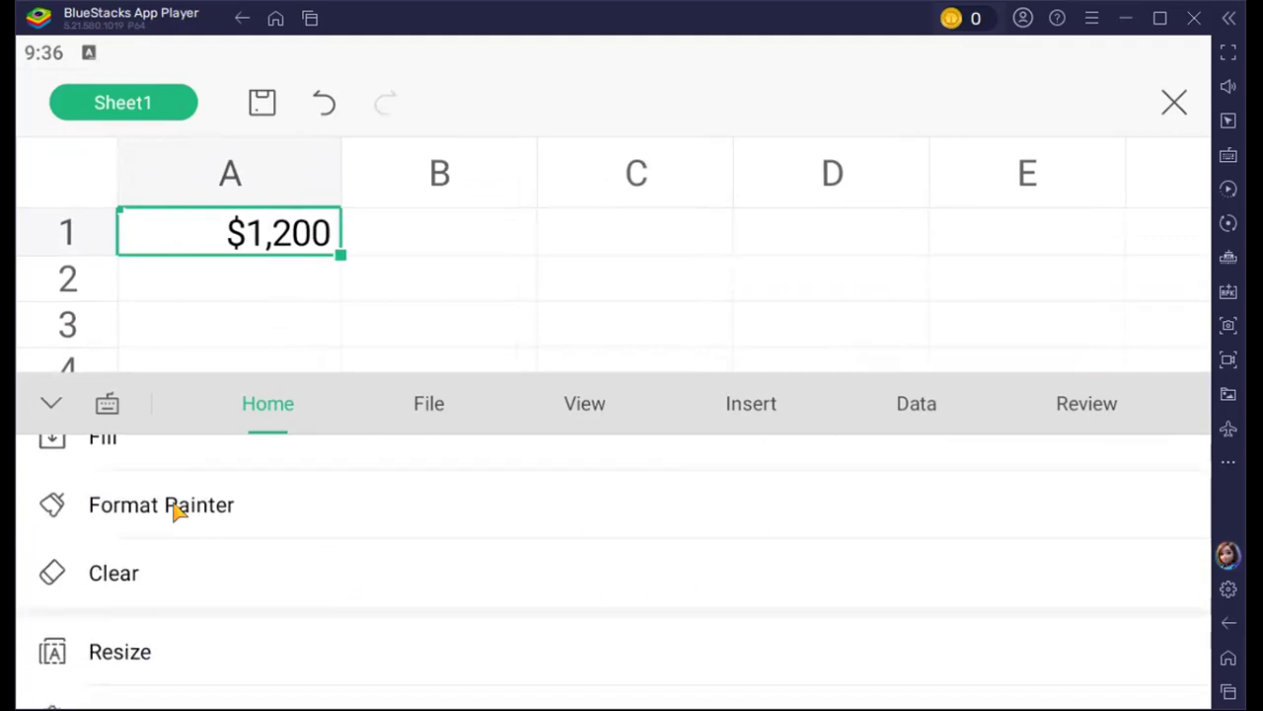
pyautogui.scroll(-2, 283, 583)
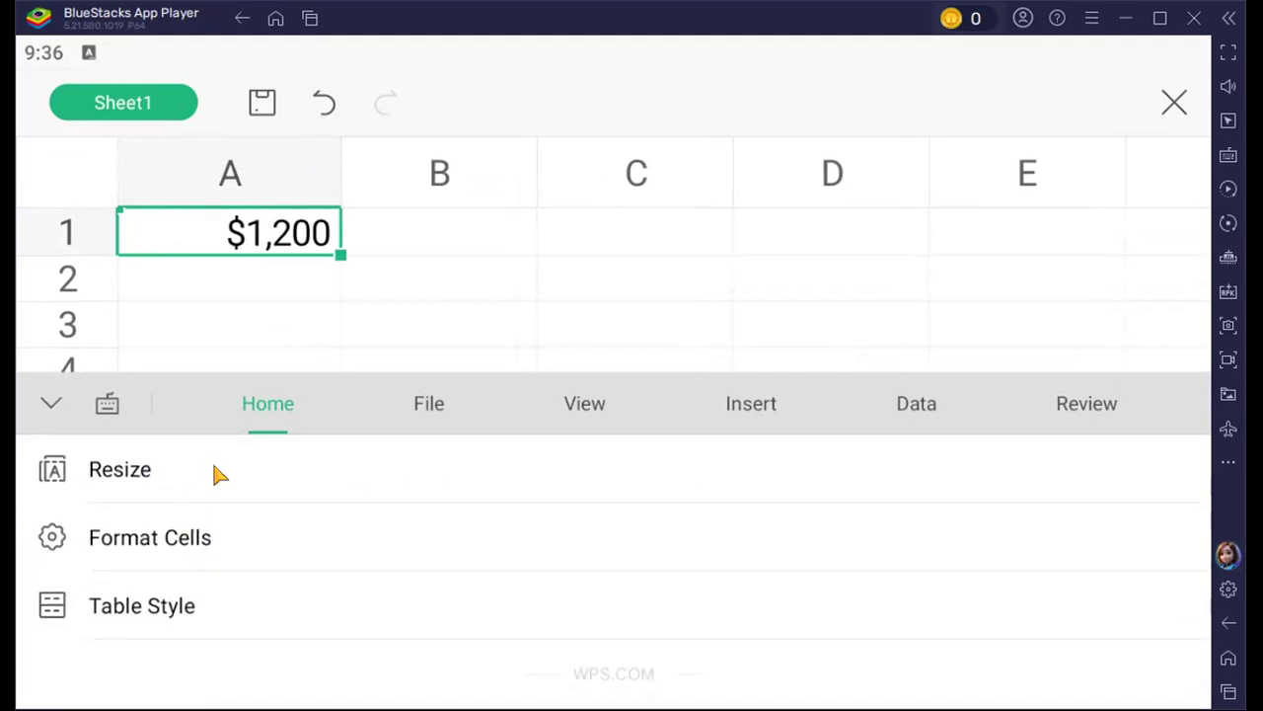
pyautogui.click(409, 418)
pyautogui.scroll(-4, 376, 541)
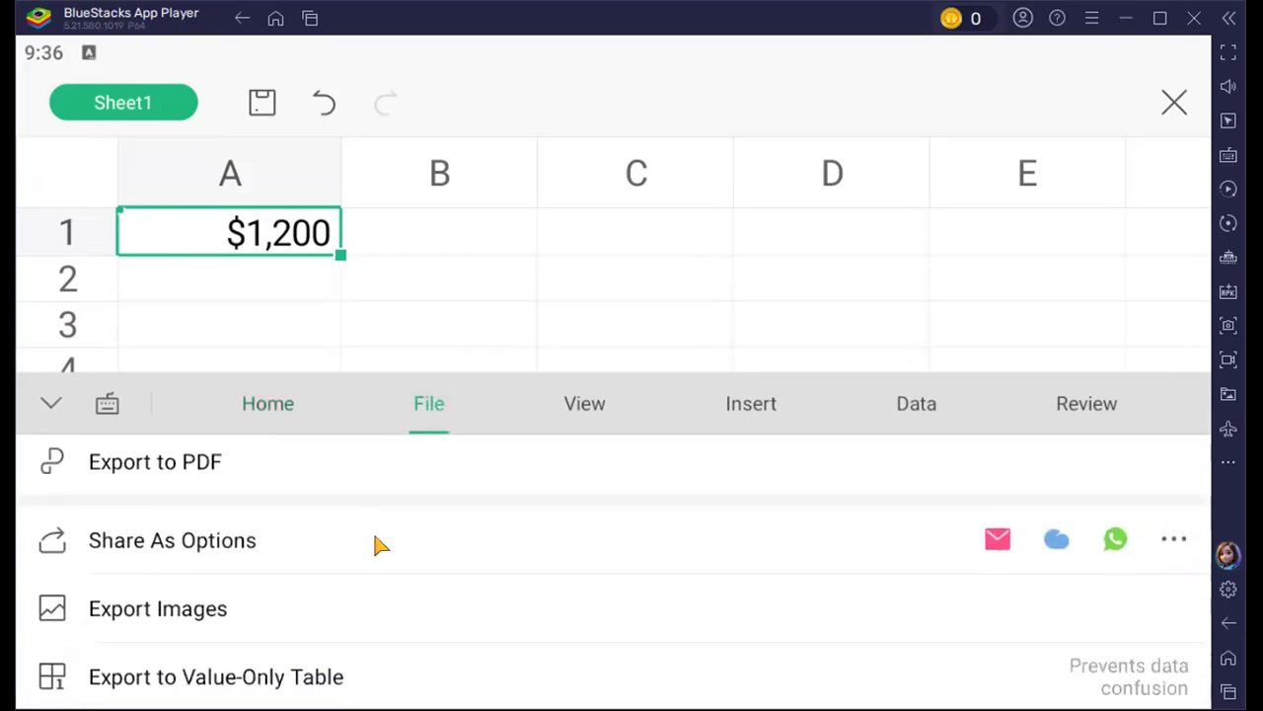
pyautogui.scroll(-5, 376, 541)
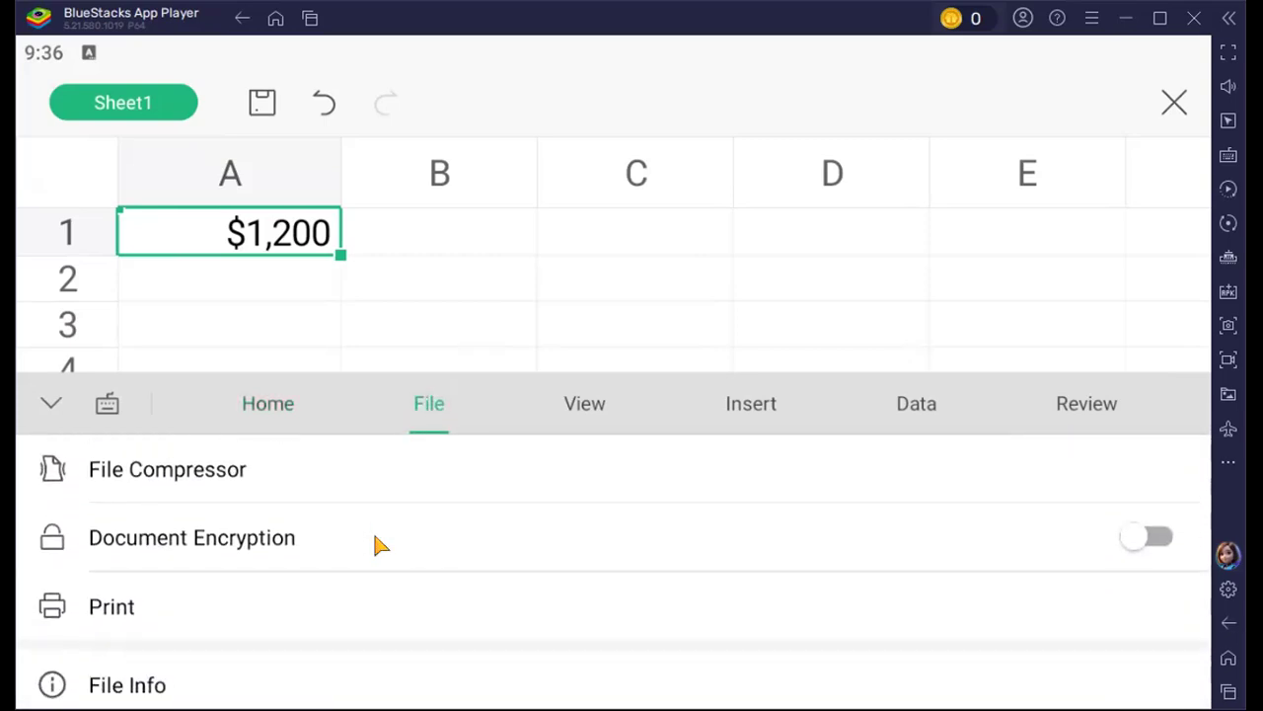
# Review the View commands, from Filter and Find & Replace down to Screen Always On, Smart reading, Freeze Panes and Hide
pyautogui.click(573, 422)
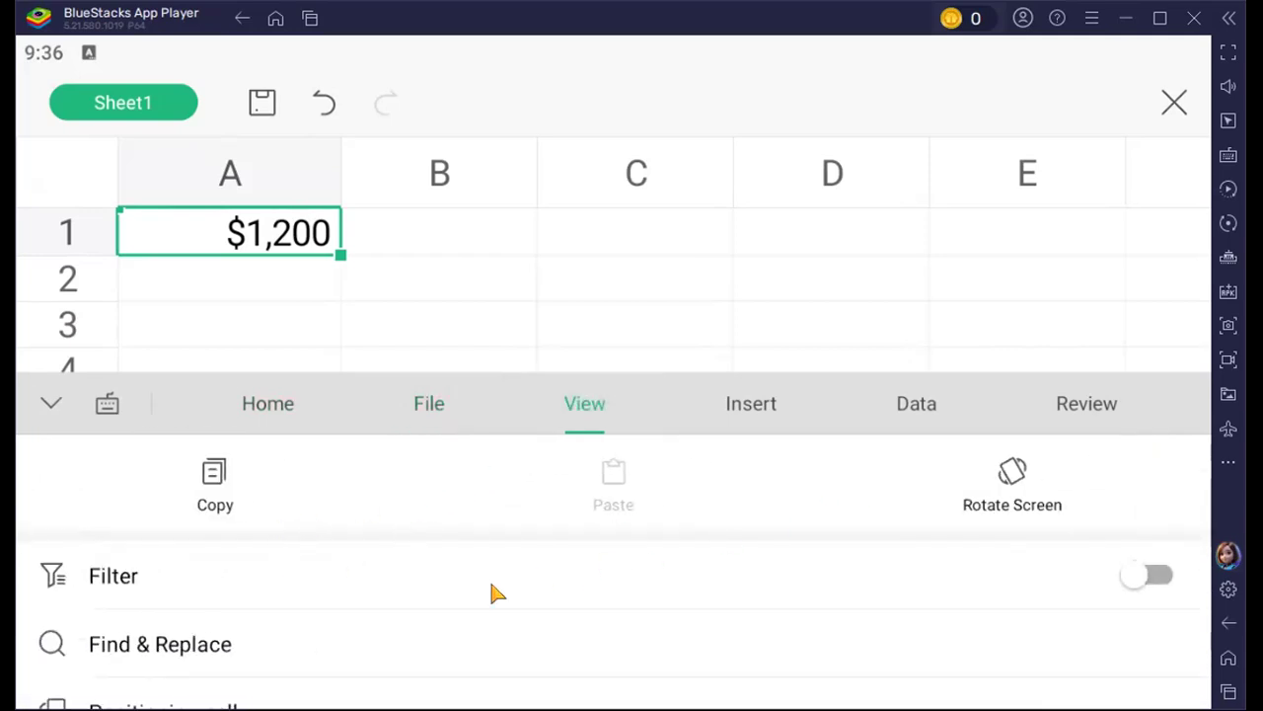
pyautogui.scroll(-3, 303, 559)
pyautogui.scroll(-2, 314, 546)
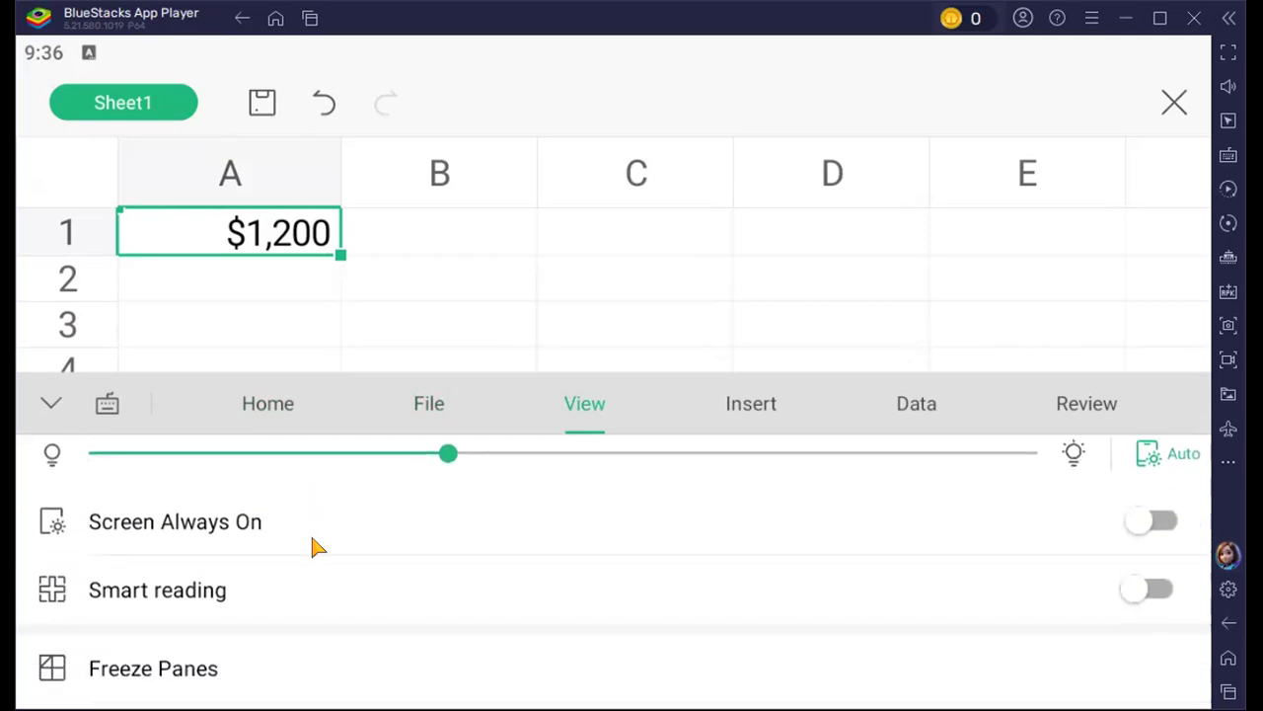
pyautogui.scroll(-2, 314, 546)
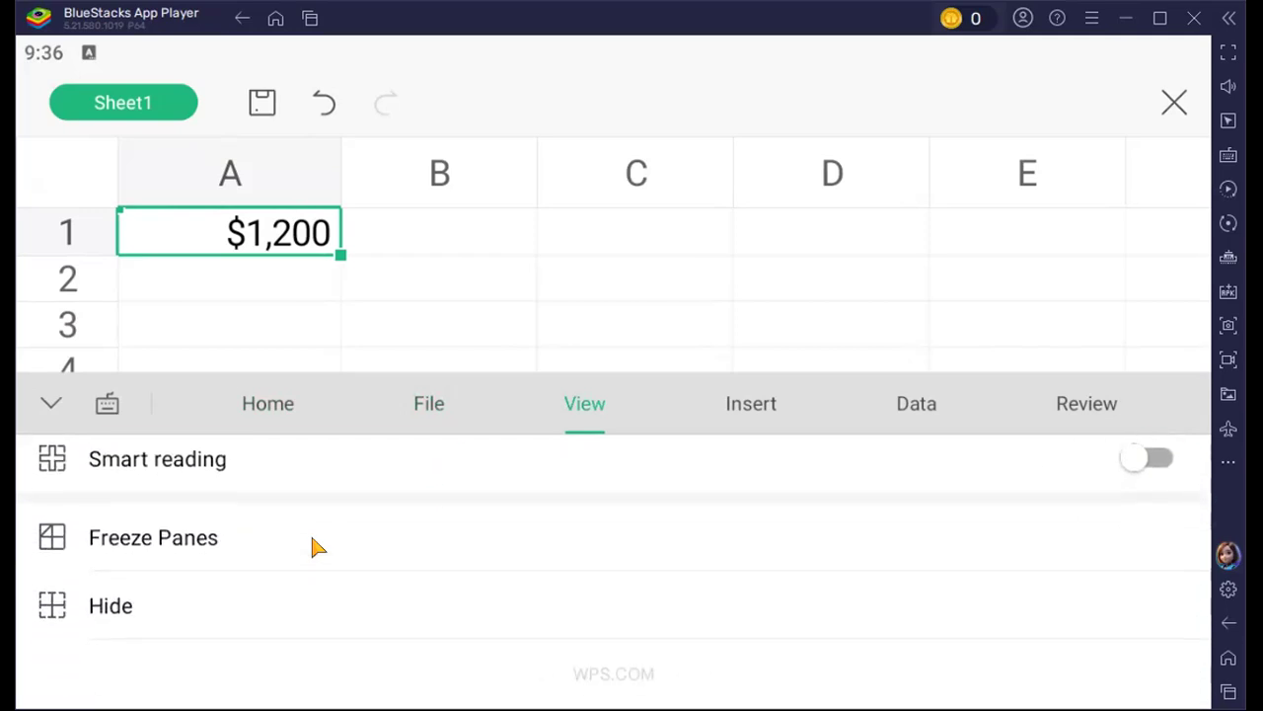
# Review the Insert commands, from cells and pictures through charts, text boxes and shapes to Function, Pivot Table and Hyperlink
pyautogui.click(777, 404)
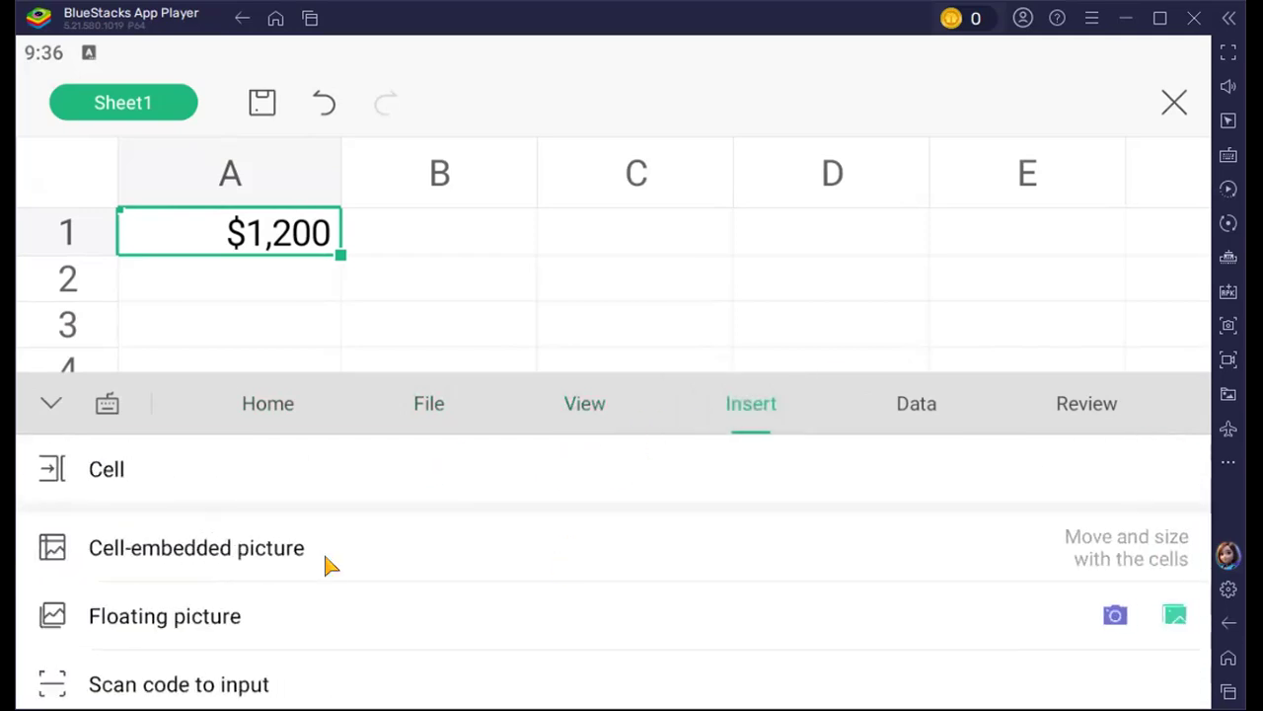
pyautogui.click(304, 433)
pyautogui.scroll(-5, 330, 538)
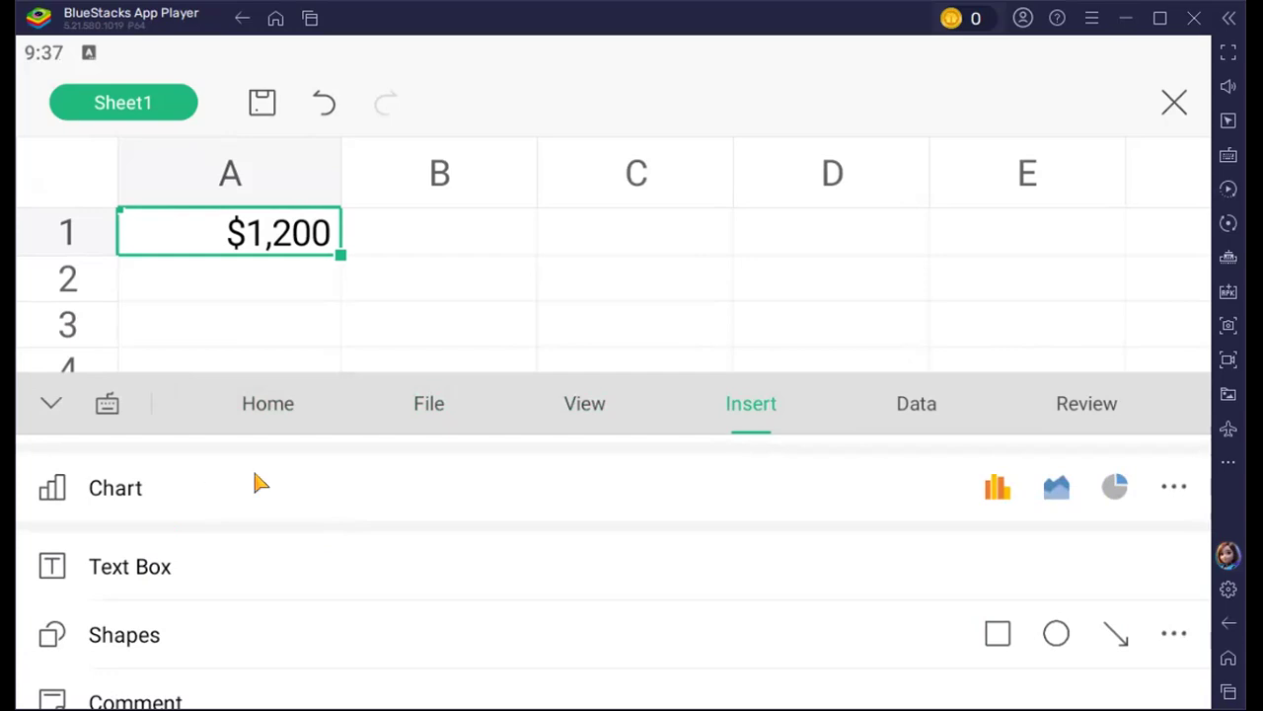
pyautogui.scroll(-3, 241, 552)
pyautogui.scroll(-2, 214, 538)
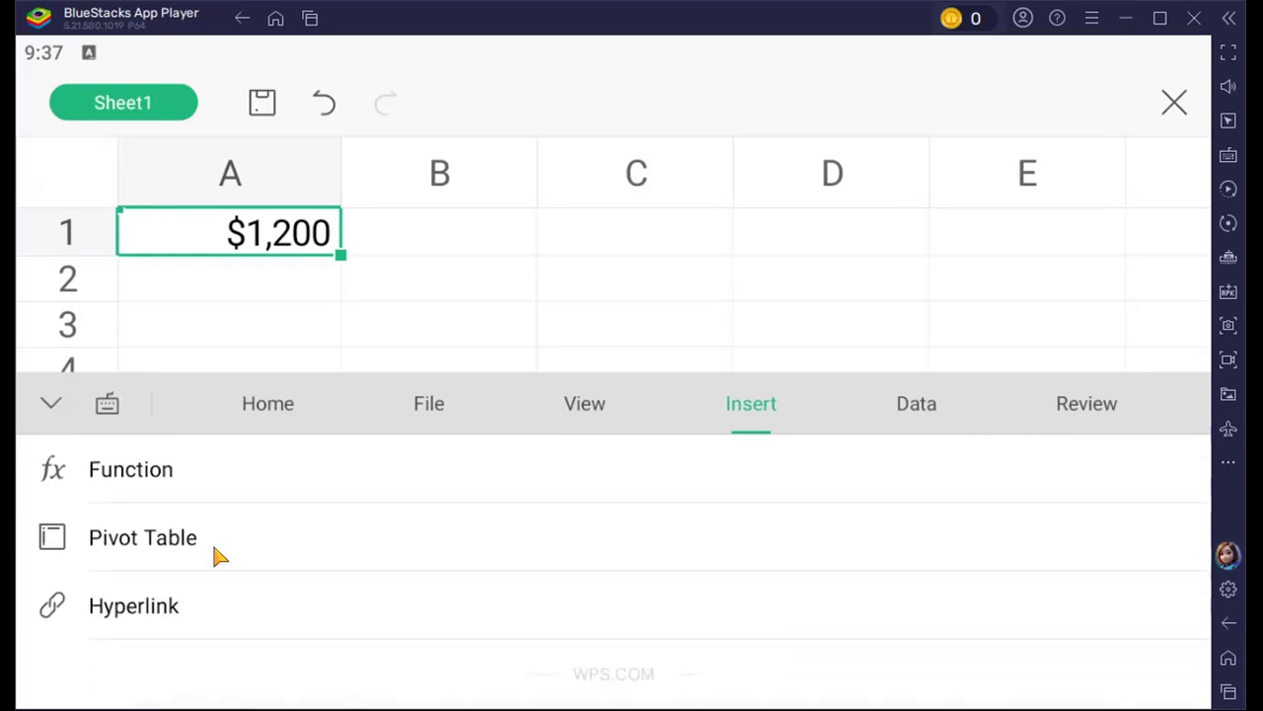
# Review the Data commands for sorting, AutoSum, Text to Columns and Data Validation, and the Review commands for comments and protection
pyautogui.click(904, 408)
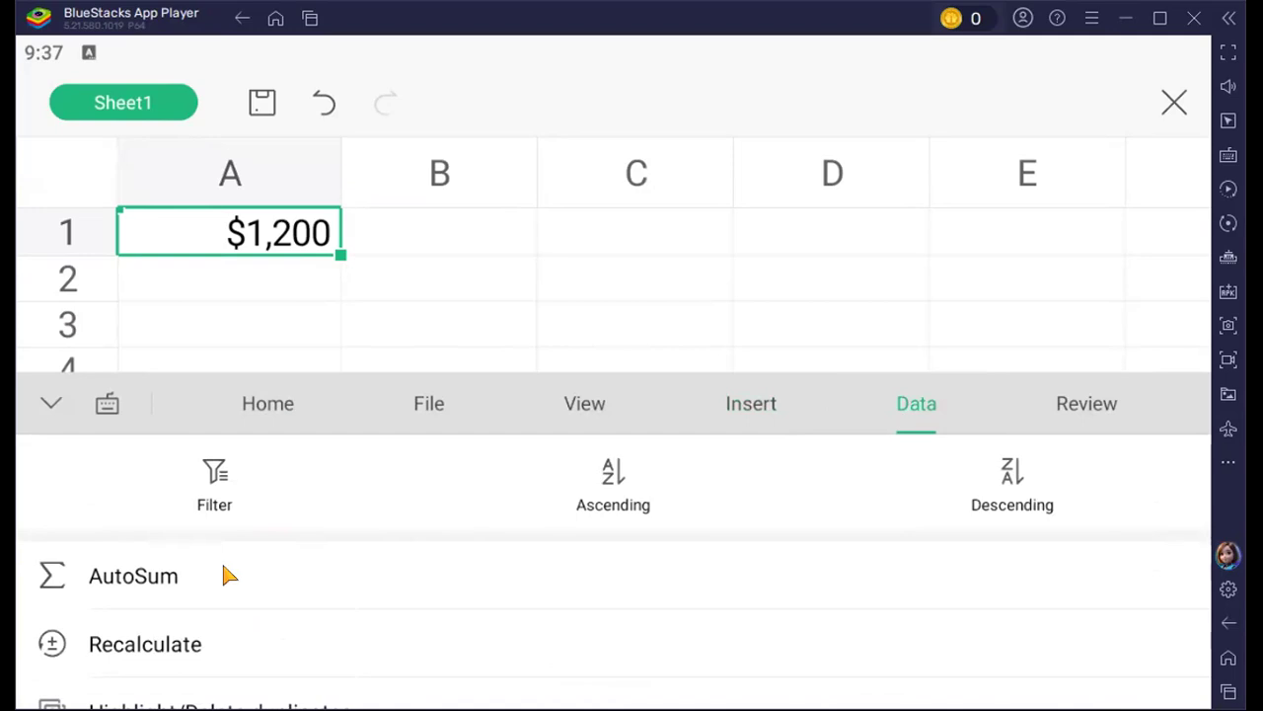
pyautogui.scroll(-6, 225, 570)
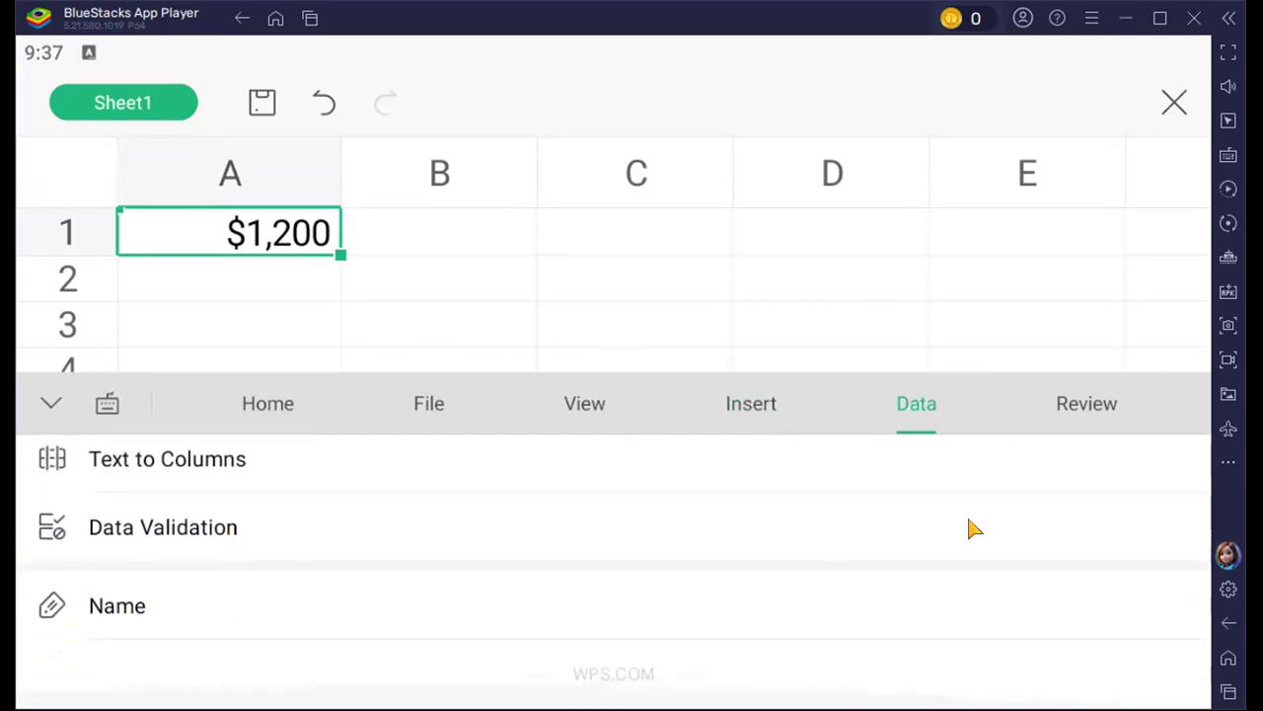
pyautogui.click(1104, 417)
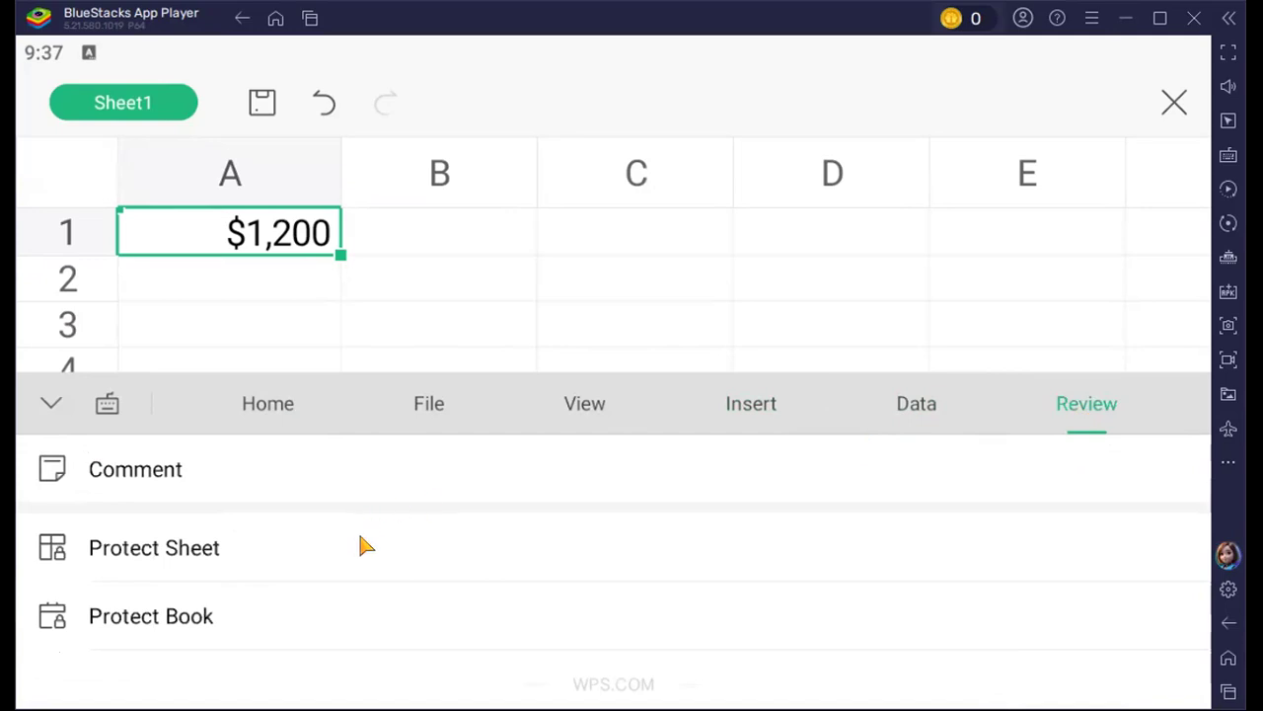
pyautogui.scroll(-2, 358, 534)
pyautogui.scroll(2, 236, 569)
# Collapse the command list to return to the full sheet and select cell B1
pyautogui.click(51, 405)
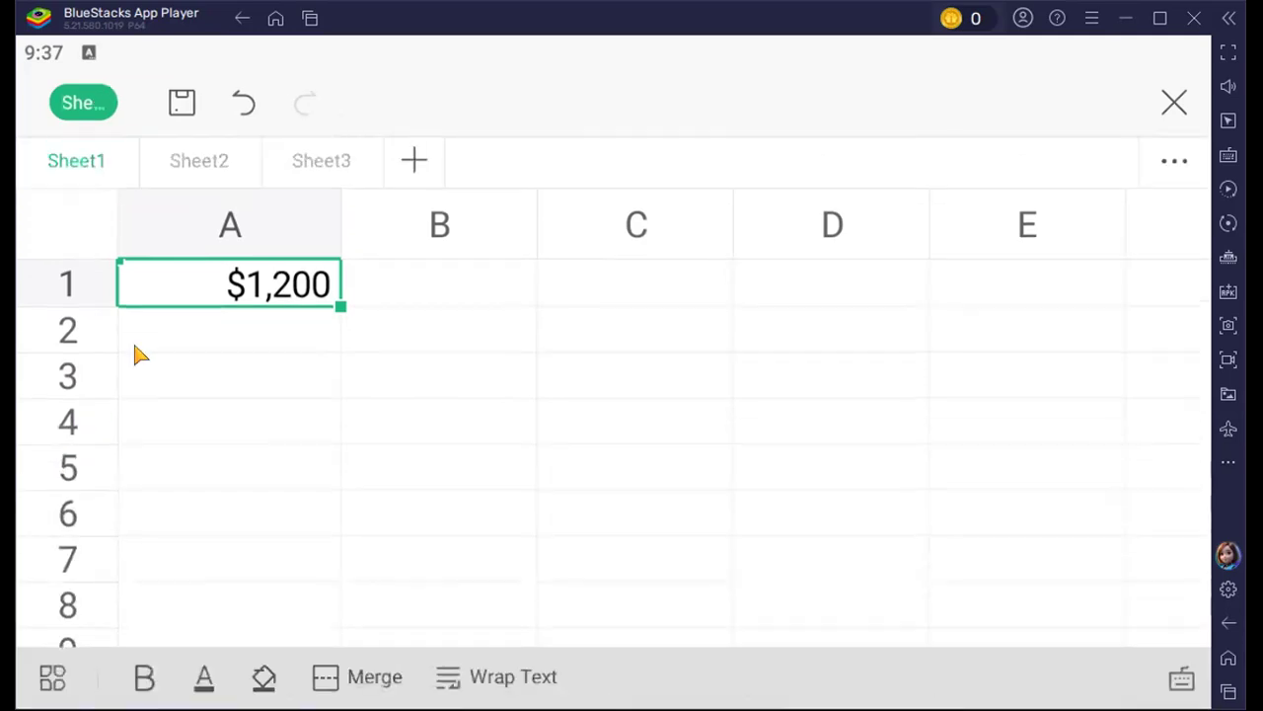
pyautogui.click(415, 308)
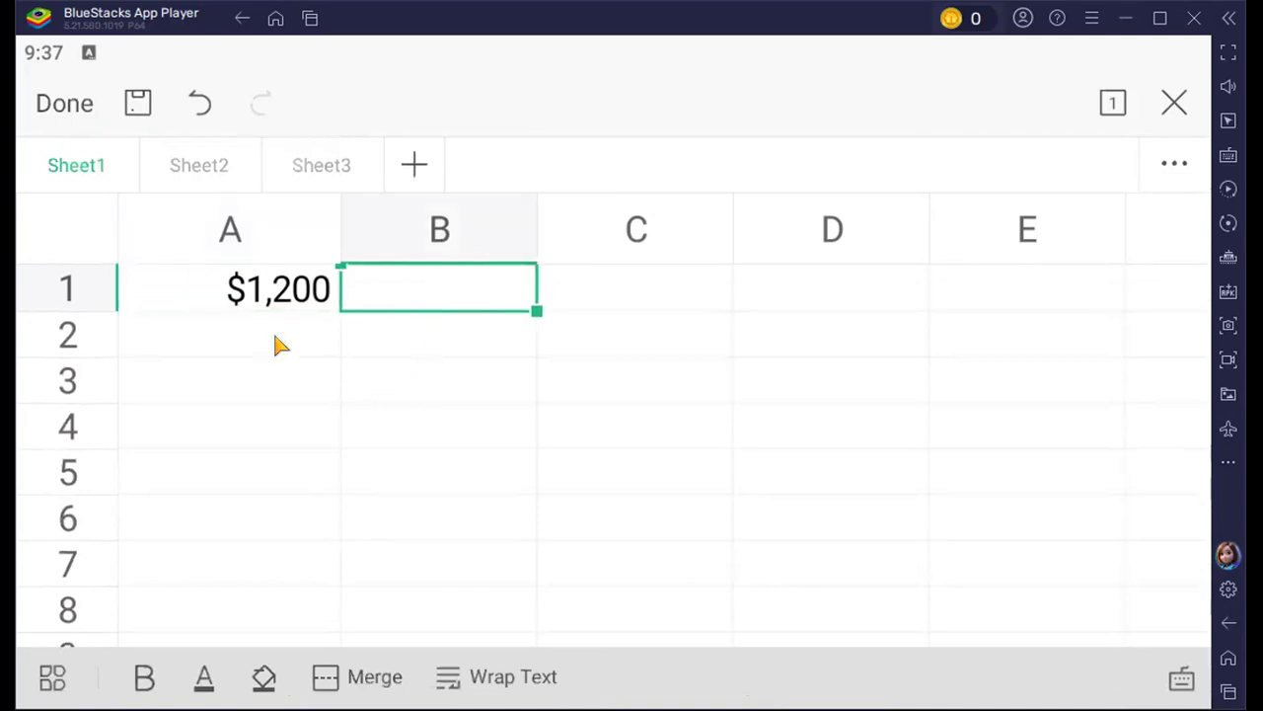